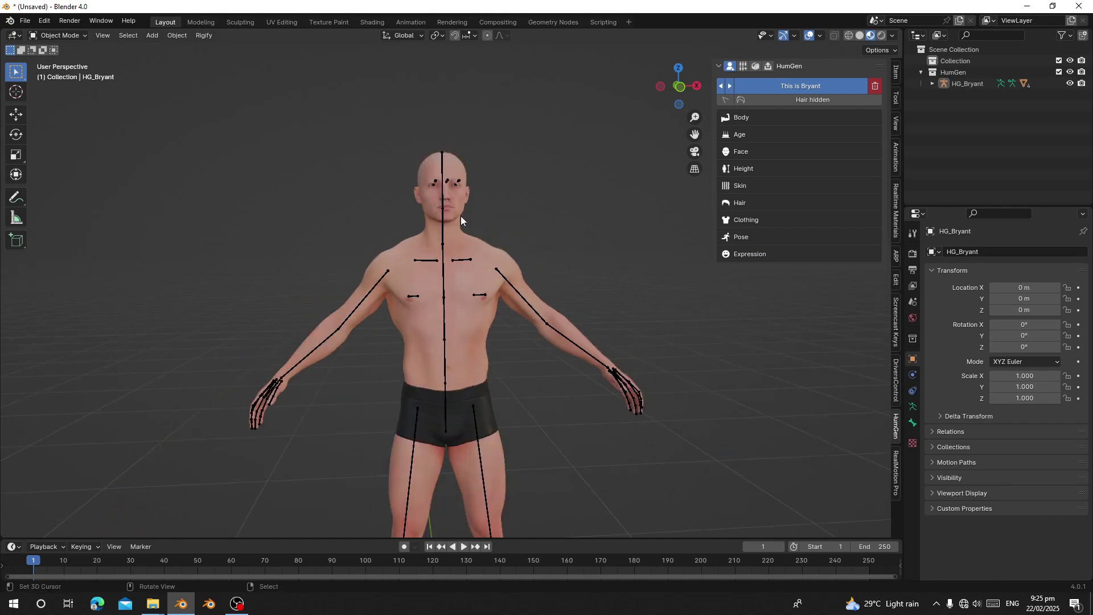
Open the clothing options for the HG_Bryant human.
left_click(743, 218)
left_click(748, 205)
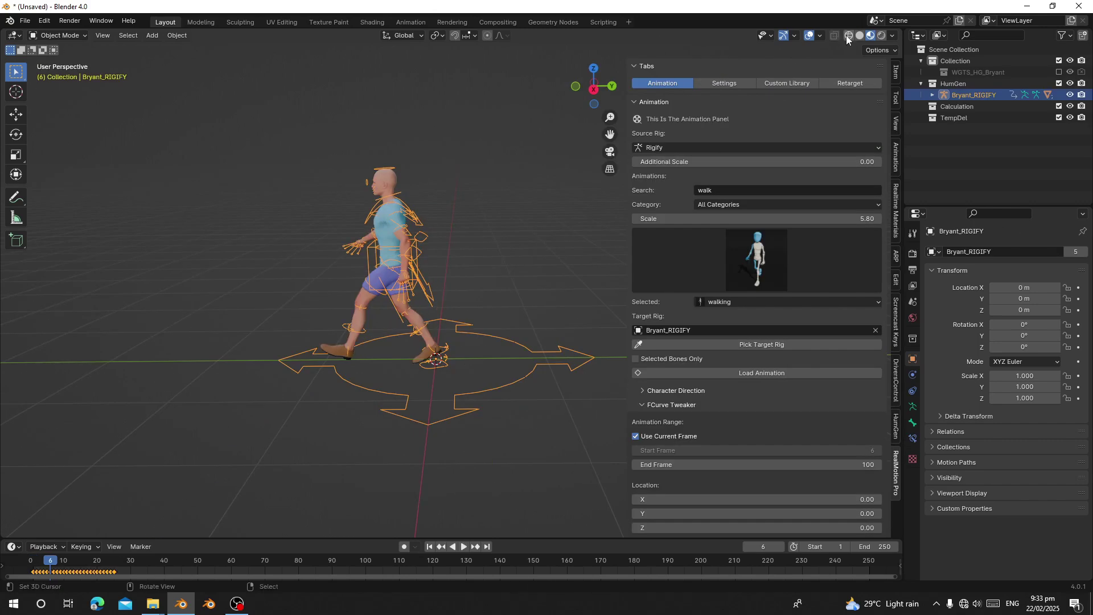
Play back the walking animation applied to the Bryant_RIGIFY rig.
key("space")
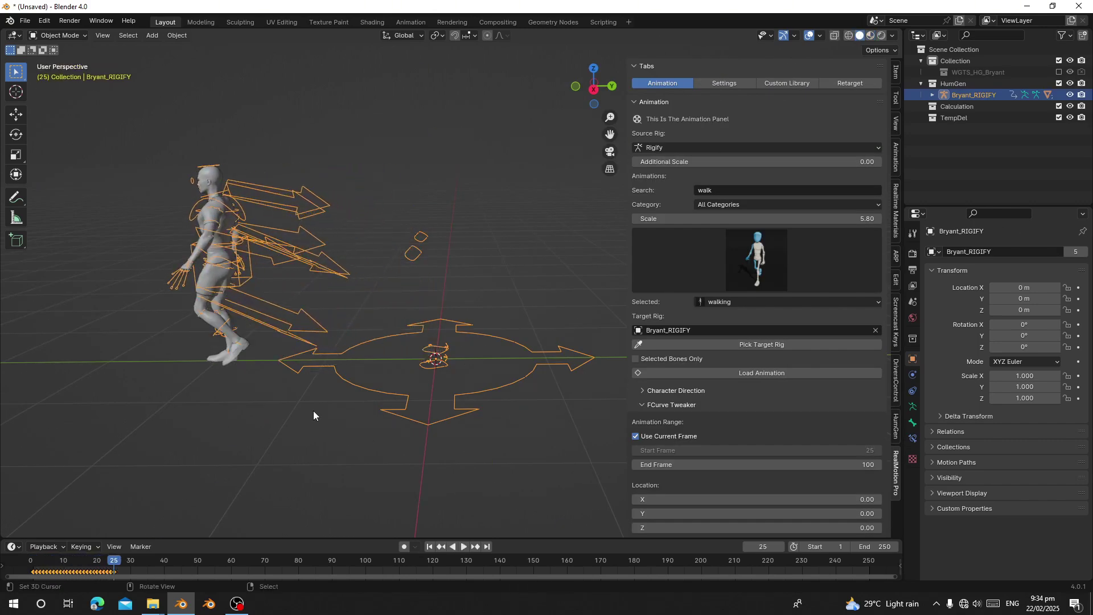
middle_click_drag(313, 411, 339, 420, "shift")
Hide the IK and Tweak rig layers of both arms and both legs on the Bryant_RIGIFY rig.
left_click(895, 72)
middle_click_drag(624, 372, 723, 333)
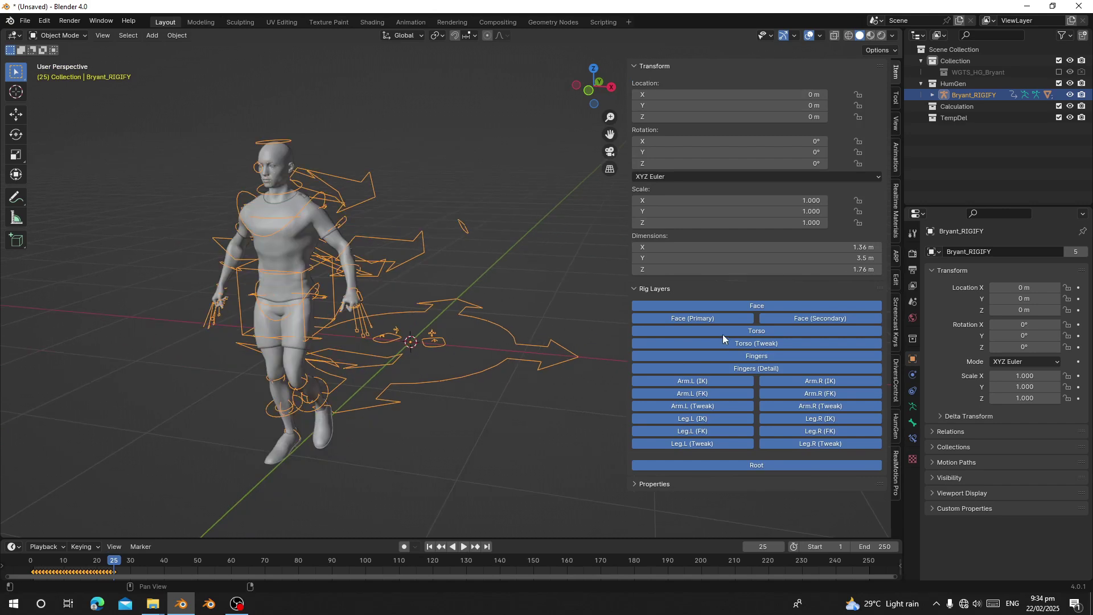
left_click(680, 381)
left_click(777, 383)
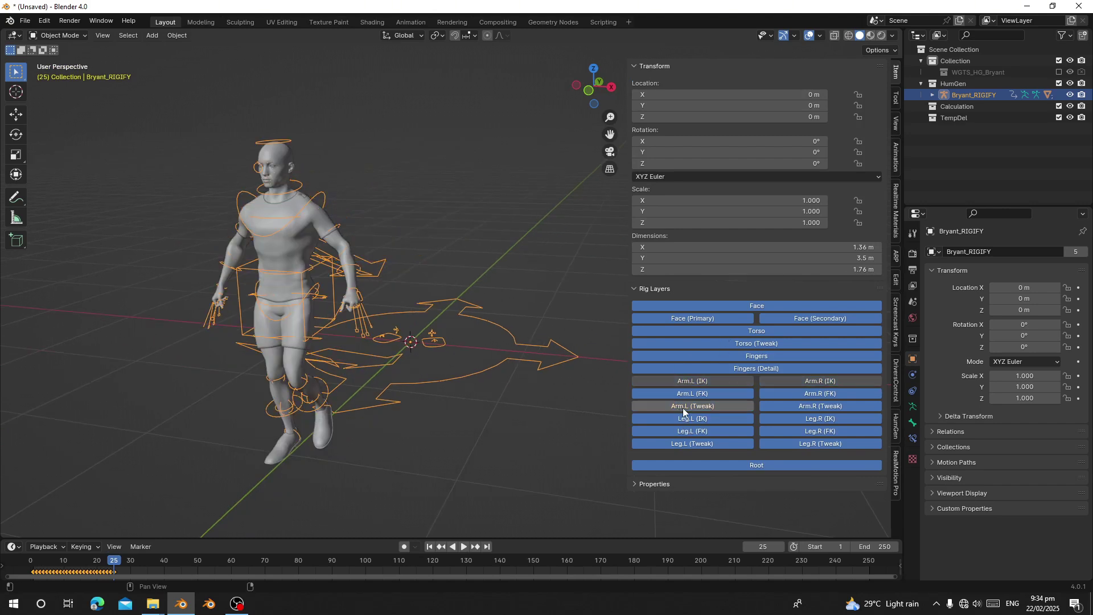
left_click(682, 407)
left_click(819, 406)
left_click(693, 418)
left_click(820, 418)
left_click(692, 444)
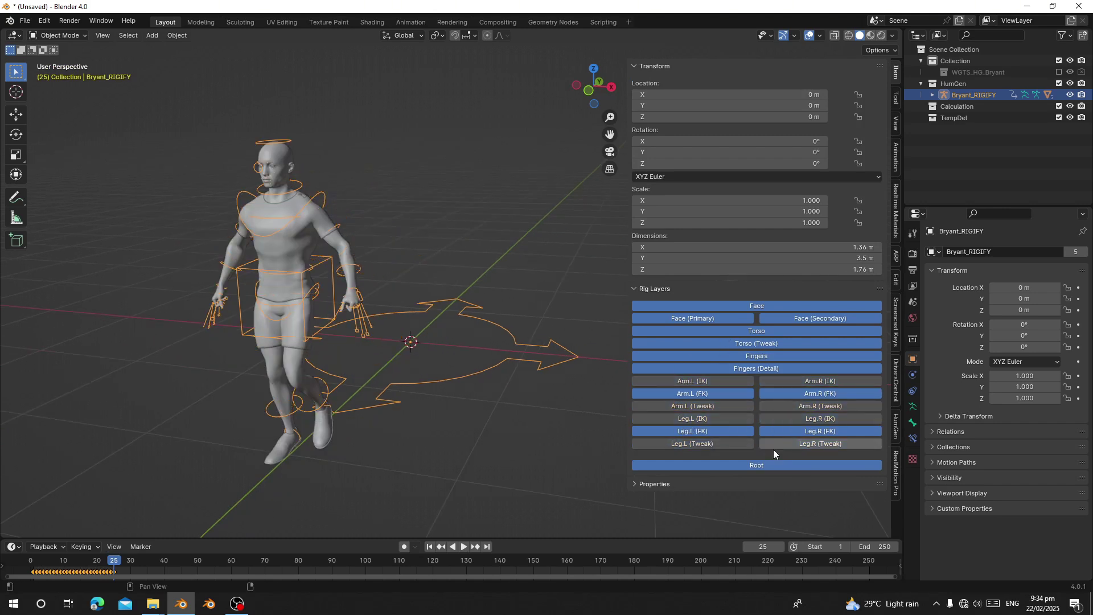
left_click(820, 444)
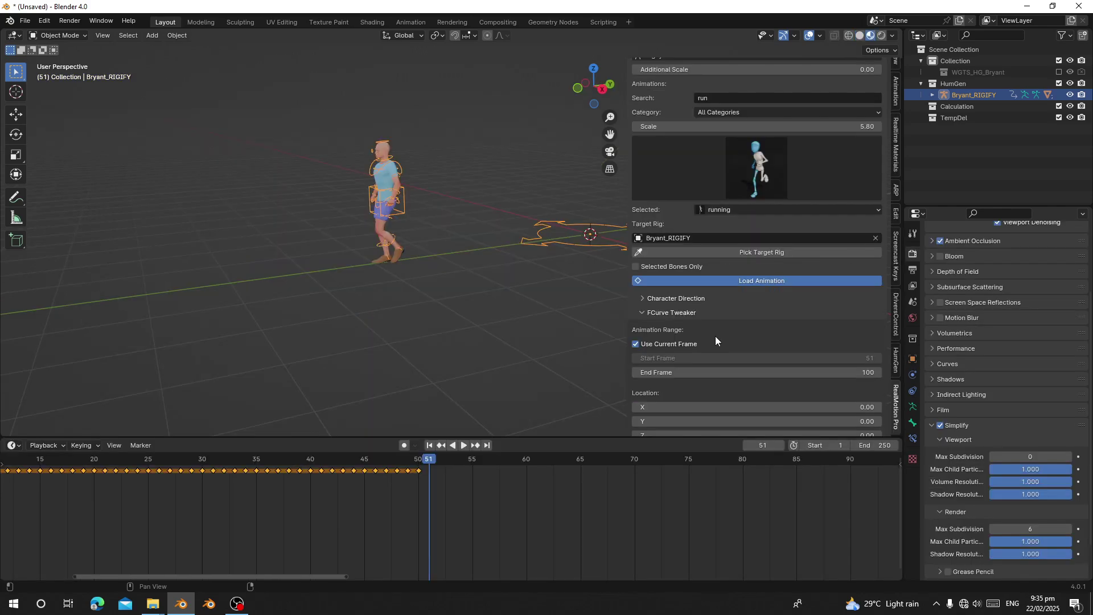
Recall the running animation on the Bryant_RIGIFY rig and play it back.
scroll(715, 346, "down", 4)
left_click(711, 357)
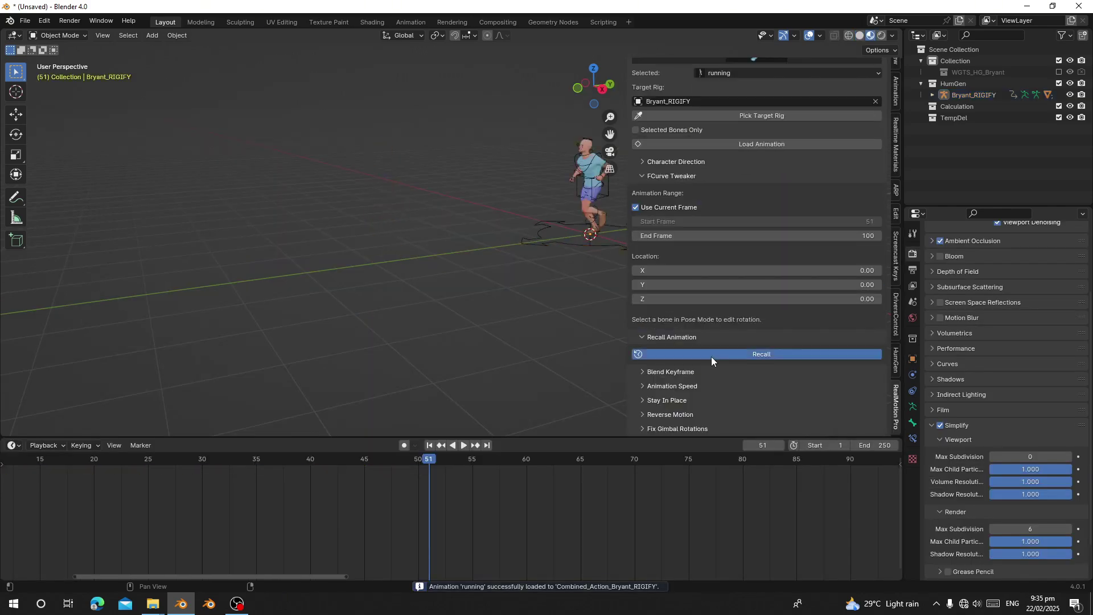
key("space")
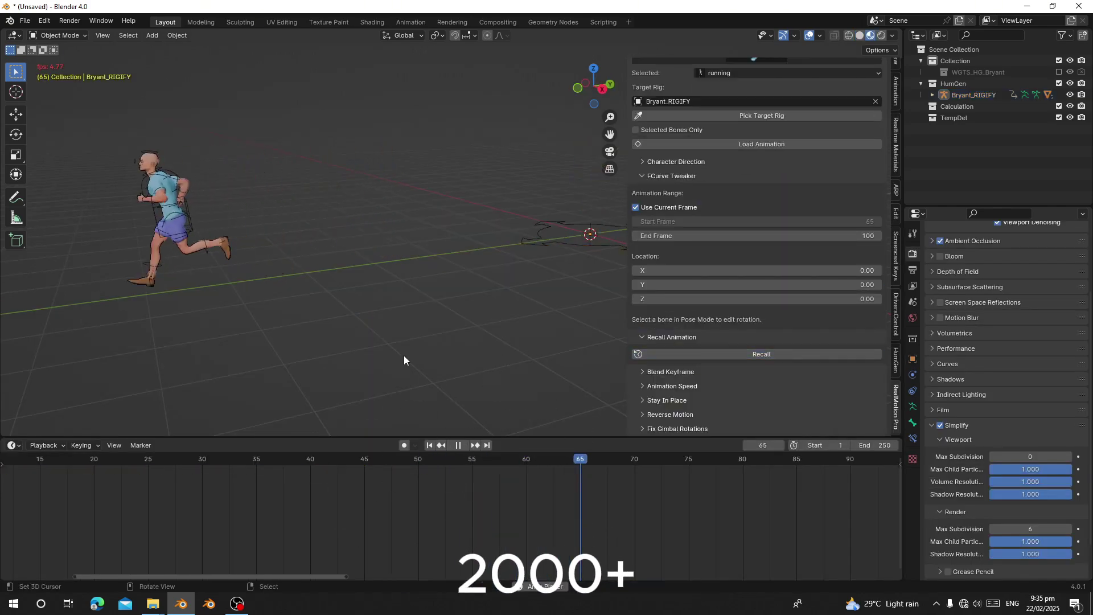
key("space")
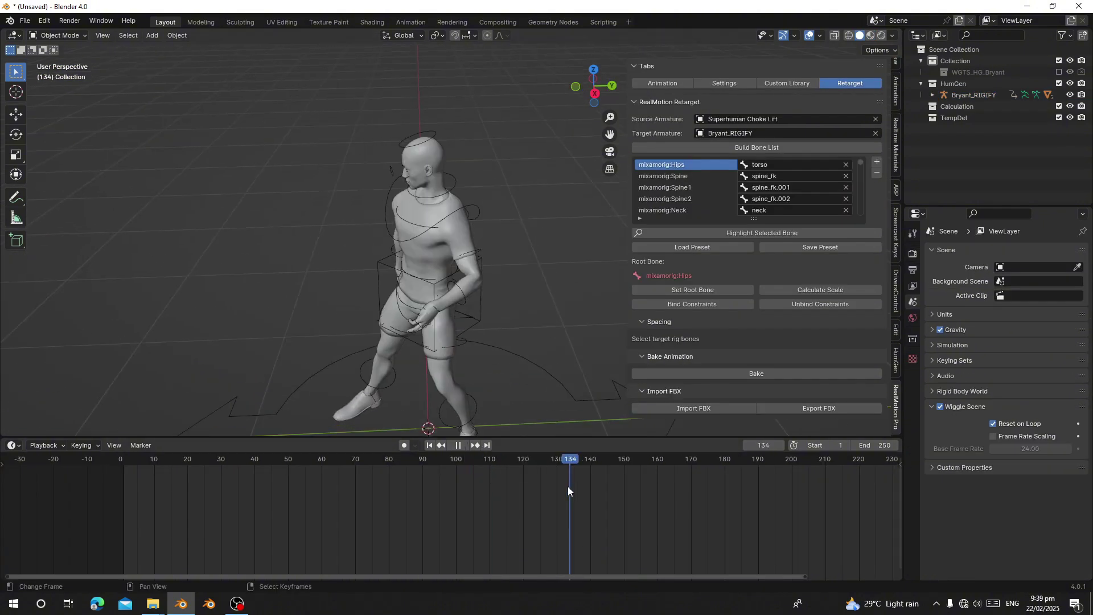
Select the Bryant_RIGIFY rig and scrub its retargeted Superhuman Choke Lift animation back to frame 106 to inspect the pose.
left_click_drag(568, 487, 557, 484)
left_click(459, 319)
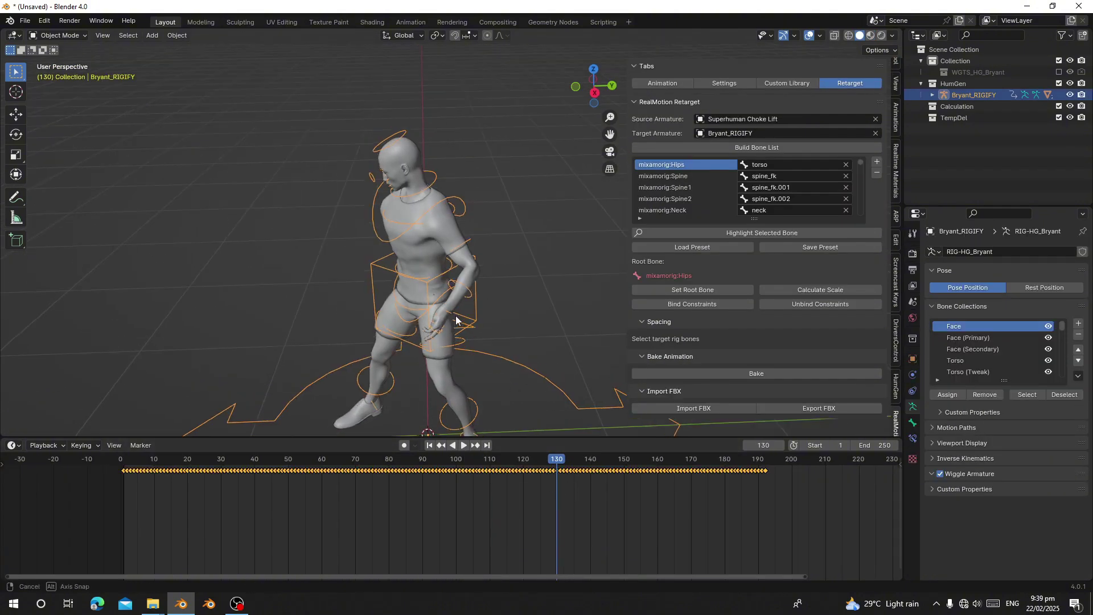
middle_click_drag(456, 319, 518, 302)
left_click_drag(549, 503, 476, 501)
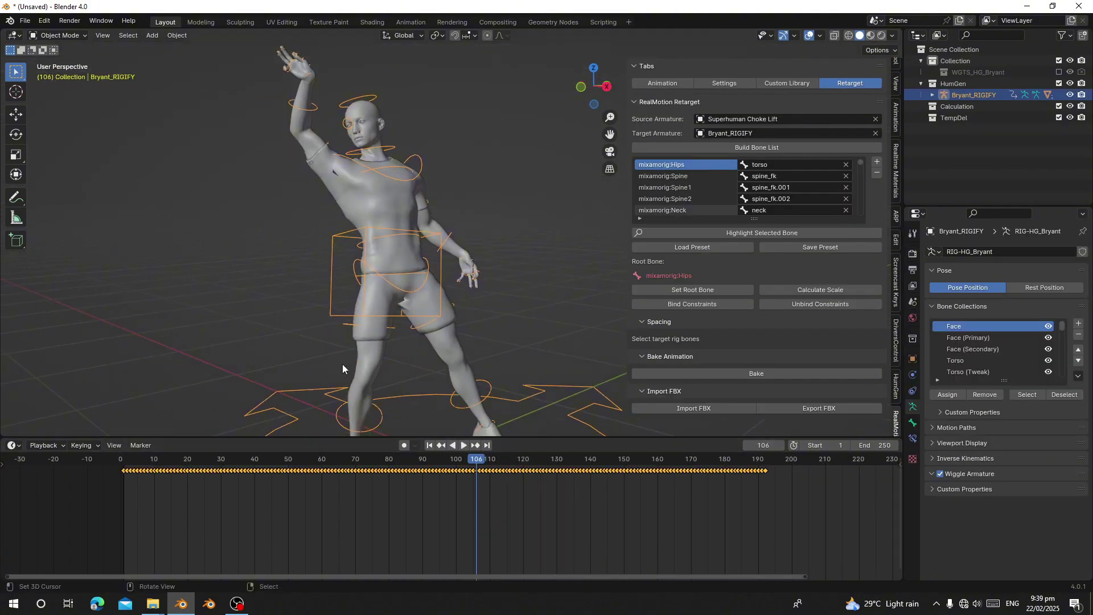
scroll(346, 363, "down", 3)
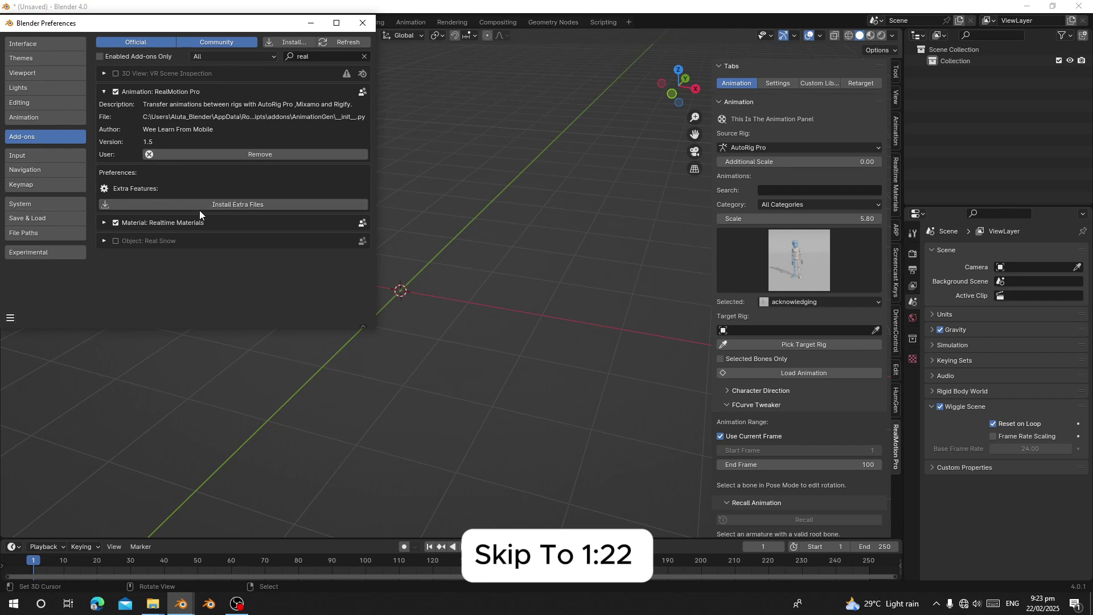
Start installing the RealMotion Pro extra files and locate ExtraMocap.zip in the NEWWWWW UPDATE folder in File Explorer.
left_click(179, 206)
left_click(315, 43)
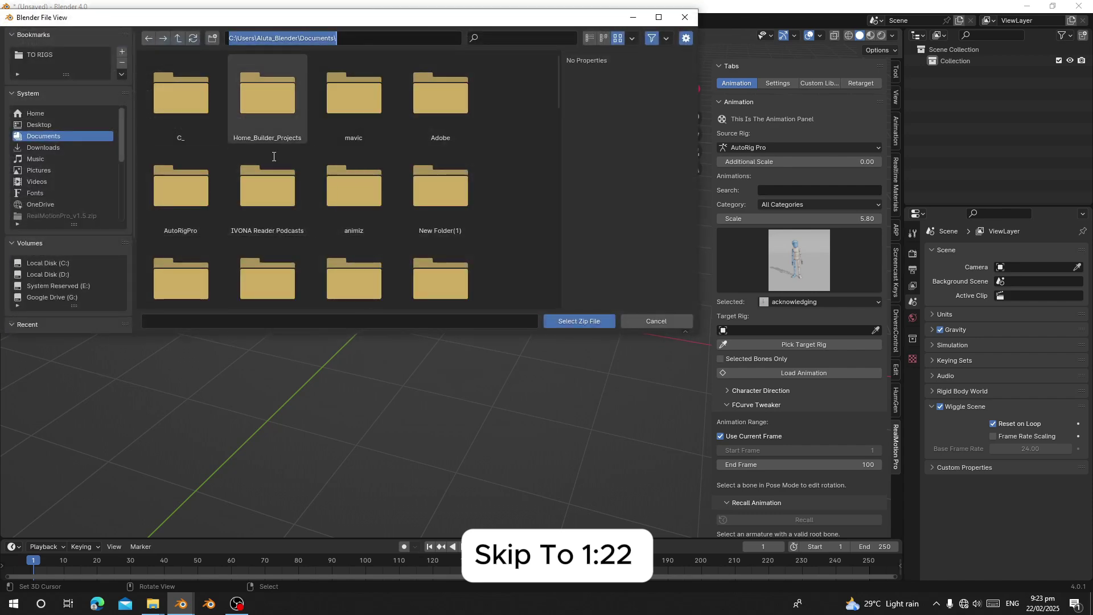
mouse_move(153, 602)
left_click(196, 549)
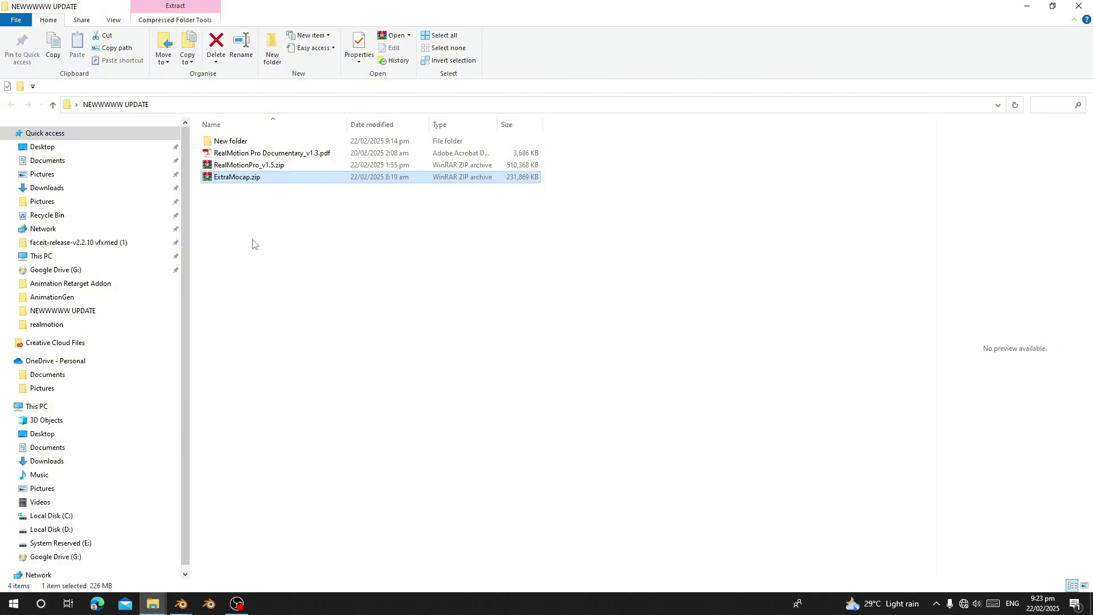
left_click(227, 178)
key("alt+Tab")
Install ExtraMocap.zip from the desktop's NEWWWWW UPDATE folder as the add-on's extra files and close the preferences.
type("C:\\Users\\Aluta_Blender\\Desktop\\NEWWWWW UPDATE\\")
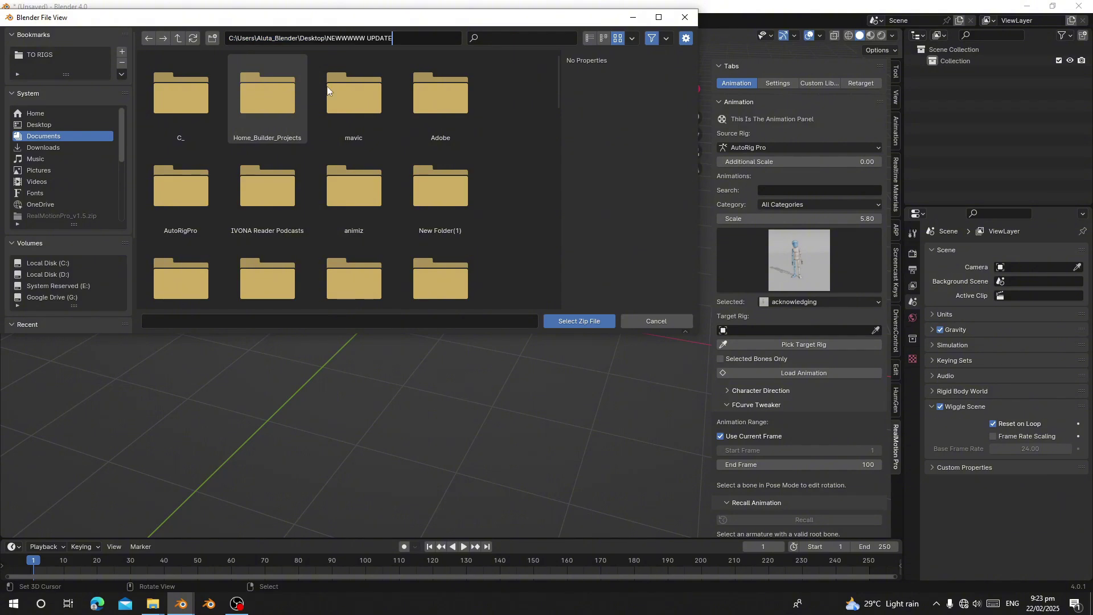
key("Return")
left_click(333, 104)
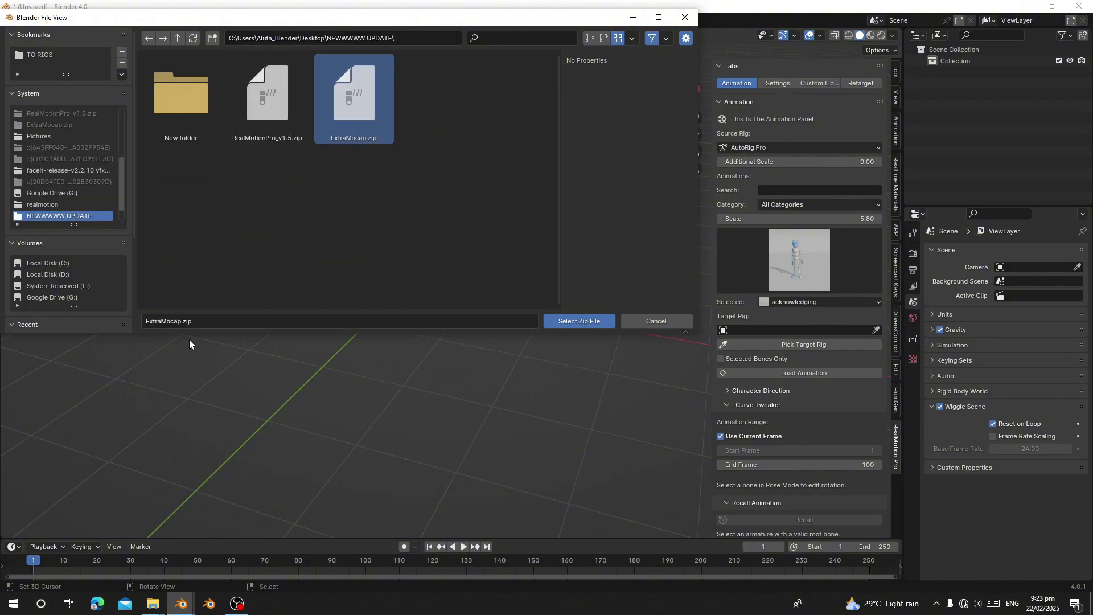
double_click(337, 97)
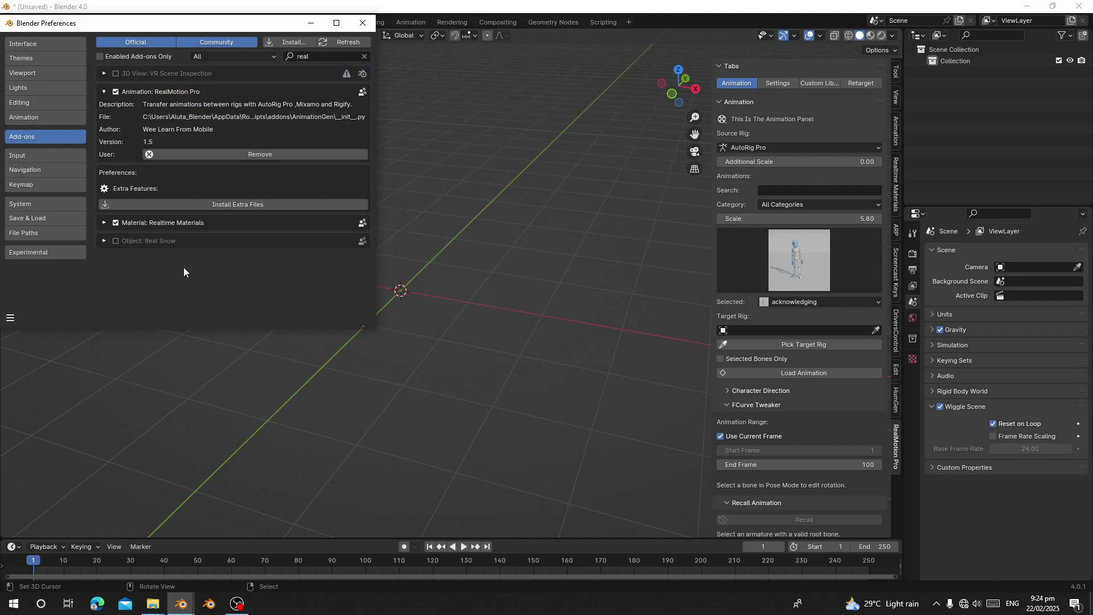
left_click(362, 23)
Browse the extra Mixamo animations offered by the Retarget FBX import, and leave without importing any.
scroll(320, 382, "up", 4)
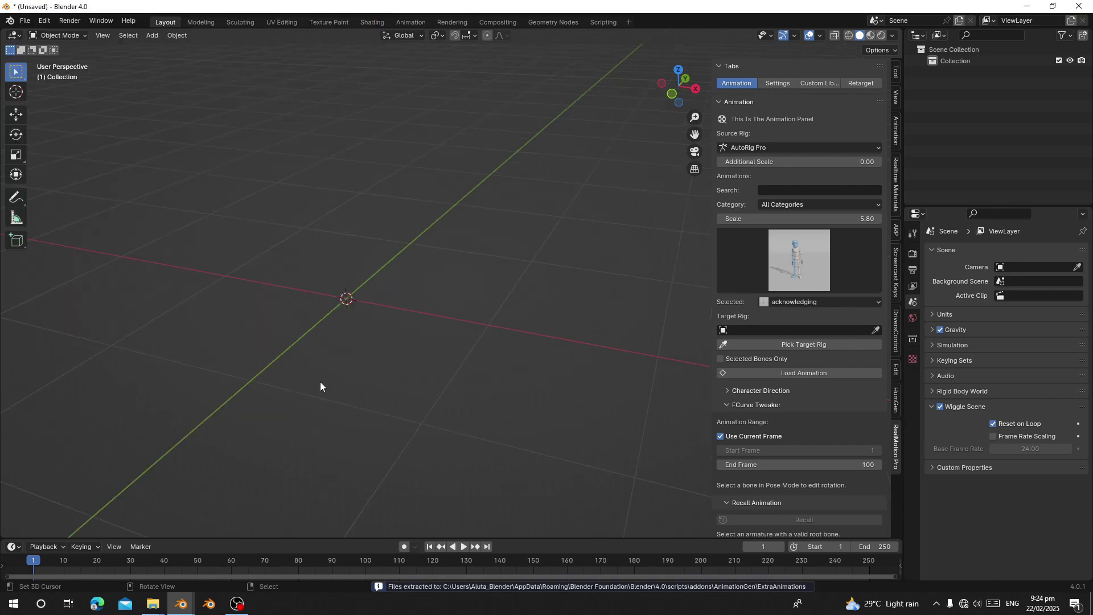
middle_click_drag(305, 391, 352, 349, "shift")
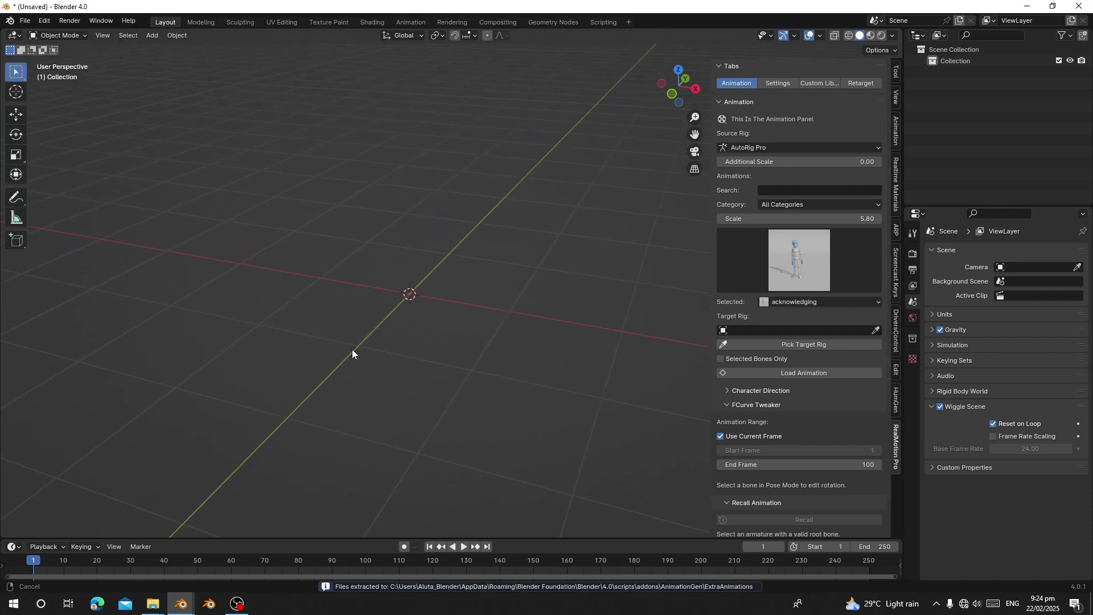
left_click(851, 83)
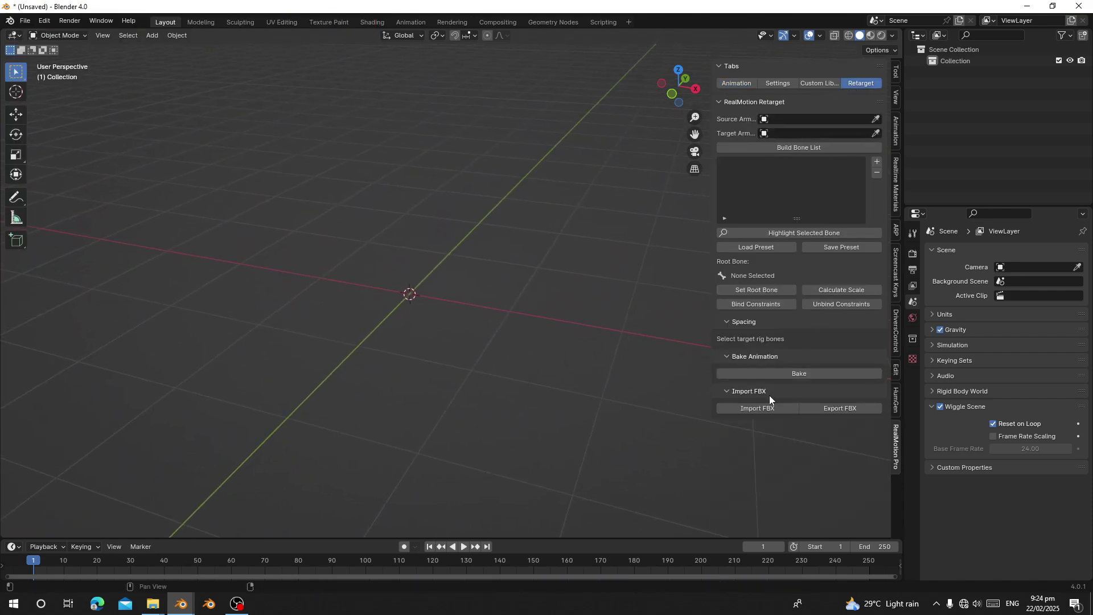
left_click(756, 410)
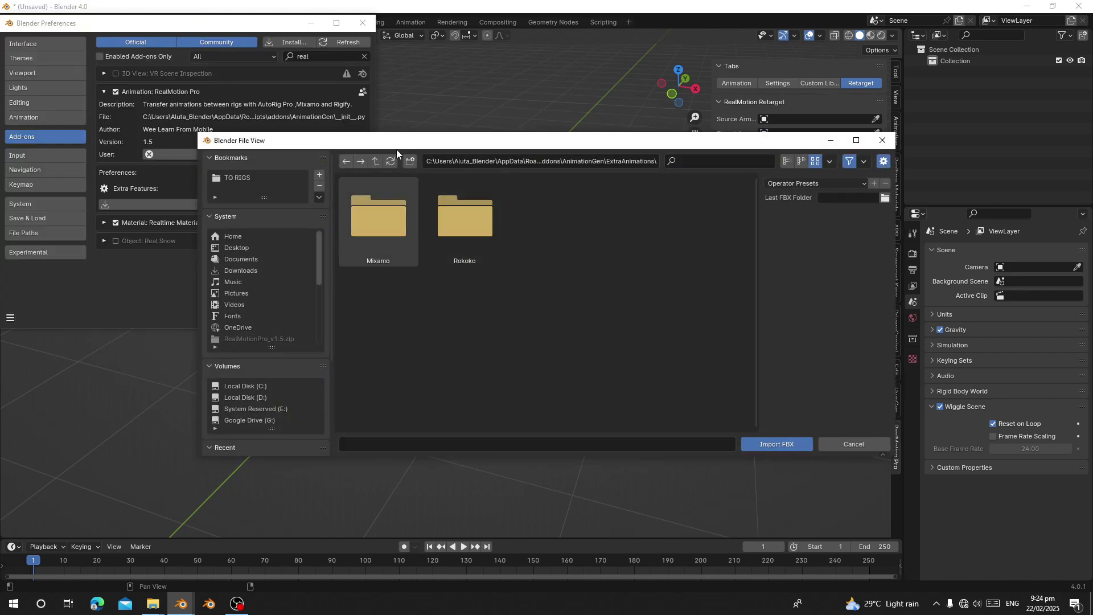
left_click(362, 23)
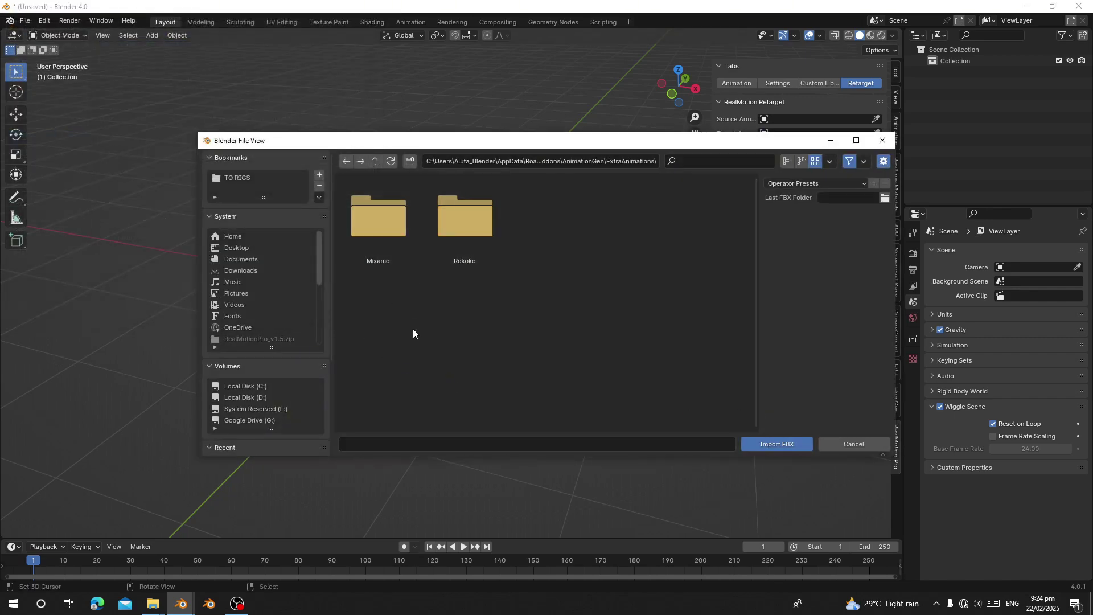
double_click(377, 231)
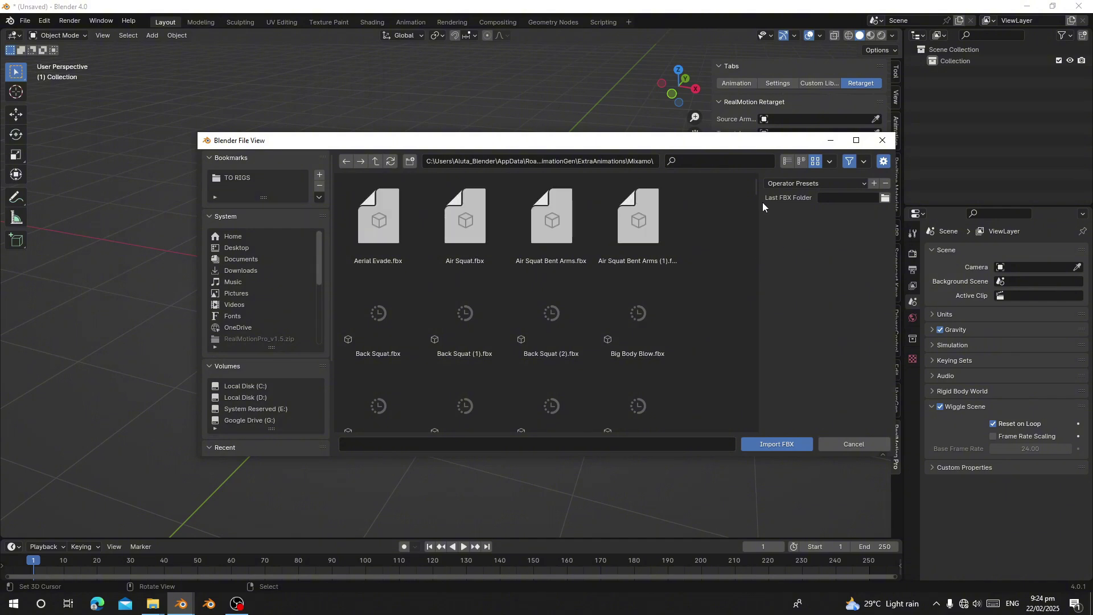
scroll(756, 190, "down", 20)
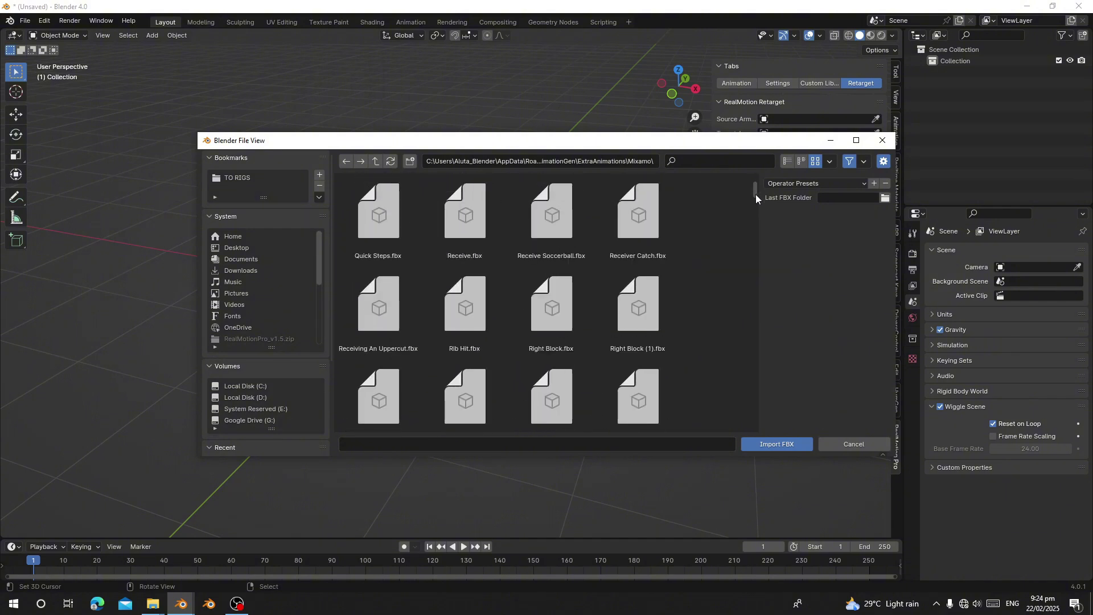
left_click_drag(755, 214, 753, 279)
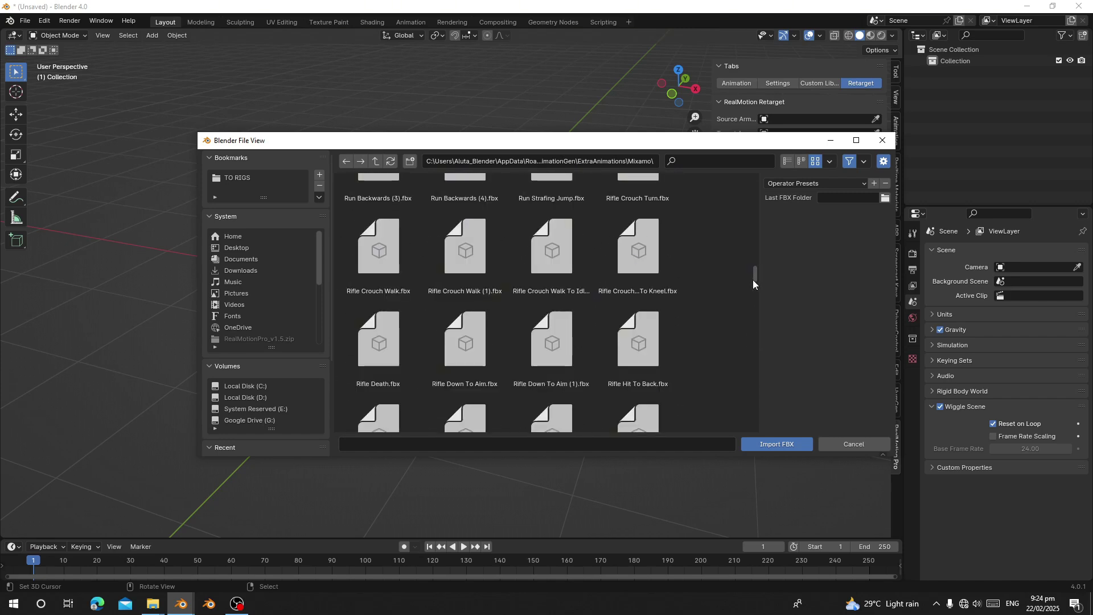
scroll(729, 273, "up", 3)
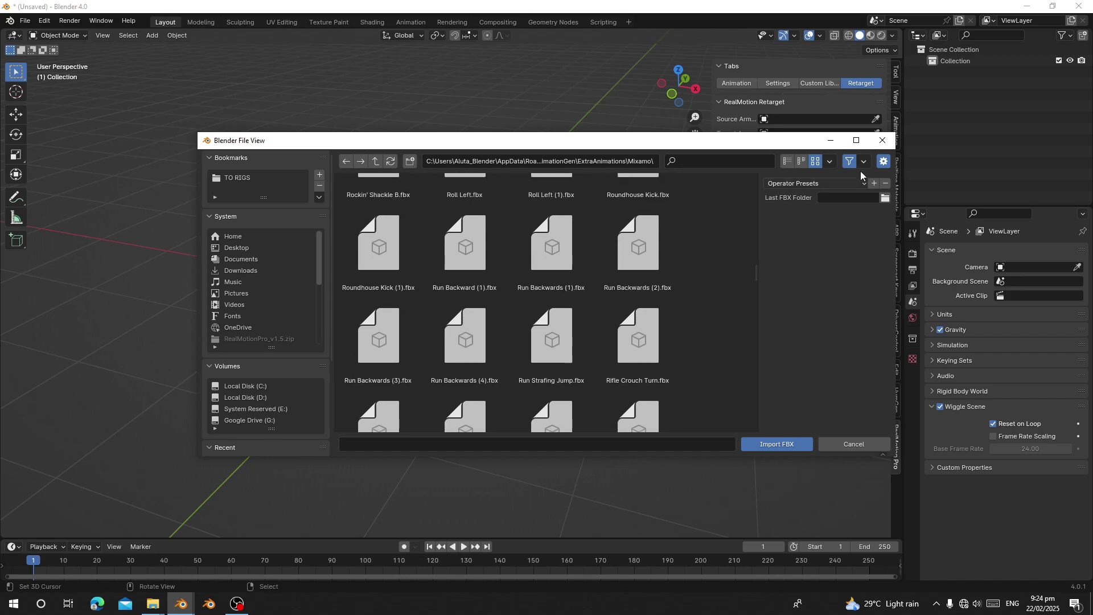
left_click(882, 140)
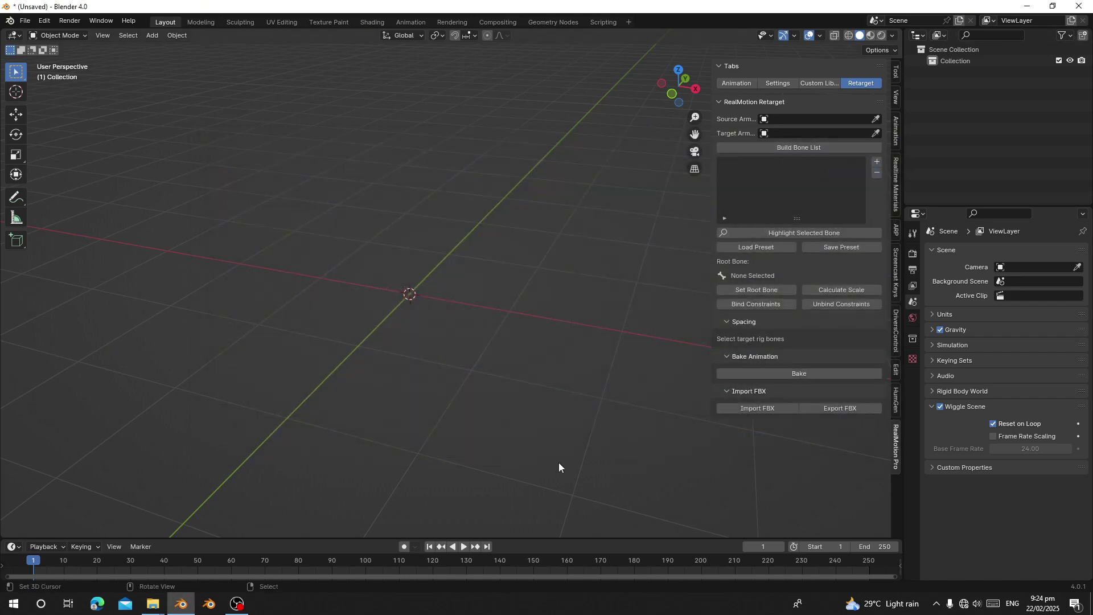
Shuffle the male starting human choices across all categories in HumGen.
middle_click_drag(411, 364, 366, 361)
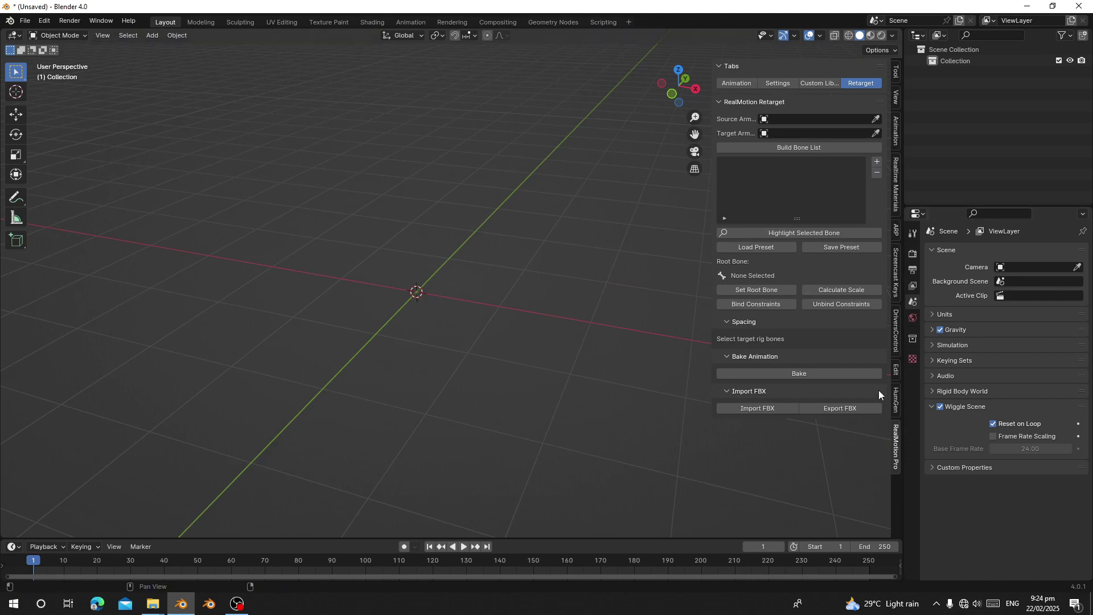
left_click(895, 401)
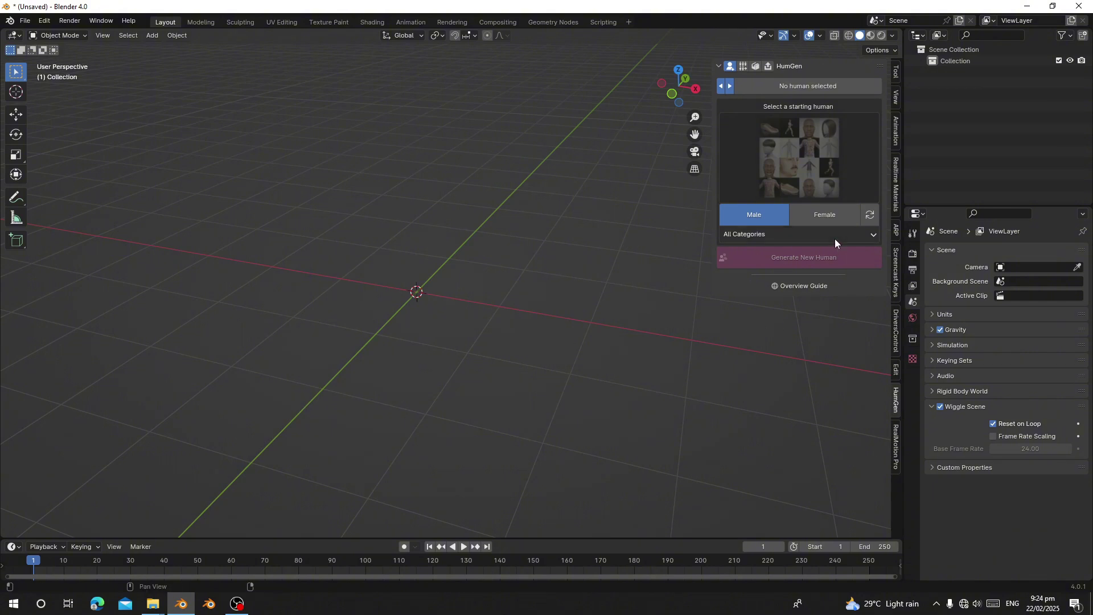
left_click(866, 216)
left_click(865, 214)
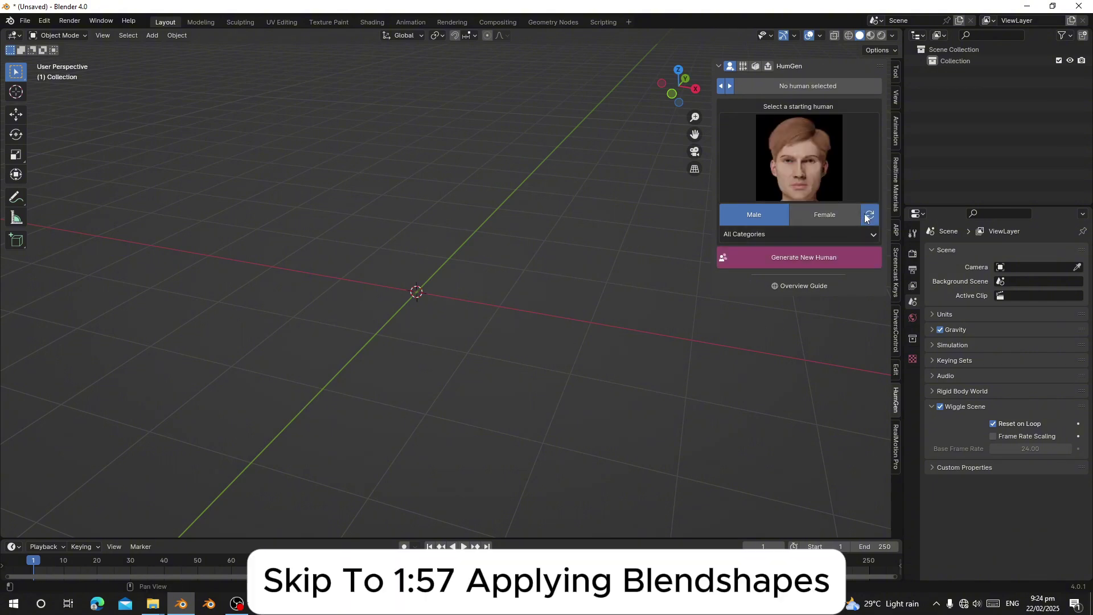
left_click(864, 215)
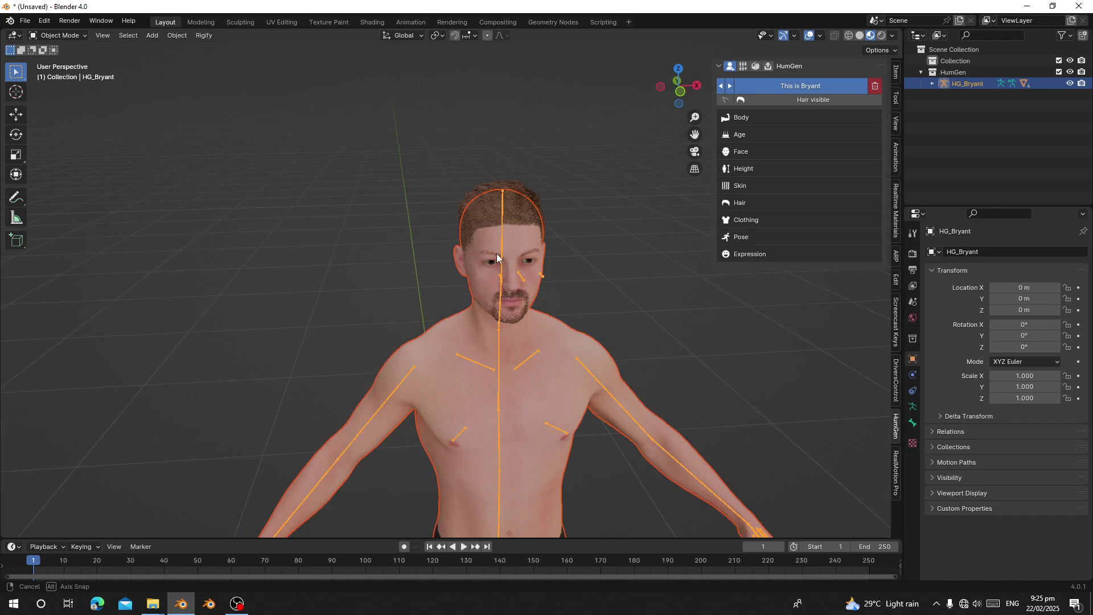
Adjust the generated human's body proportions to Muscular 0.44, Overweight -0.50 and Skinny -0.13.
scroll(490, 264, "up", 2)
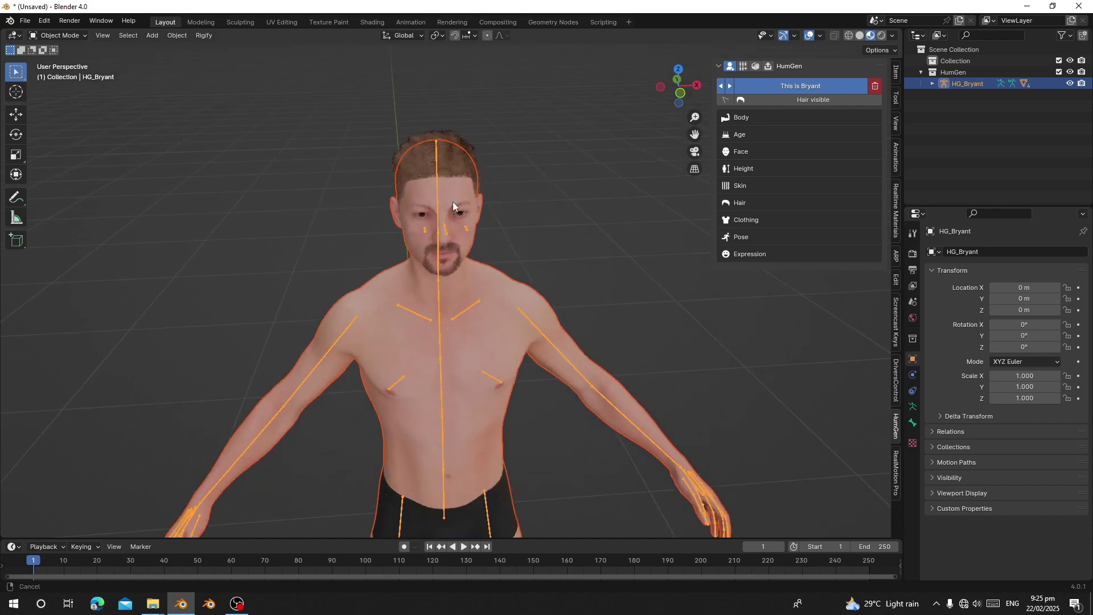
scroll(484, 316, "up", 2)
scroll(485, 315, "up", 2)
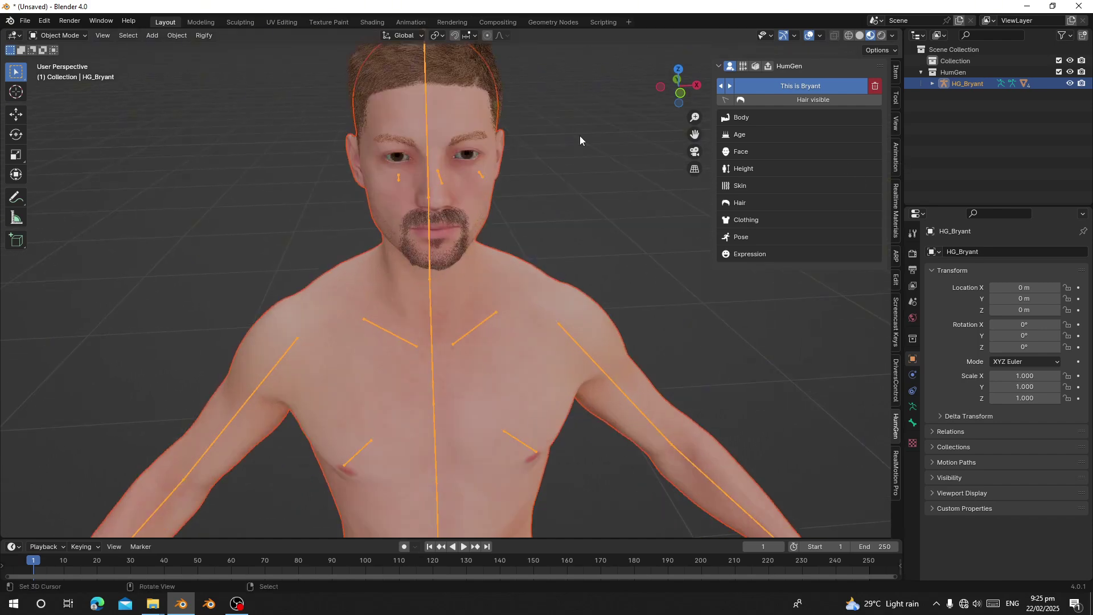
left_click(730, 118)
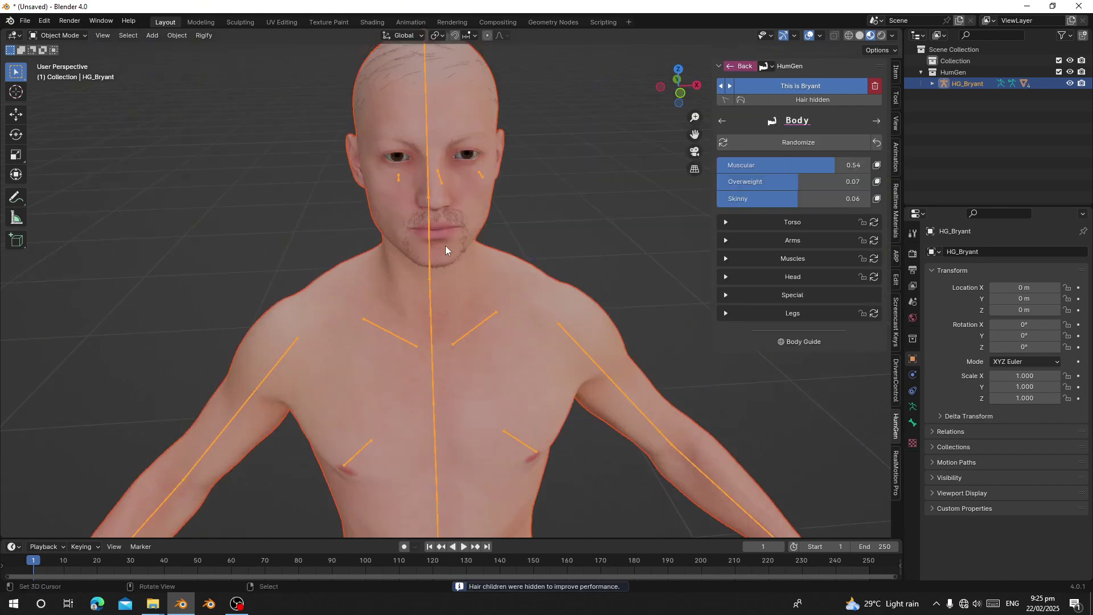
scroll(445, 249, "down", 6)
left_click_drag(805, 165, 747, 182)
left_click_drag(797, 199, 858, 199)
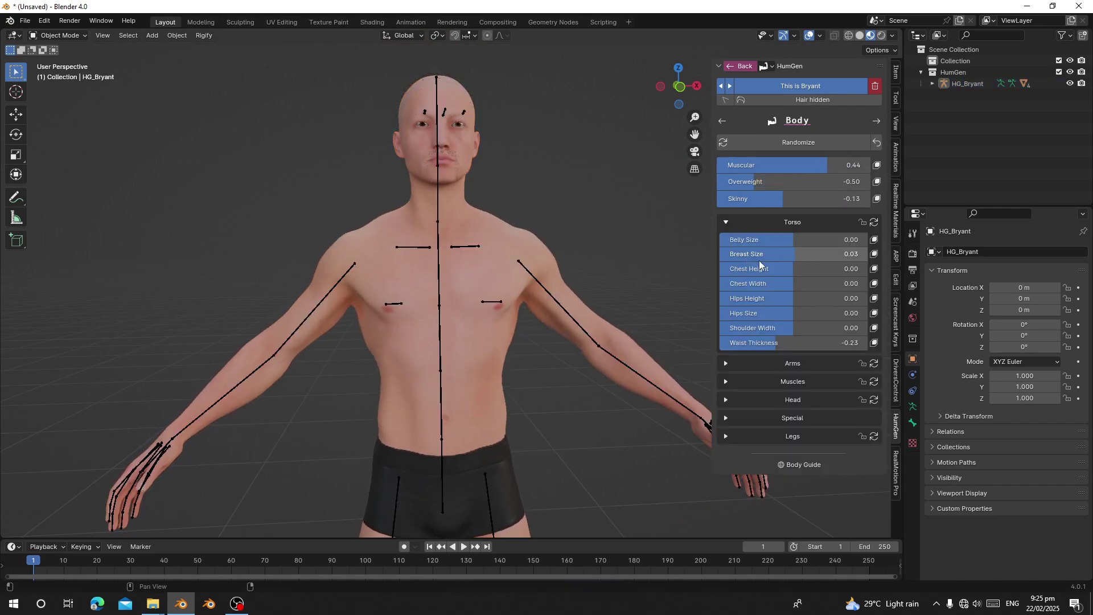
Increase the torso's breast size and chest width, and leave the body settings.
left_click_drag(759, 259, 771, 259)
left_click_drag(759, 283, 798, 283)
left_click(733, 398)
left_click(739, 66)
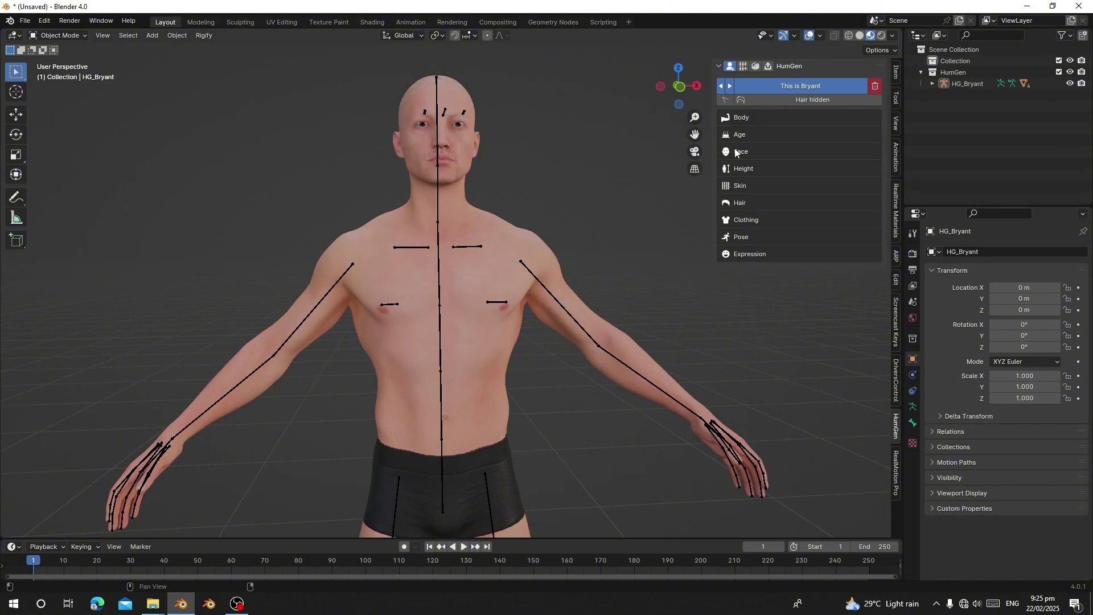
Adjust one of the human's facial proportions in HumGen's Face settings.
left_click(736, 152)
left_click(725, 210)
left_click_drag(761, 226, 809, 227)
left_click(737, 120)
scroll(454, 250, "down", 3)
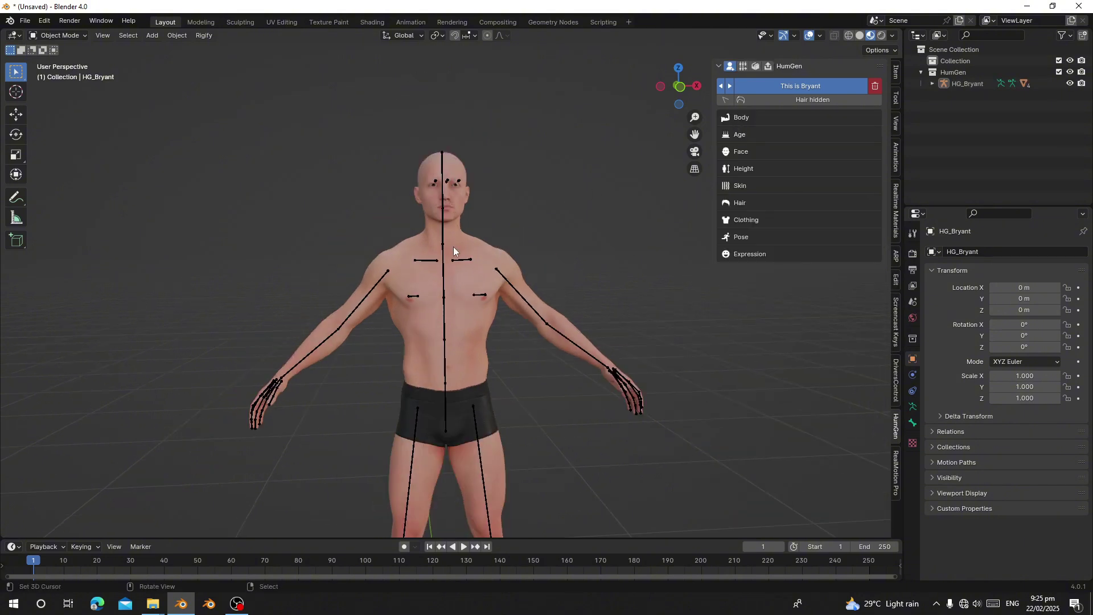
Dress the human in the light blue T-shirt and purple shorts outfit, and add suede dress shoes.
left_click(742, 219)
left_click(792, 195)
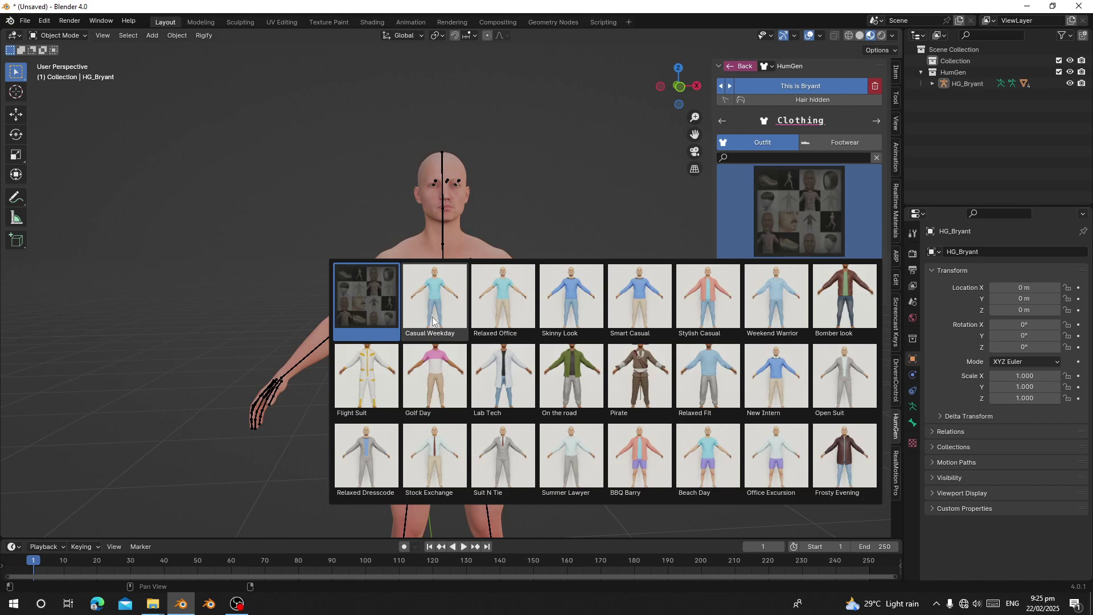
left_click(512, 365)
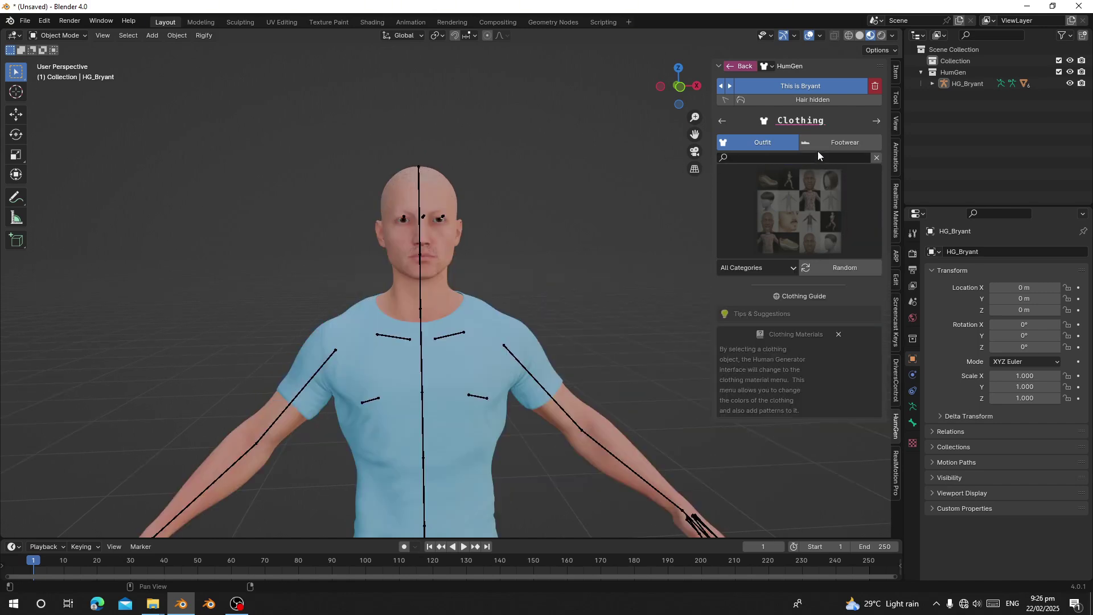
left_click(818, 145)
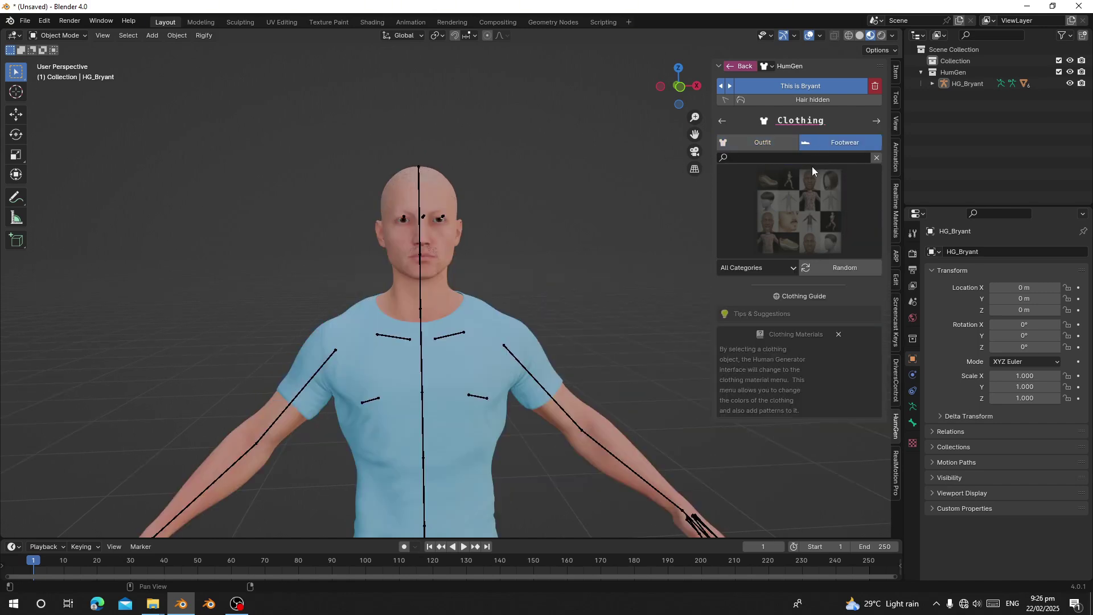
left_click(810, 174)
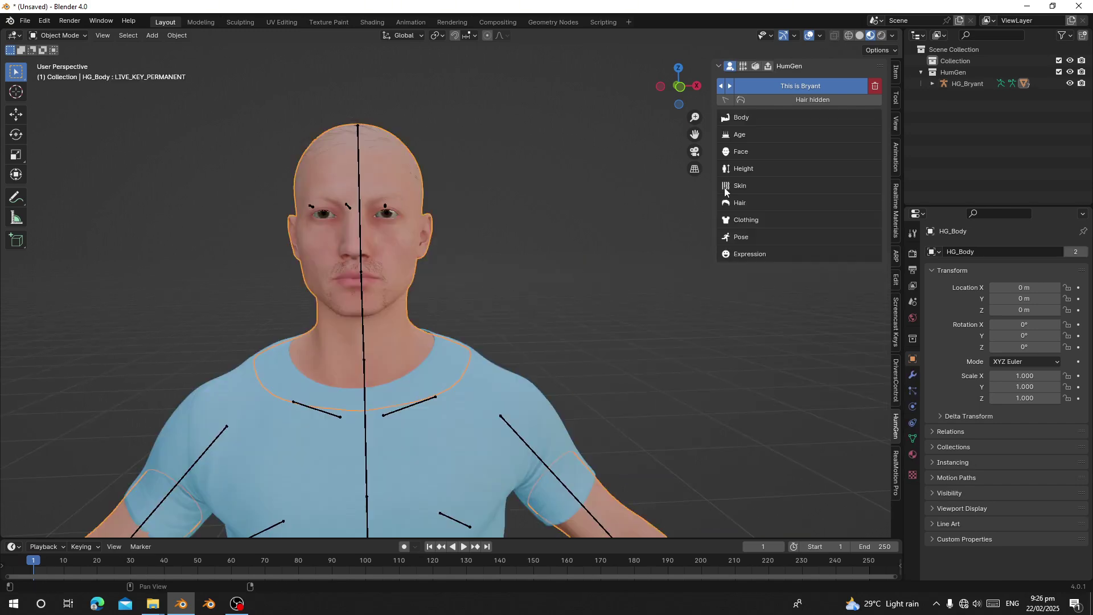
Look through the body mesh's shape keys, apply them all, and hide the body.
middle_click_drag(368, 312, 356, 280, "shift")
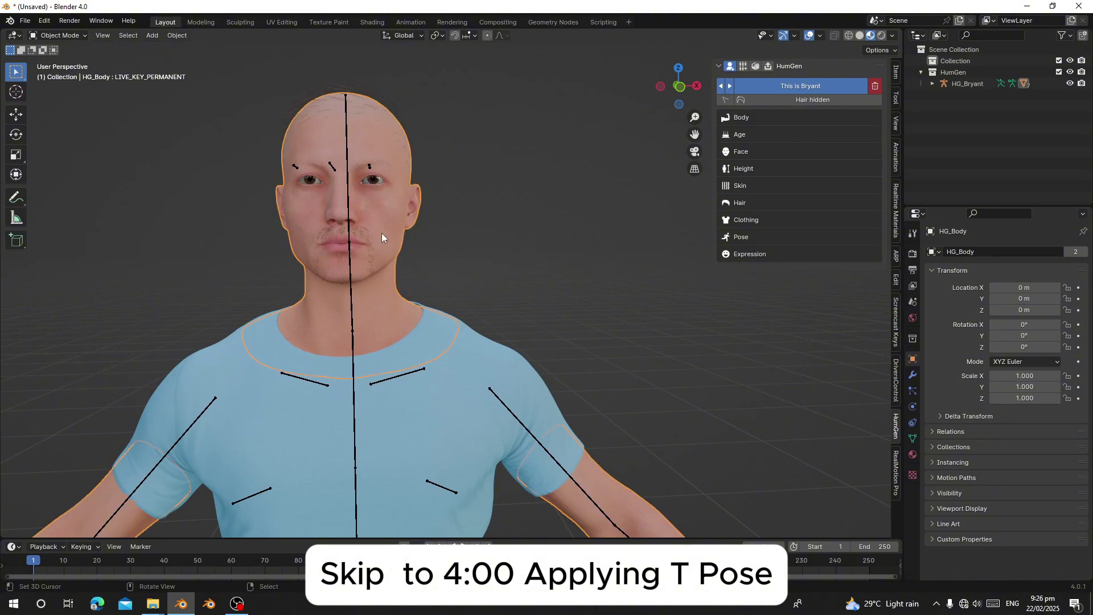
left_click(912, 439)
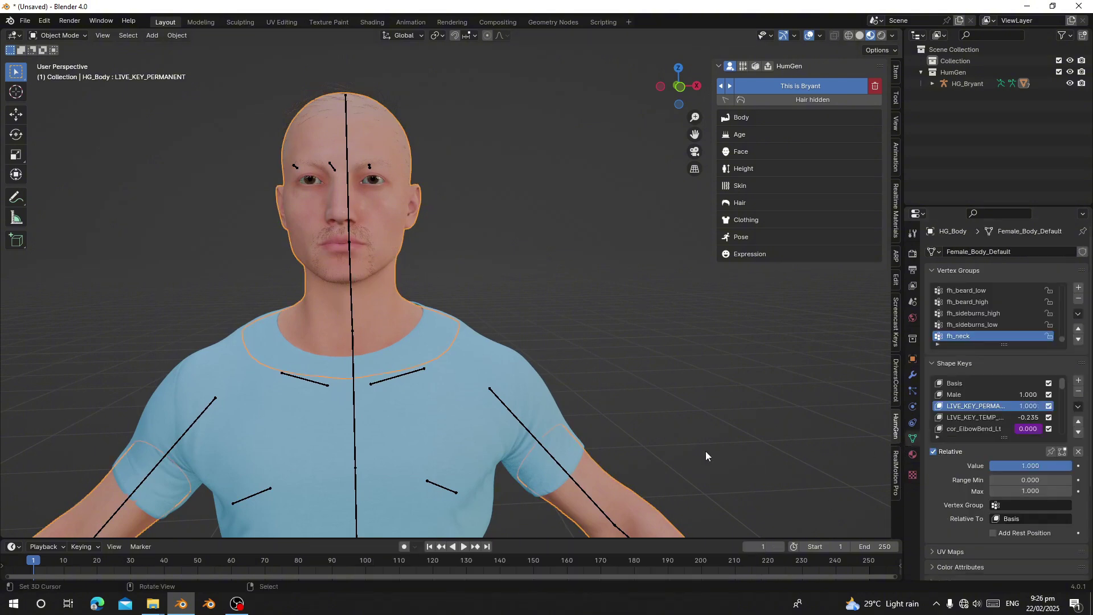
scroll(962, 419, "down", 10)
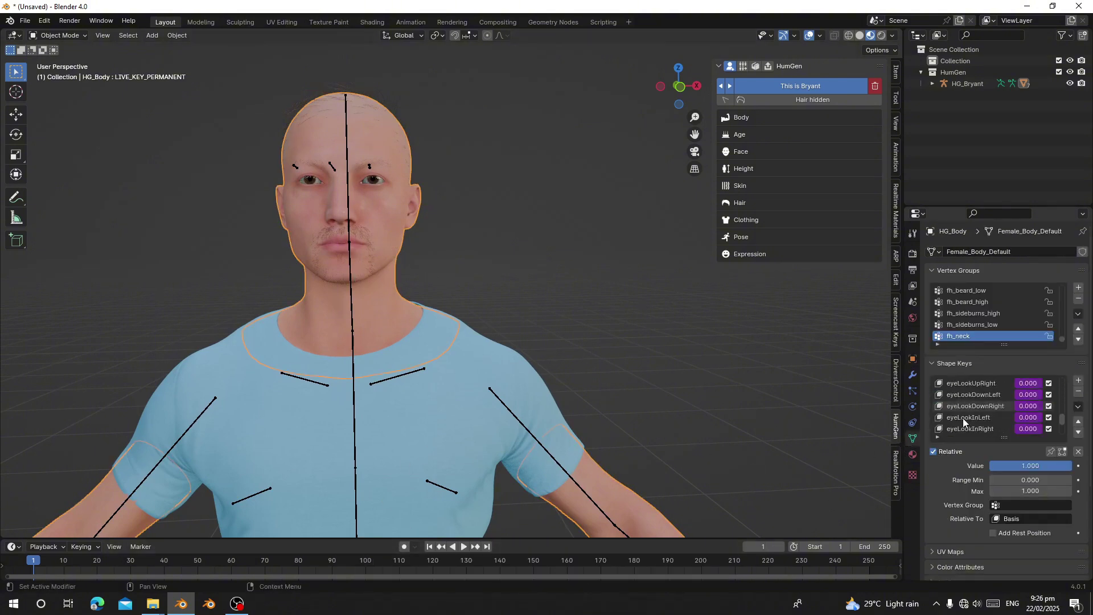
scroll(962, 418, "up", 5)
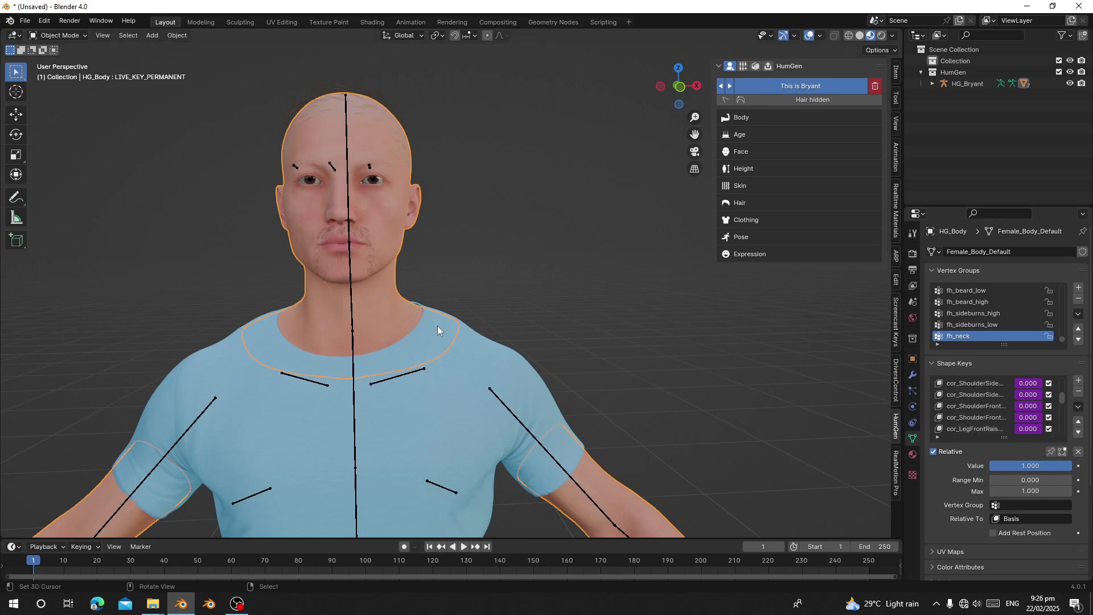
scroll(535, 376, "down", 4)
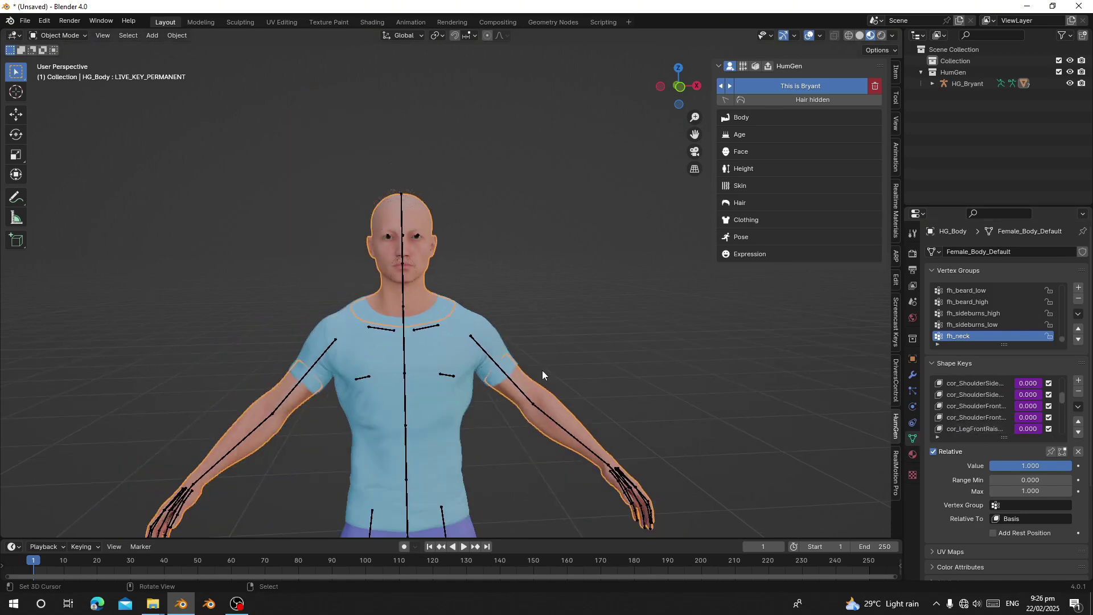
middle_click_drag(511, 418, 530, 387, "shift")
scroll(998, 412, "up", 6)
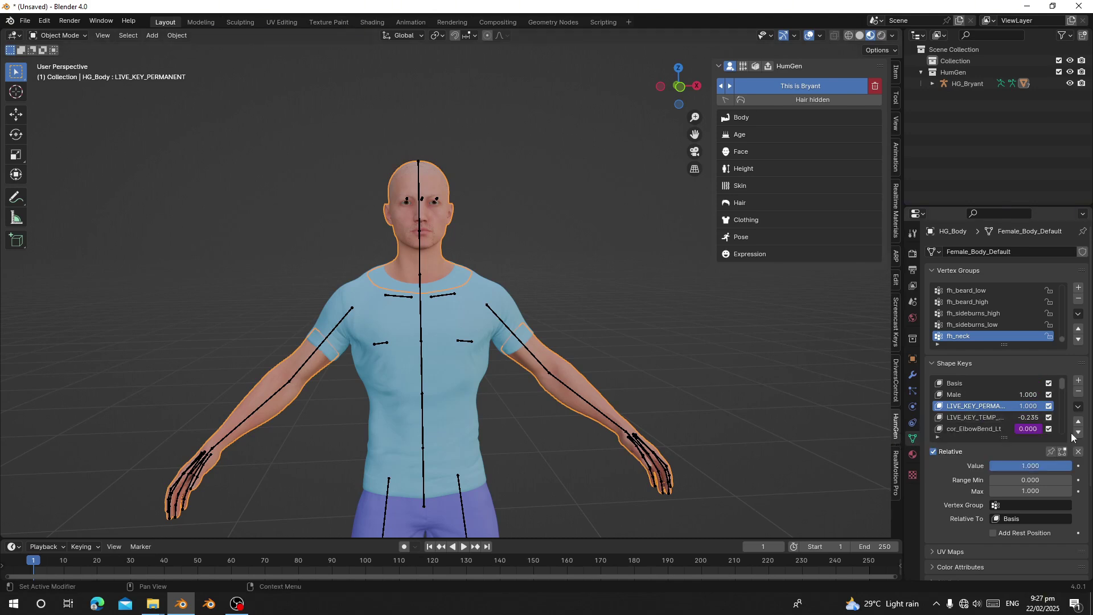
left_click(1077, 407)
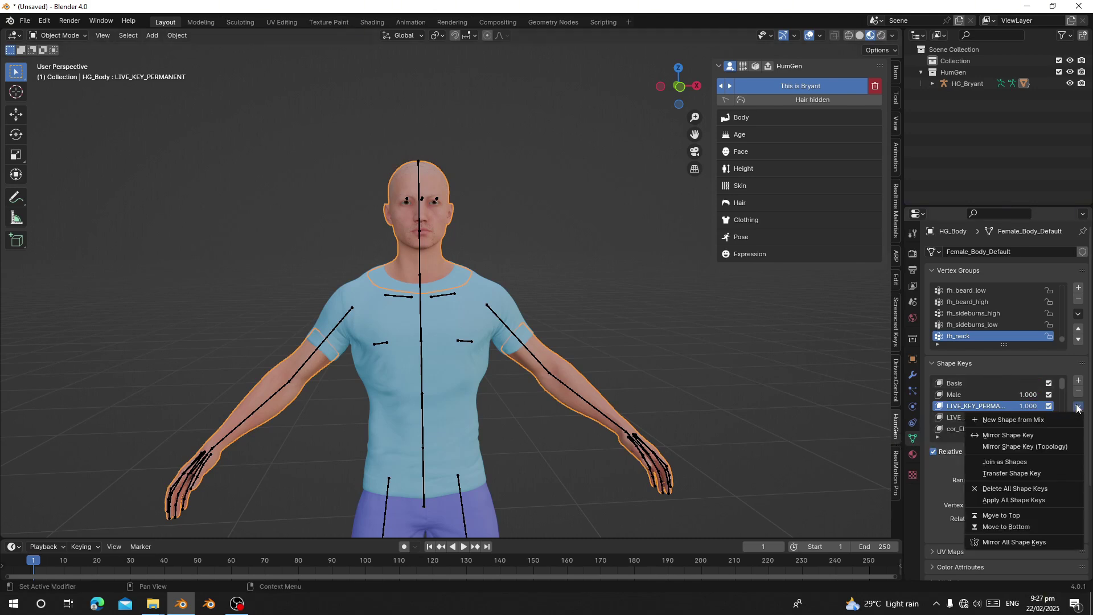
left_click(1009, 506)
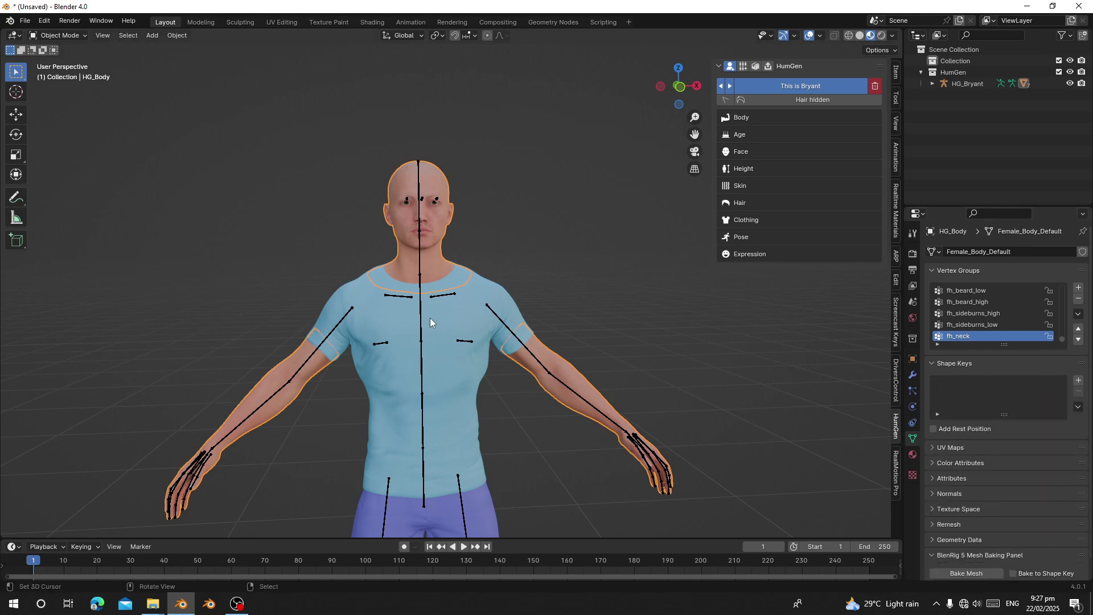
key("h")
Apply all shape keys on the T-shirt and hide it.
left_click(464, 298)
left_click(1077, 408)
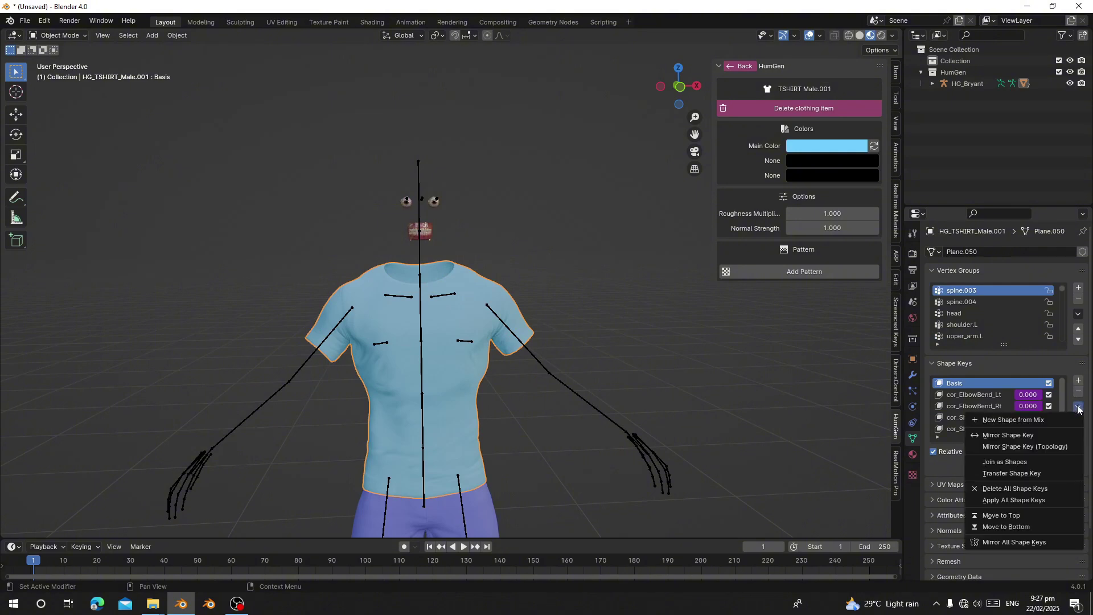
left_click(1013, 500)
scroll(444, 428, "down", 3)
key("h")
Apply all shape keys on the shorts and hide them.
left_click(444, 428)
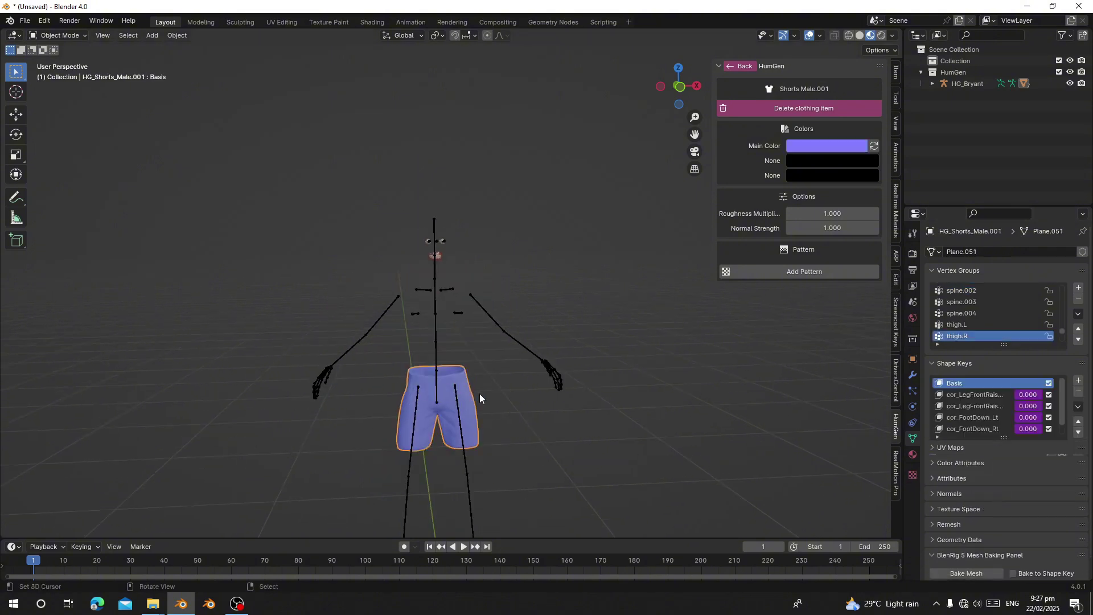
left_click(1078, 406)
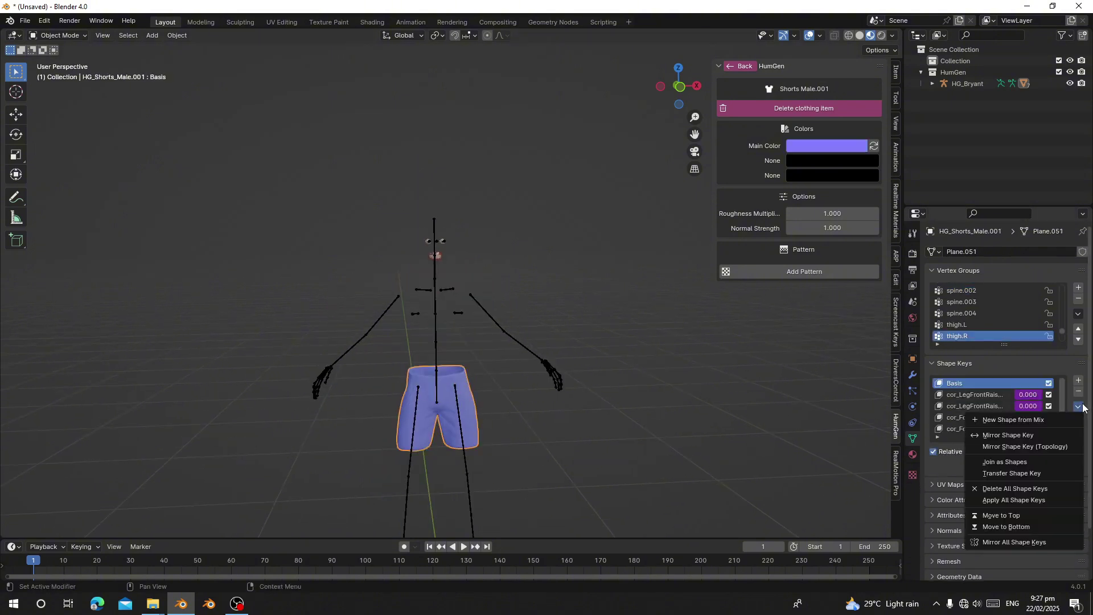
left_click(1013, 500)
key("h")
Select the suede dress shoes and apply all their shape keys.
left_click(469, 408)
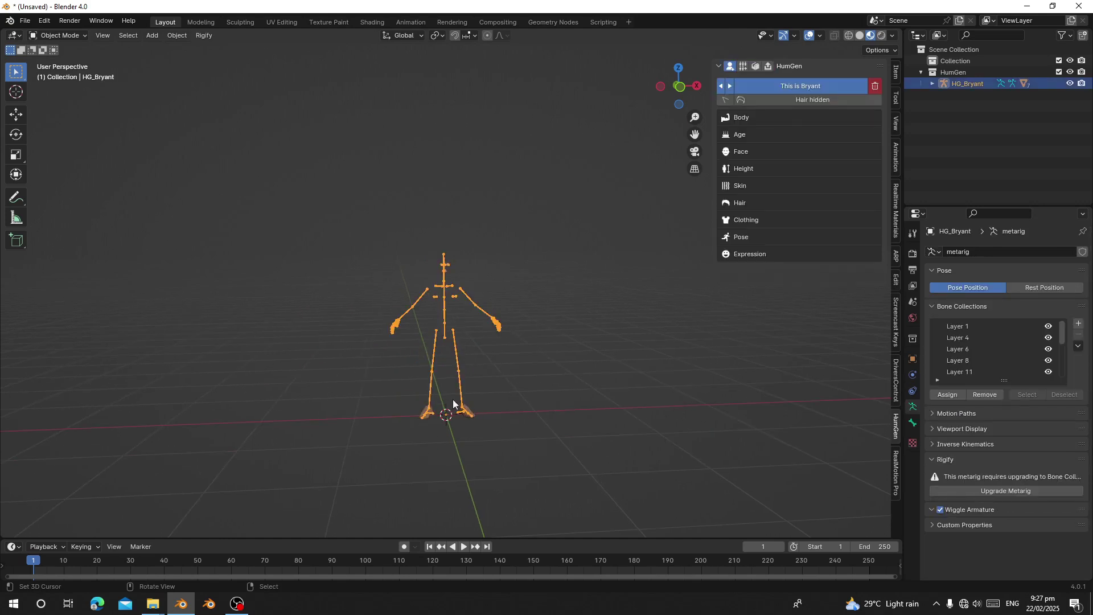
left_click(470, 405)
left_click(1078, 407)
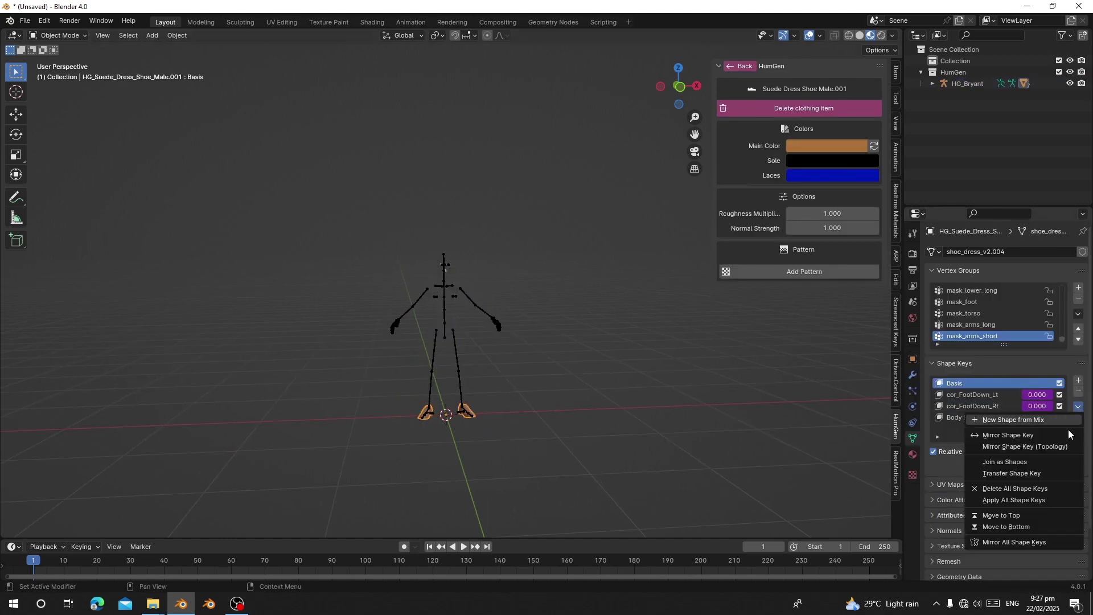
left_click(1013, 500)
Hide the teeth and examine the shape keys of the eyes.
scroll(452, 280, "up", 12)
left_click(384, 144)
middle_click_drag(384, 145, 429, 272, "shift")
left_click(429, 272, "shift")
key("h")
left_click(454, 164)
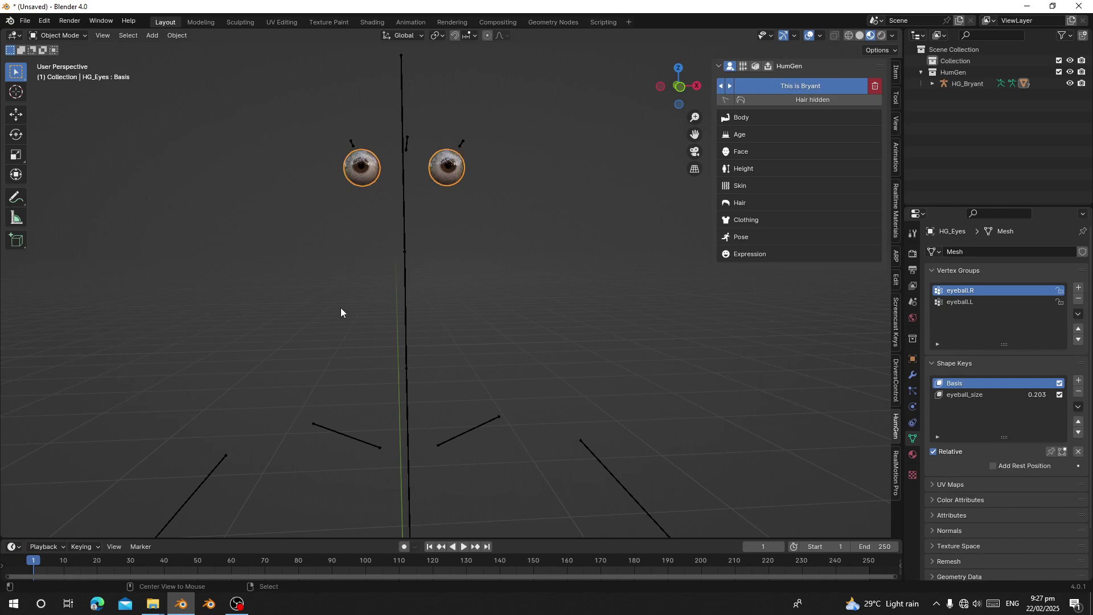
Unhide all hidden parts of the human and select the body mesh.
key("alt+h")
scroll(382, 316, "down", 3)
scroll(381, 317, "up", 2)
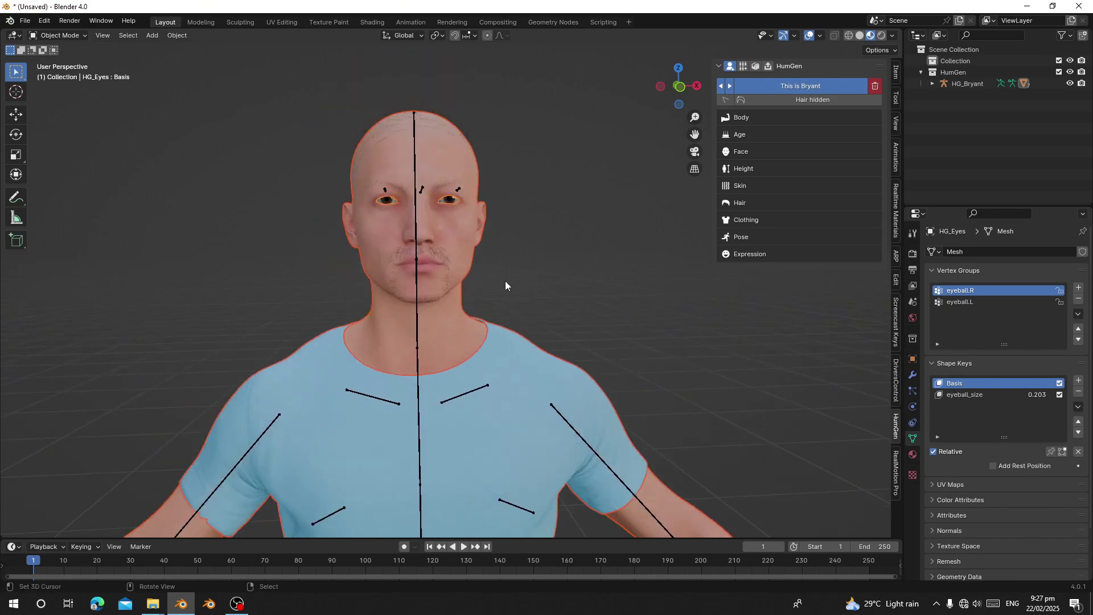
left_click(477, 256)
middle_click_drag(434, 275, 373, 225, "shift")
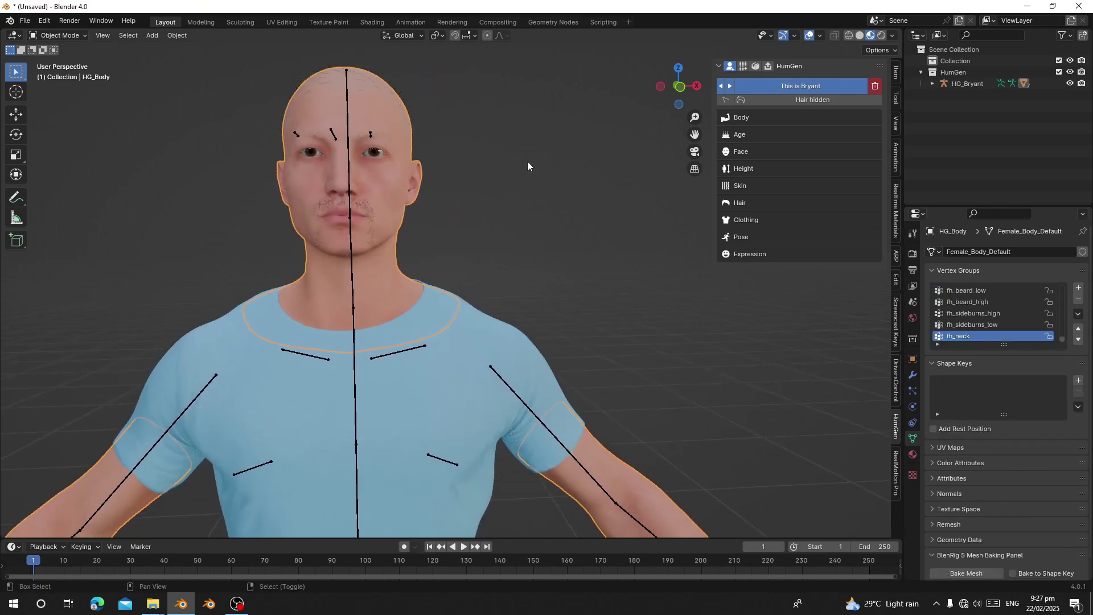
Add HumGen's facial rig to the human and look through the body's facial shape keys.
left_click(748, 254)
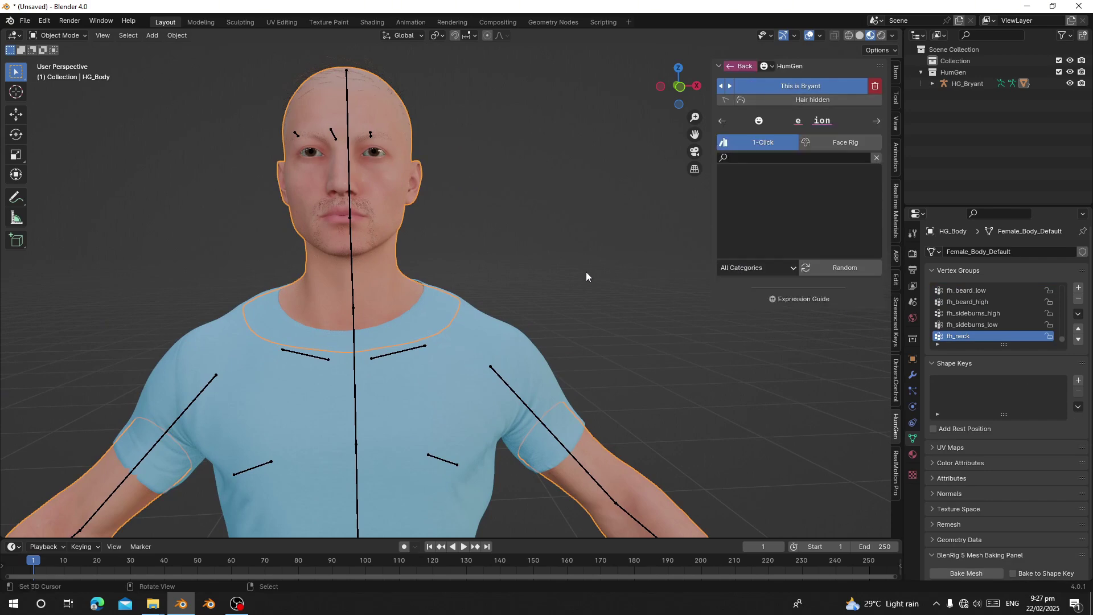
scroll(433, 239, "down", 2)
left_click(381, 149)
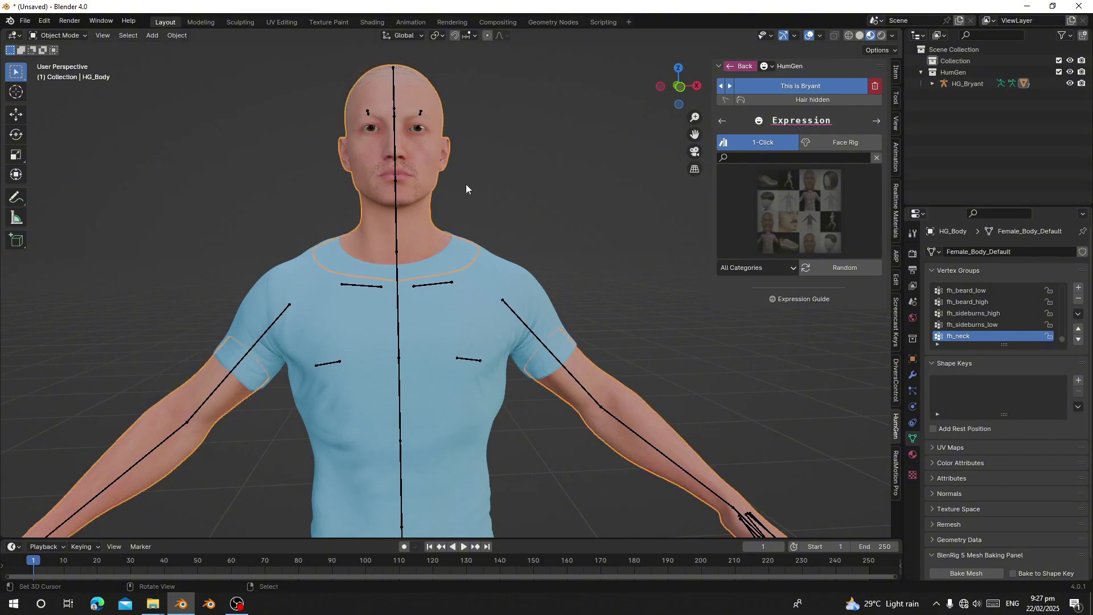
left_click(848, 143)
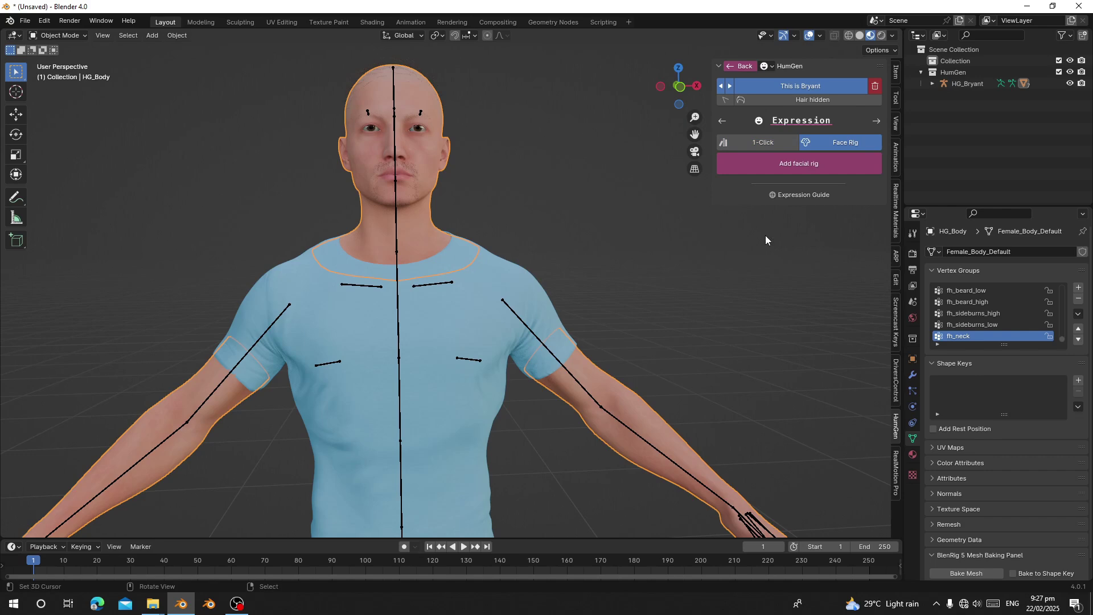
left_click(796, 165)
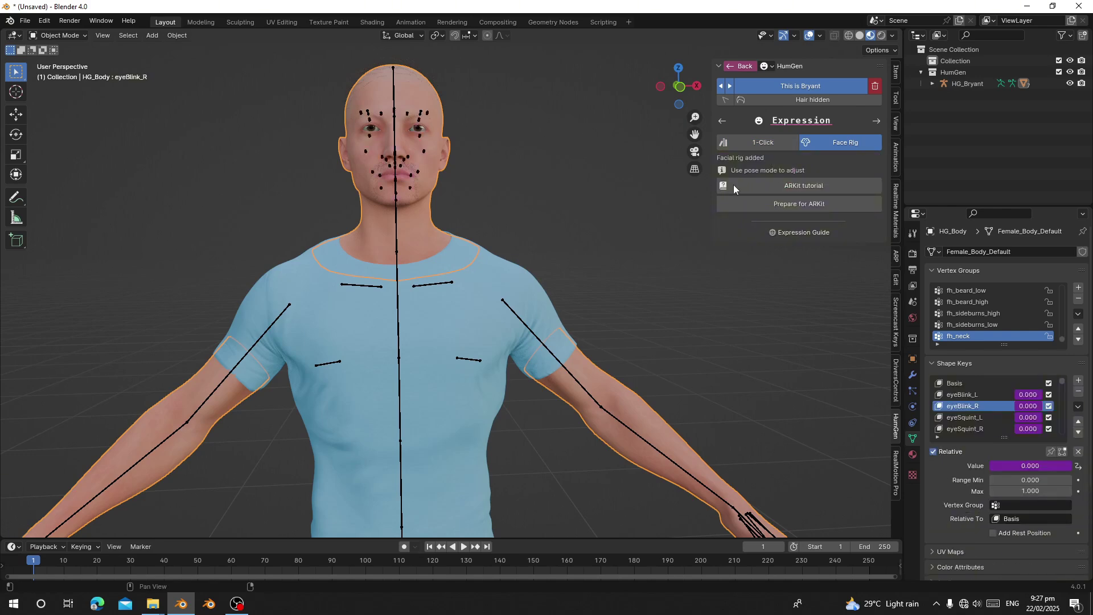
scroll(958, 401, "down", 10)
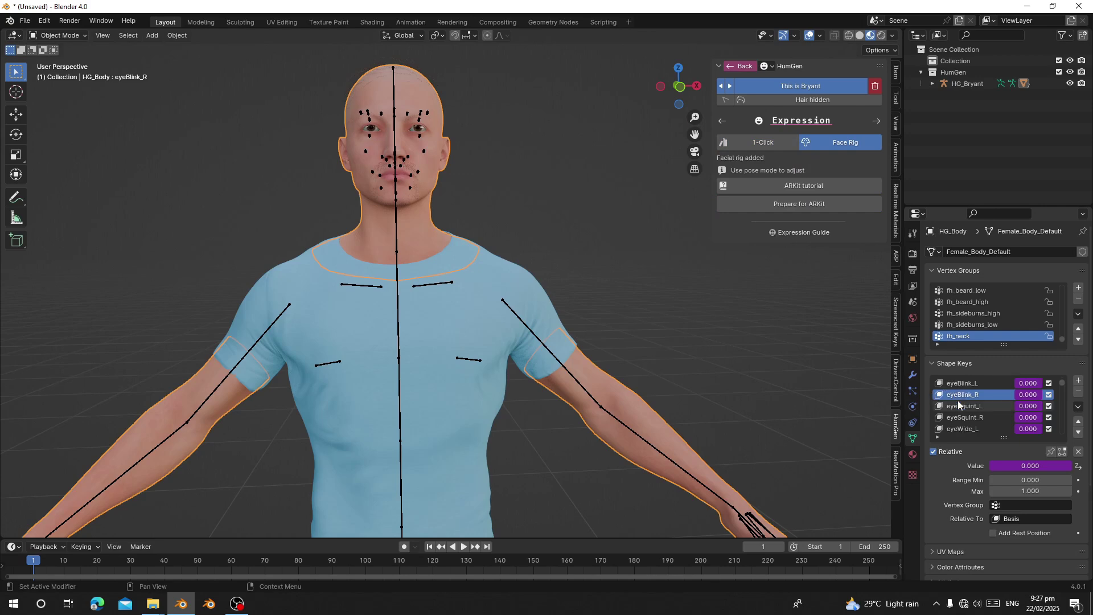
scroll(957, 401, "up", 10)
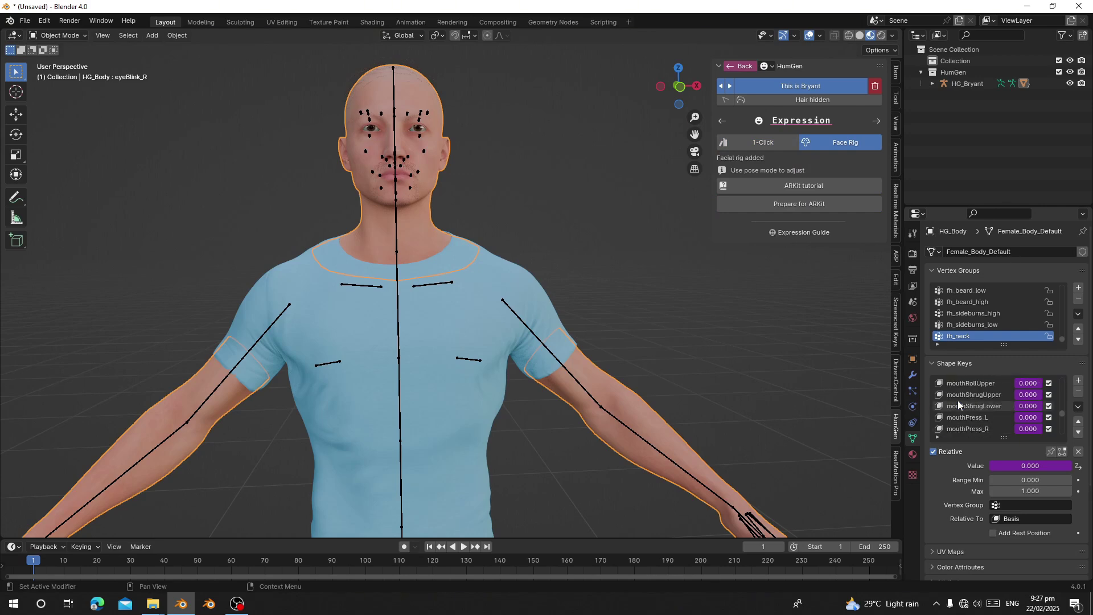
scroll(957, 401, "up", 2)
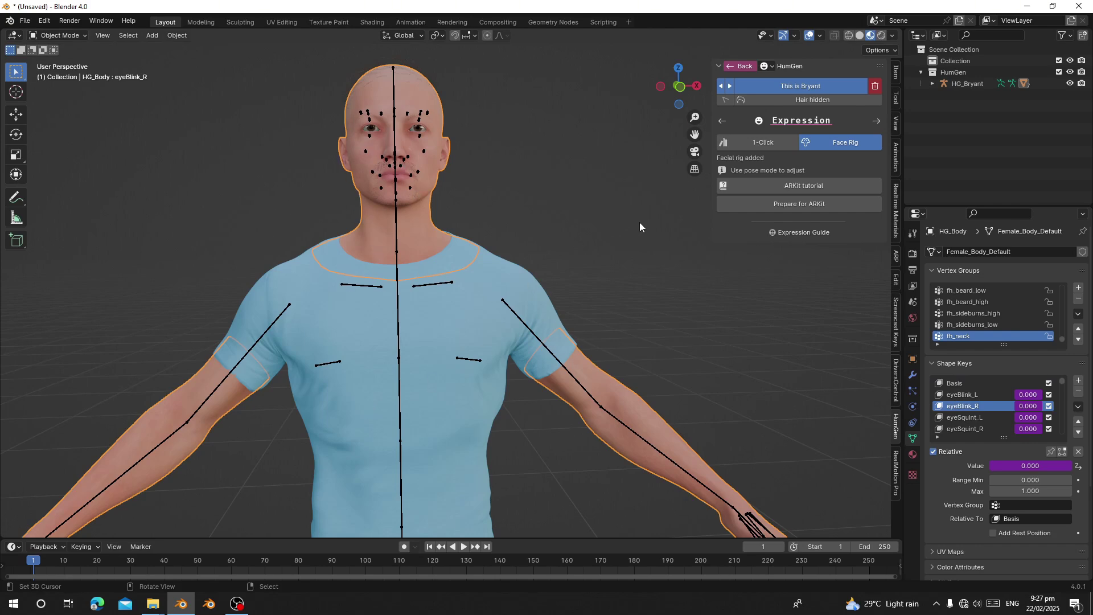
Apply the T Pose from HumGen's pose library to the human.
left_click(738, 66)
left_click(740, 236)
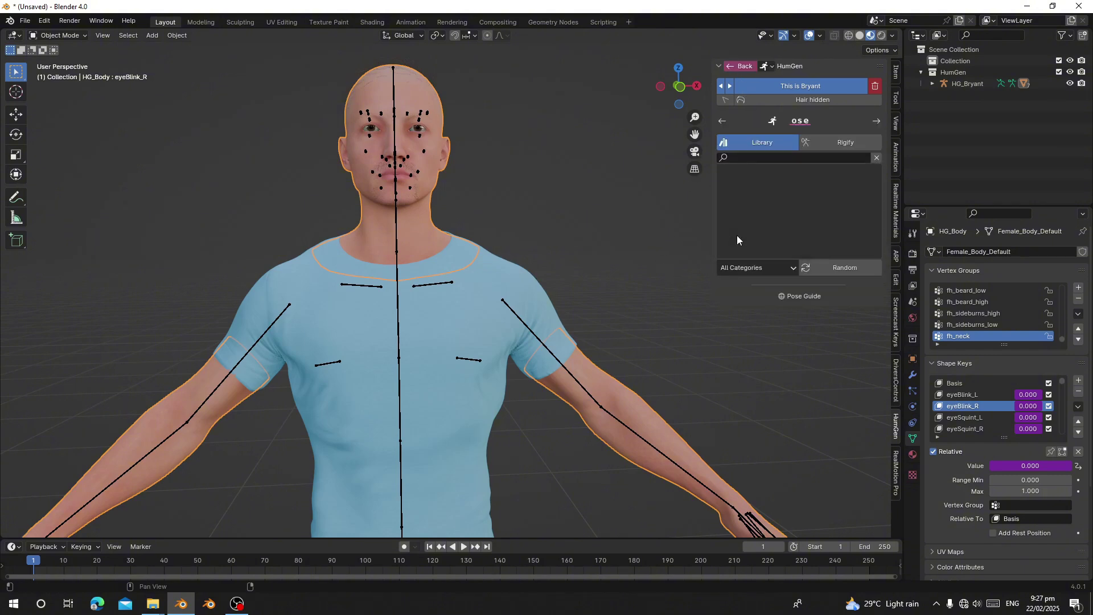
left_click(807, 209)
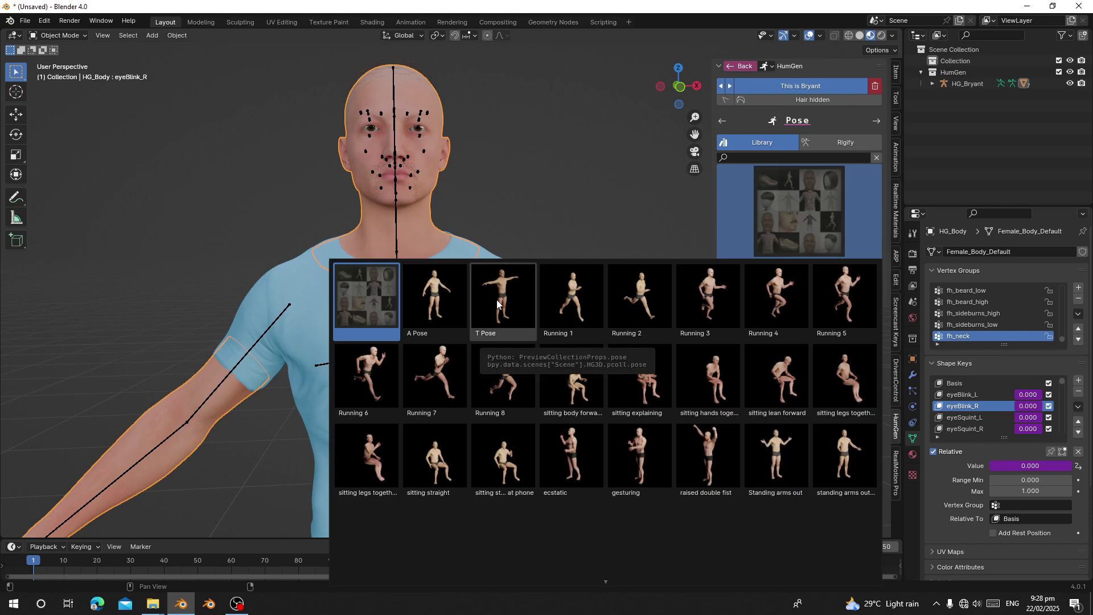
left_click(497, 303)
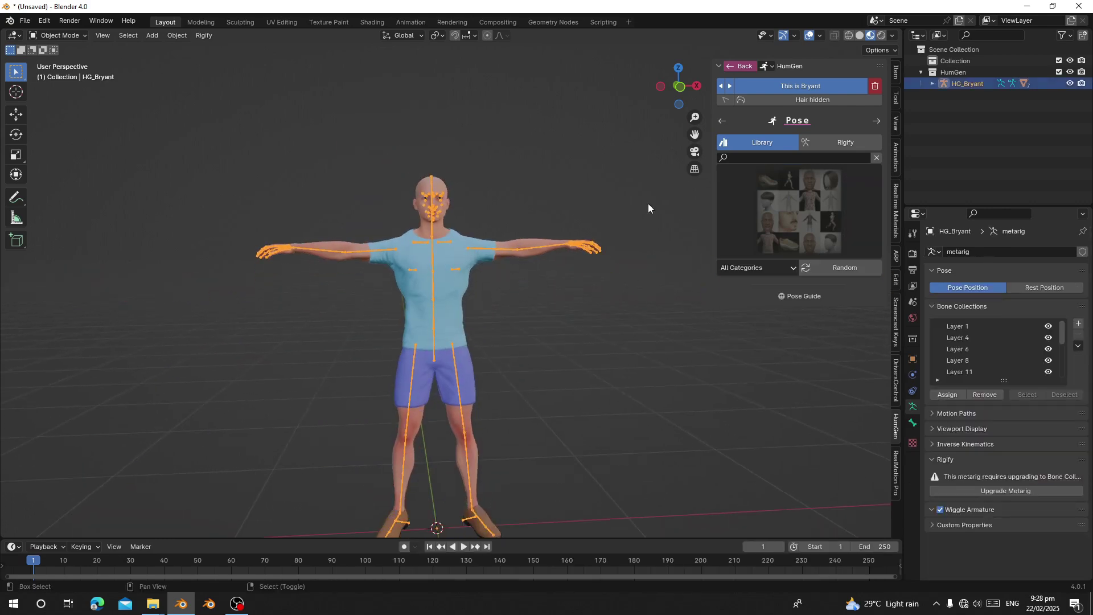
Generate a Rigify rig for the human and select its body mesh.
left_click(849, 143)
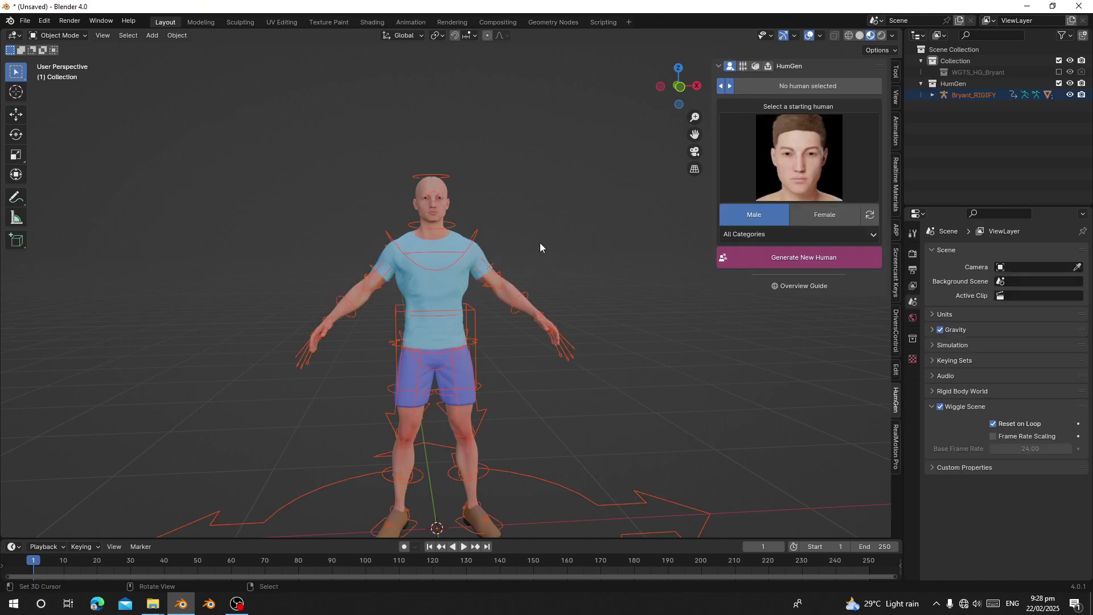
scroll(473, 303, "up", 7)
scroll(452, 284, "down", 2)
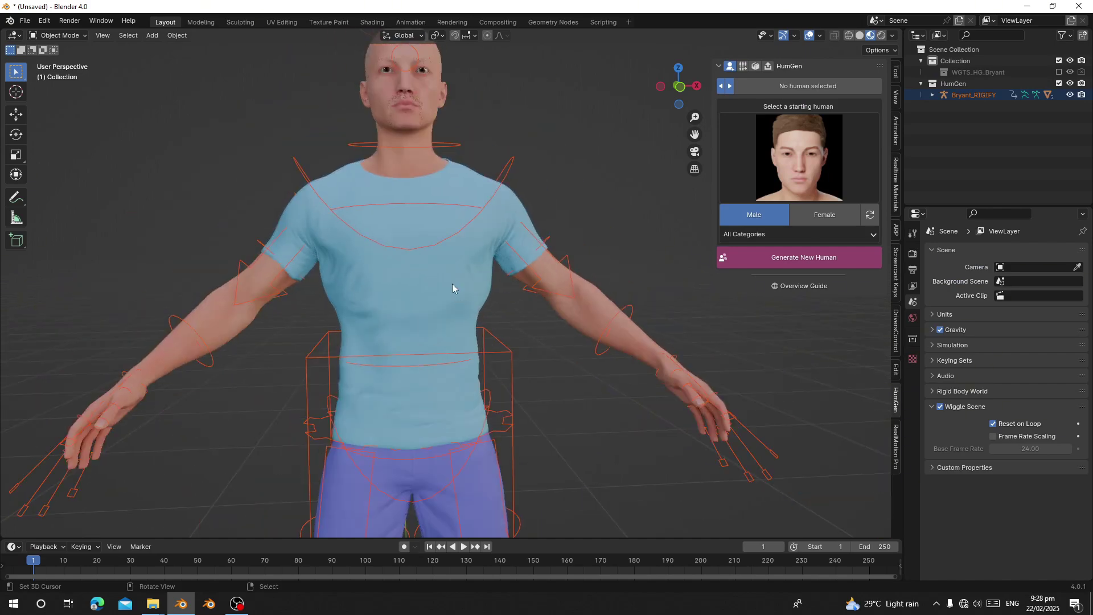
middle_click_drag(470, 165, 457, 264, "shift")
left_click(439, 180)
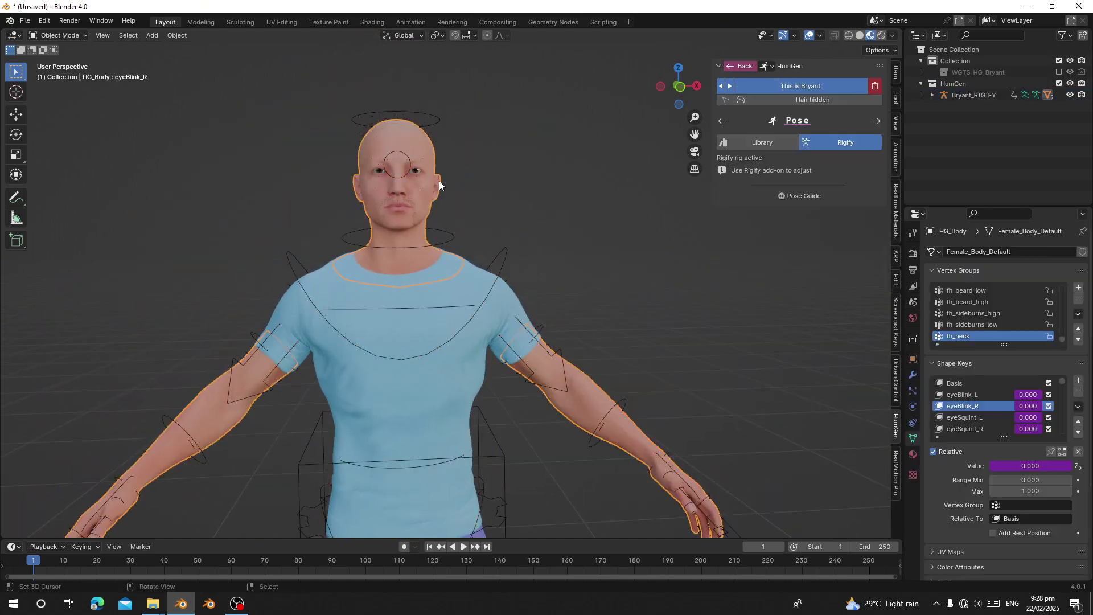
Examine the body's hair particle systems, the face up close and the full rigged human.
scroll(814, 379, "up", 3)
left_click(913, 390)
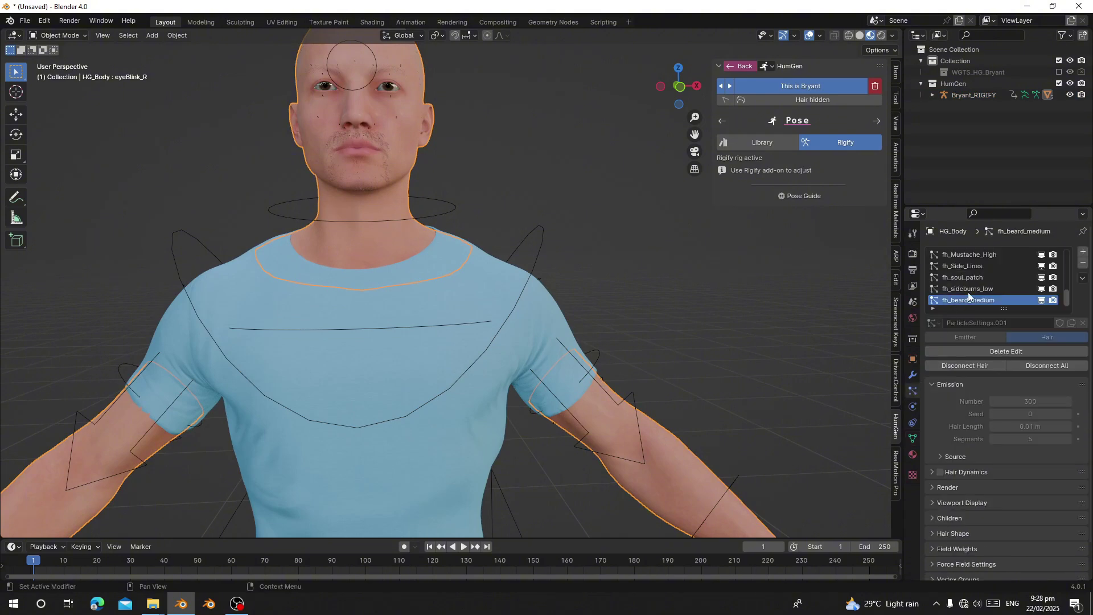
scroll(1029, 285, "down", 3)
middle_click_drag(547, 206, 566, 326, "shift")
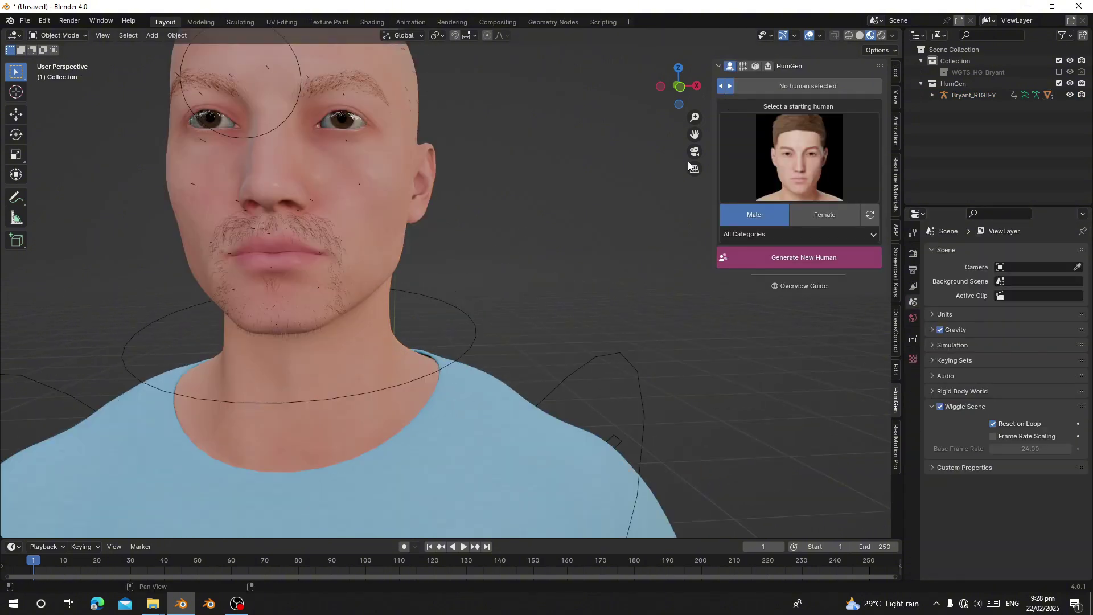
key("ctrl+shift+z")
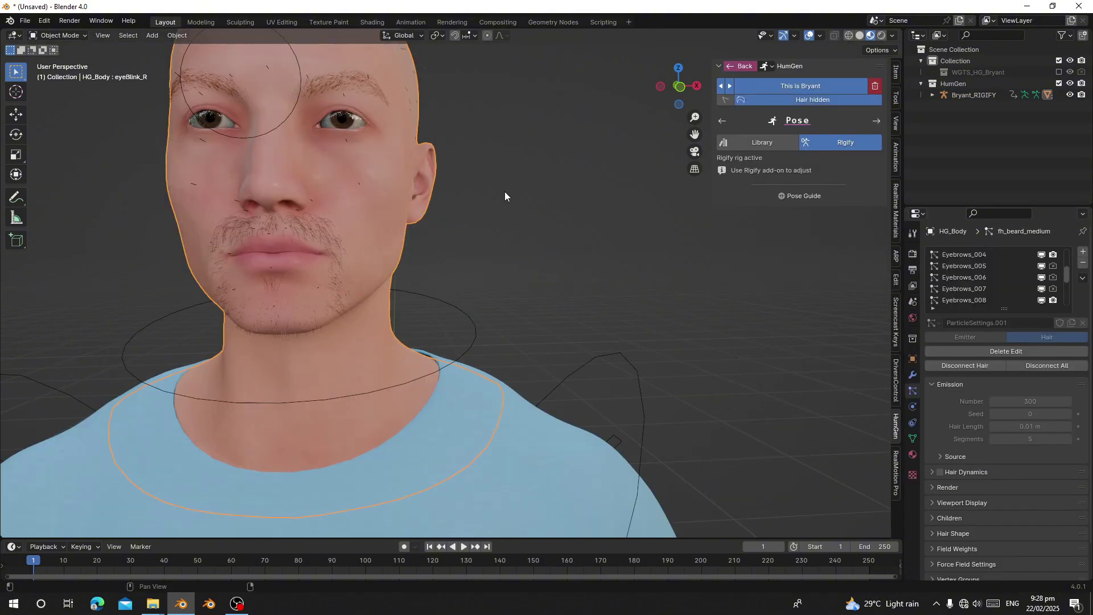
scroll(504, 191, "down", 5)
middle_click_drag(484, 410, 470, 328, "shift")
key("ctrl+z")
scroll(439, 208, "up", 3)
middle_click_drag(439, 207, 453, 104, "shift")
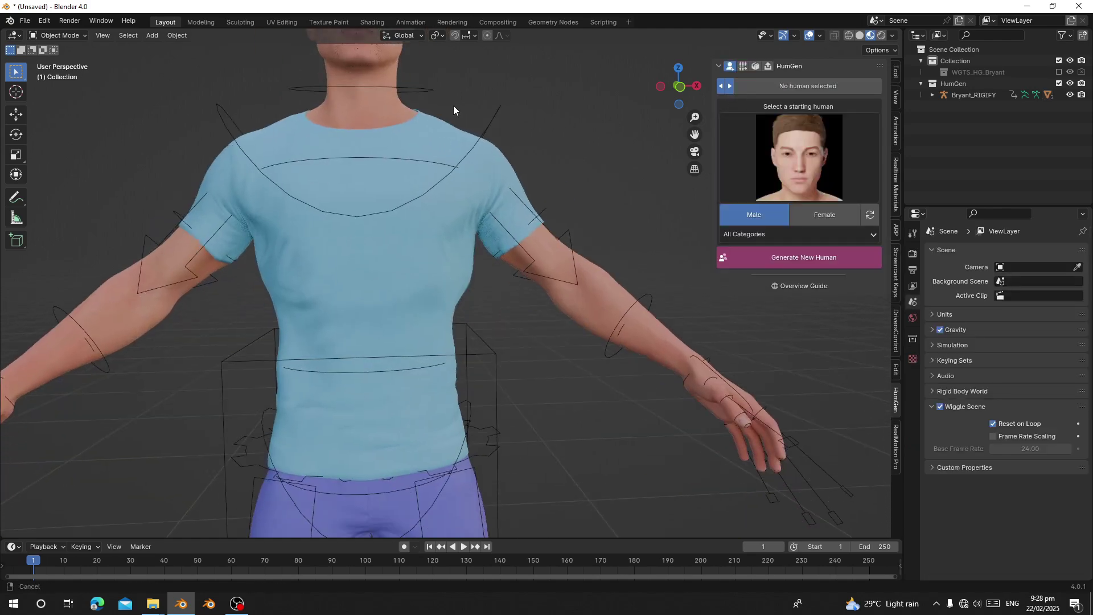
scroll(470, 210, "down", 5)
scroll(473, 383, "up", 5)
middle_click_drag(470, 210, 456, 65, "shift")
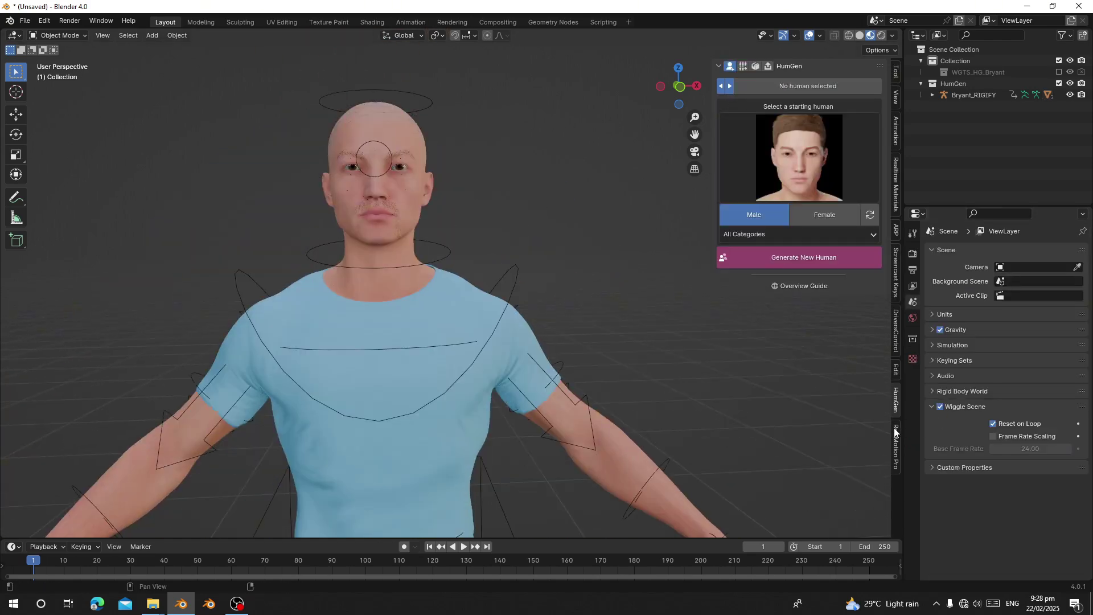
scroll(317, 349, "down", 5)
middle_click_drag(518, 454, 520, 333, "shift")
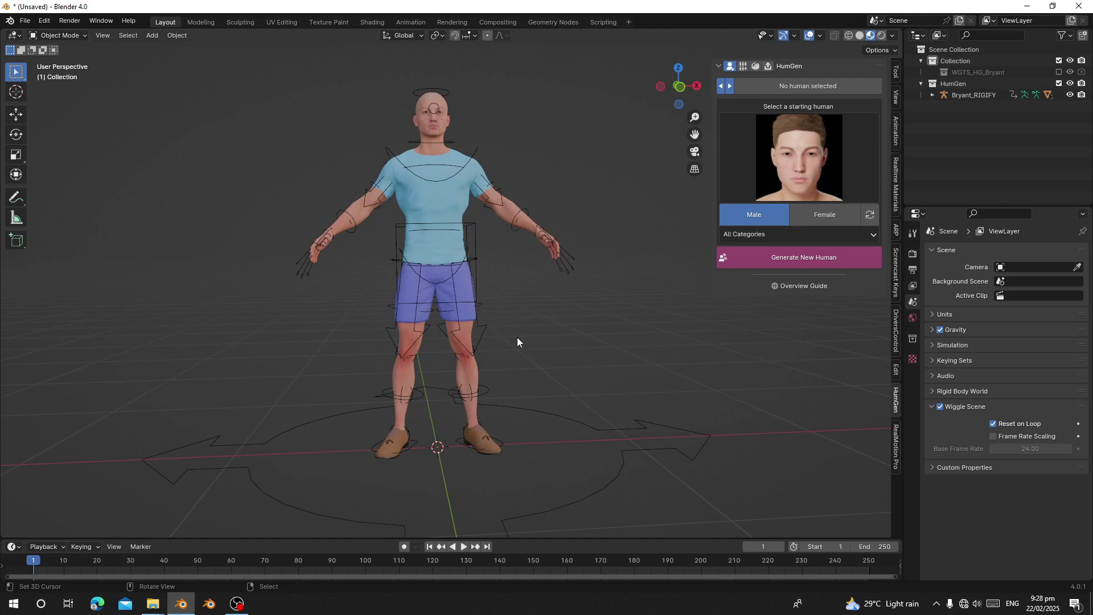
Open RealMotion Pro's animation settings and select the human's Rigify rig.
left_click(893, 455)
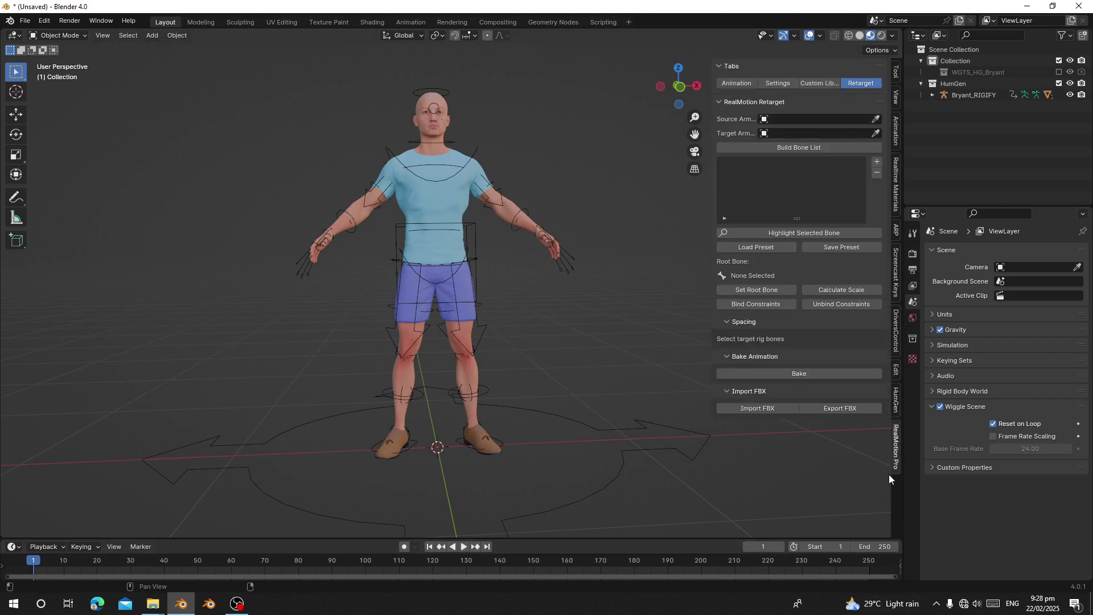
left_click(734, 83)
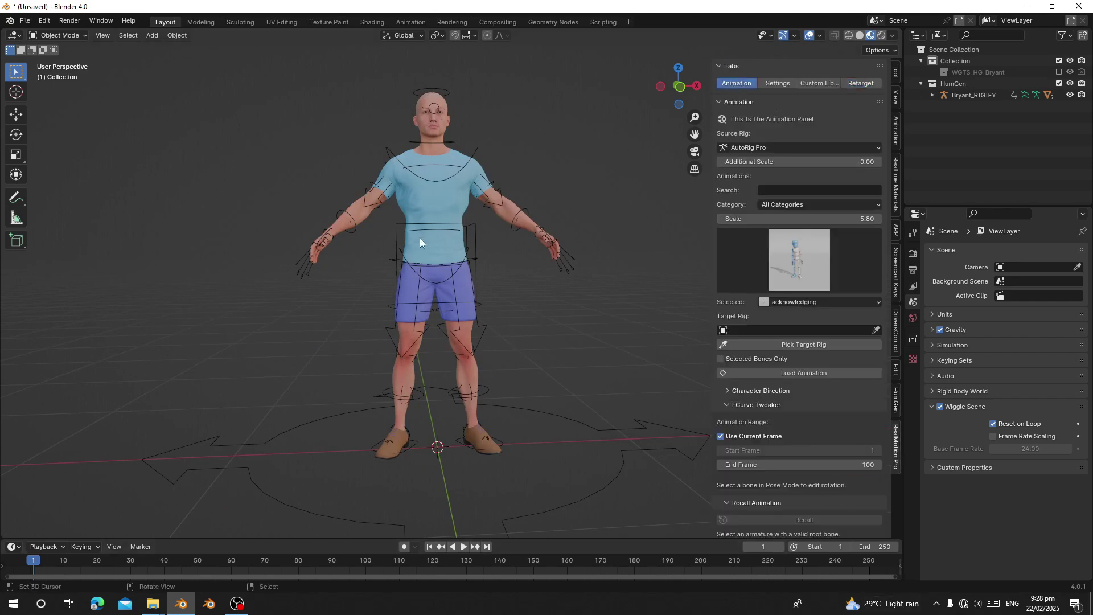
scroll(421, 239, "down", 3)
scroll(425, 293, "up", 5)
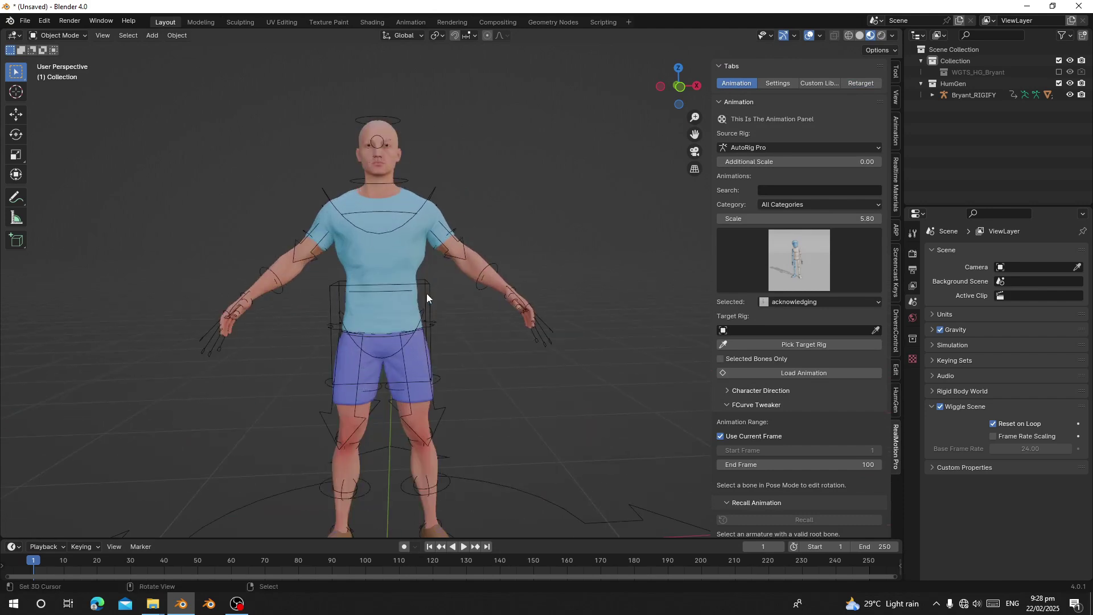
scroll(433, 326, "down", 1)
left_click(482, 259)
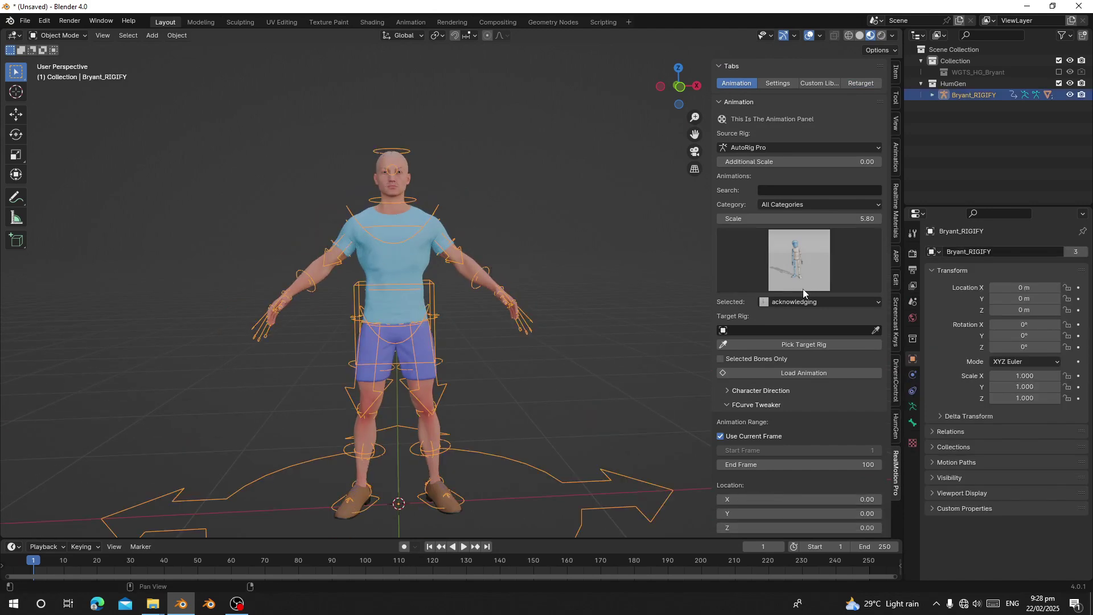
Compare the rig's Rest Position with its Pose Position, ending in Pose Position.
left_click(913, 406)
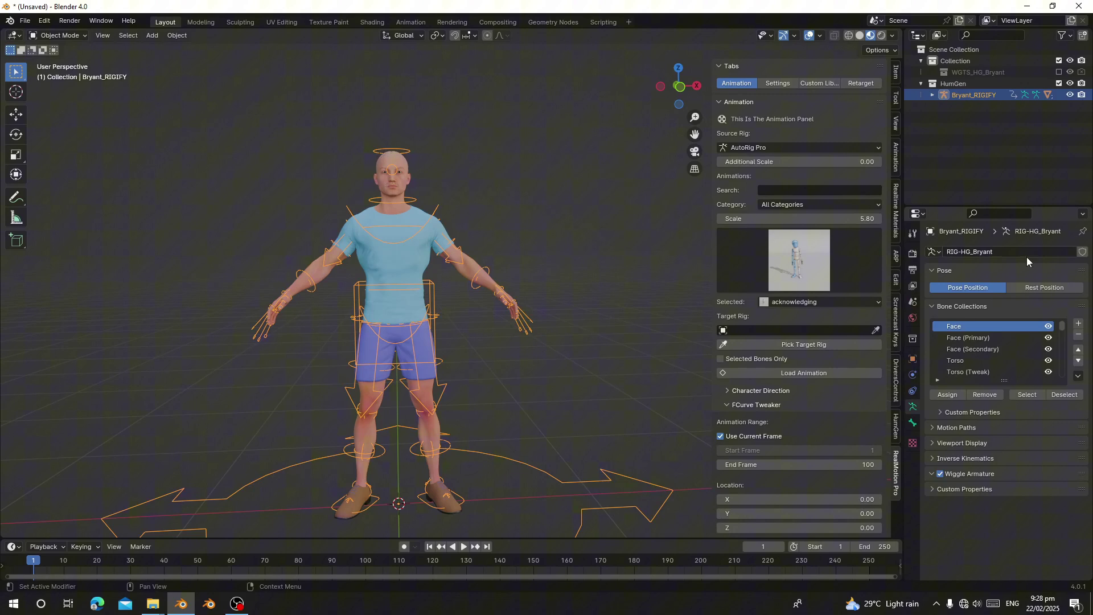
left_click(1030, 287)
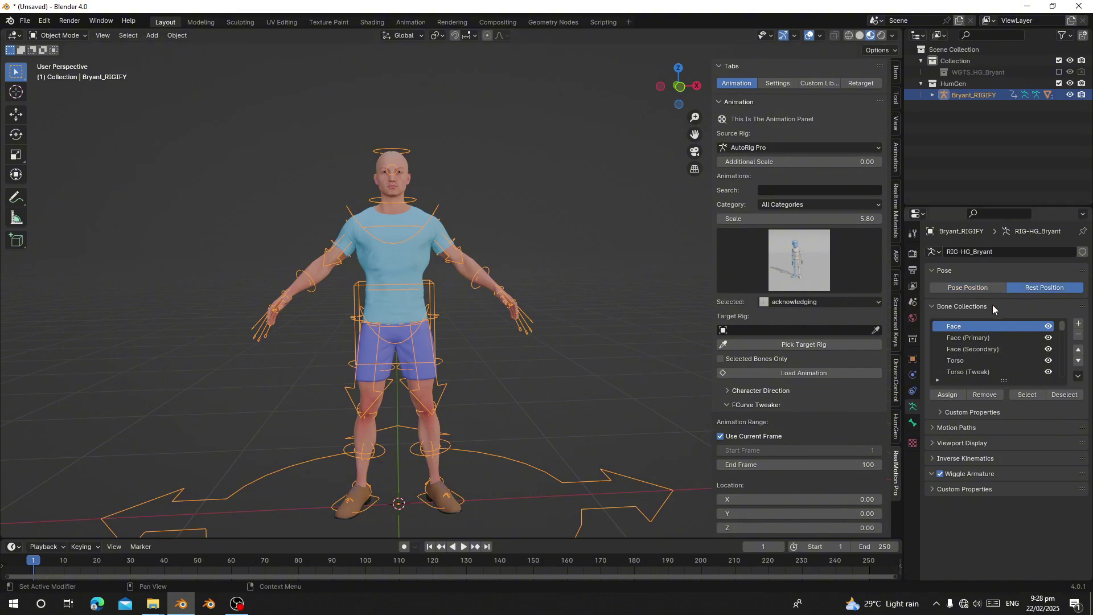
left_click(968, 288)
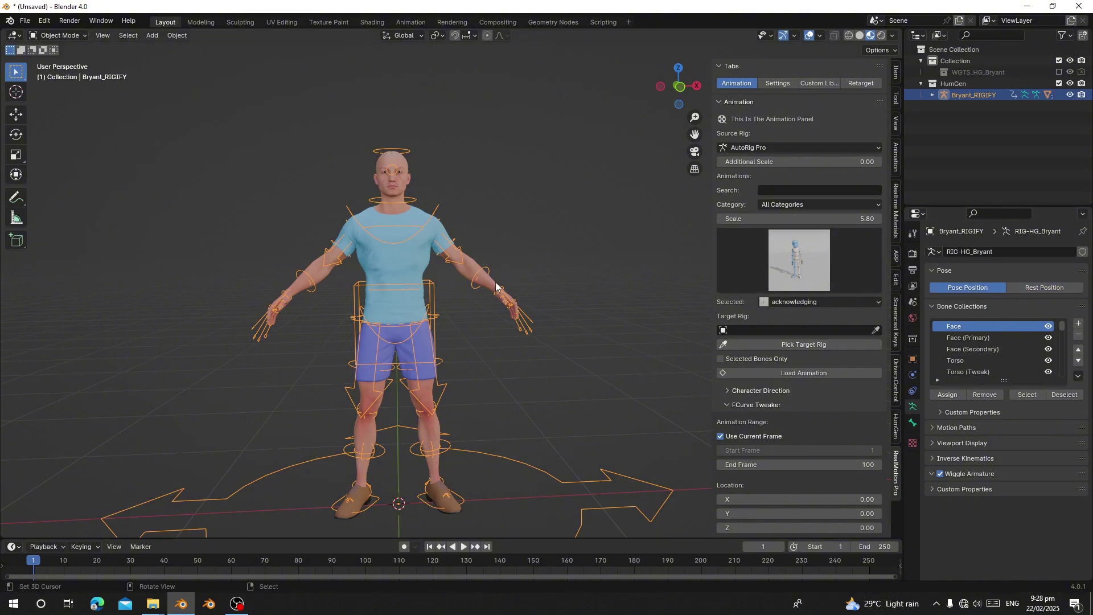
scroll(493, 286, "up", 1)
mouse_move(412, 307)
middle_mouse_down("shift")
mouse_move(405, 266)
mouse_move(393, 310)
mouse_move(407, 303)
middle_mouse_up("shift")
In RealMotion Pro's settings, assign the human's armature as the rig and set the rig choice to Rigify.
left_click(777, 83)
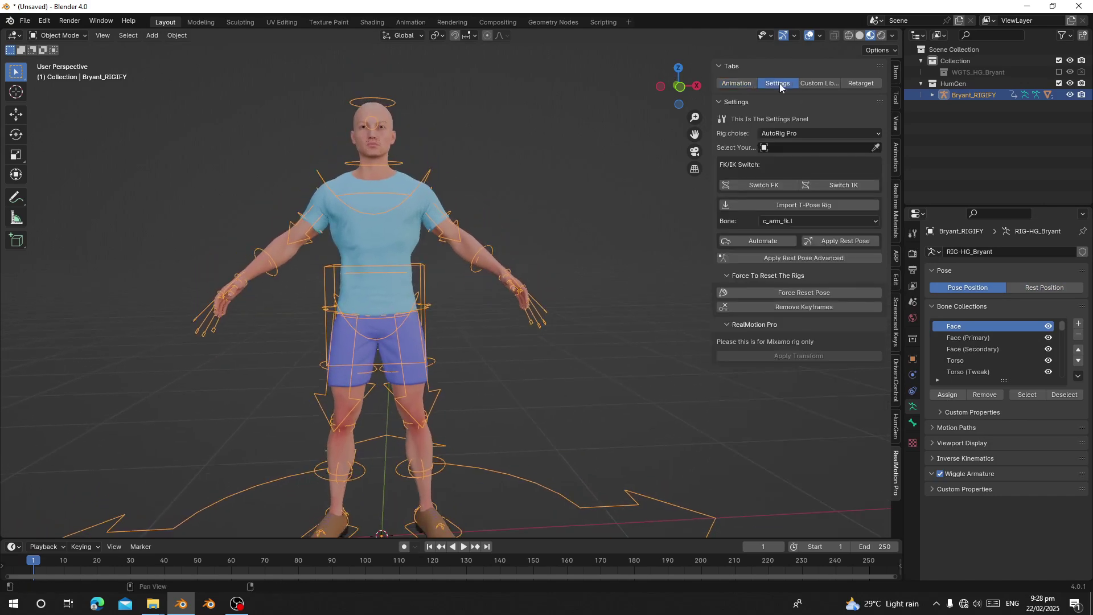
middle_click_drag(455, 224, 491, 291, "shift")
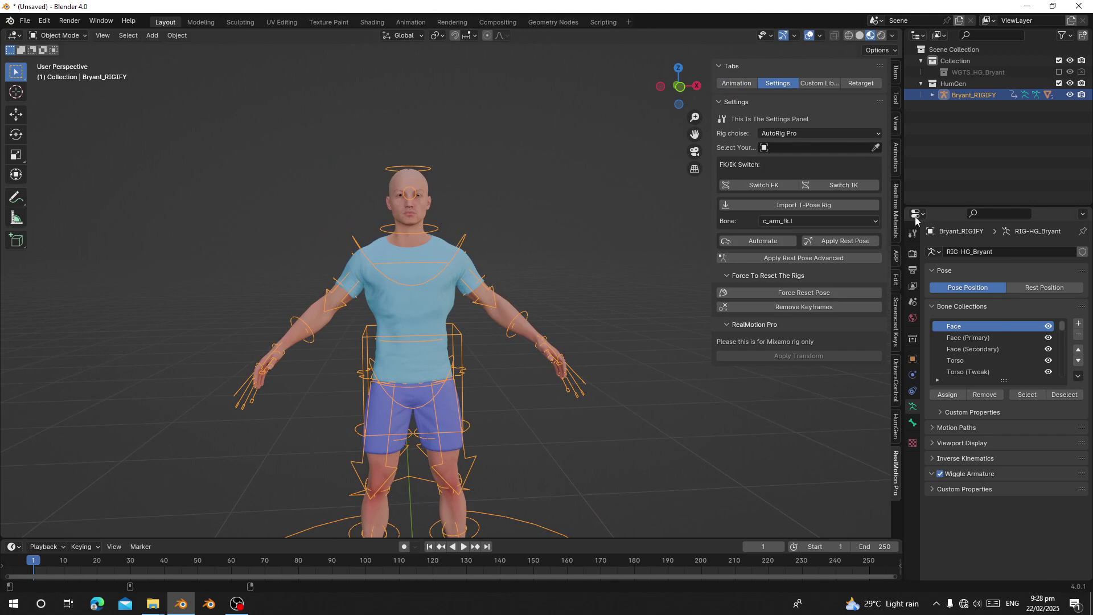
left_click(877, 149)
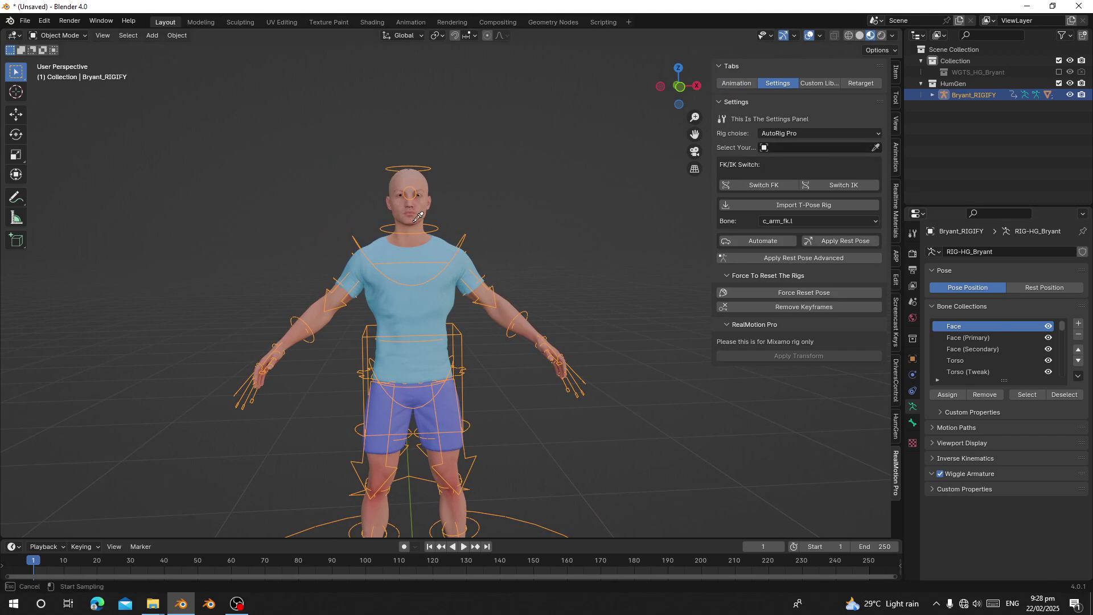
left_click(426, 172)
left_click(807, 133)
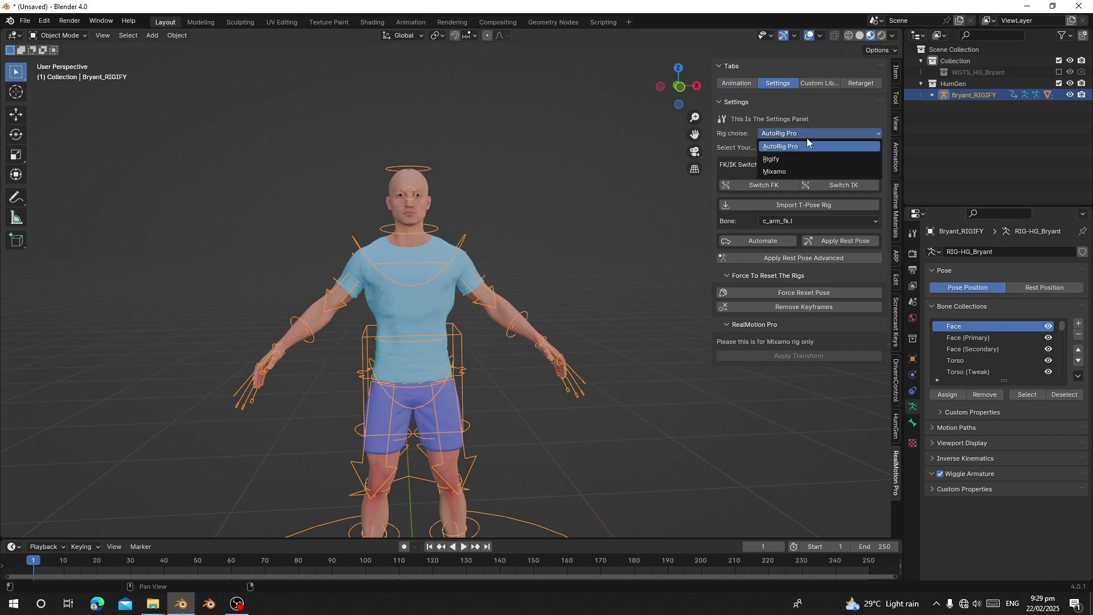
left_click(807, 138)
left_click(825, 134)
left_click(788, 155)
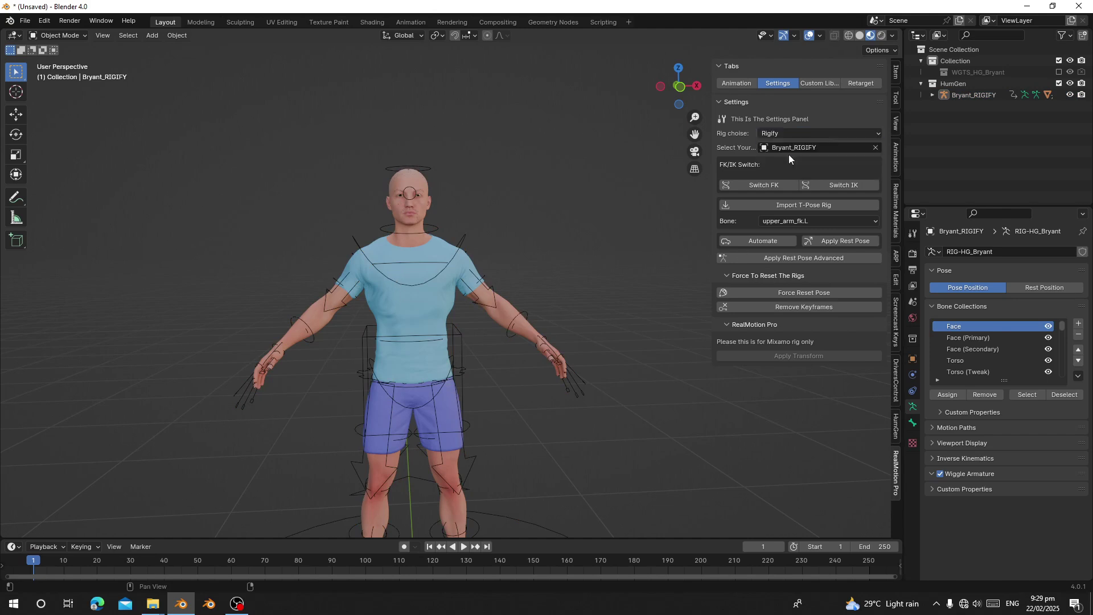
Select the human's Rigify rig and switch it to FK.
left_click(474, 208)
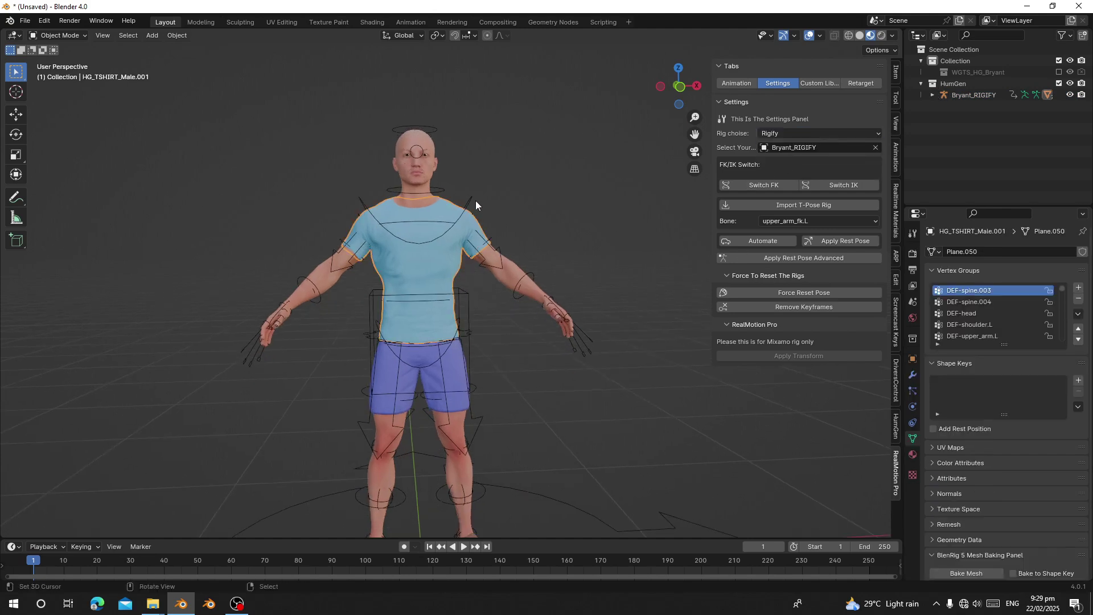
left_click(476, 201)
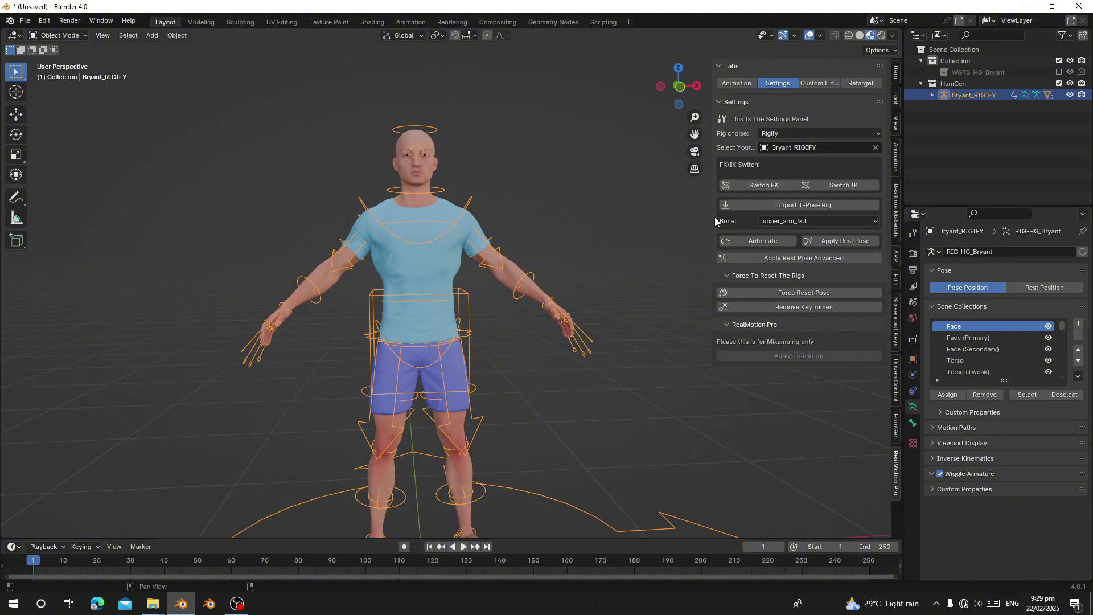
left_click(757, 185)
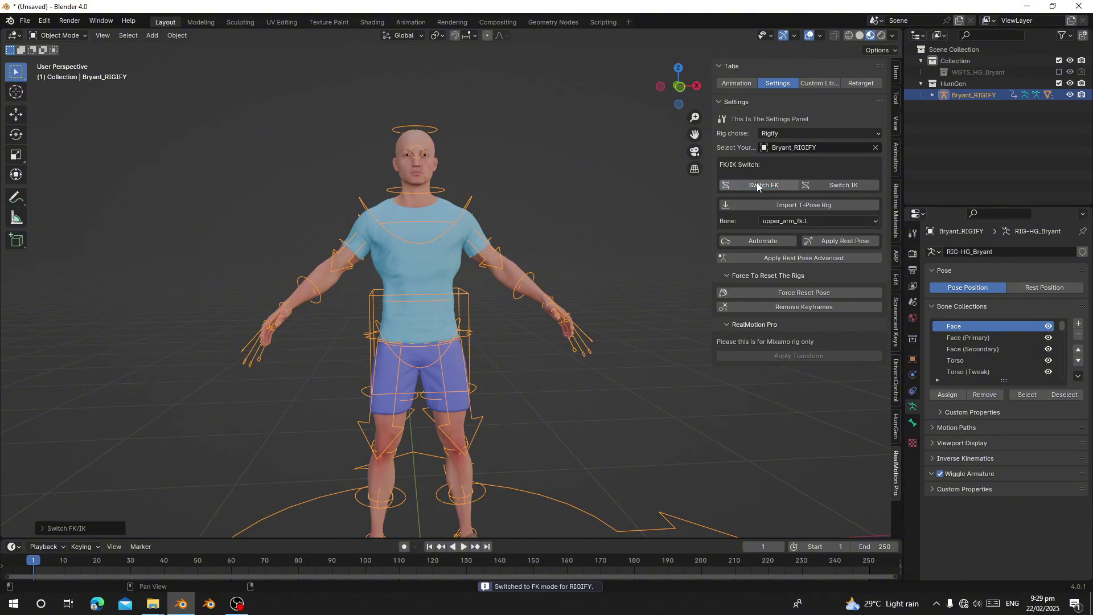
scroll(469, 297, "down", 2)
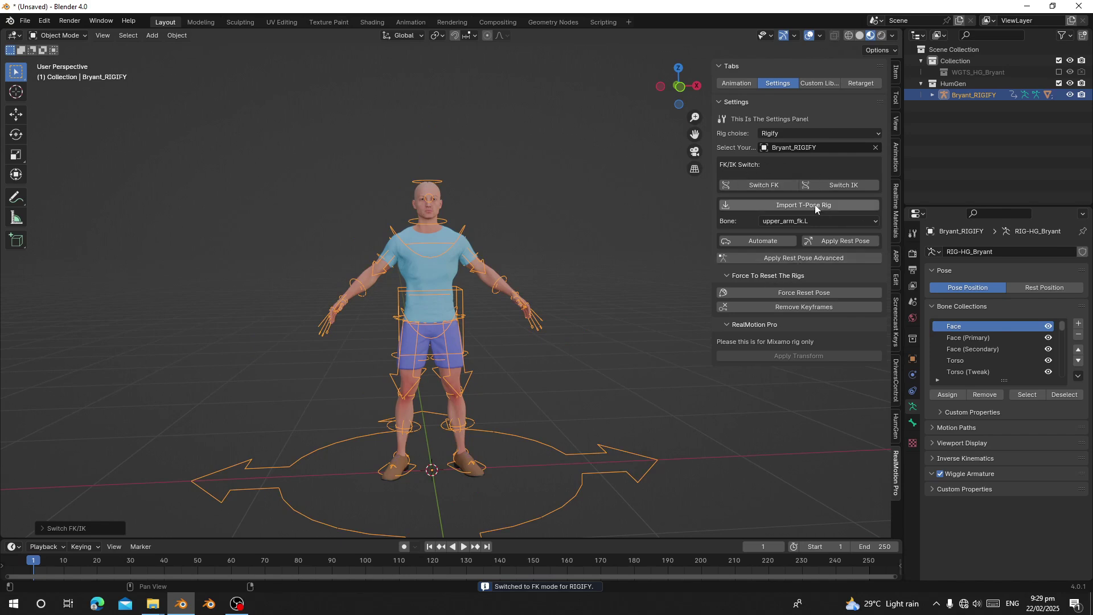
Import the T-pose rig and run the automatic T-pose calculation for both arms and legs.
left_click(792, 204)
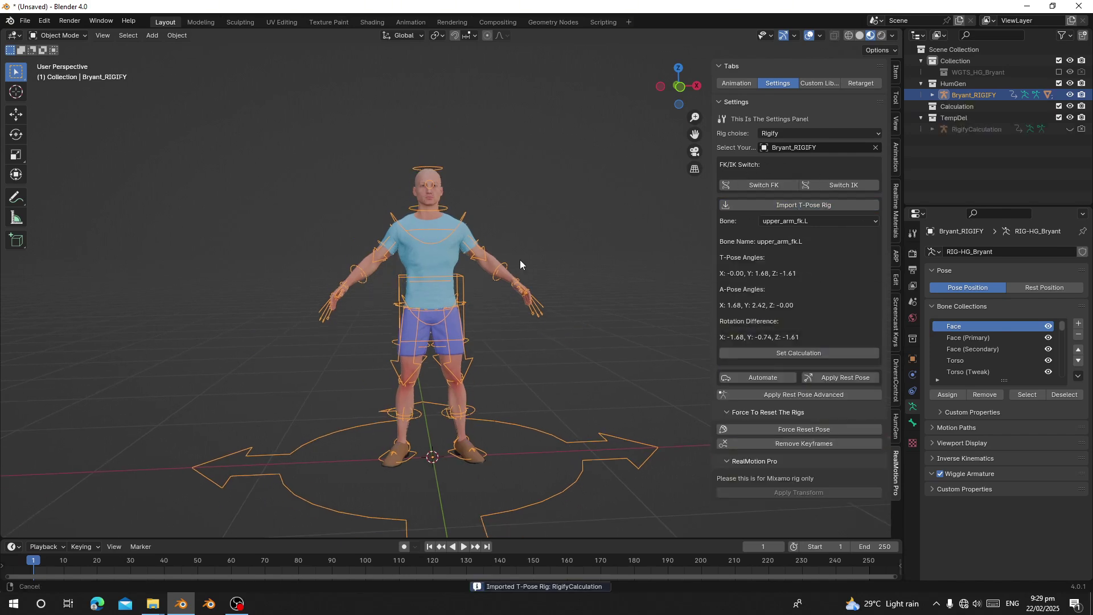
left_click(766, 377)
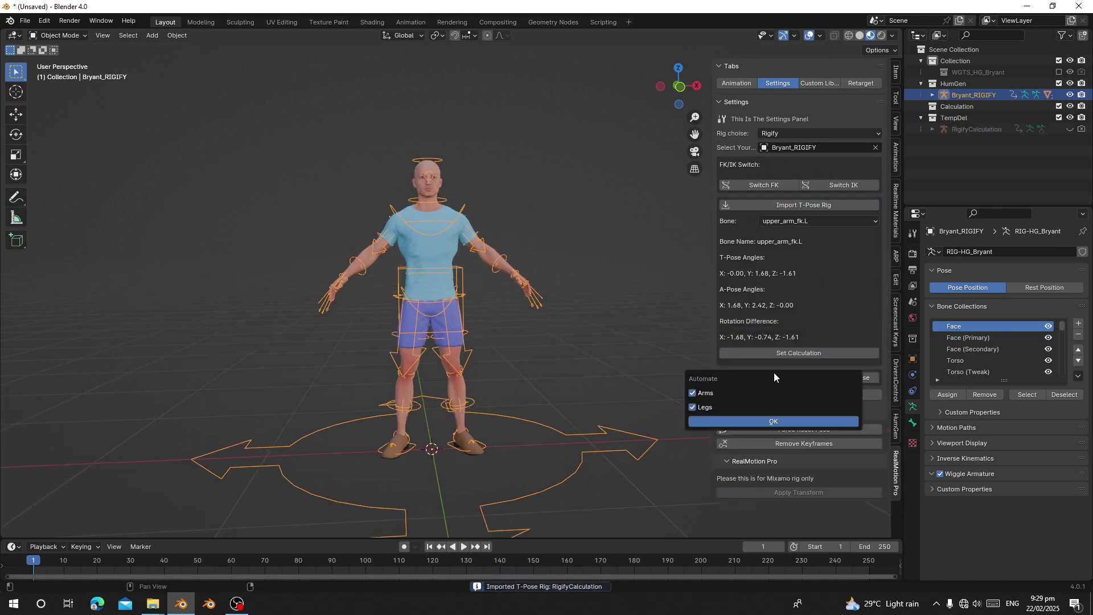
left_click(714, 423)
Inspect the feet from the side and put the Rigify rig into Pose Mode.
middle_click_drag(379, 343, 490, 336)
scroll(490, 336, "down", 3)
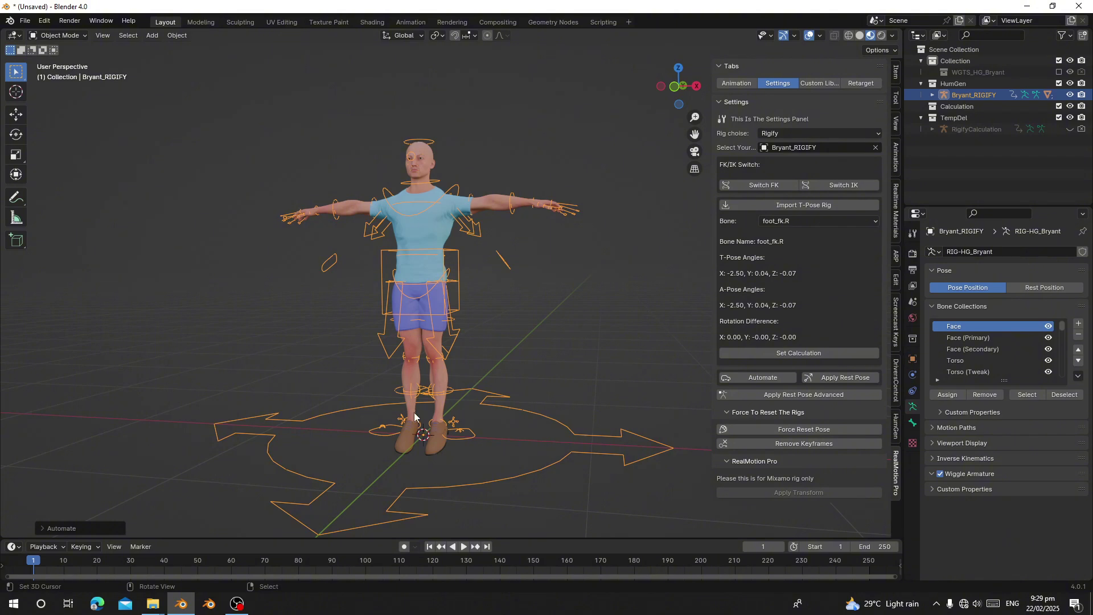
middle_click_drag(454, 428, 459, 357, "shift")
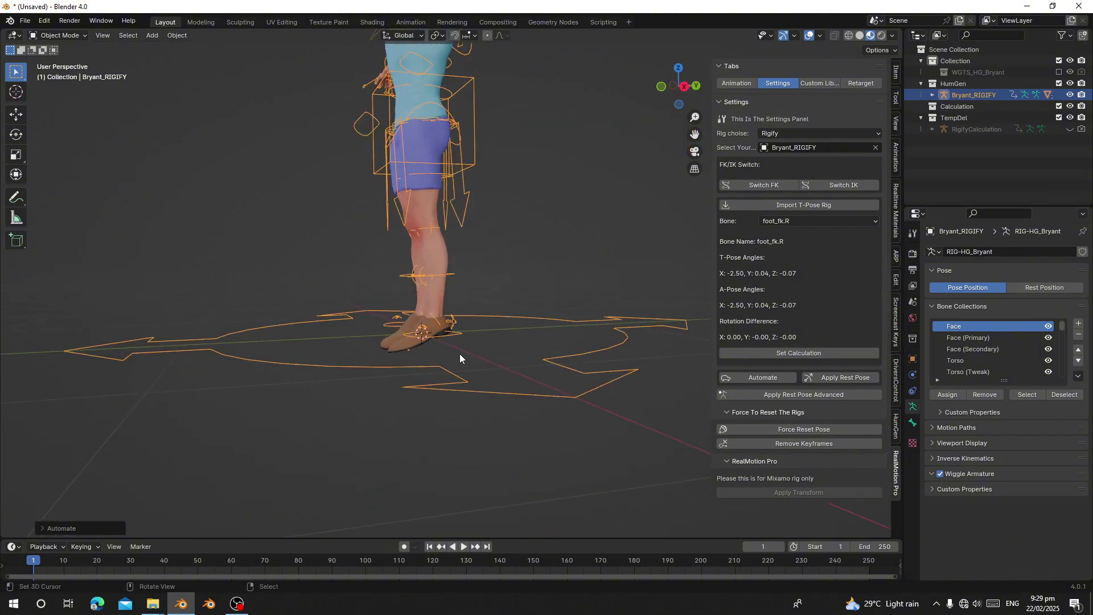
scroll(458, 357, "up", 4)
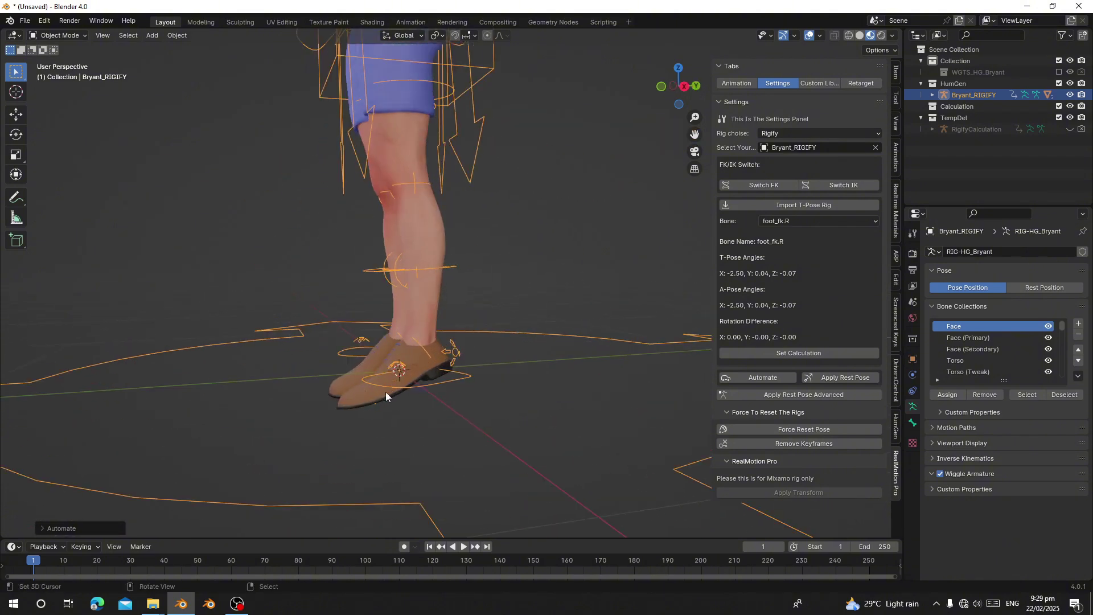
left_click(432, 434)
left_click(387, 389)
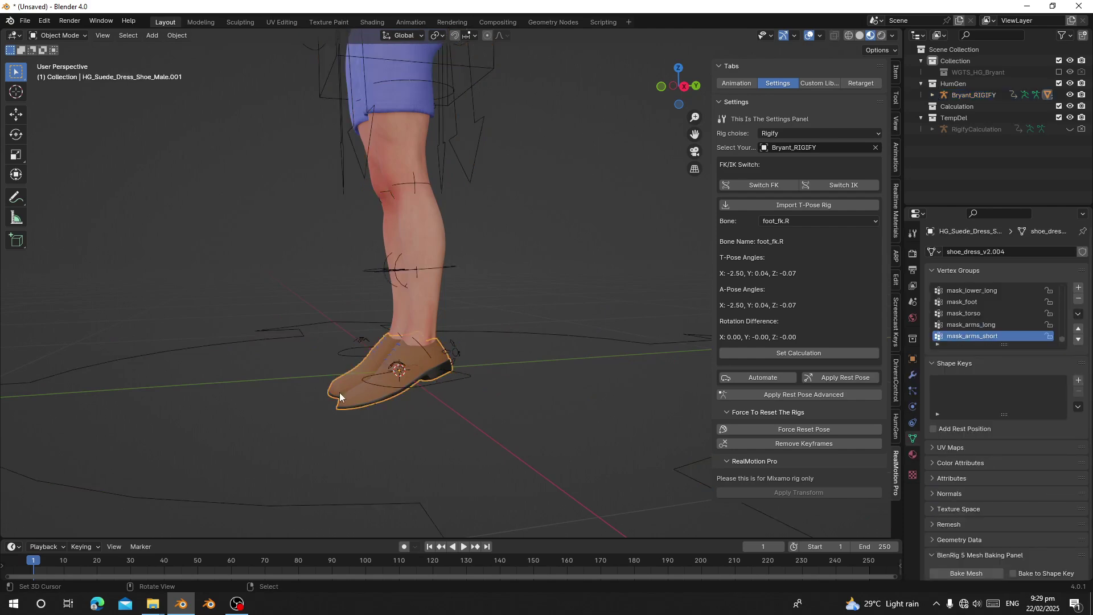
left_click(469, 348)
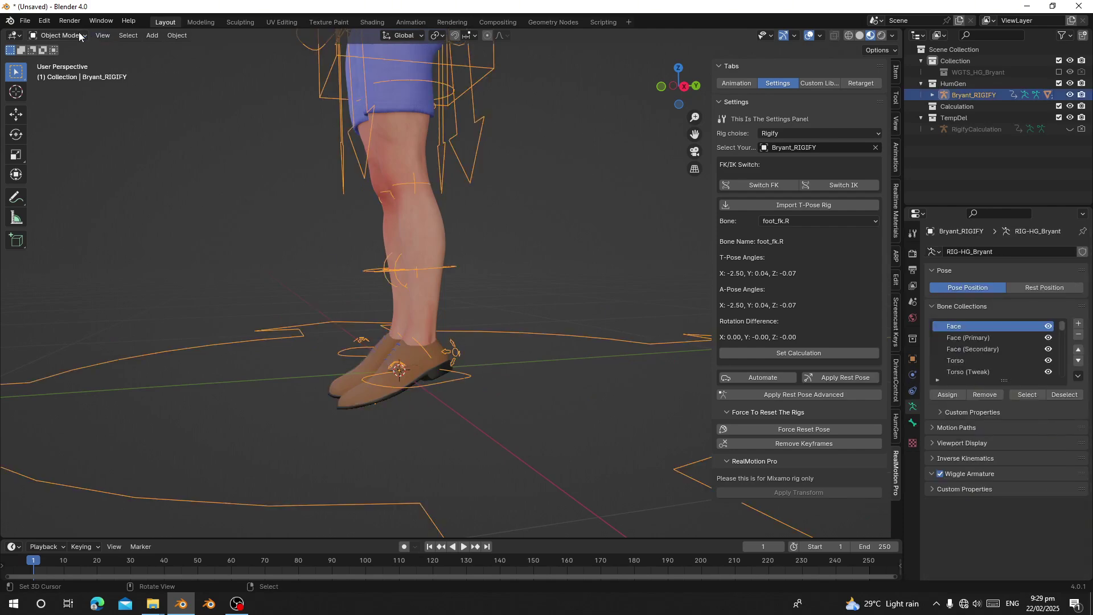
left_click(57, 36)
left_click(77, 70)
Enable X-axis mirroring and clear the rotation of the left foot's FK bone.
middle_click_drag(375, 298, 387, 297)
left_click(440, 353)
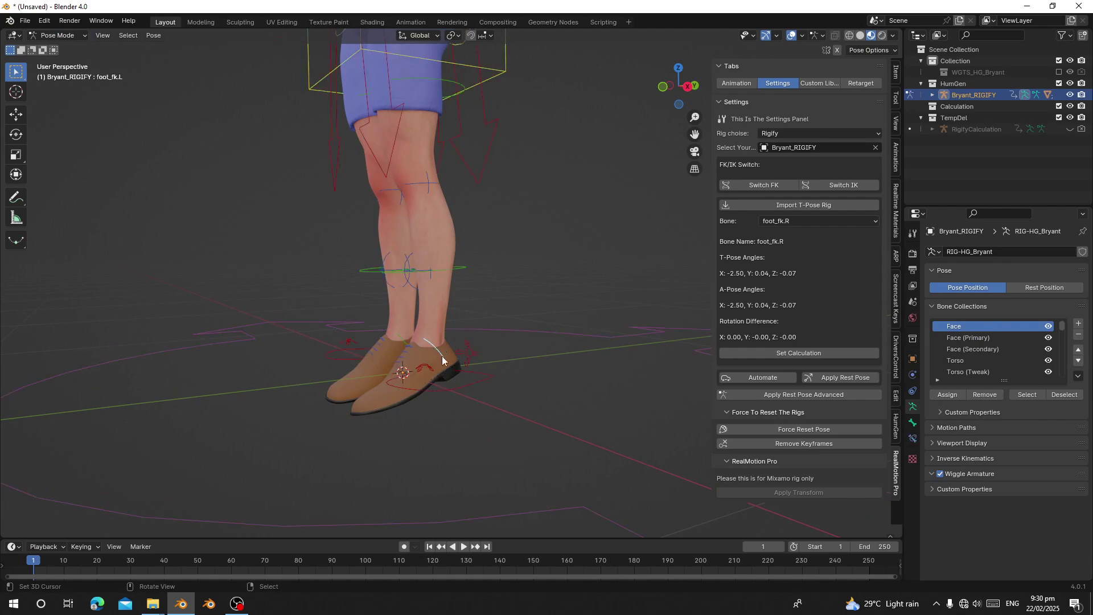
left_click(837, 51)
key("alt+r")
middle_click_drag(463, 344, 526, 380)
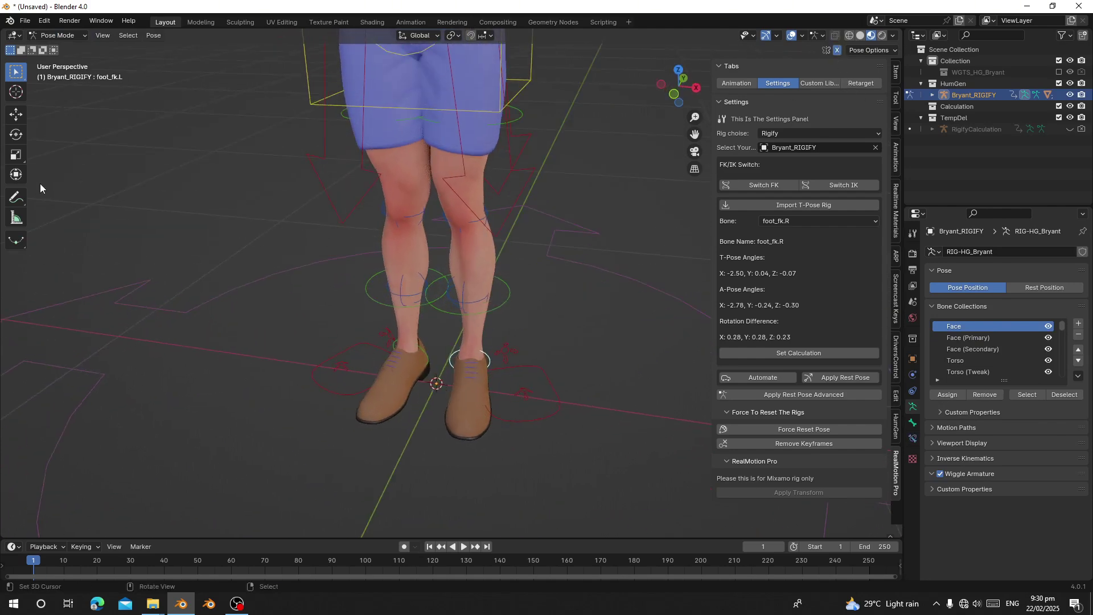
Rotate the left foot's FK bone slightly with the Transform tool and check the whole T-pose.
left_click(16, 174)
left_click_drag(477, 386, 477, 389)
scroll(498, 353, "down", 4)
middle_click_drag(498, 353, 500, 207)
scroll(482, 392, "down", 4)
middle_click_drag(481, 391, 497, 421)
scroll(503, 419, "up", 4)
mouse_move(515, 320)
middle_mouse_down("shift")
mouse_move(507, 376)
mouse_move(500, 317)
middle_mouse_up("shift")
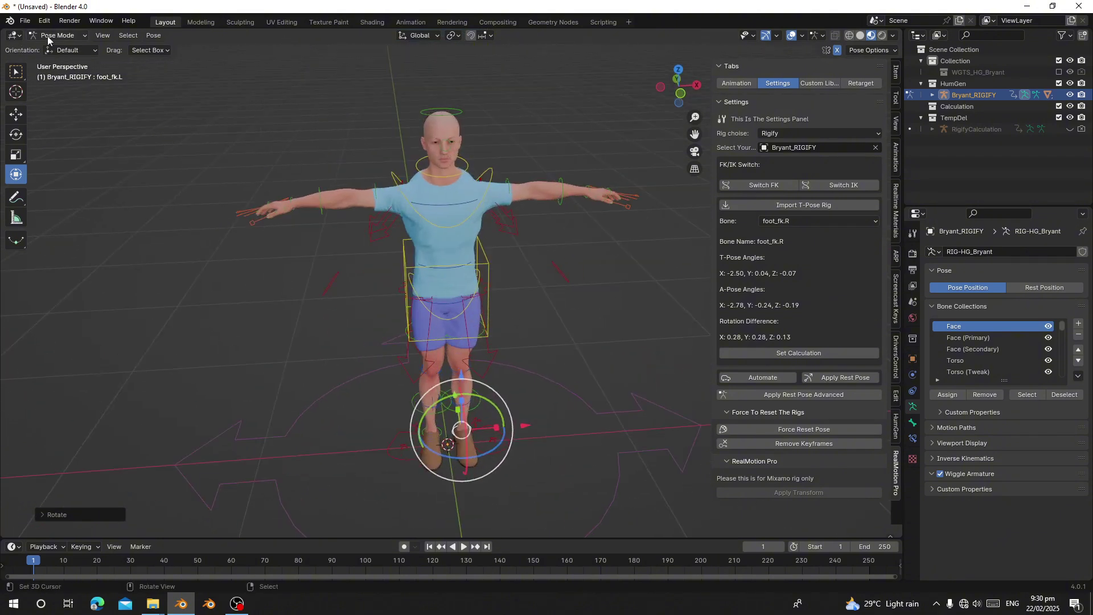
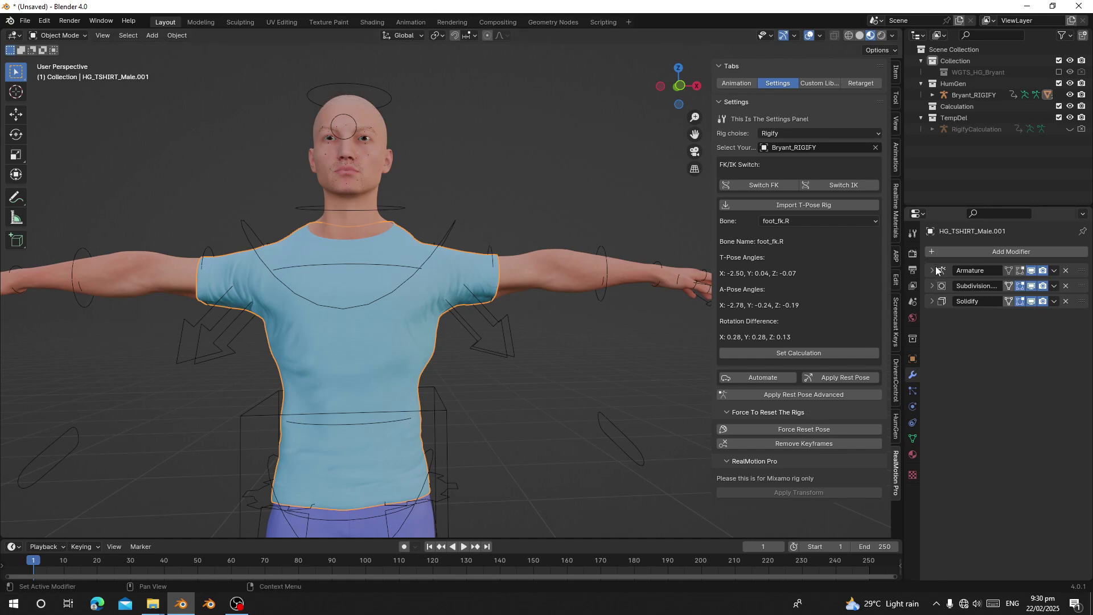
Save the T-shirt's Armature modifier as a shape key and hide the T-shirt.
left_click(1054, 271)
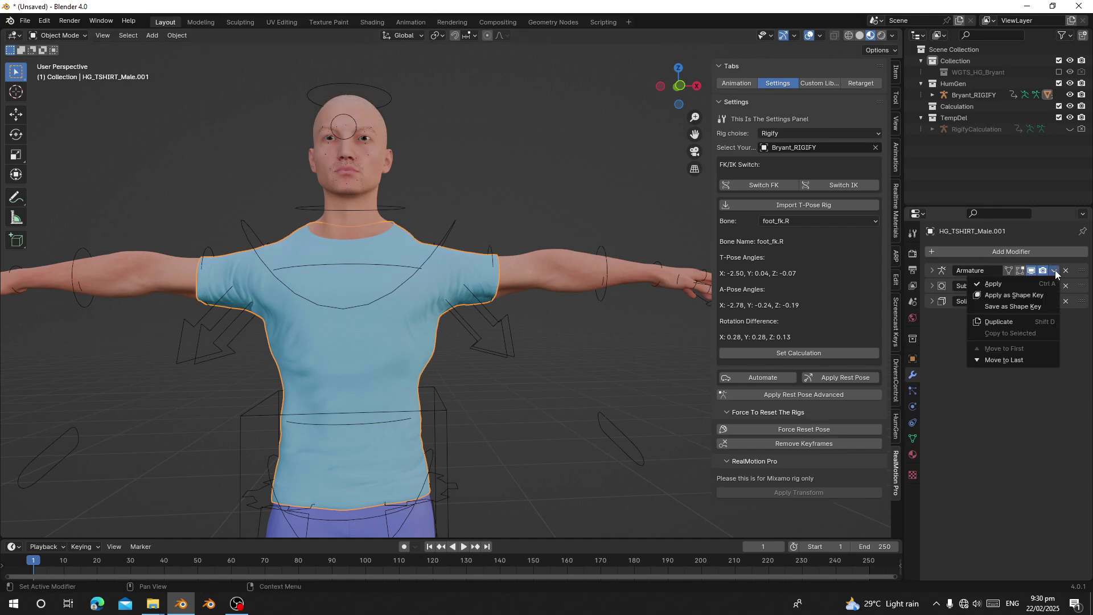
left_click(1040, 307)
key("h")
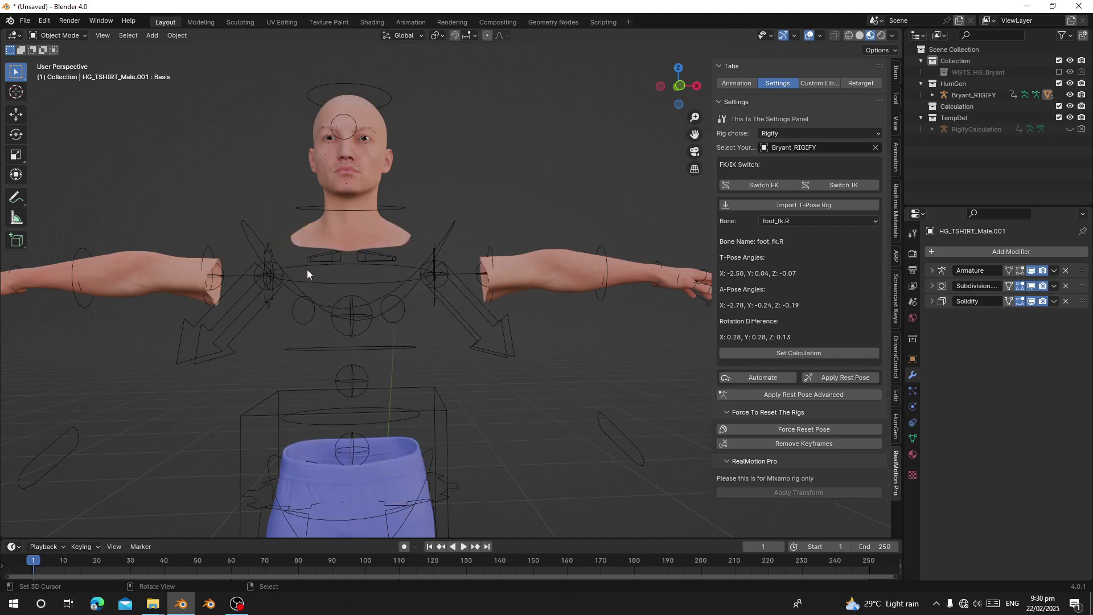
Save the body mesh's HG_Armature modifier as a shape key and hide the body.
left_click(380, 200)
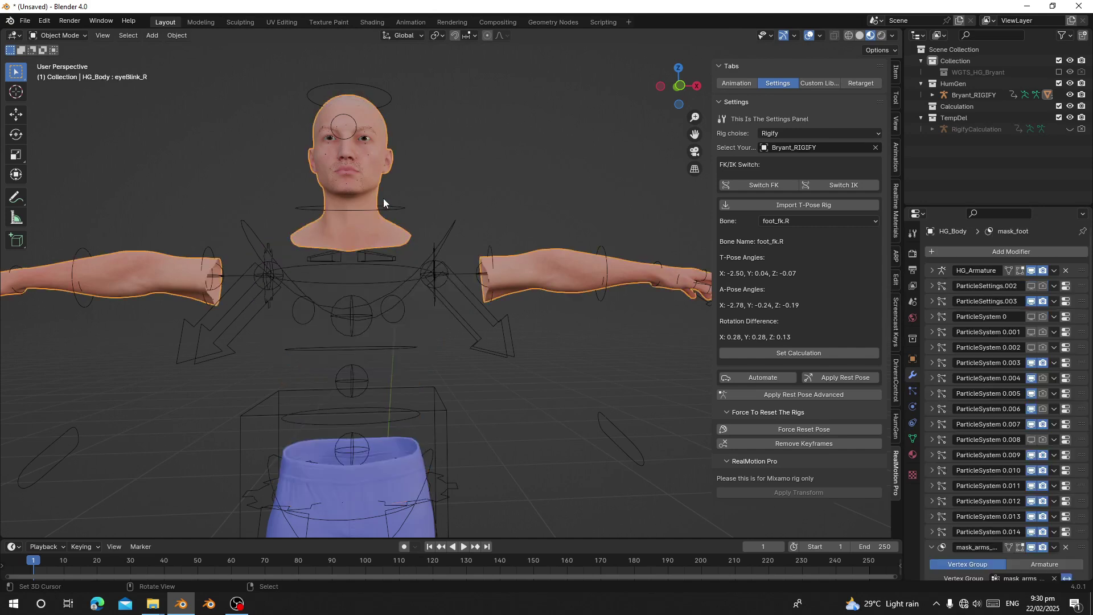
left_click(945, 270)
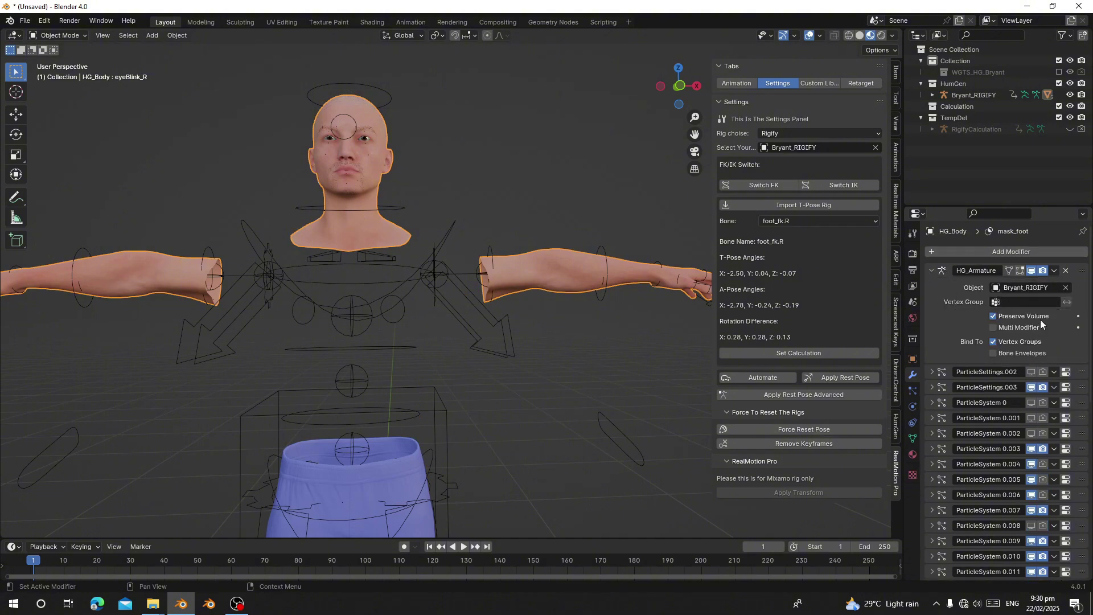
left_click(1055, 272)
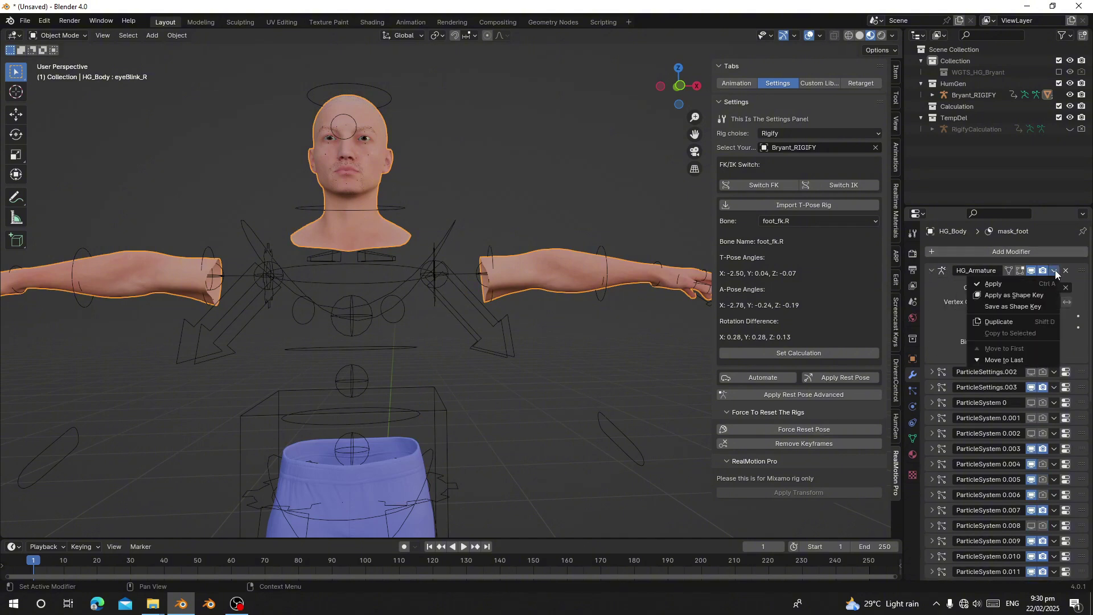
left_click(1018, 305)
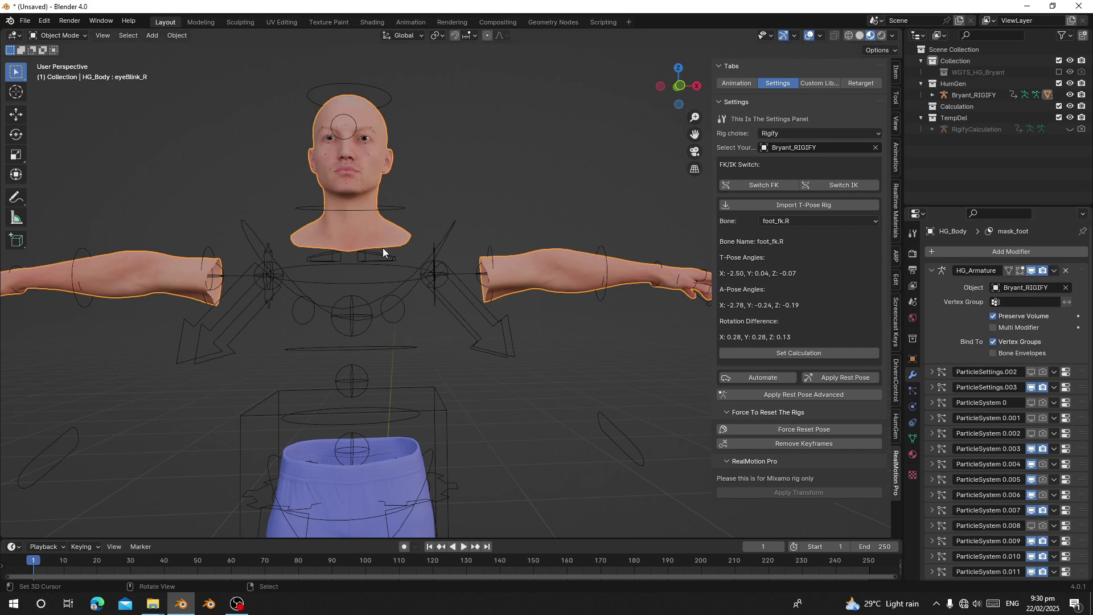
key("h")
Save the upper teeth's Armature modifier as a shape key and hide the upper teeth.
middle_click_drag(362, 184, 367, 269)
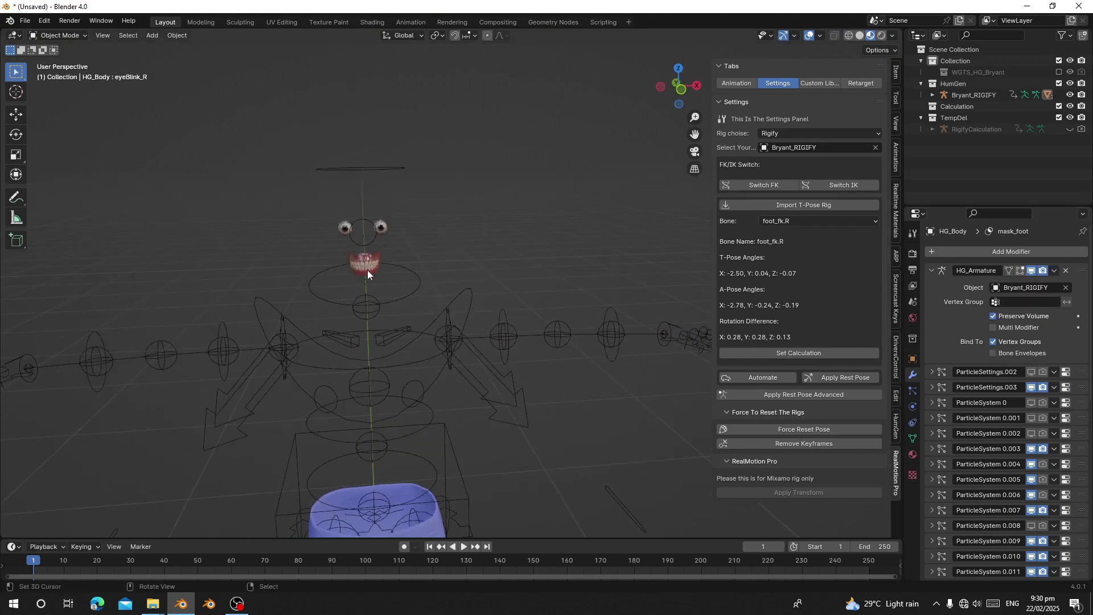
left_click(472, 290)
right_click(375, 262)
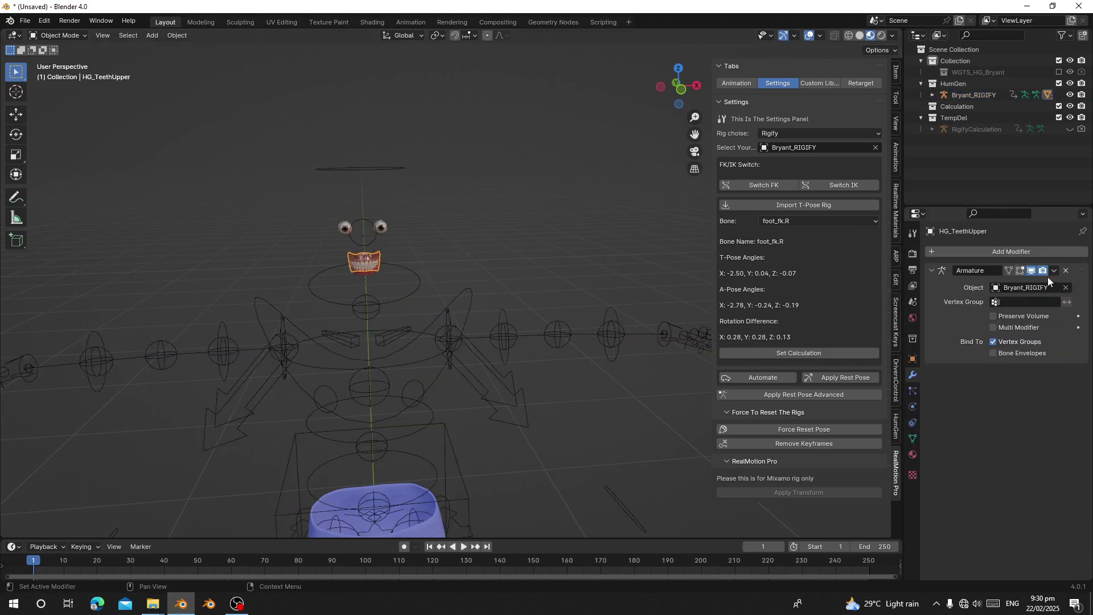
left_click(1052, 271)
left_click(1019, 306)
key("h")
Save the Armature modifiers of the lower teeth and the eyes as shape keys, hiding the finished parts.
right_click(378, 266)
key("h")
right_click(384, 229)
left_click(1053, 271)
left_click(1020, 310)
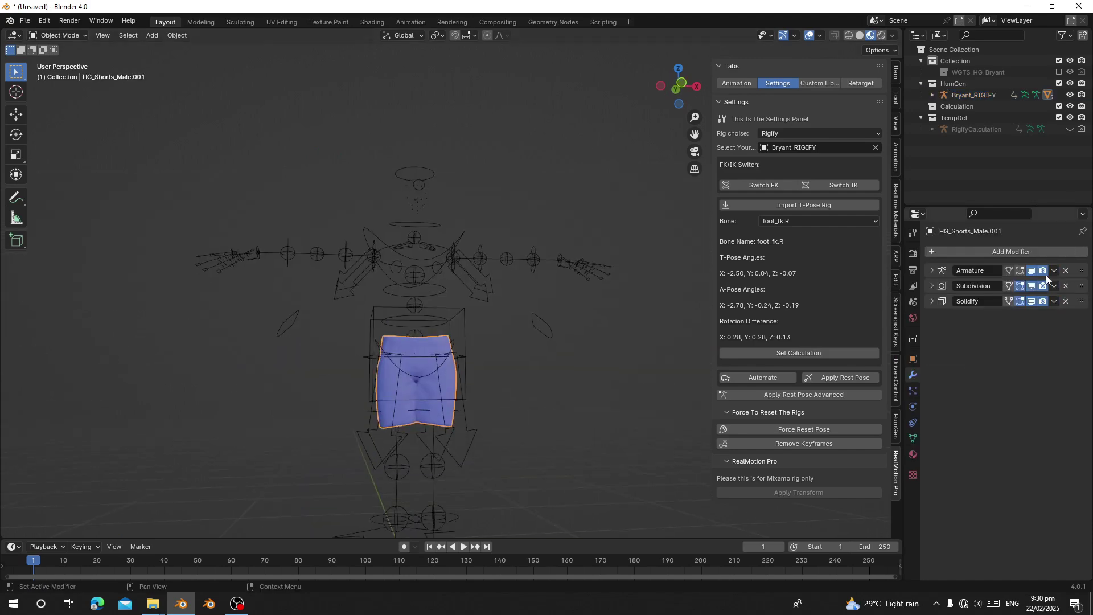
Save the Armature modifiers of the shorts and the dress shoes as shape keys and hide both garments.
left_click(1055, 270)
left_click(1014, 307)
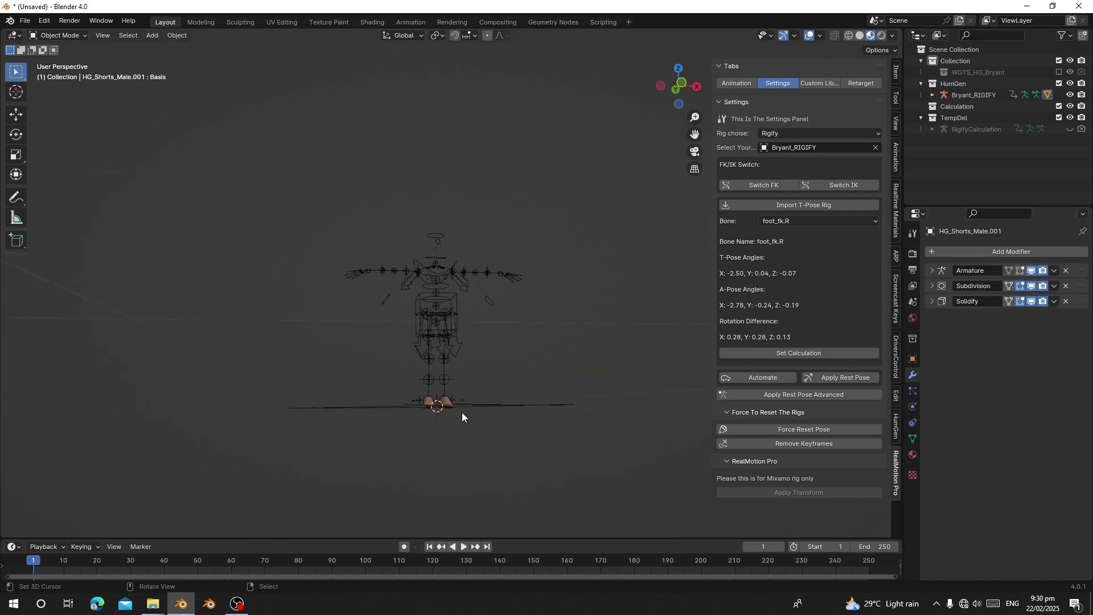
left_click(447, 403)
left_click(1054, 270)
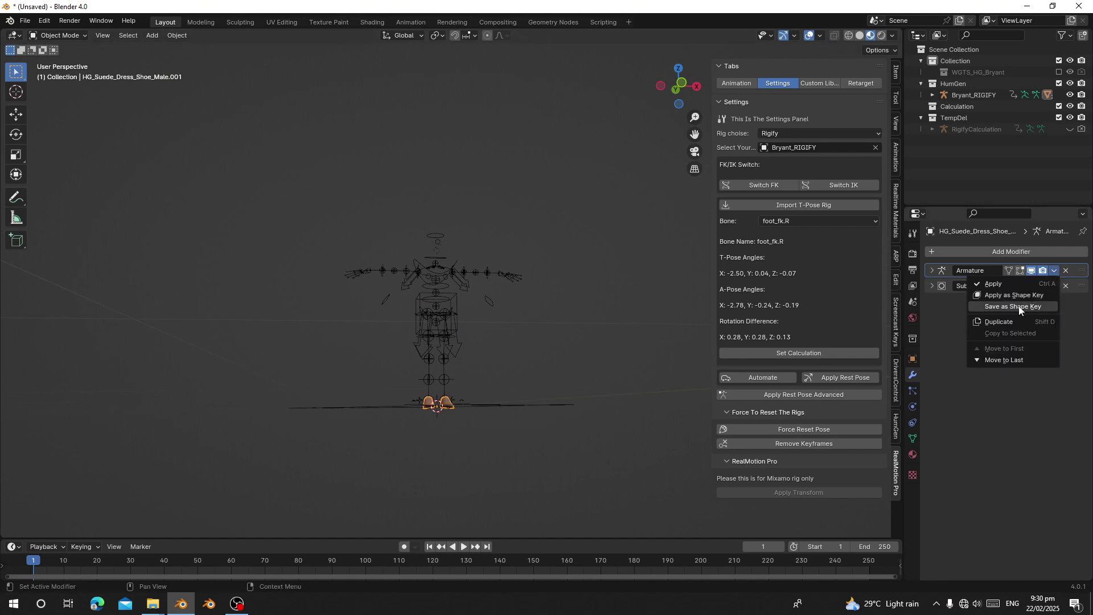
left_click(1013, 306)
key("h")
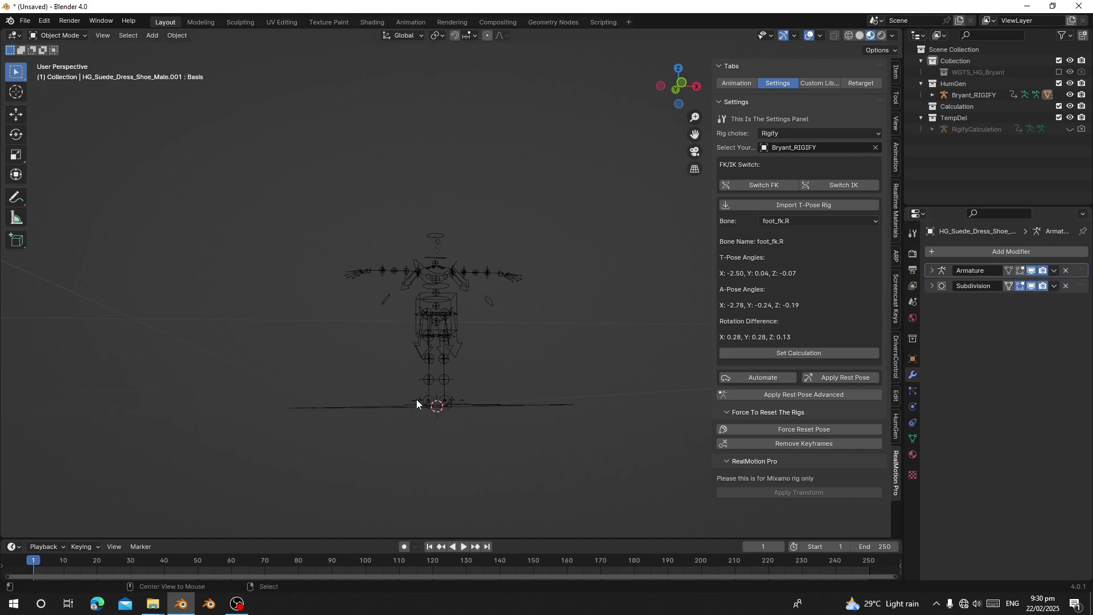
Unhide all objects and delete the RigifyCalculation rig.
key("alt+h")
middle_click_drag(416, 403, 442, 350)
right_click(490, 298)
scroll(500, 324, "down", 4)
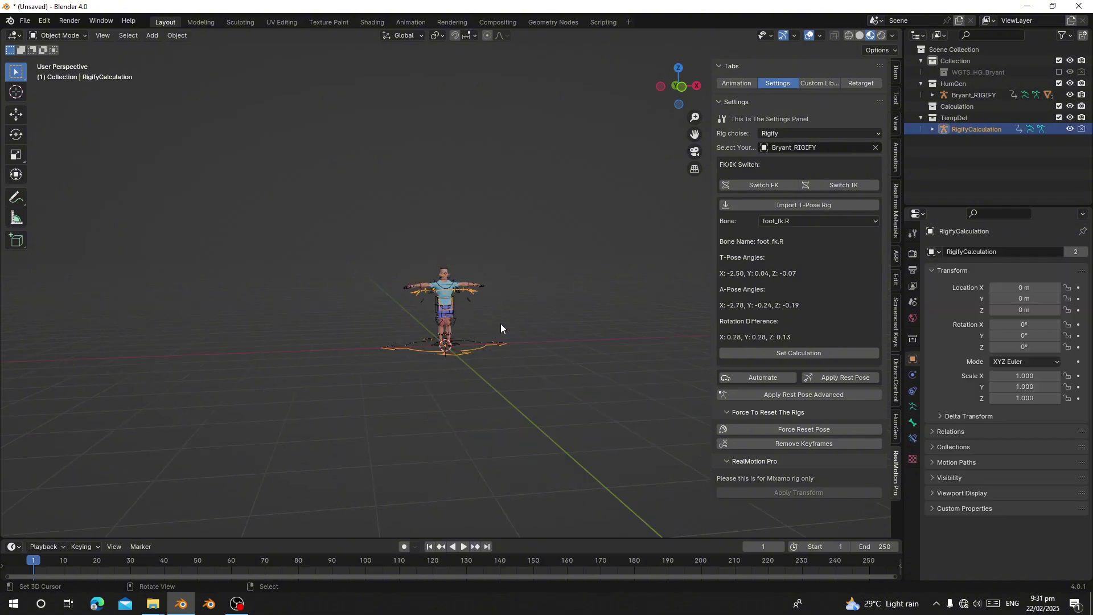
key("g")
right_click(441, 293)
key("x")
key("Return")
scroll(473, 336, "up", 4)
Select the character's Rigify rig and put it into Pose Mode.
right_click(471, 305)
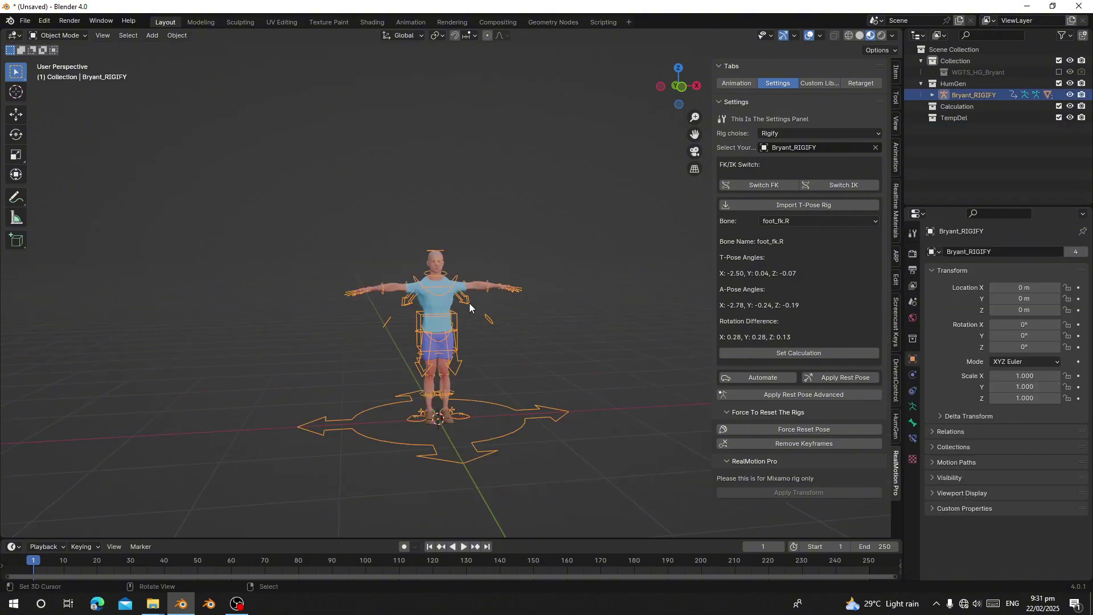
scroll(456, 319, "up", 5)
scroll(449, 324, "down", 2)
middle_click_drag(462, 345, 296, 261, "shift")
scroll(444, 302, "down", 1)
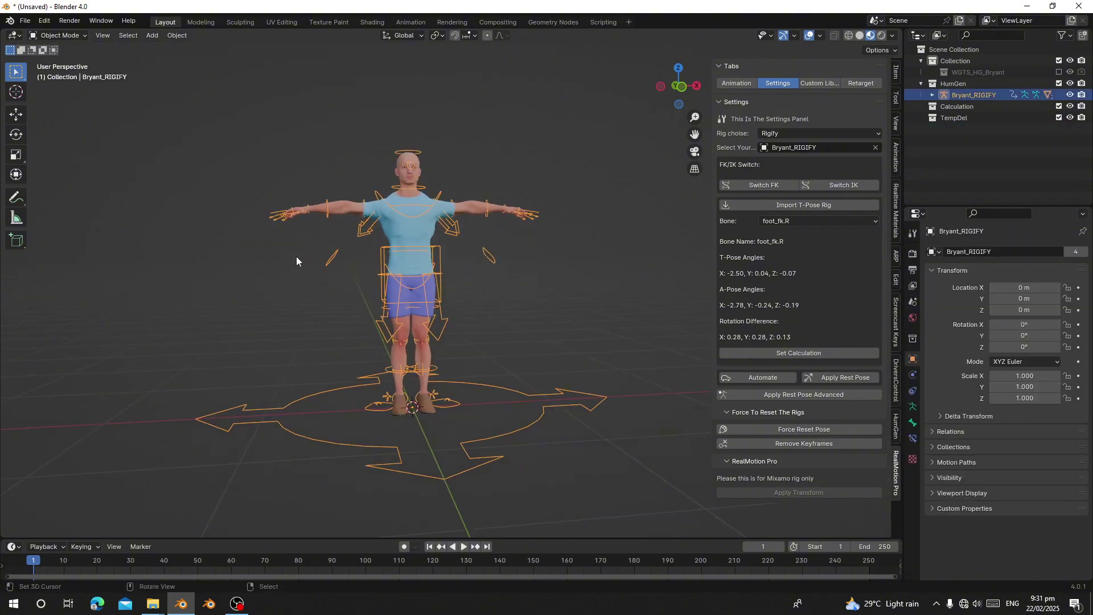
left_click(57, 36)
left_click(74, 77)
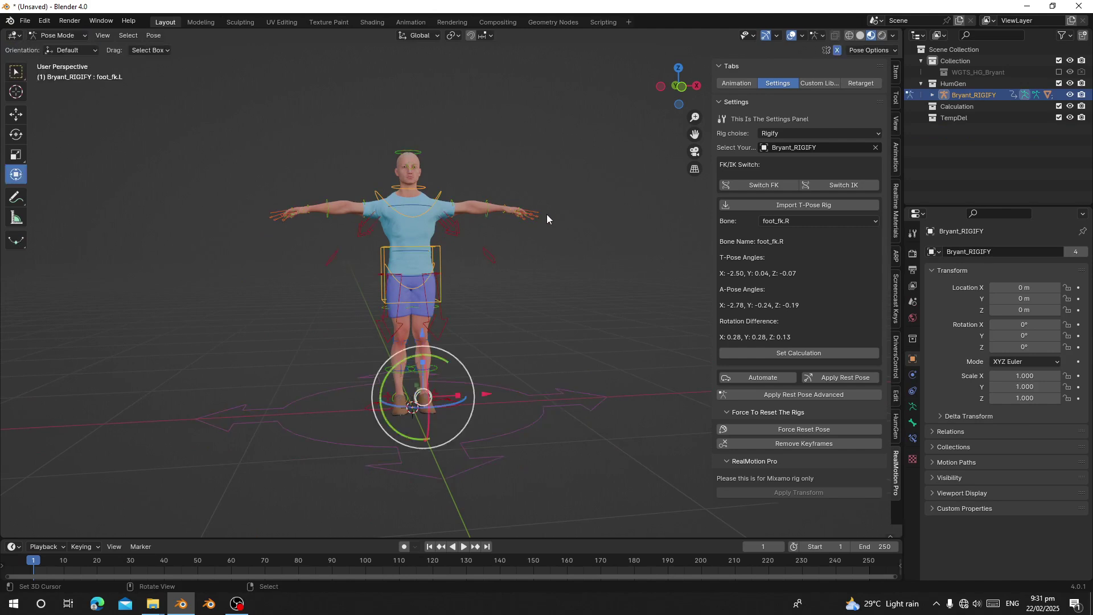
Apply the current pose of all bones as the rest pose and check the character.
key("a")
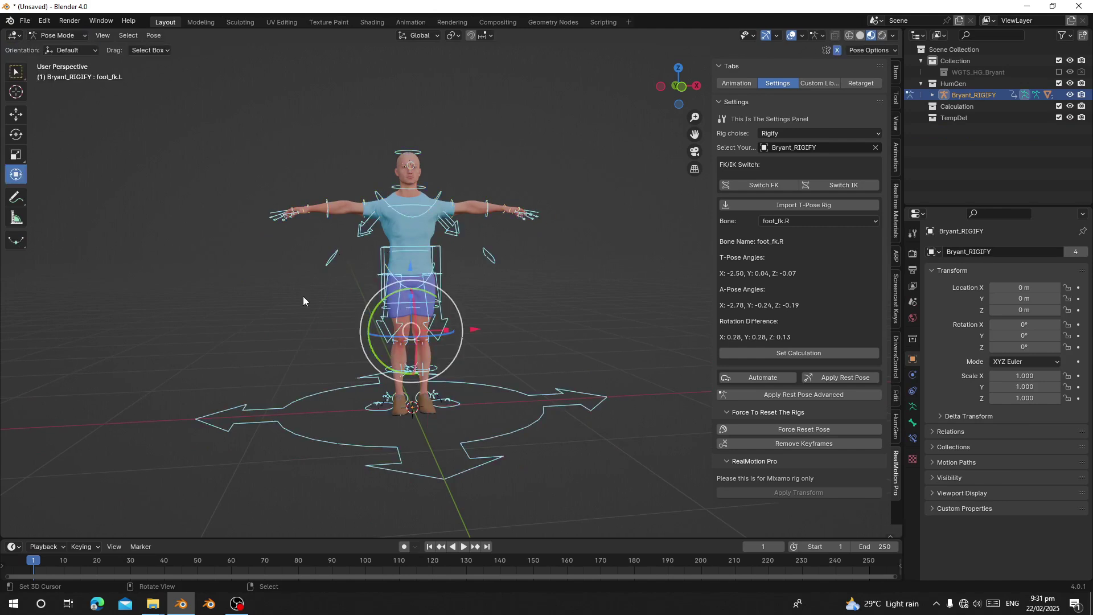
key("ctrl+a")
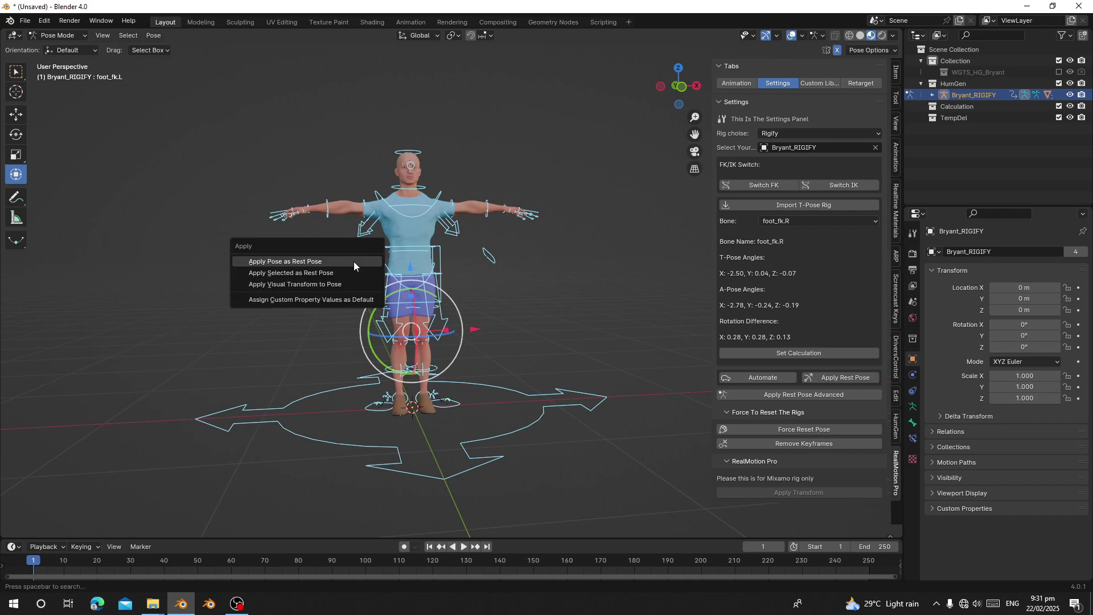
left_click(354, 262)
scroll(362, 247, "up", 3)
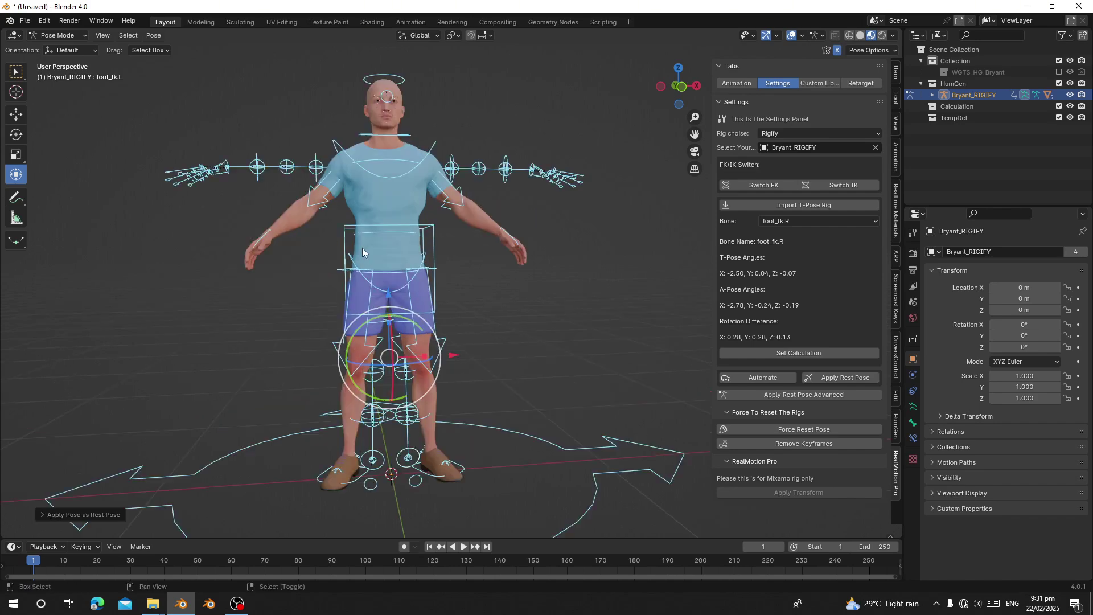
scroll(370, 289, "down", 2)
middle_click_drag(370, 288, 336, 318)
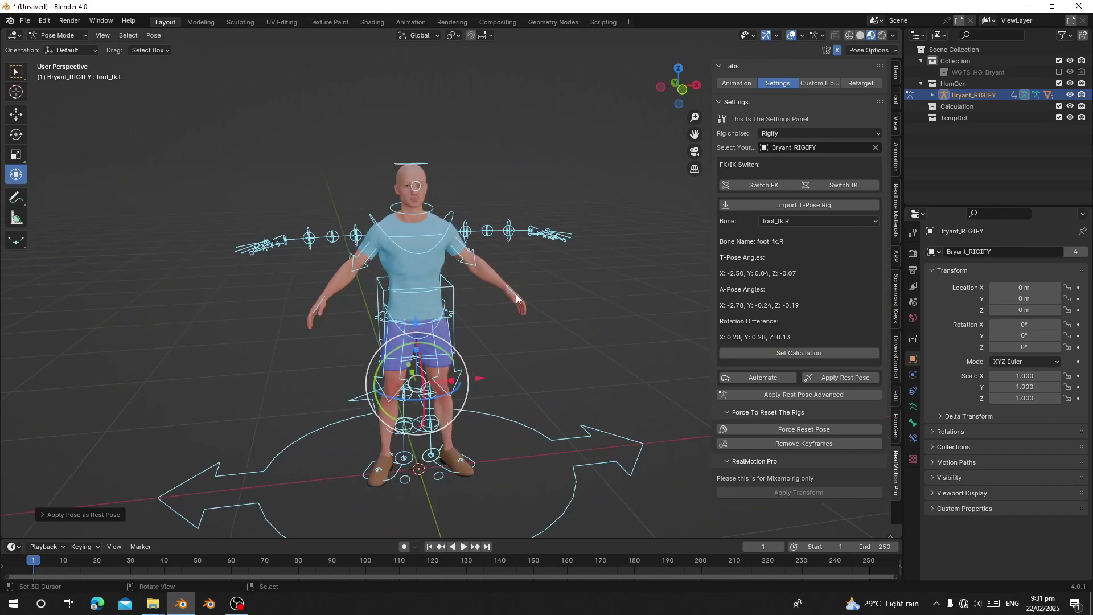
Return to Object Mode and set the body mesh's HG_Armature shape key to 1.000.
left_click(63, 39)
left_click(63, 50)
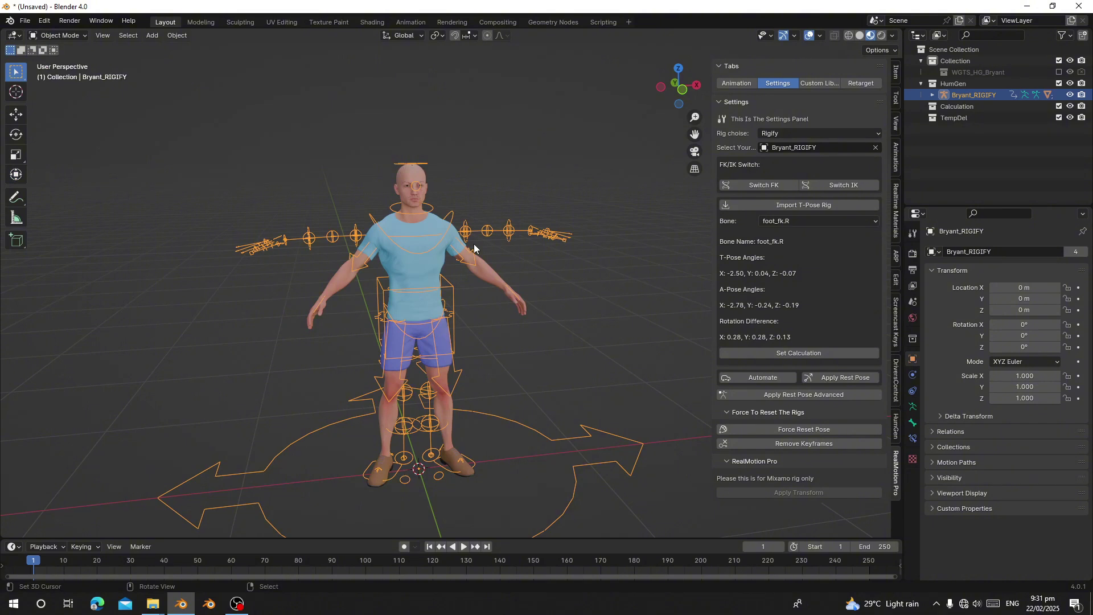
scroll(458, 278, "up", 2)
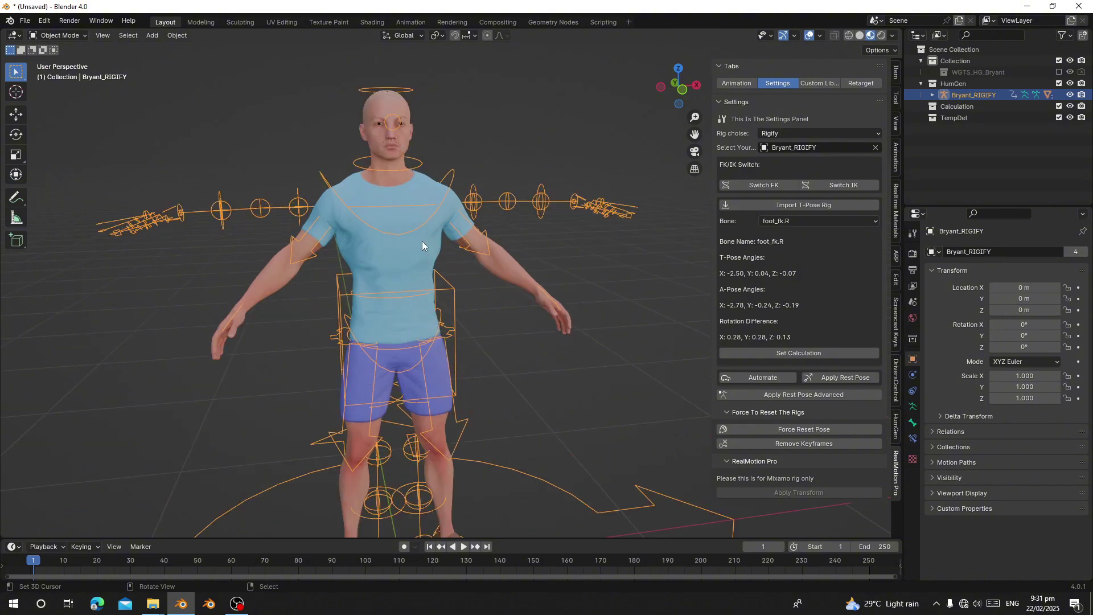
middle_click_drag(422, 240, 418, 269, "shift")
left_click(405, 183)
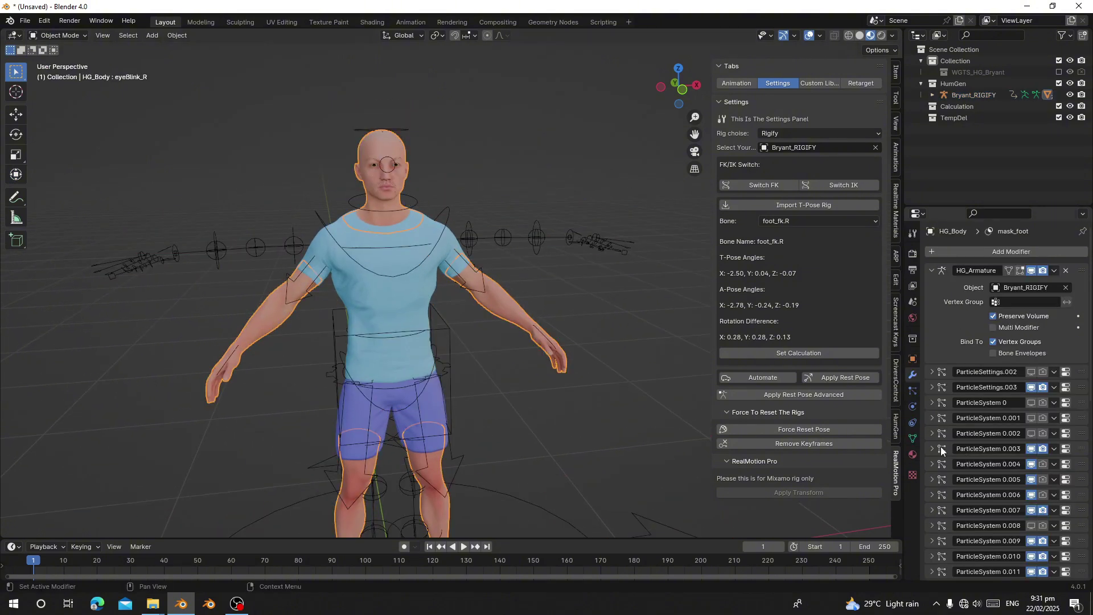
left_click(913, 437)
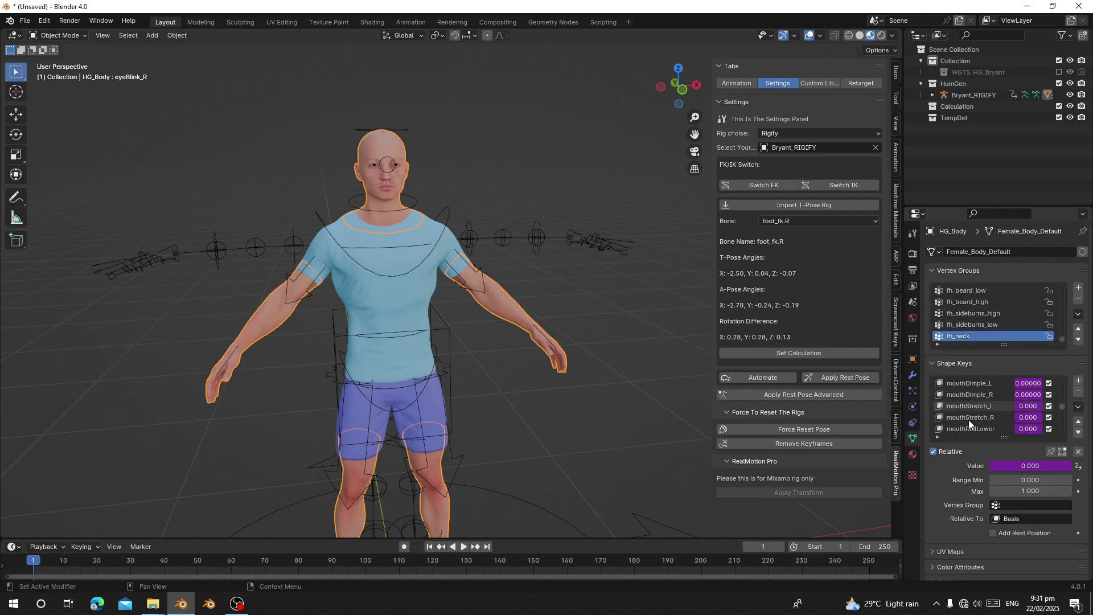
scroll(969, 419, "down", 10)
left_click(965, 429)
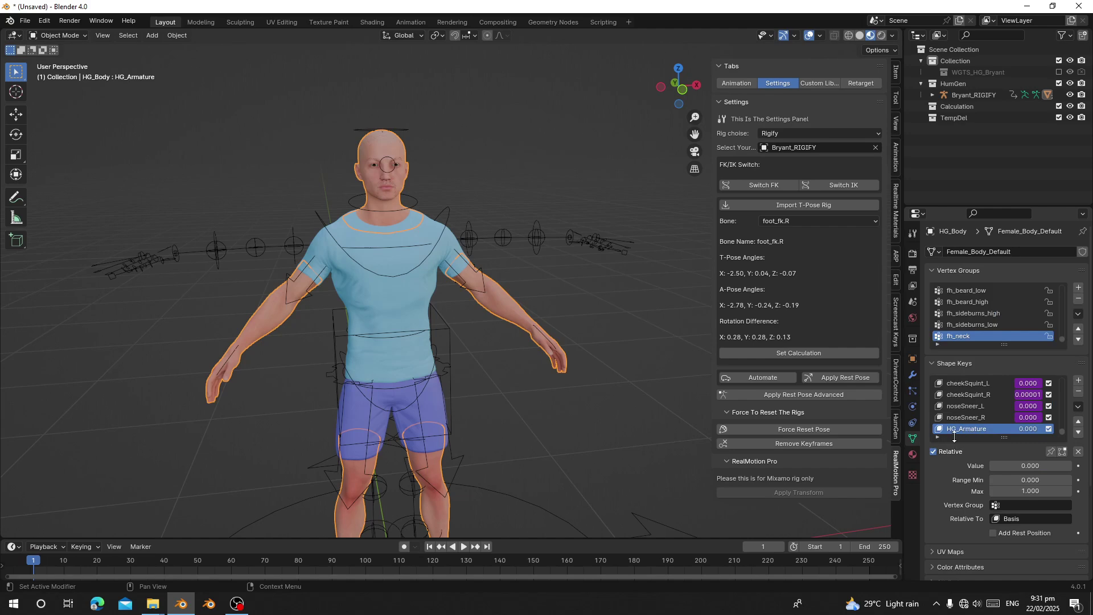
left_click_drag(1028, 466, 1070, 465)
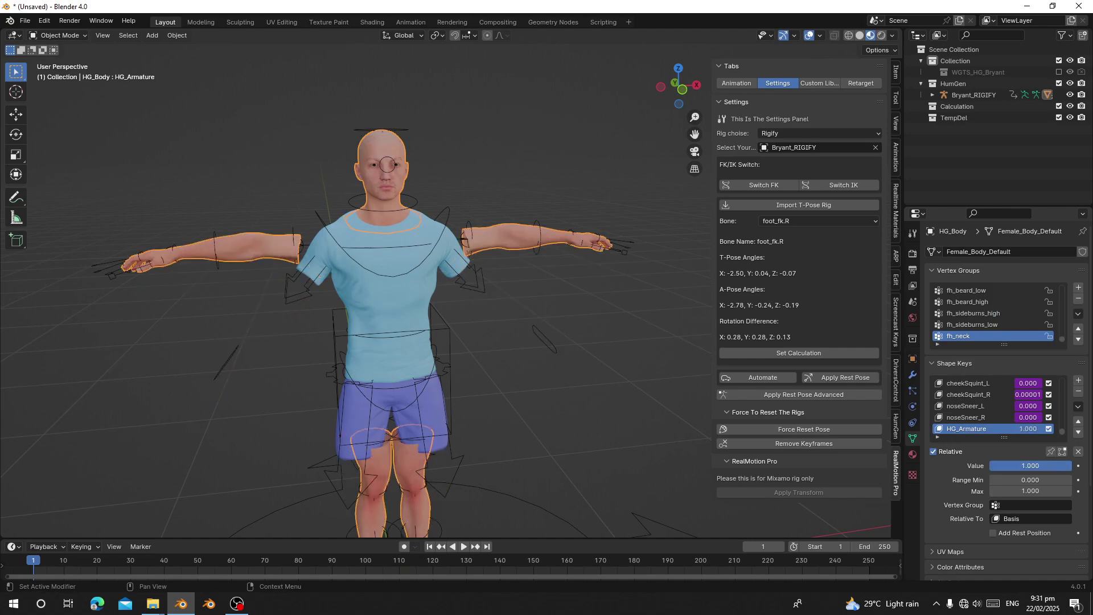
Hide the body, set the T-shirt's Armature shape key to 1.000 and hide the T-shirt.
middle_click_drag(456, 278, 446, 278)
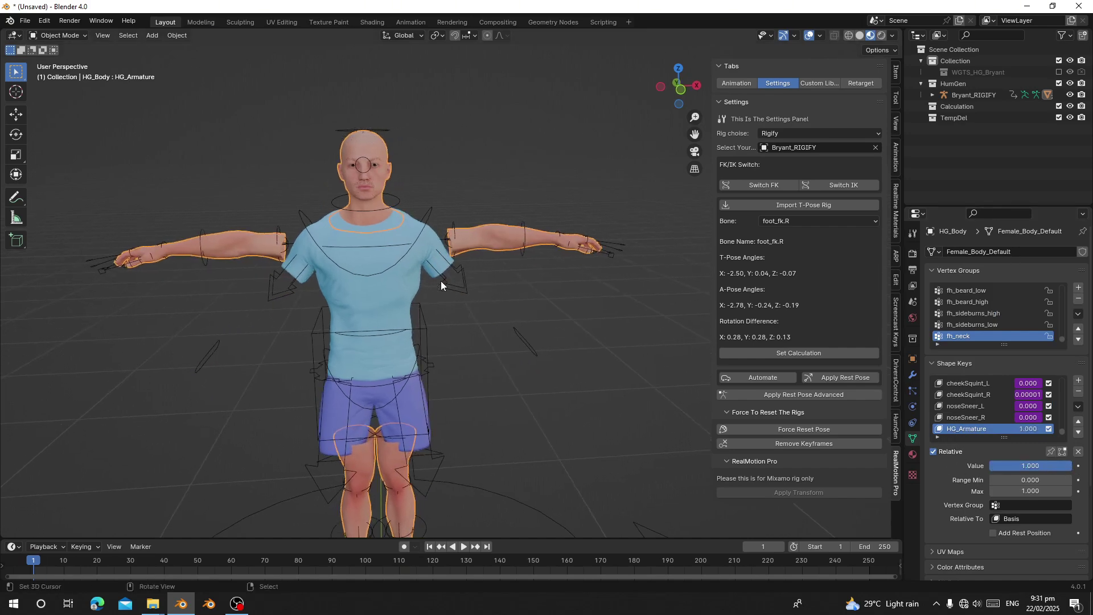
right_click(402, 285)
left_click(985, 393)
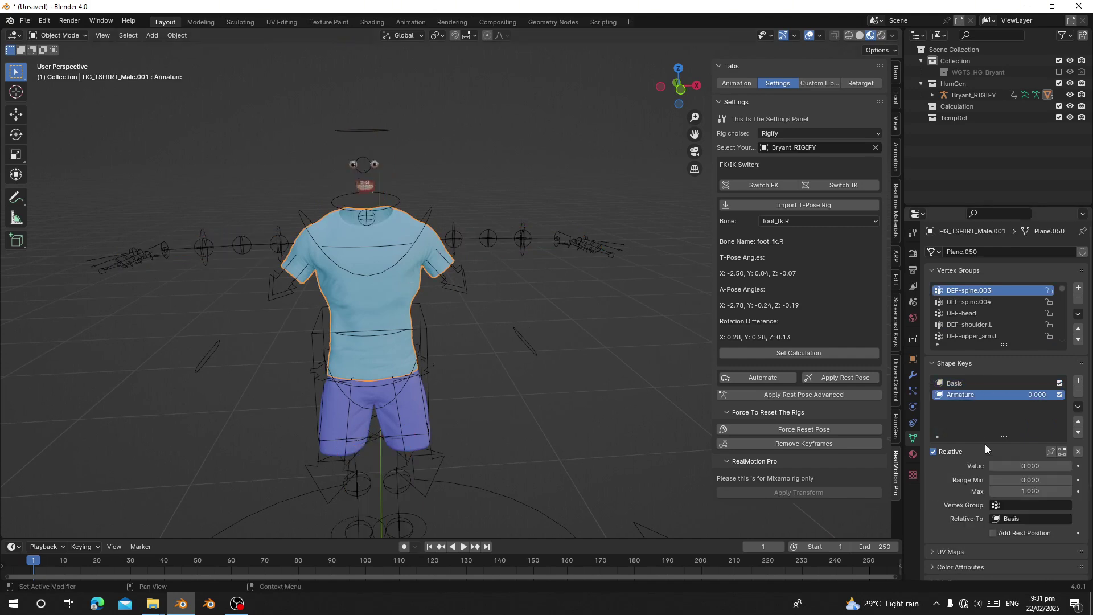
key("h")
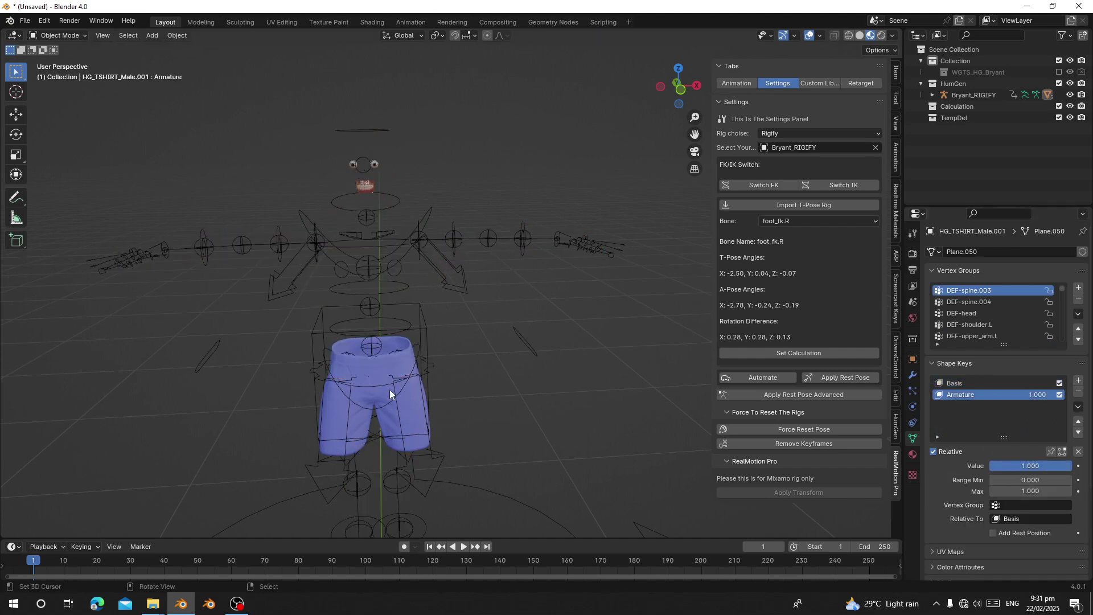
Set the shorts' Armature shape key to 1.000 and hide the shorts.
left_click(390, 389)
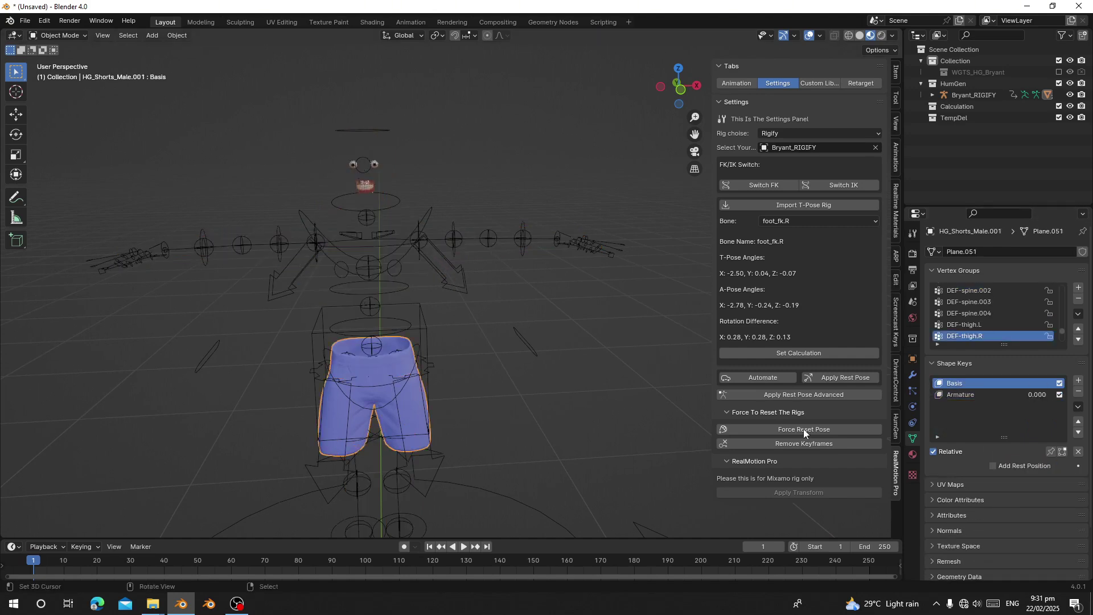
left_click(960, 397)
left_click_drag(1001, 465, 1071, 465)
key("h")
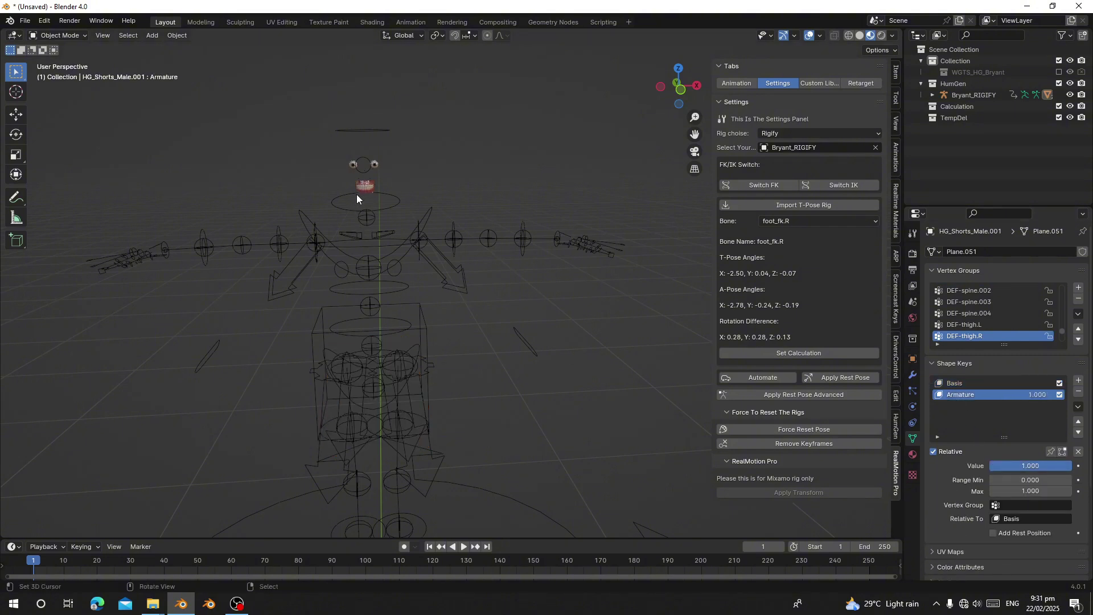
Set the Armature shape keys of the upper and lower teeth to 1.000 and hide both parts.
left_click(356, 194)
left_click(373, 188)
left_click(964, 396)
left_click_drag(1002, 465, 1071, 465)
key("h")
scroll(354, 154, "up", 1)
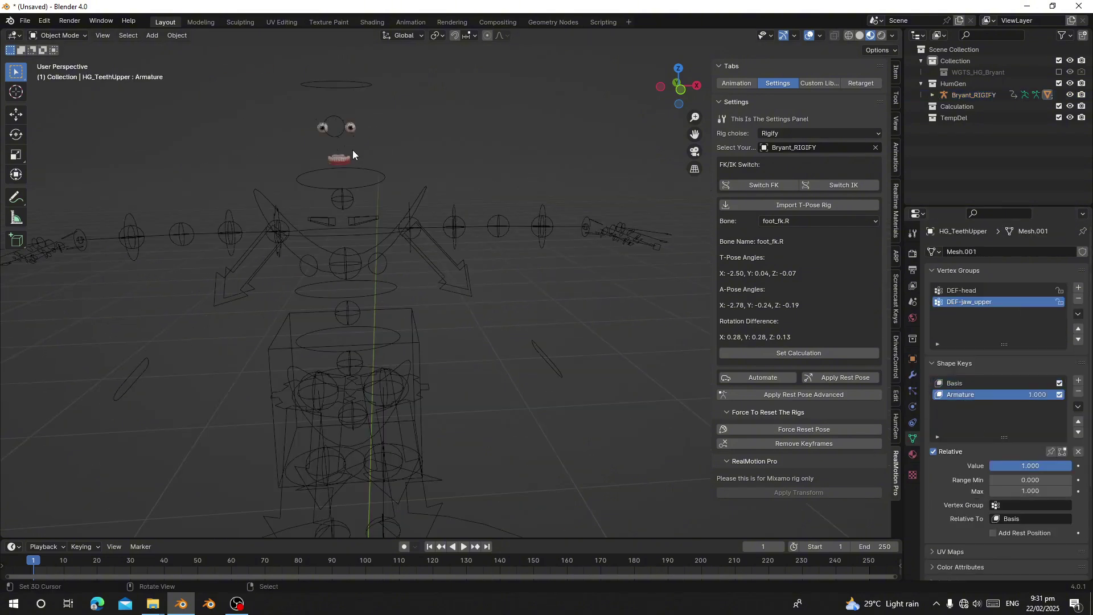
left_click(342, 158)
left_click(976, 428)
left_click_drag(997, 465, 1073, 465)
key("h")
Set the dress shoes' Armature shape key to 1.000 and unhide all objects.
middle_click_drag(476, 351, 473, 380)
scroll(472, 380, "up", 2)
right_click(398, 389)
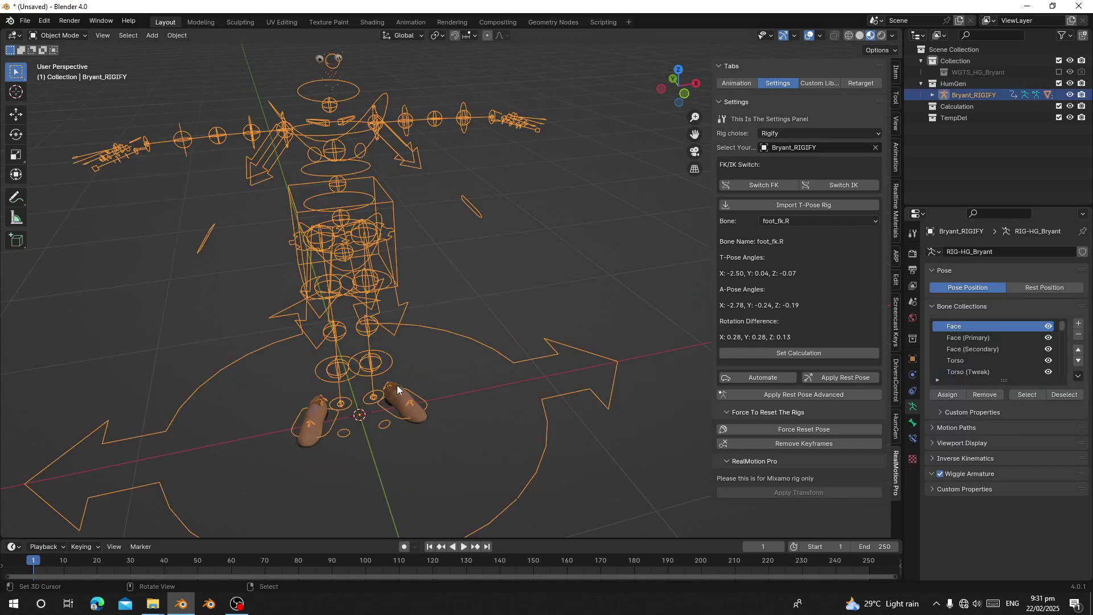
right_click(401, 411)
left_click(968, 394)
left_click_drag(1002, 465, 1072, 465)
scroll(568, 282, "down", 5)
middle_click_drag(568, 282, 462, 272)
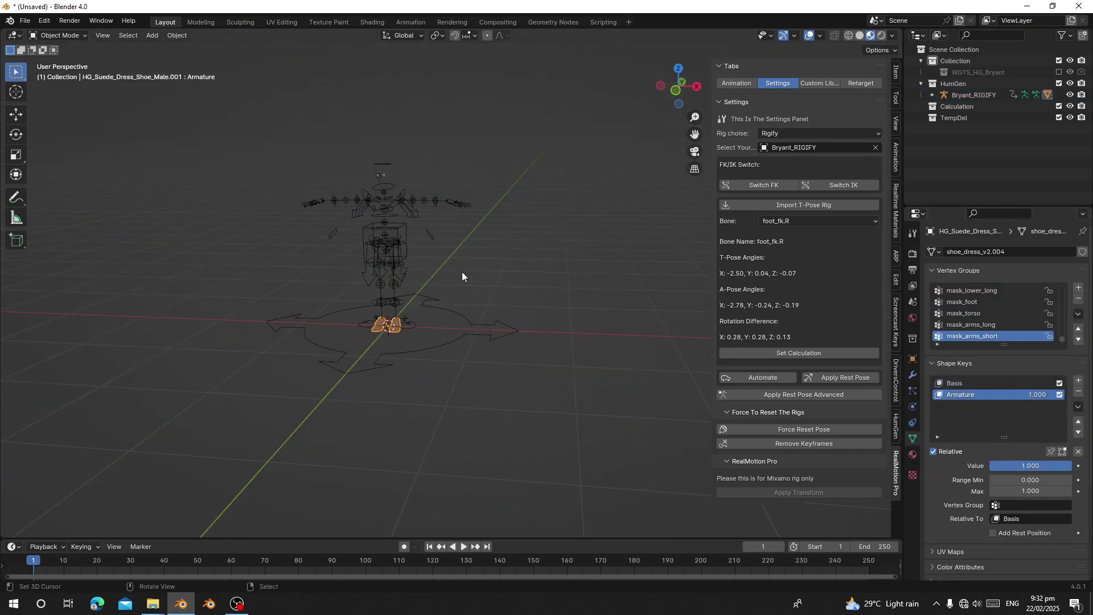
key("alt+h")
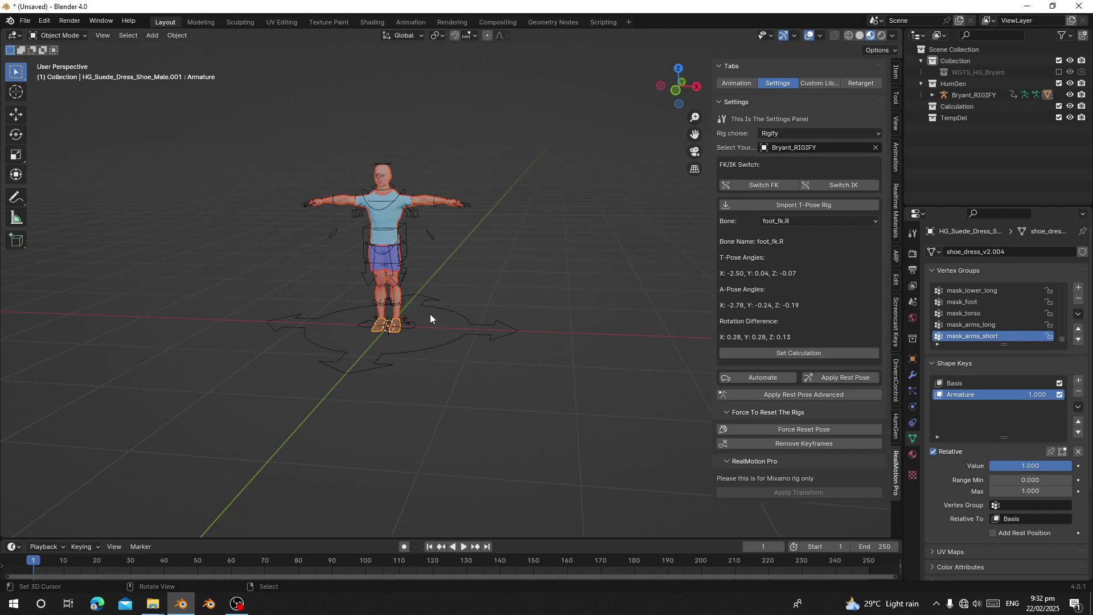
Select the Rigify rig again and switch it to Pose Mode with the whole character in view.
left_click(395, 246)
scroll(395, 246, "up", 4)
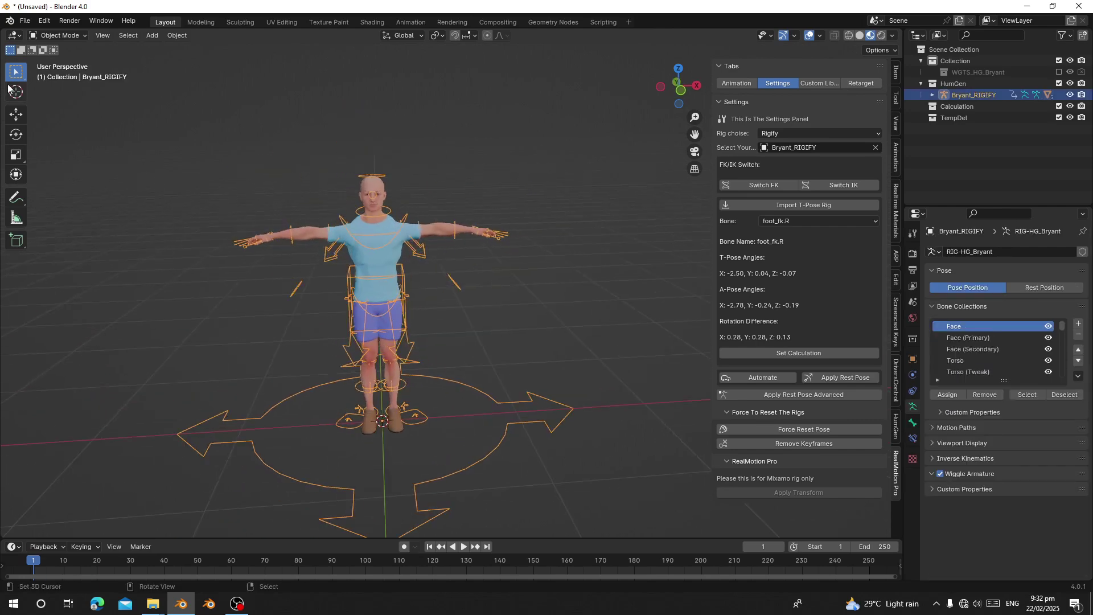
left_click(57, 35)
left_click(57, 73)
scroll(433, 291, "up", 3)
scroll(433, 291, "down", 2)
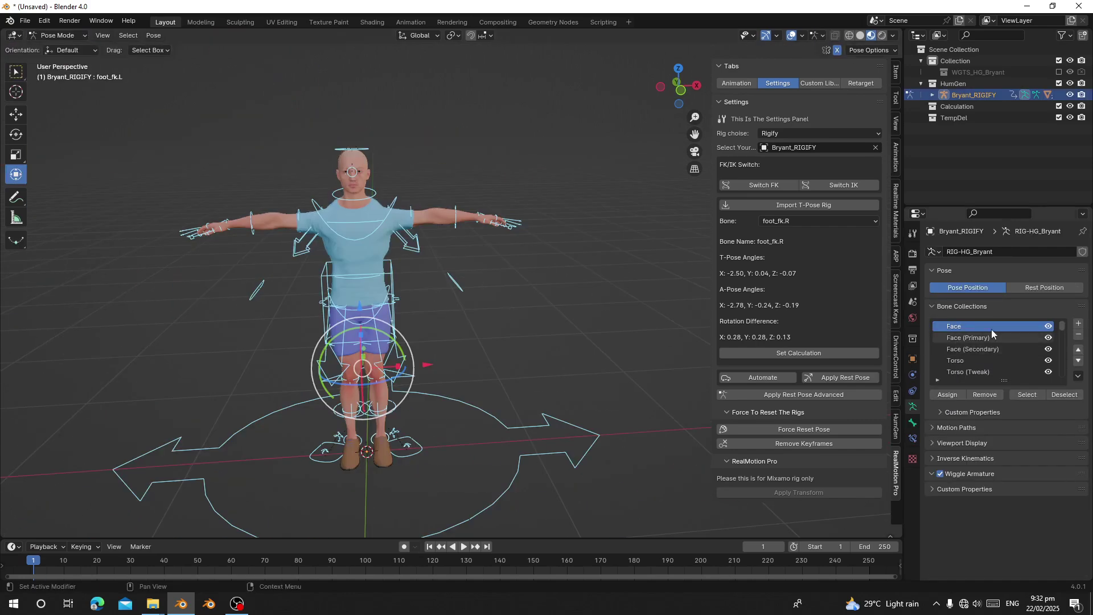
Compare the armature's Rest Position with its Pose Position, and leave it in Pose Position.
left_click(1021, 287)
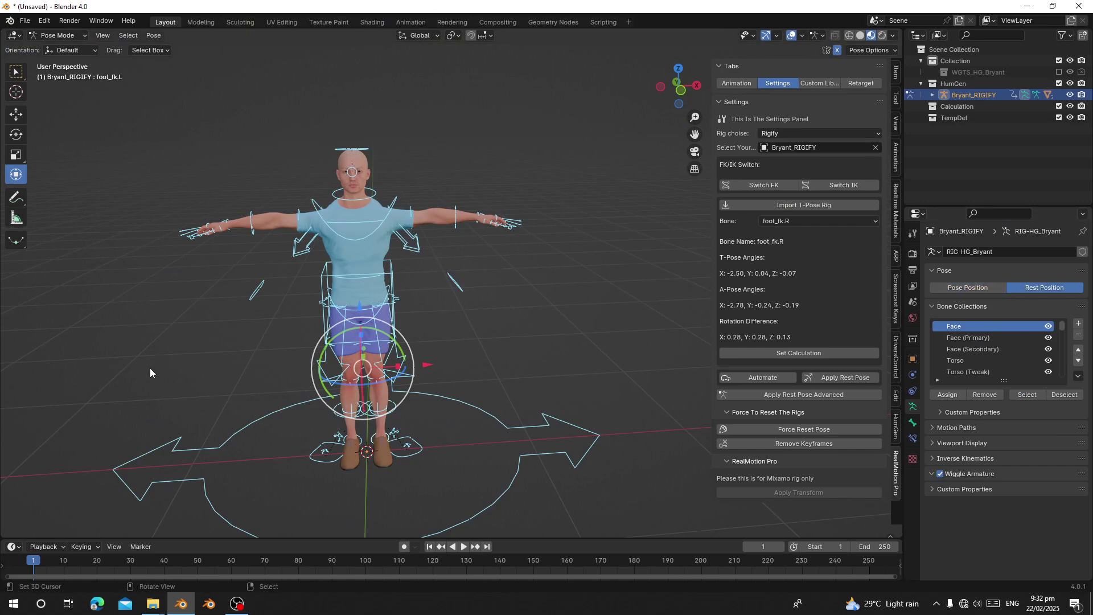
scroll(251, 364, "down", 2)
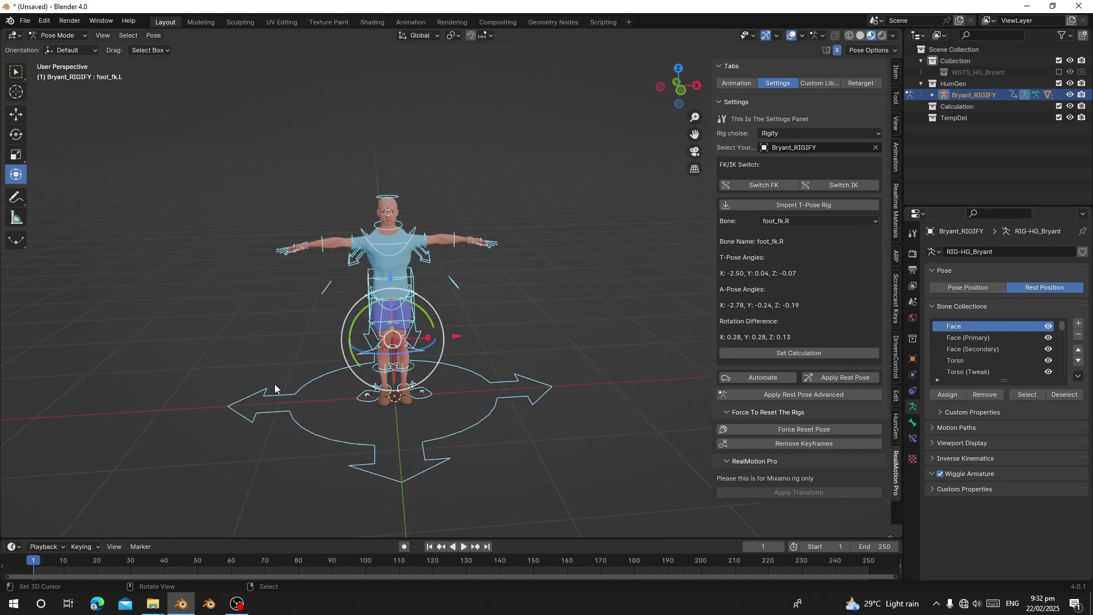
left_click(959, 288)
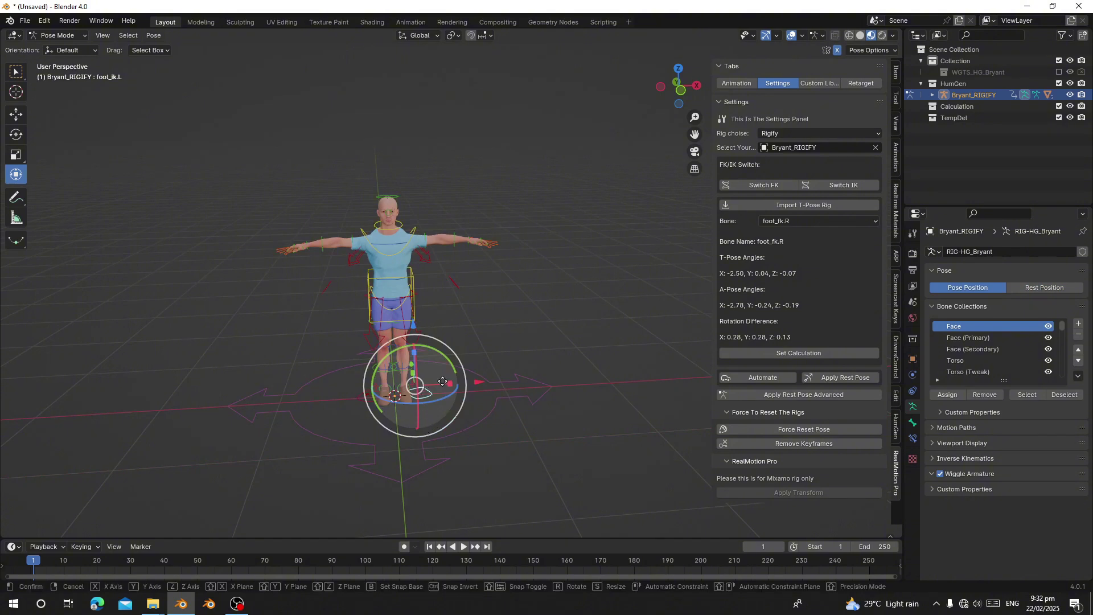
Try to move the left foot IK control, and show the rig's main properties and layers.
left_click(426, 399)
key("g")
right_click(422, 374)
scroll(333, 322, "up", 2)
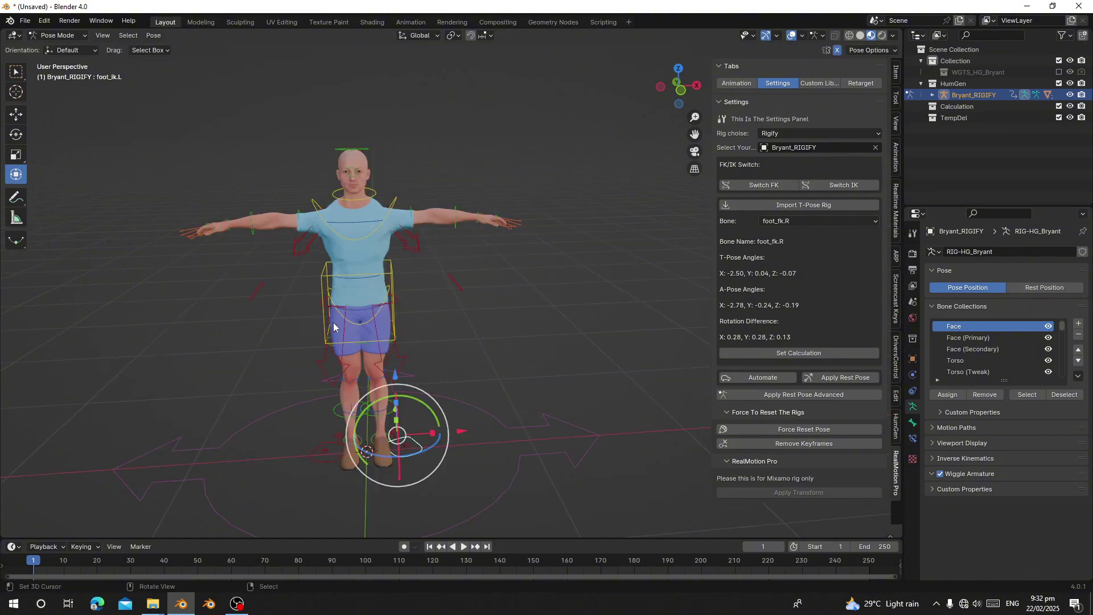
left_click(896, 72)
scroll(853, 340, "down", 3)
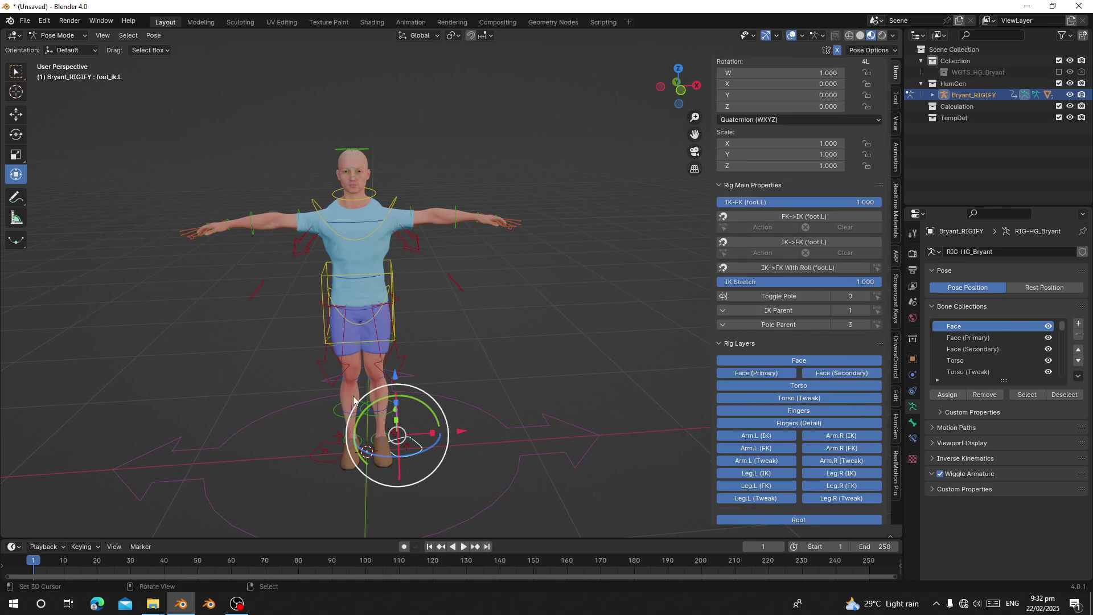
Try to rotate the left thigh FK control outward to test the mirrored leg deformation.
middle_click_drag(469, 494, 480, 460, "shift")
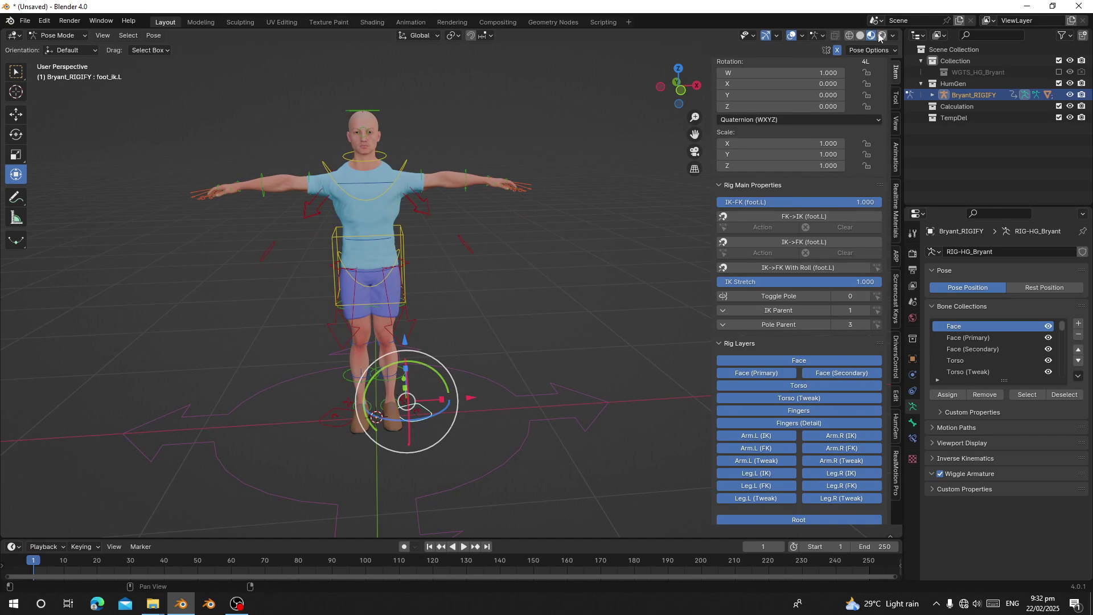
scroll(511, 265, "up", 2)
middle_click_drag(382, 334, 384, 301, "shift")
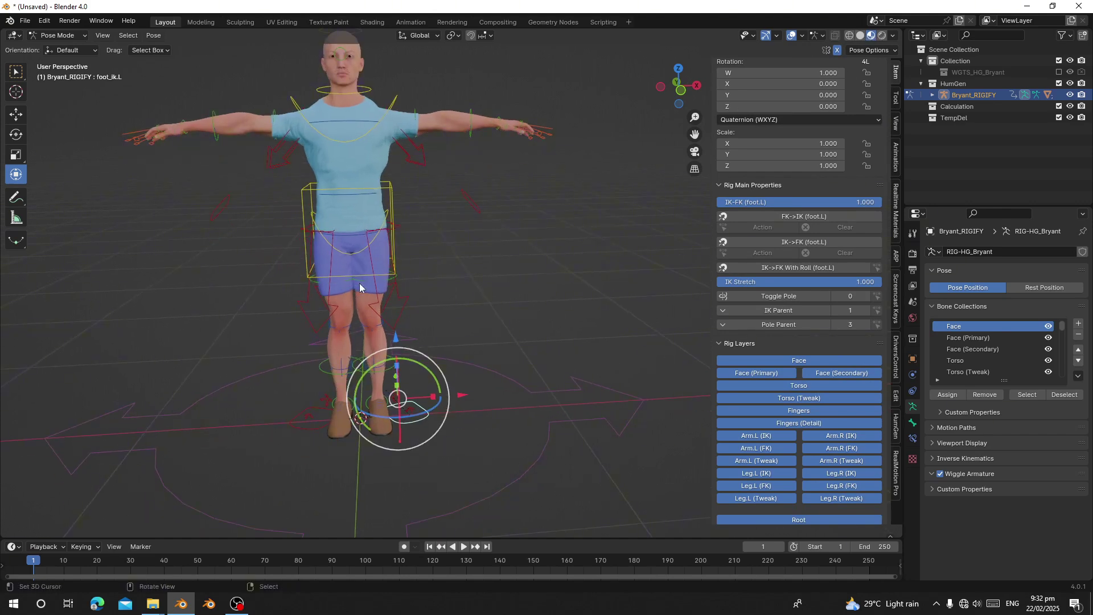
right_click(365, 281)
key("r")
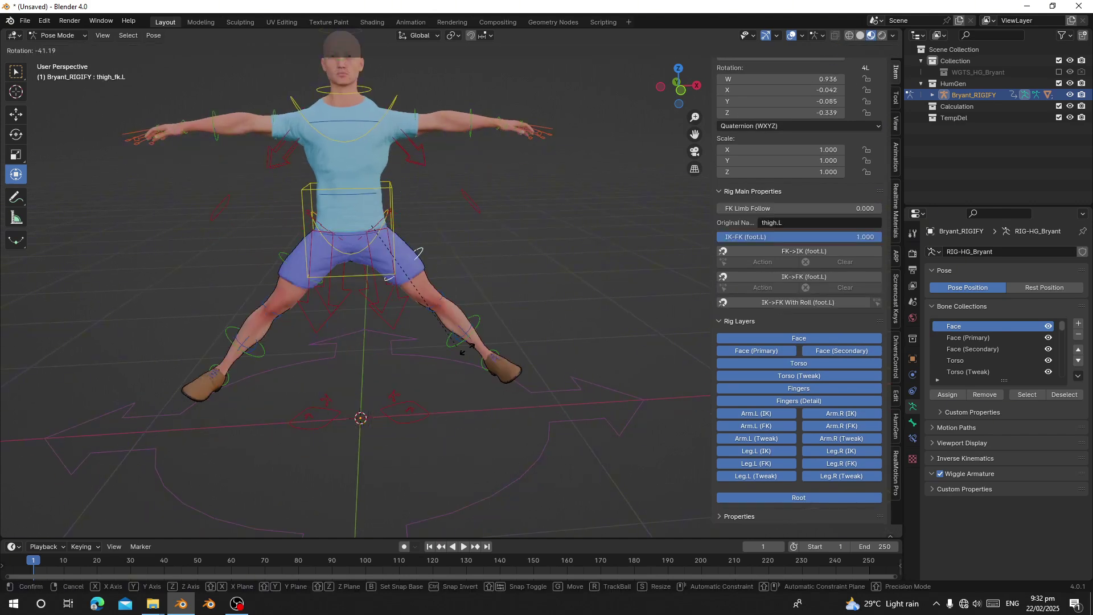
key("Escape")
Hide the hair, eyebrows and stubble on the character's head, and bring the rig back to Pose Mode.
middle_click_drag(477, 221, 532, 348, "shift")
scroll(531, 347, "up", 8)
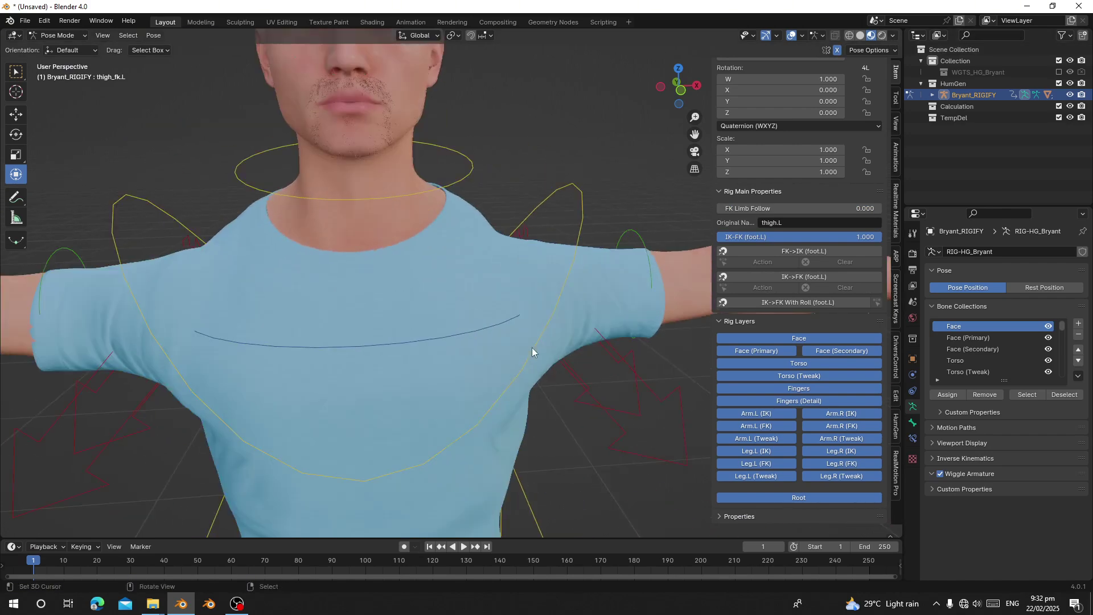
middle_click_drag(488, 142, 490, 360, "shift")
left_click(63, 36)
left_click(55, 33)
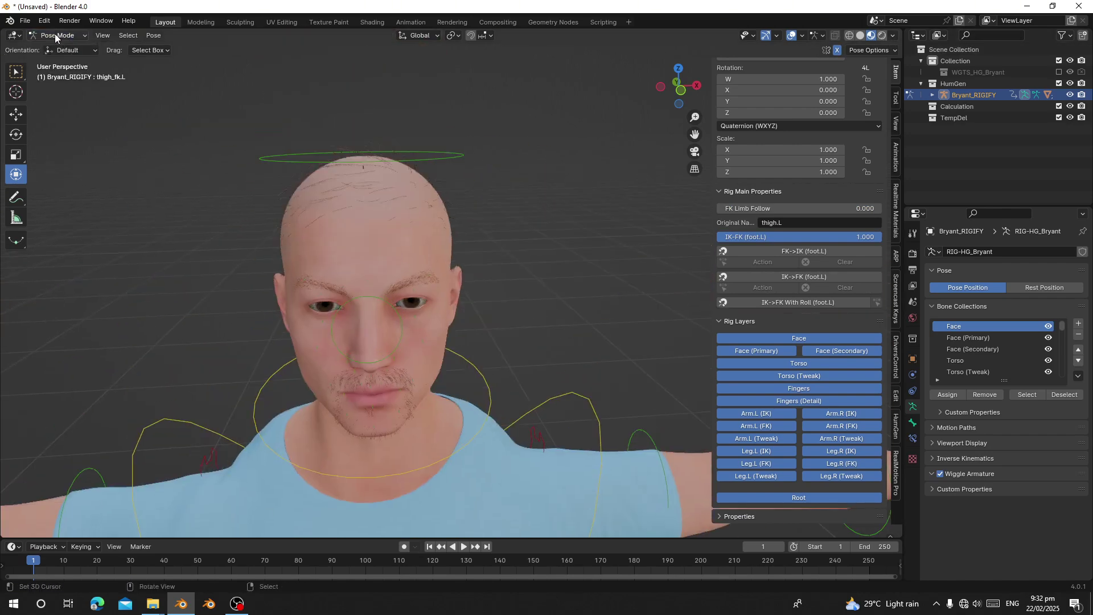
left_click(408, 228)
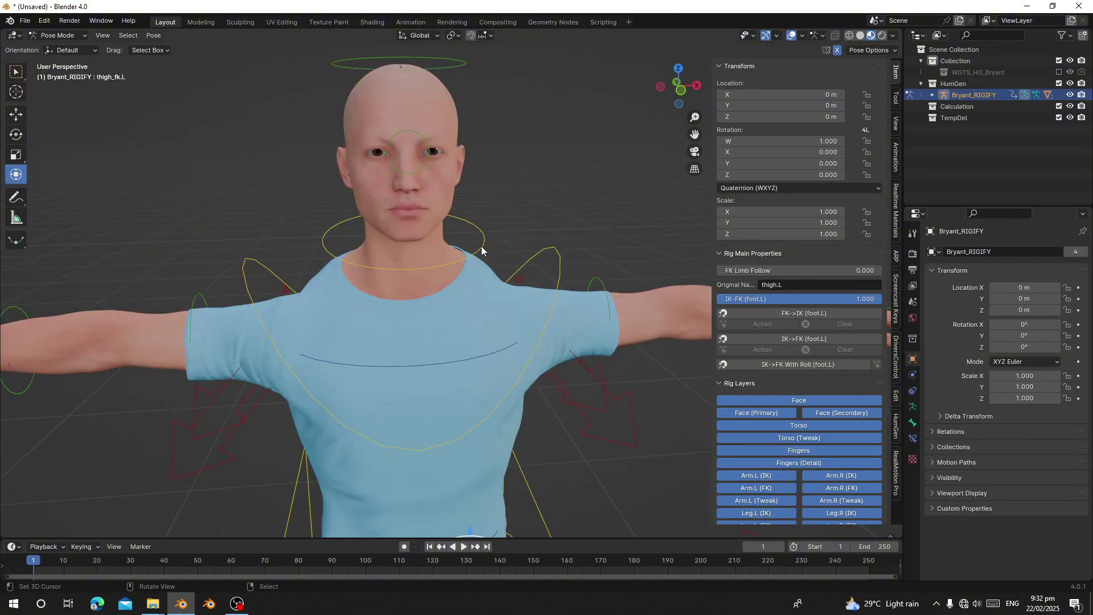
Inspect the neck and shirt collar up close, and try to move the eye look-at control.
scroll(481, 246, "up", 5)
middle_click_drag(478, 250, 429, 264)
middle_click_drag(438, 221, 428, 287, "shift")
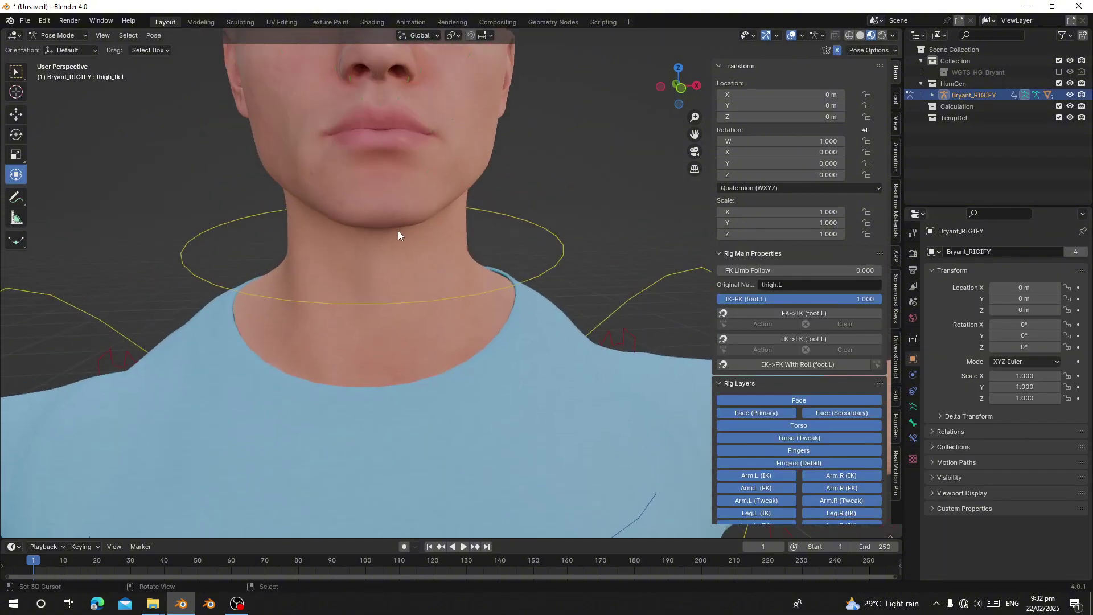
scroll(415, 199, "down", 3)
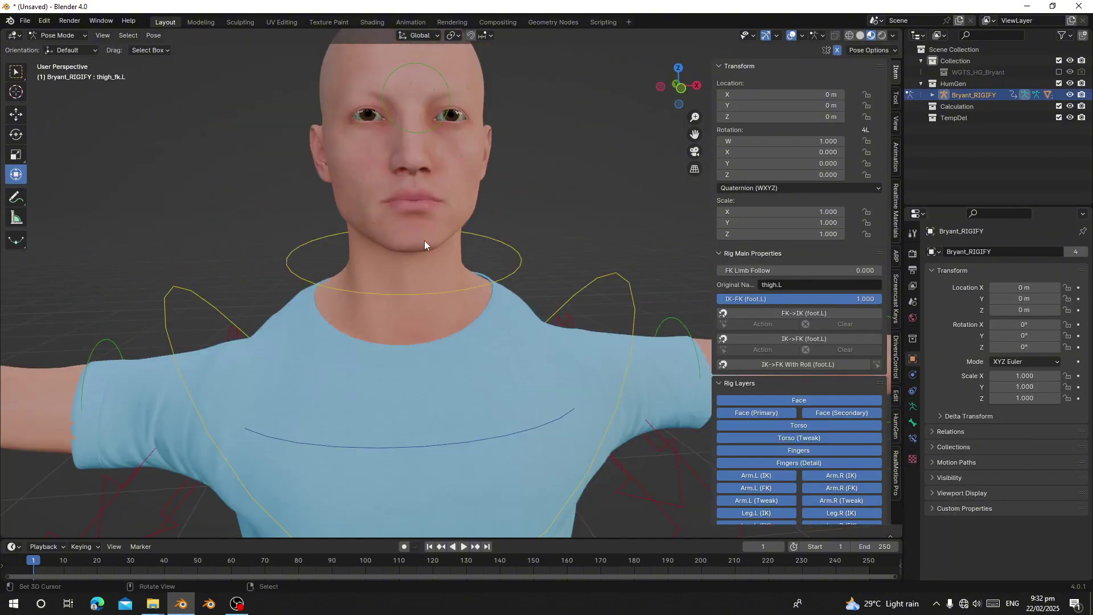
left_click(435, 127)
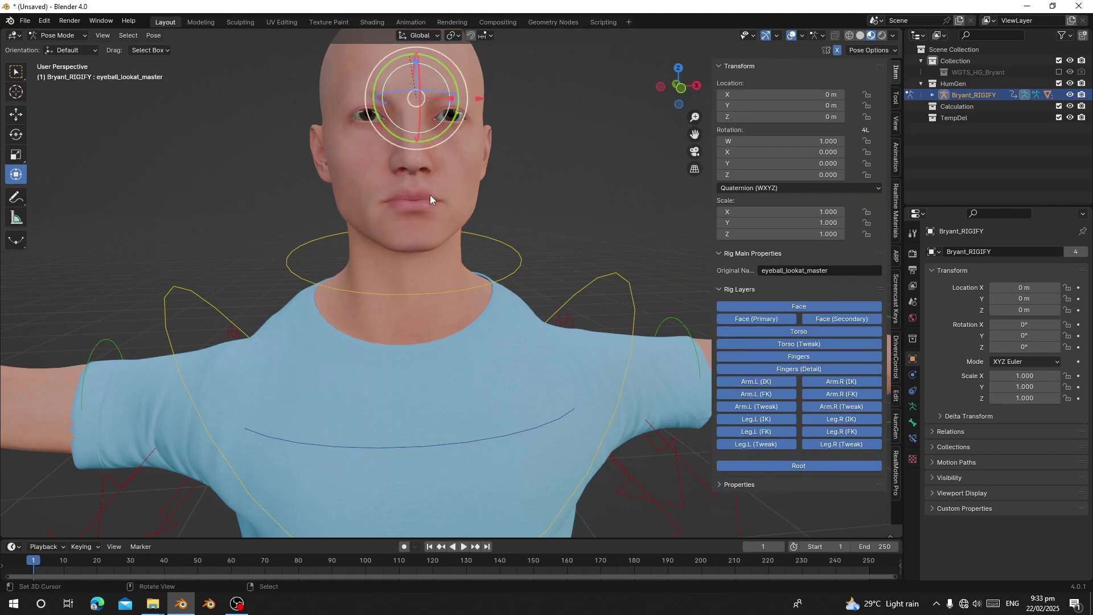
key("g")
key("Escape")
Switch the viewport to Solid shading and try to move the left mouth stretch control on the face.
left_click(860, 36)
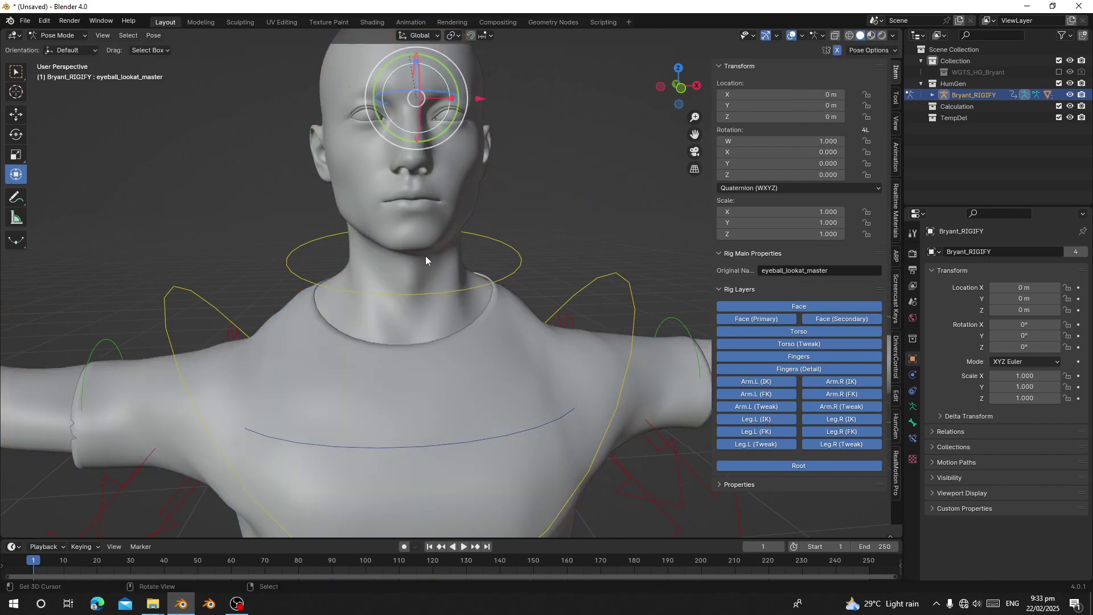
scroll(425, 255, "up", 5)
middle_click_drag(425, 255, 436, 251)
scroll(565, 245, "down", 6)
scroll(564, 245, "up", 2)
middle_click_drag(565, 244, 517, 250, "shift")
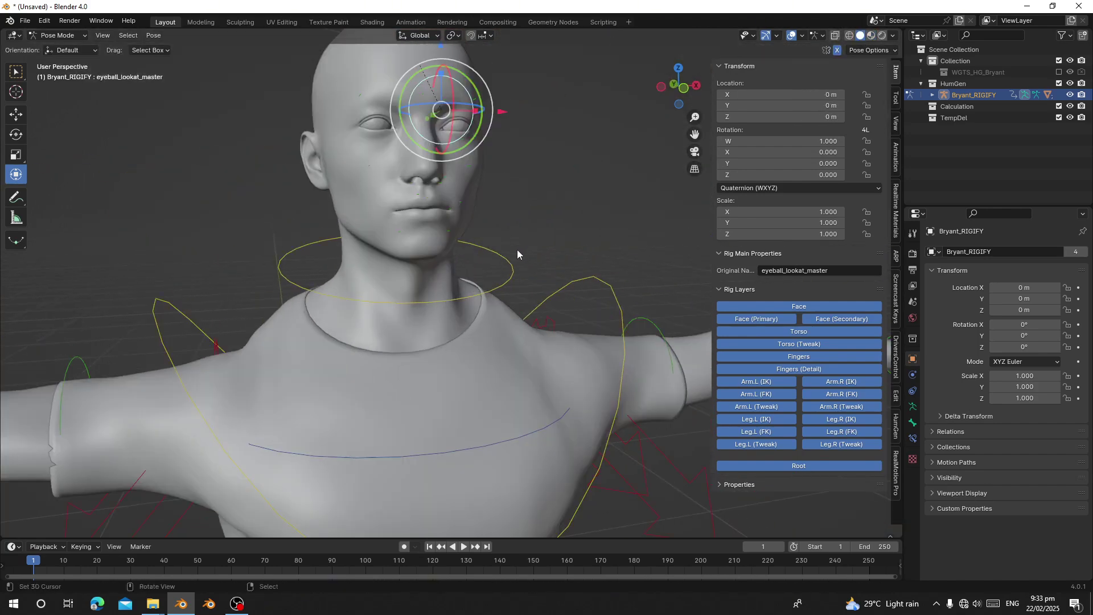
left_click(445, 233)
key("g")
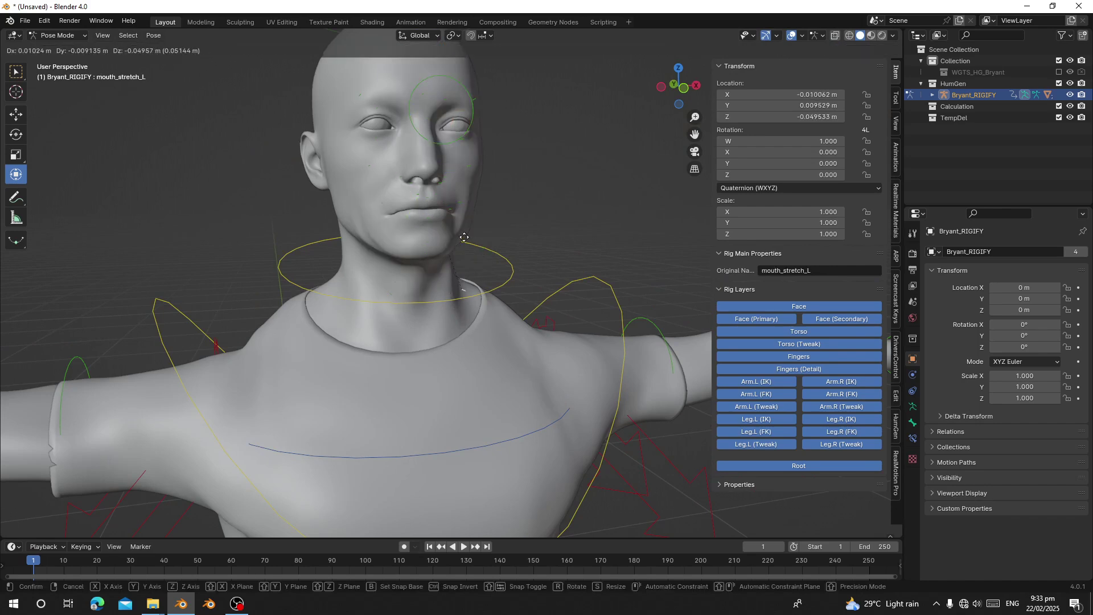
right_click(468, 218)
Try to move the jaw-open control beneath the chin to test the jaw deformation.
scroll(465, 233, "up", 4)
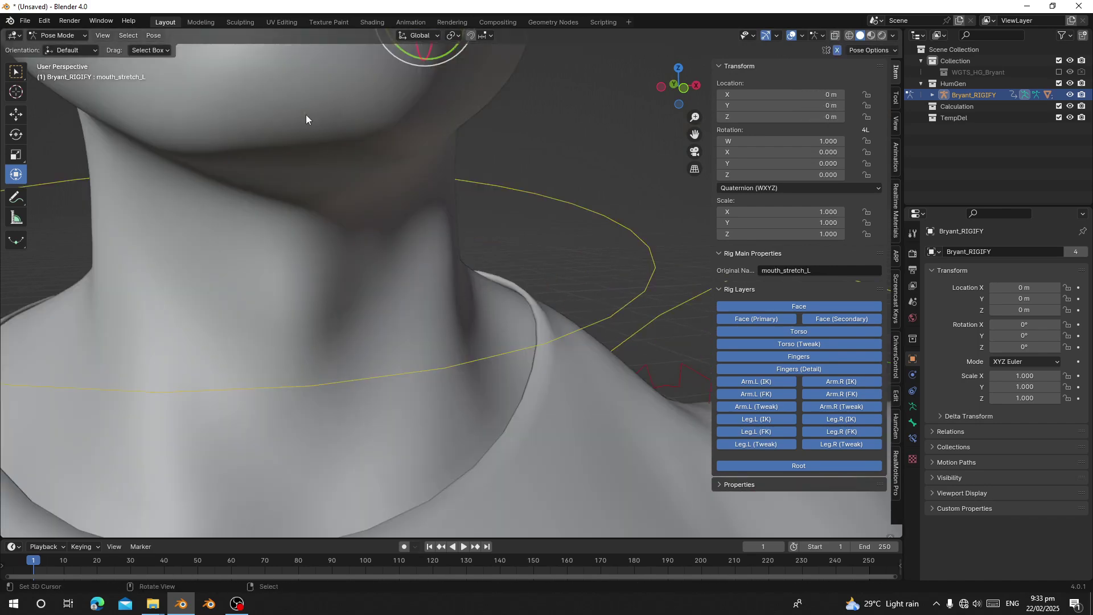
scroll(306, 119, "down", 4)
left_click(435, 239)
key("g")
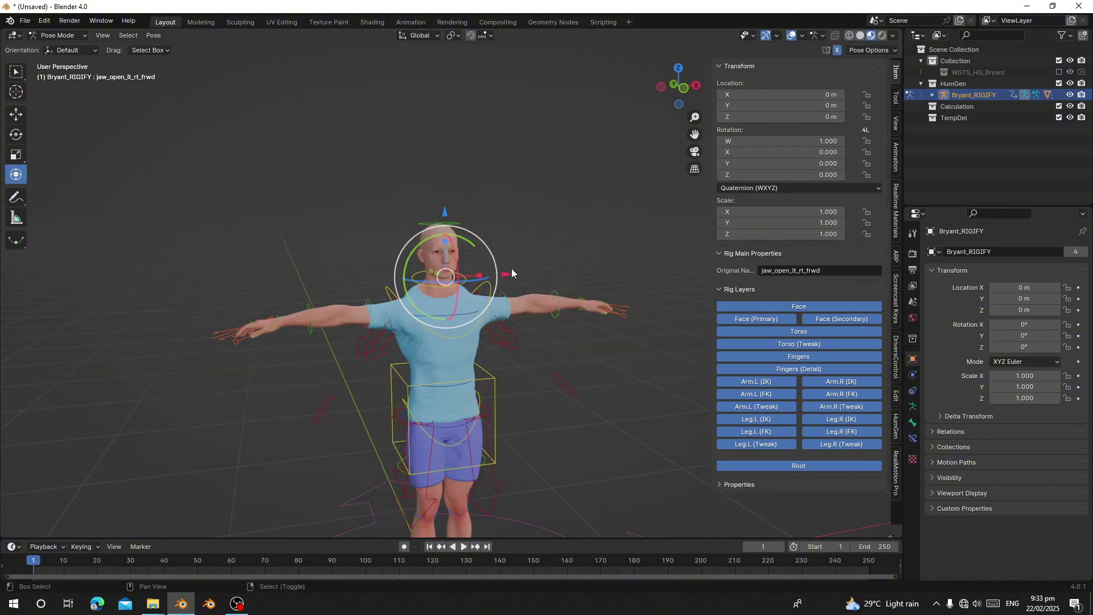
Try to rotate the left upper arm FK control to test the mirrored arm and sleeve deformation.
scroll(422, 278, "up", 3)
left_click(408, 267)
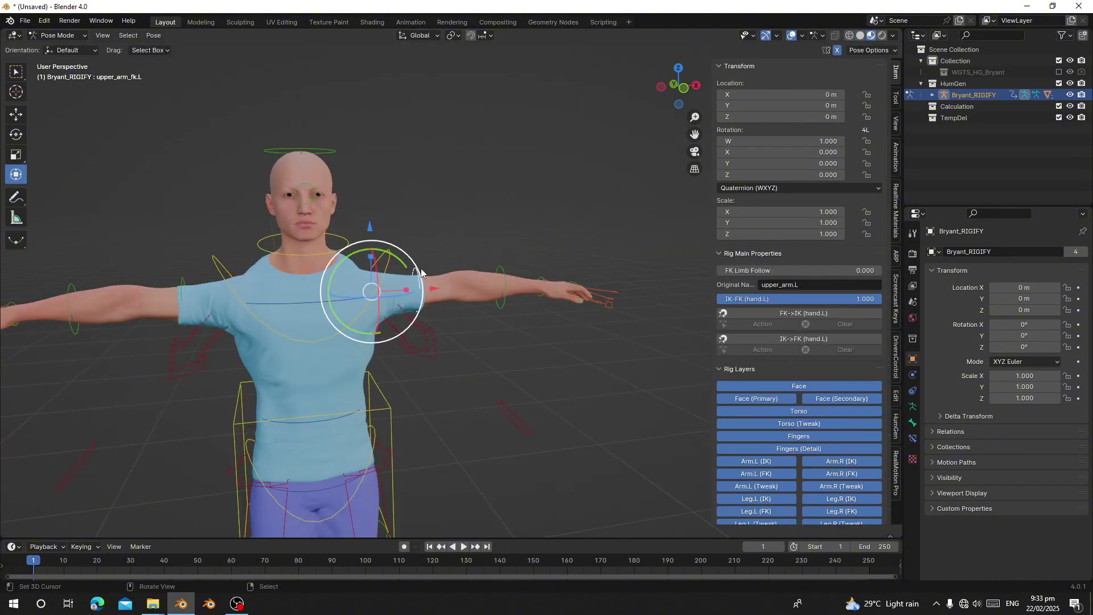
key("r")
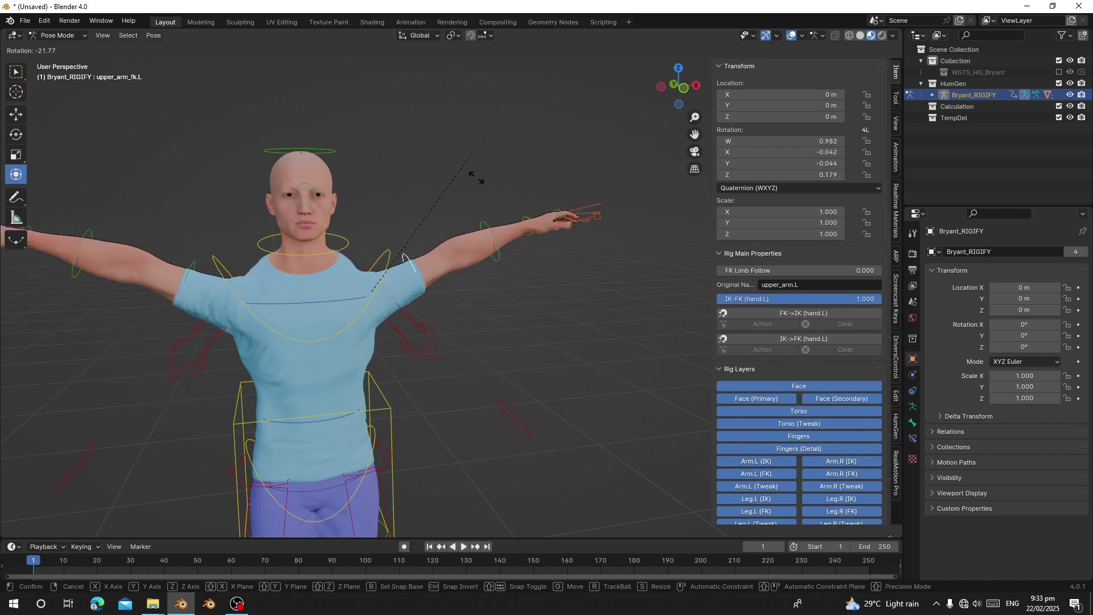
right_click(498, 421)
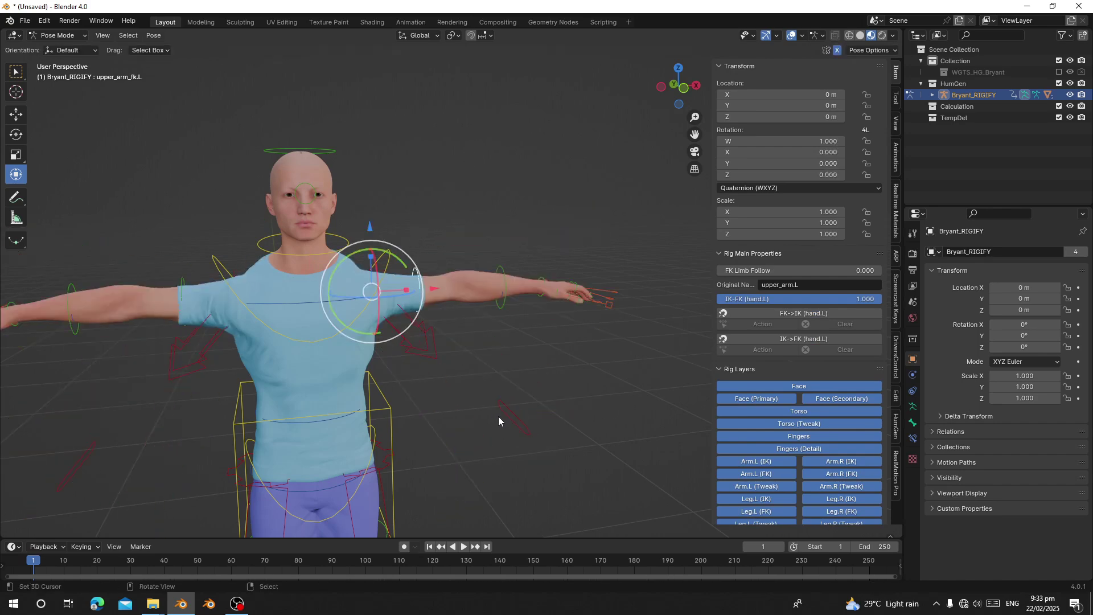
In Object Mode, set RealMotion Pro's animation source rig to Rigify and pick the character's Rigify rig as the target.
right_click(545, 276)
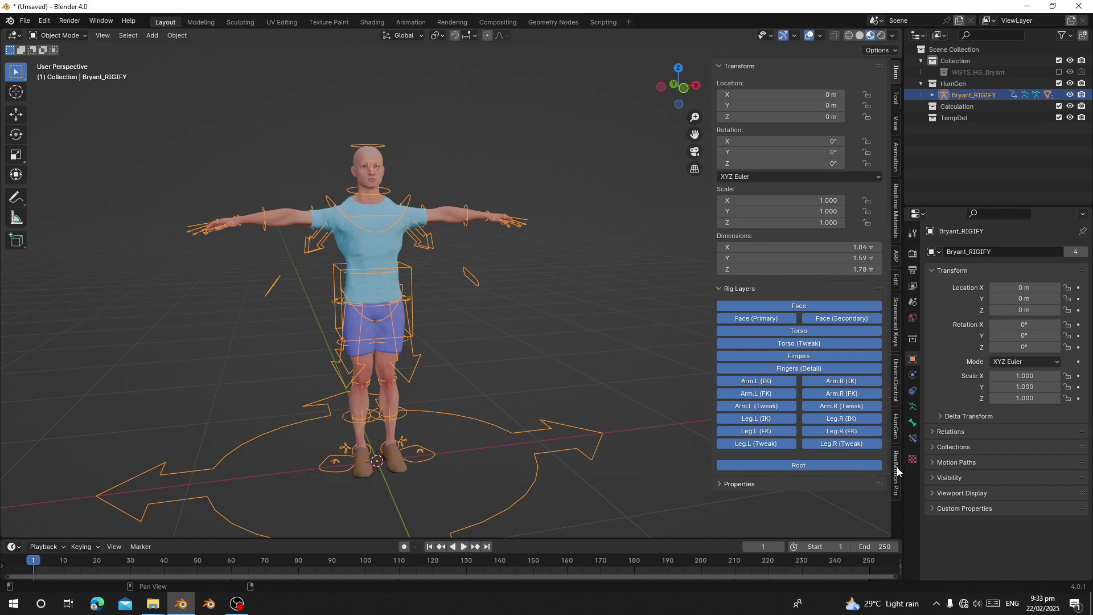
left_click(896, 470)
left_click(736, 84)
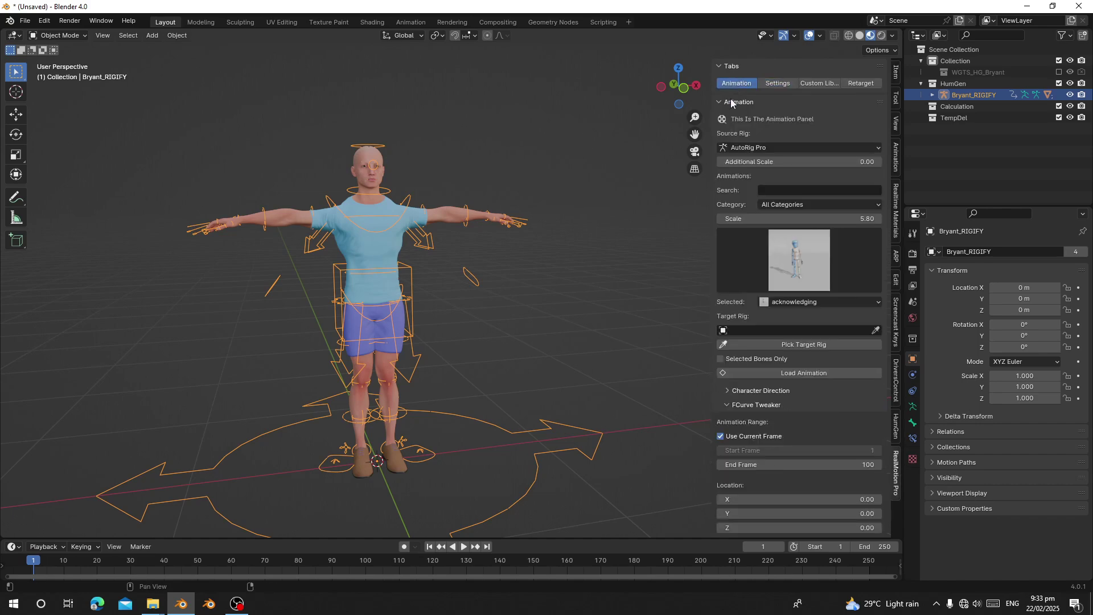
left_click_drag(713, 138, 629, 140)
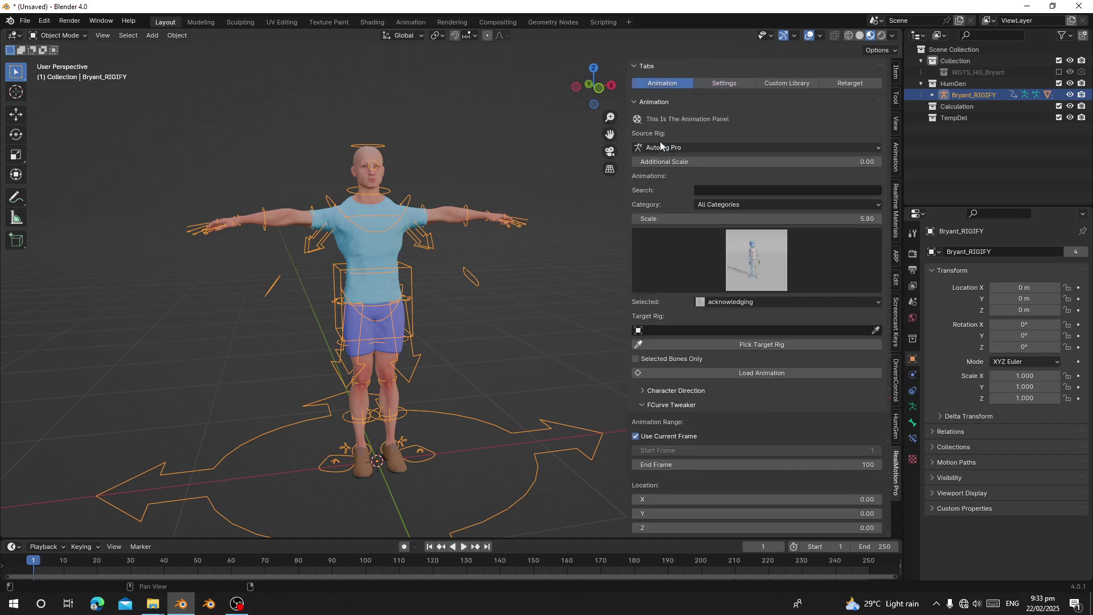
left_click(660, 147)
left_click(666, 171)
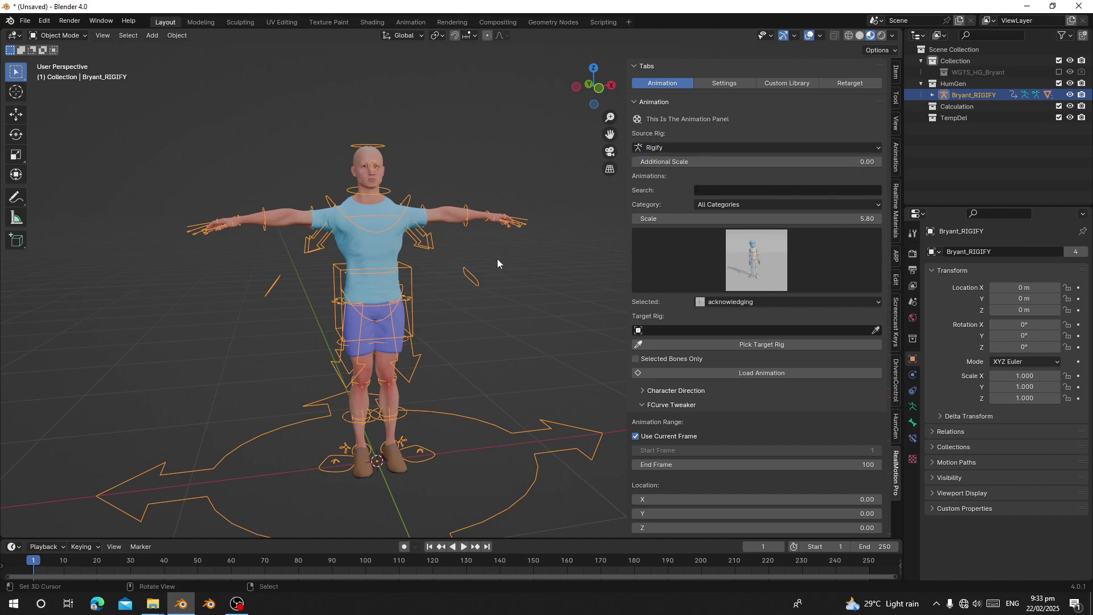
middle_click_drag(497, 263, 546, 273)
left_click(706, 345)
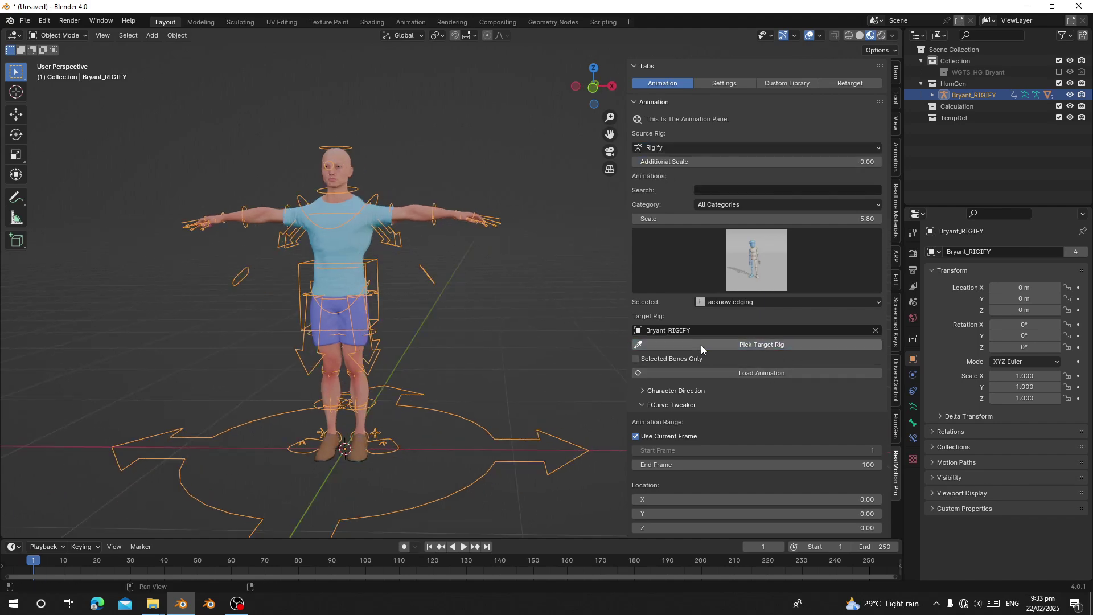
Search the animation library for "walk" and load the "walking" animation onto the target rig.
left_click(718, 190)
type("wa")
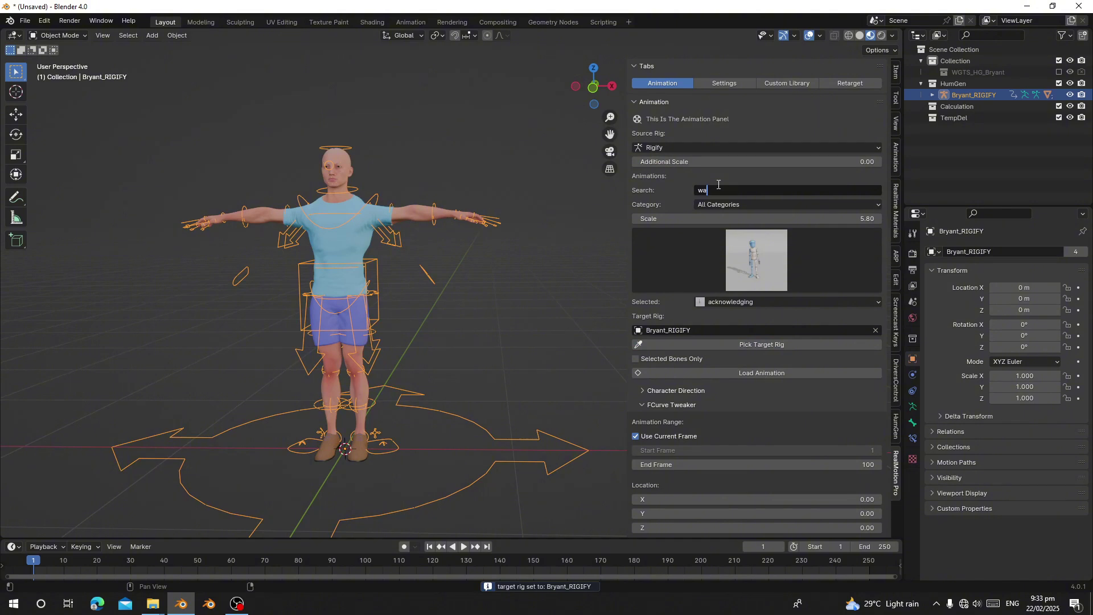
type("lk")
key("Return")
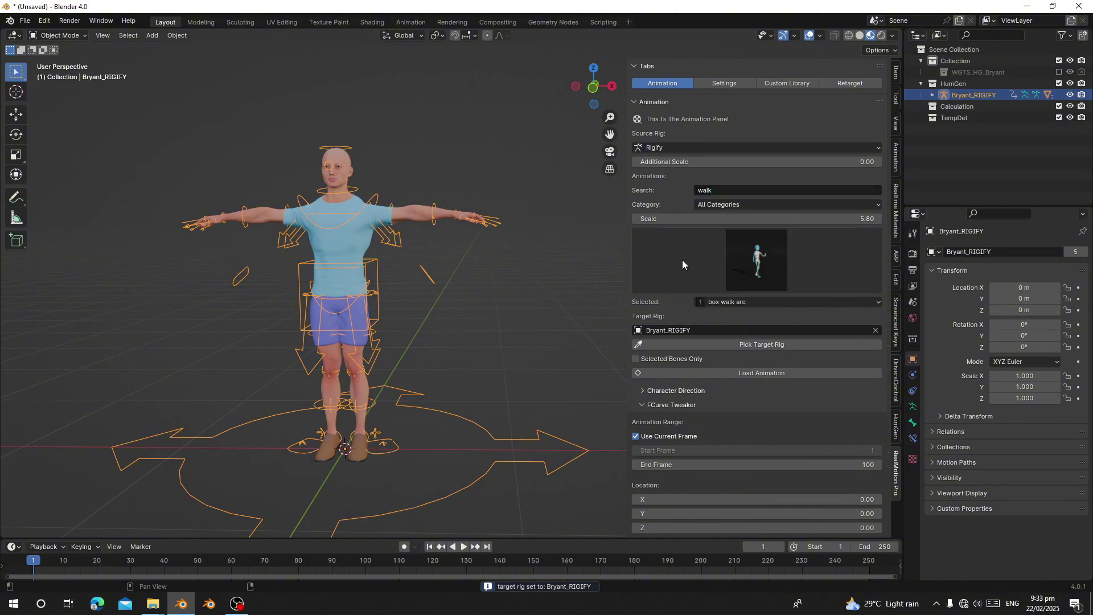
left_click(717, 302)
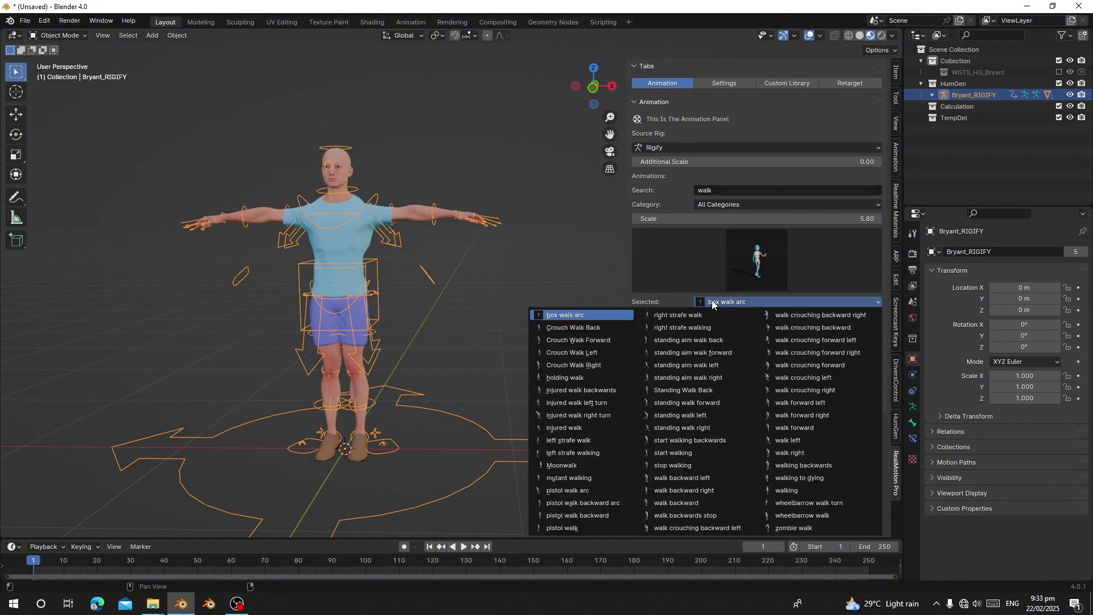
left_click(811, 488)
left_click(710, 378)
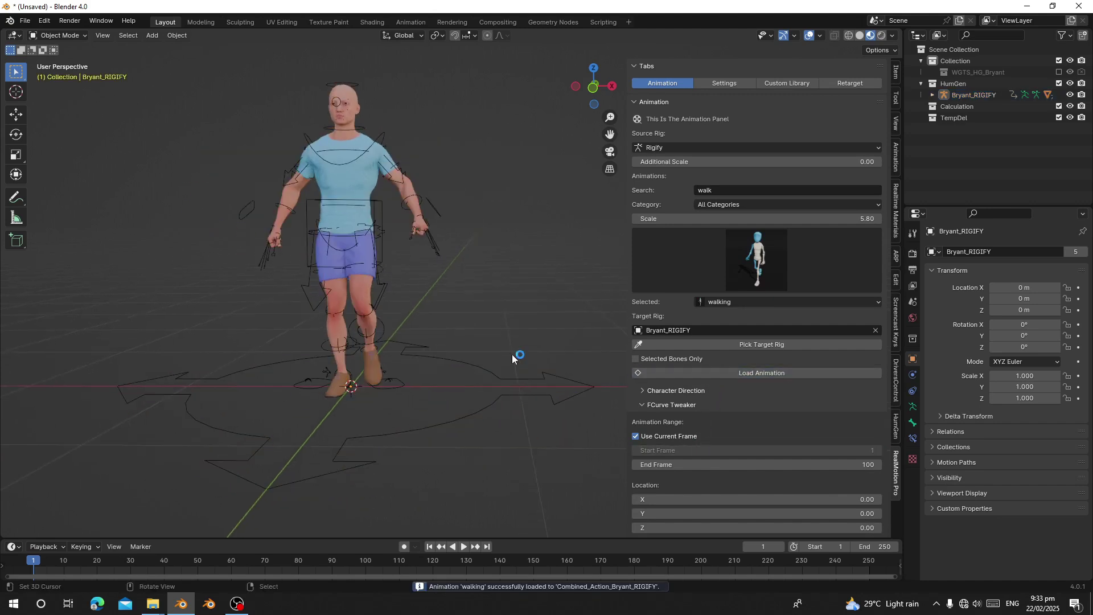
Play the walking animation from the side of the character, and play it again in Solid shading.
middle_click_drag(570, 114, 468, 224)
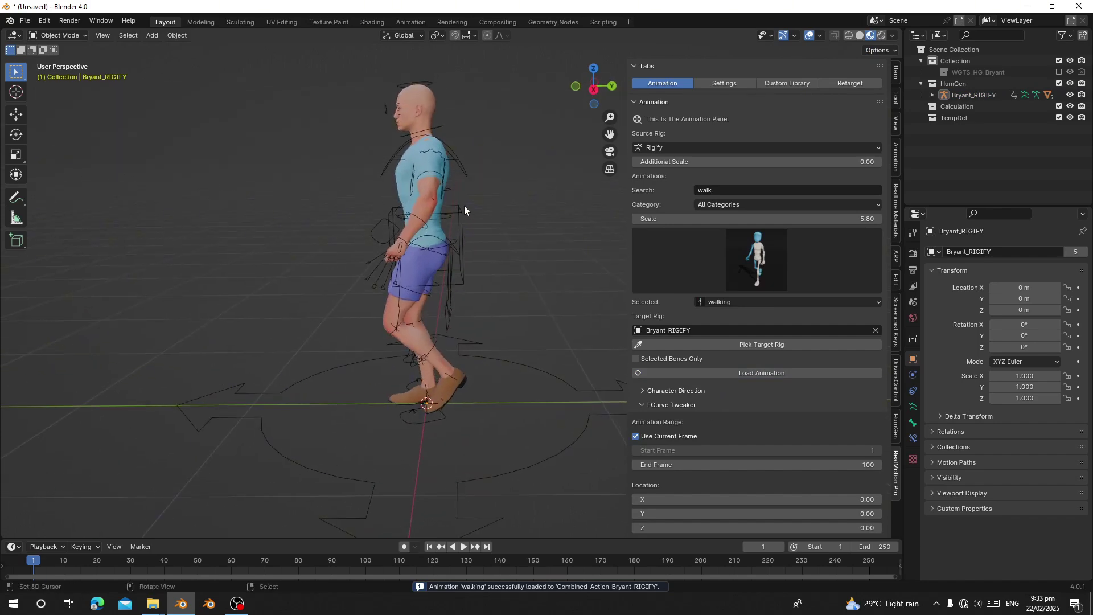
left_click(464, 206)
scroll(462, 257, "down", 3)
key("space")
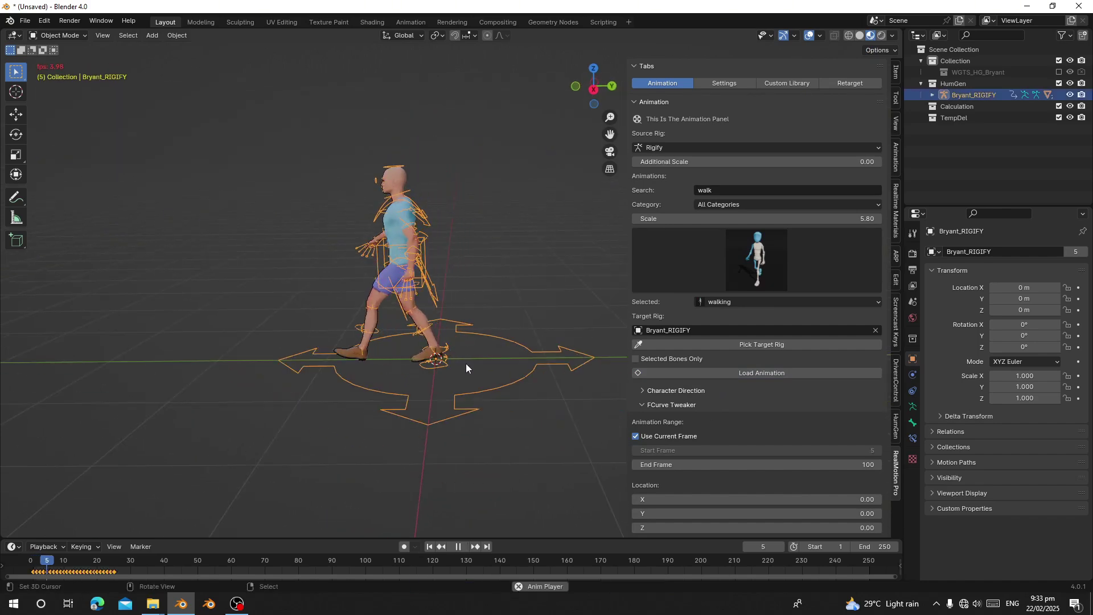
key("space")
left_click(859, 35)
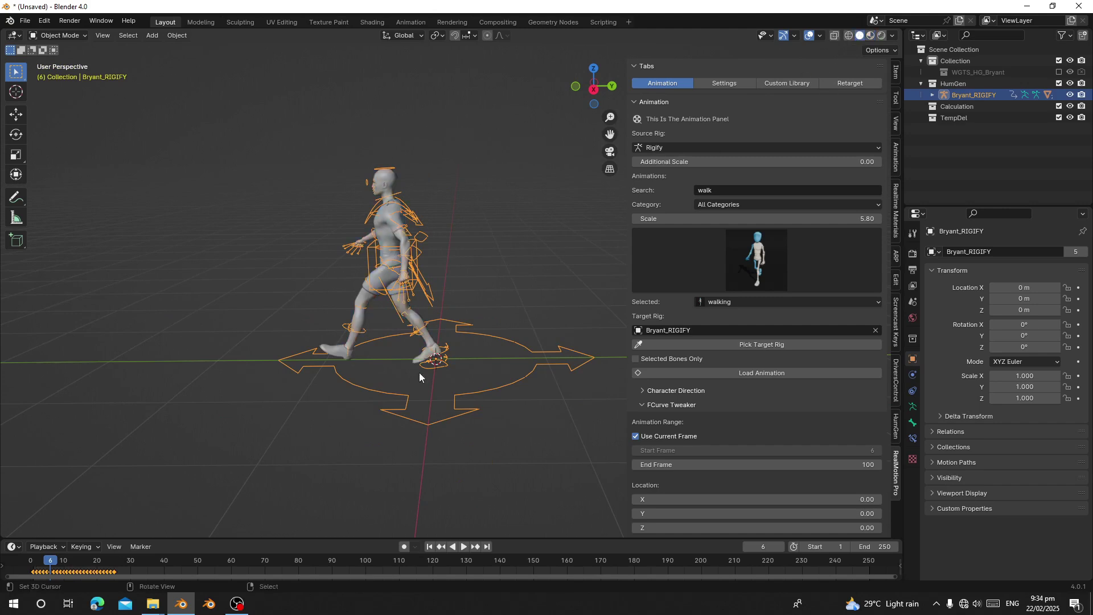
key("space")
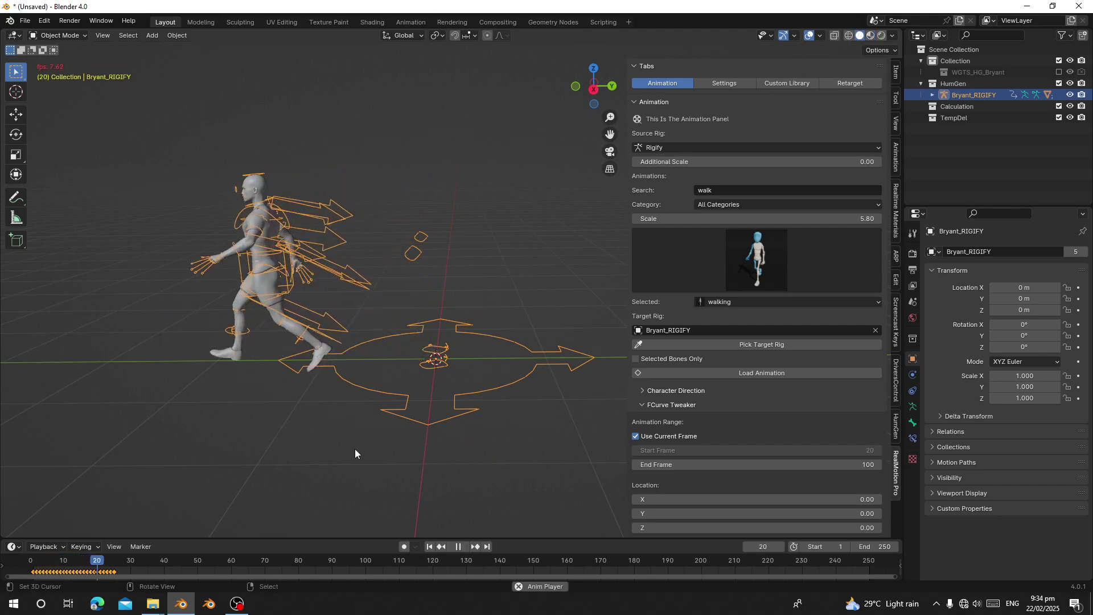
Stop playback and hide the IK and Tweak rig layers of both arms.
key("space")
middle_click_drag(259, 325, 285, 334, "shift")
left_click(896, 72)
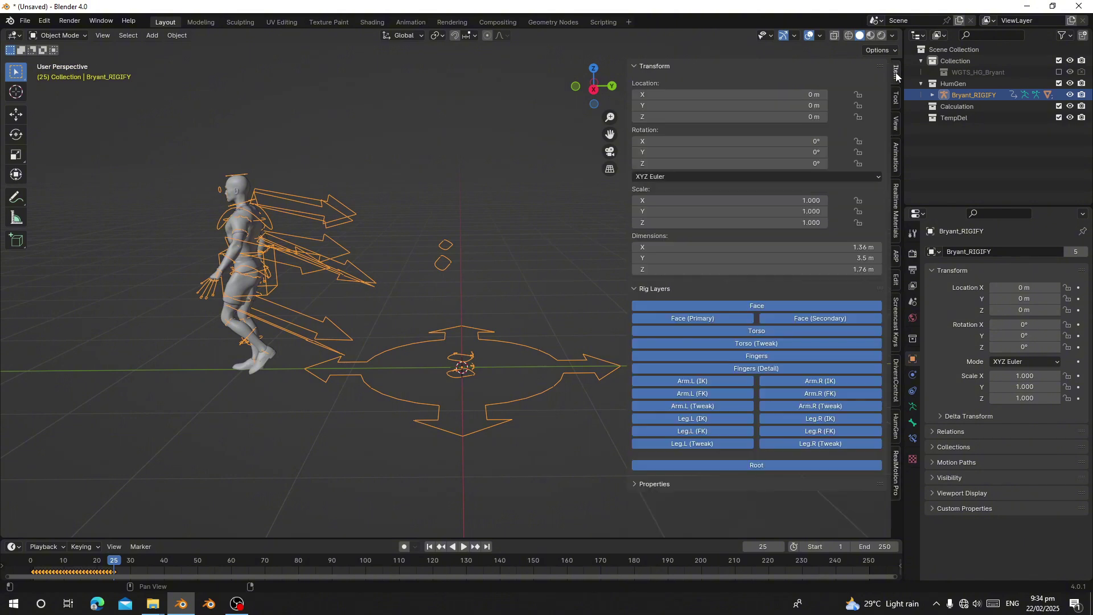
middle_click_drag(400, 337, 589, 316)
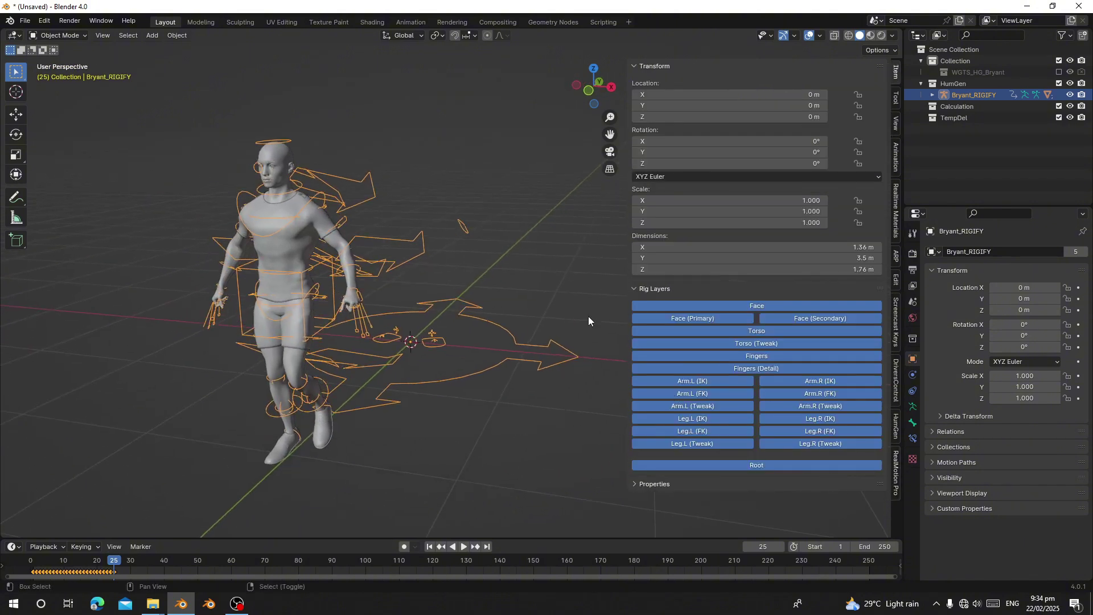
left_click(681, 379)
left_click(792, 381)
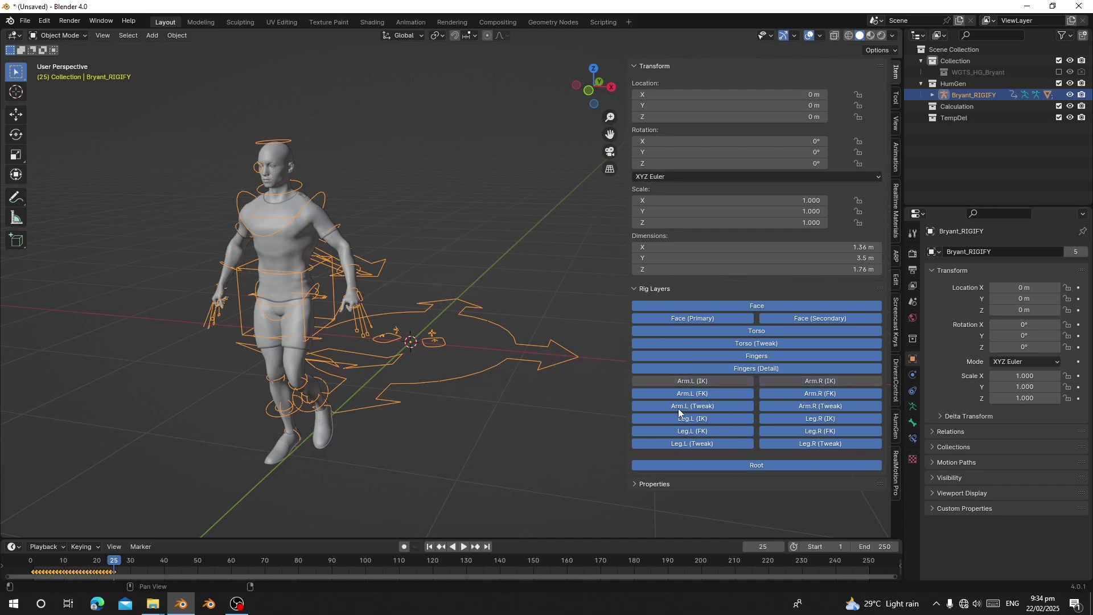
left_click(677, 408)
left_click(791, 404)
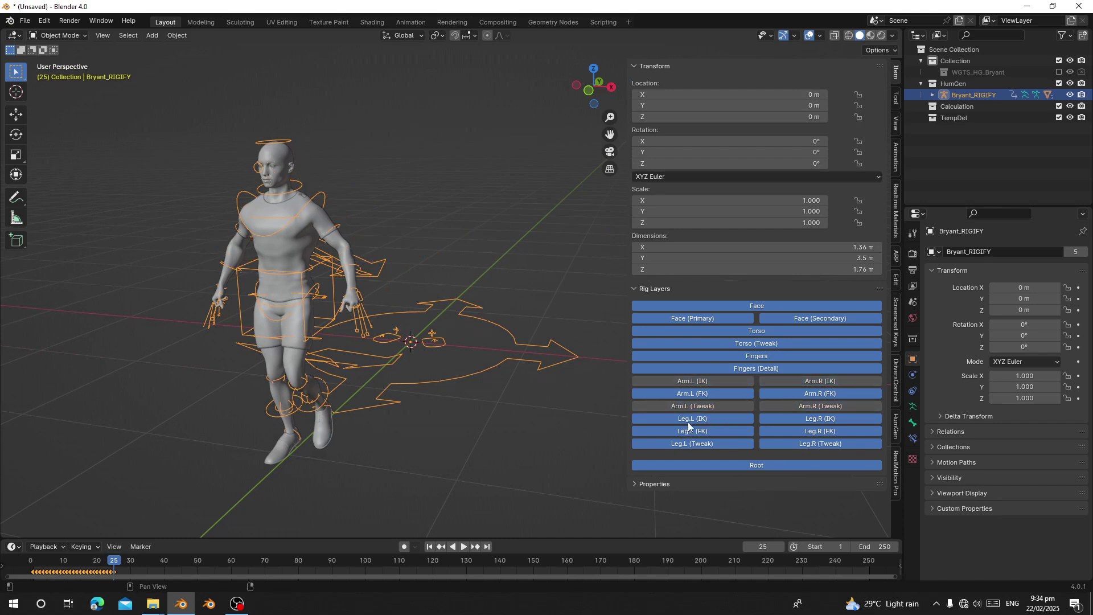
Hide the IK and Tweak rig layers of both legs, plus the Fingers layer.
left_click(688, 420)
left_click(788, 418)
left_click(713, 442)
left_click(783, 444)
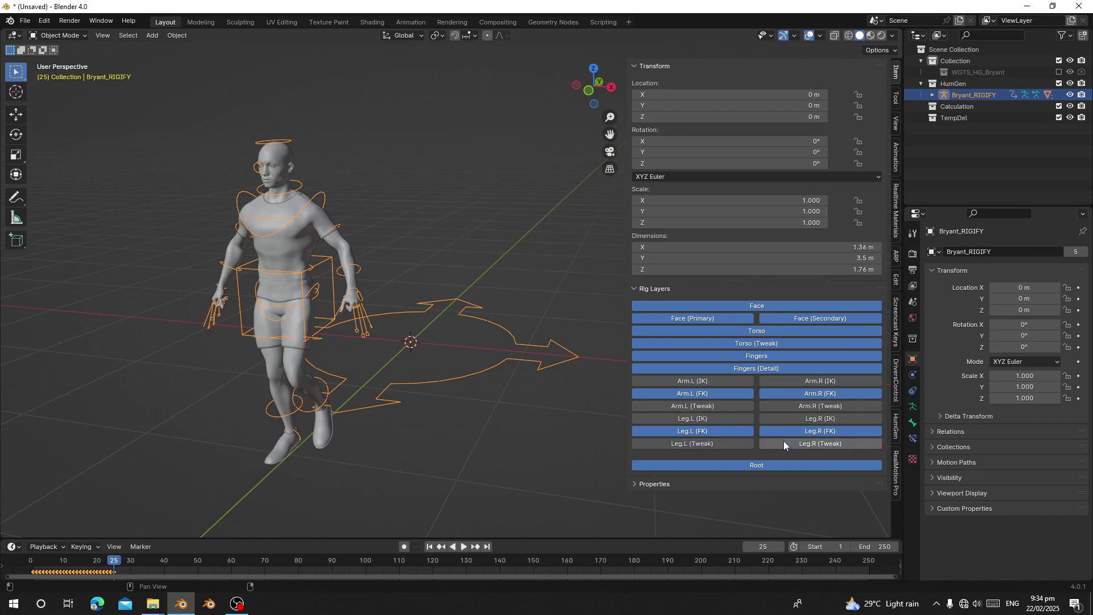
left_click(750, 356)
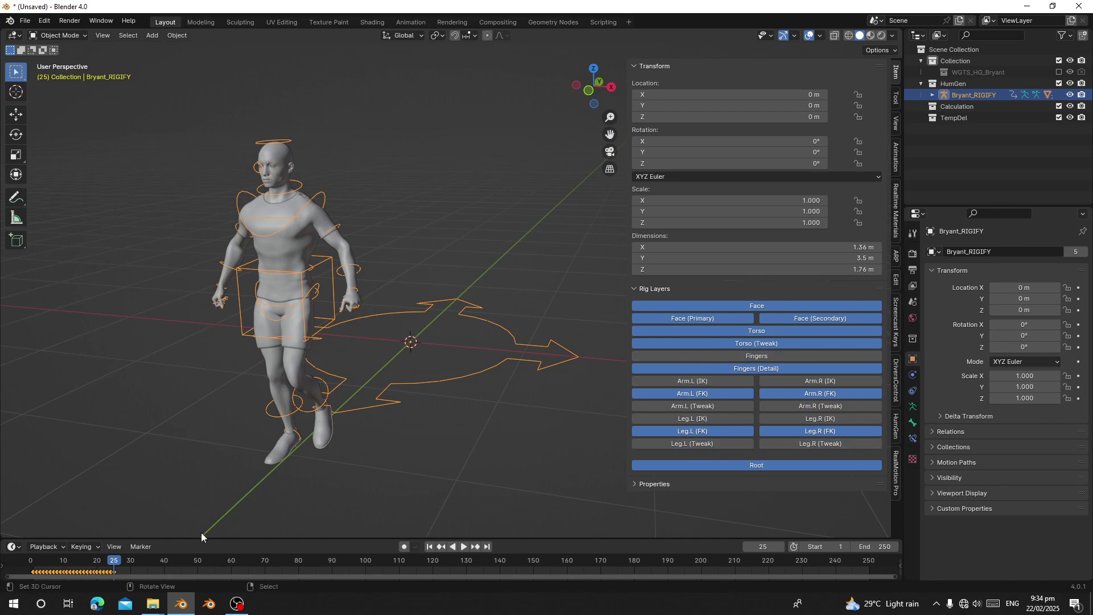
Enlarge the timeline area and replay the walking animation from its first frame, viewing the character from the front.
left_click_drag(202, 533, 222, 444)
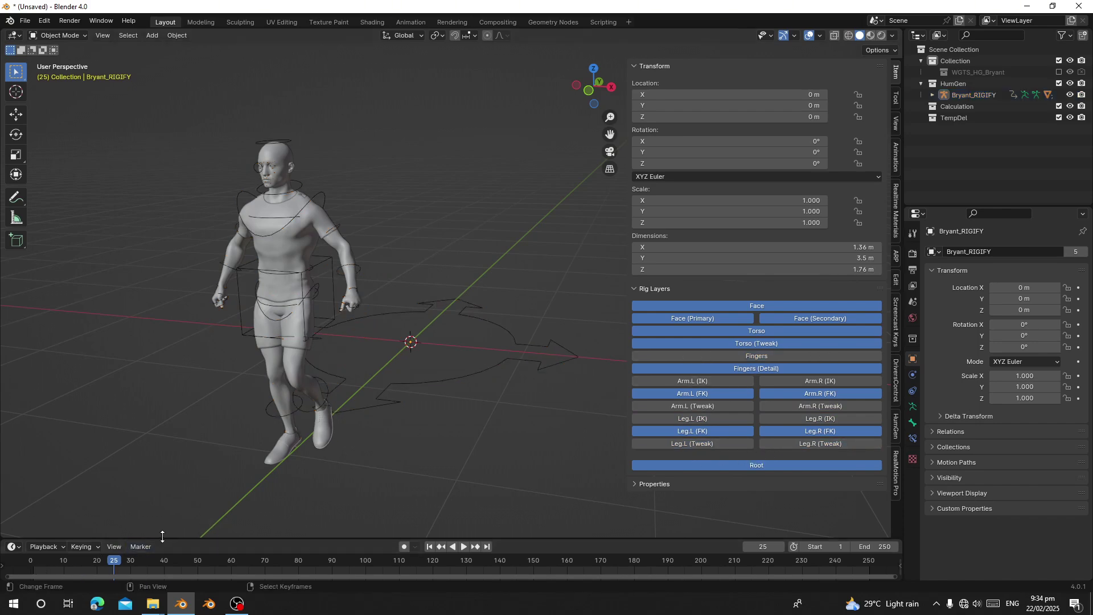
left_click_drag(162, 536, 188, 436)
right_click(274, 363)
left_click_drag(114, 478, 33, 484)
key("space")
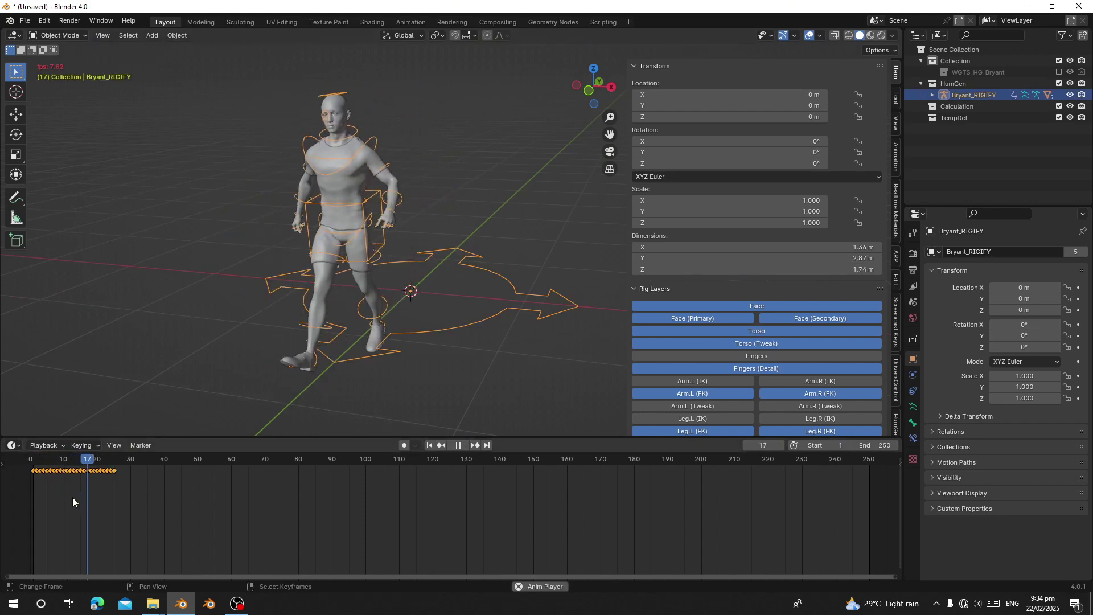
middle_click_drag(186, 362, 211, 378)
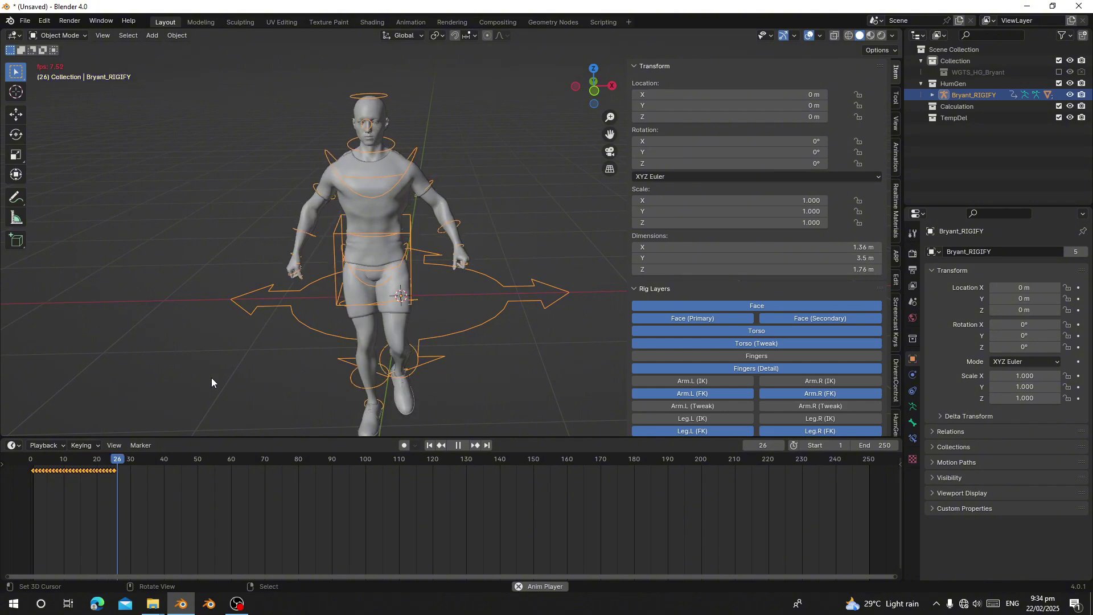
key("space")
At frame 26, load the walking animation onto the character's rig again and recall it to continue from the first walk.
middle_click_drag(161, 497, 309, 489)
scroll(267, 499, "up", 8)
left_click(278, 473)
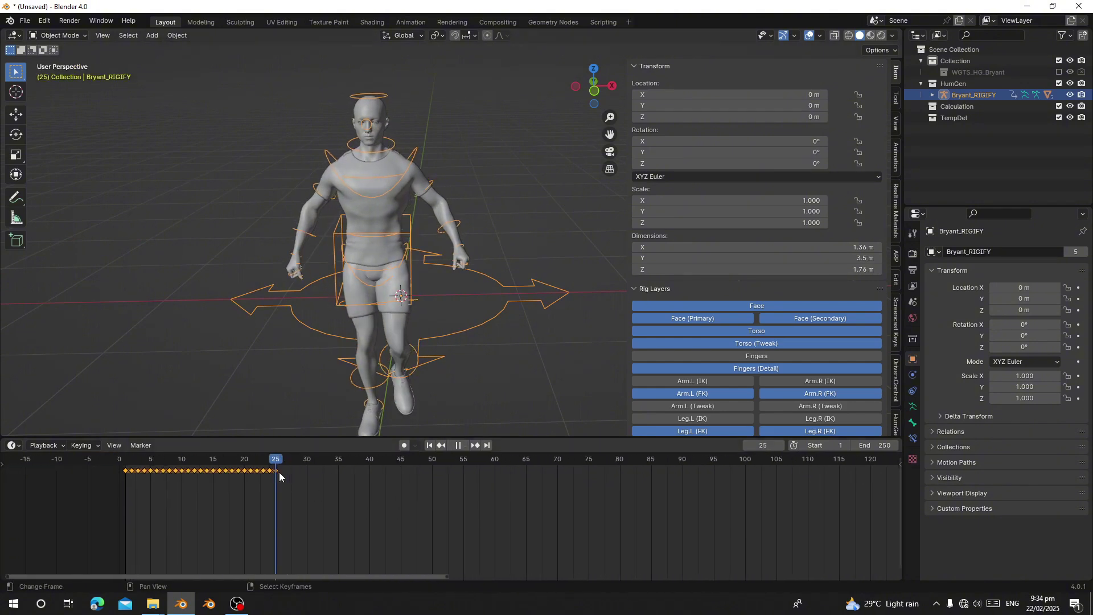
left_click_drag(279, 473, 281, 473)
scroll(897, 426, "down", 3)
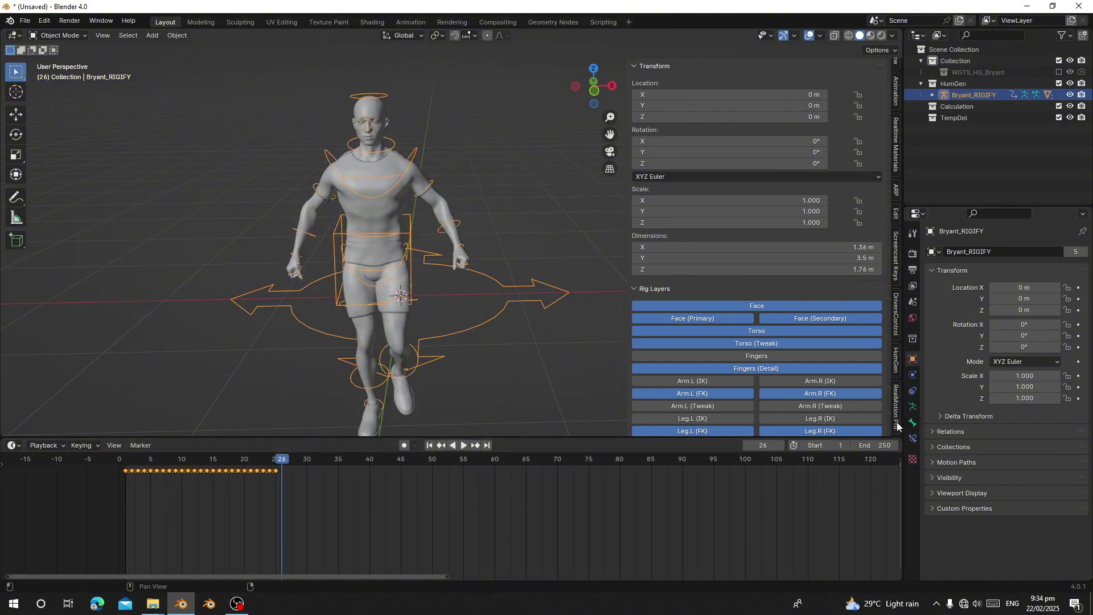
left_click(895, 403)
scroll(837, 376, "down", 4)
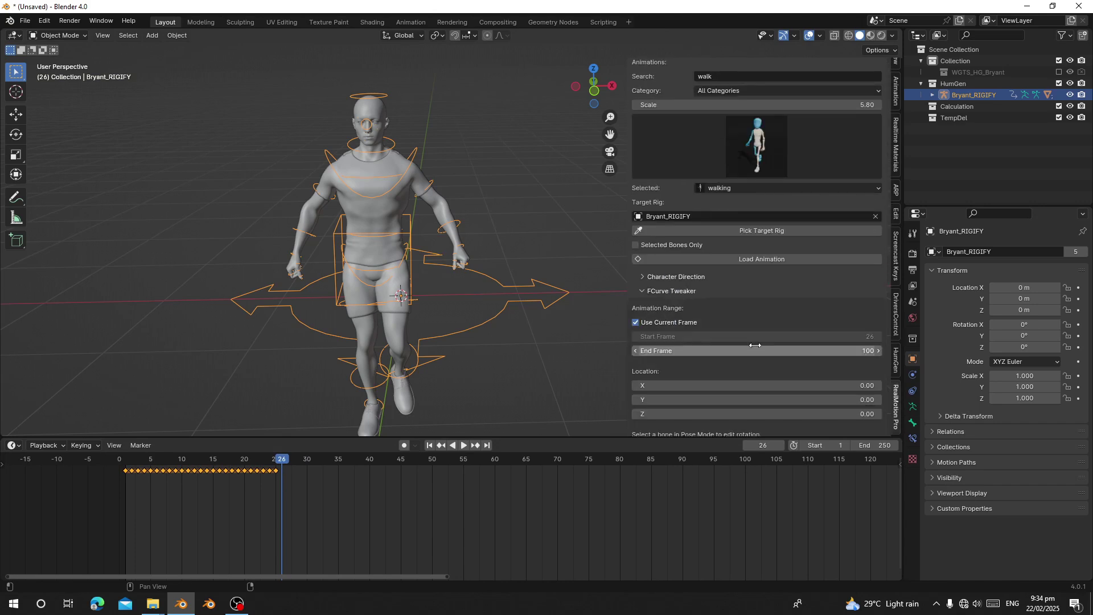
left_click(719, 229)
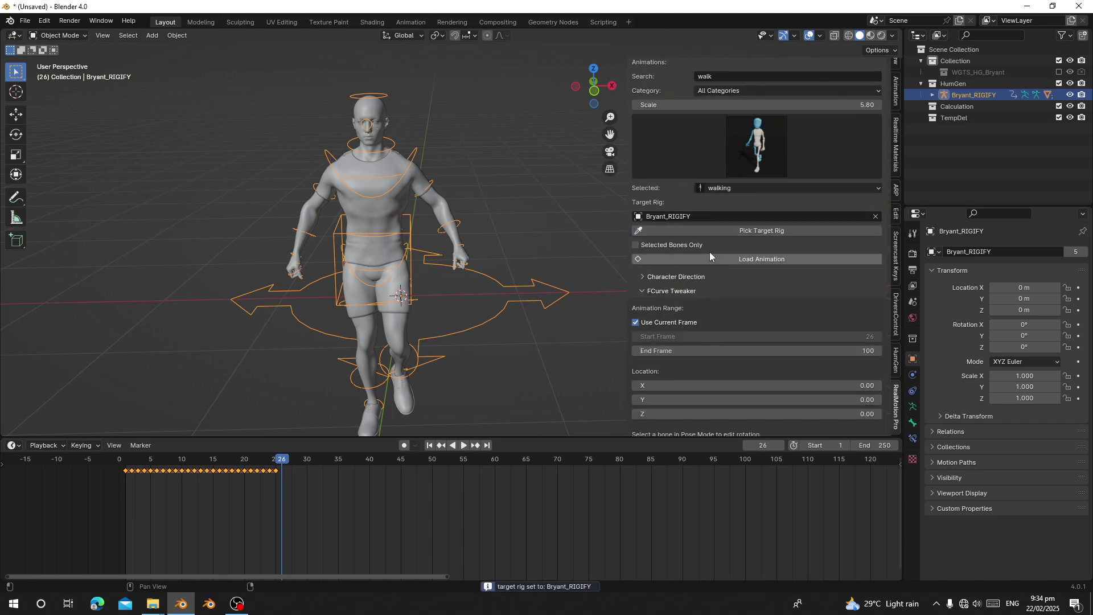
scroll(709, 252, "up", 2)
left_click(683, 307)
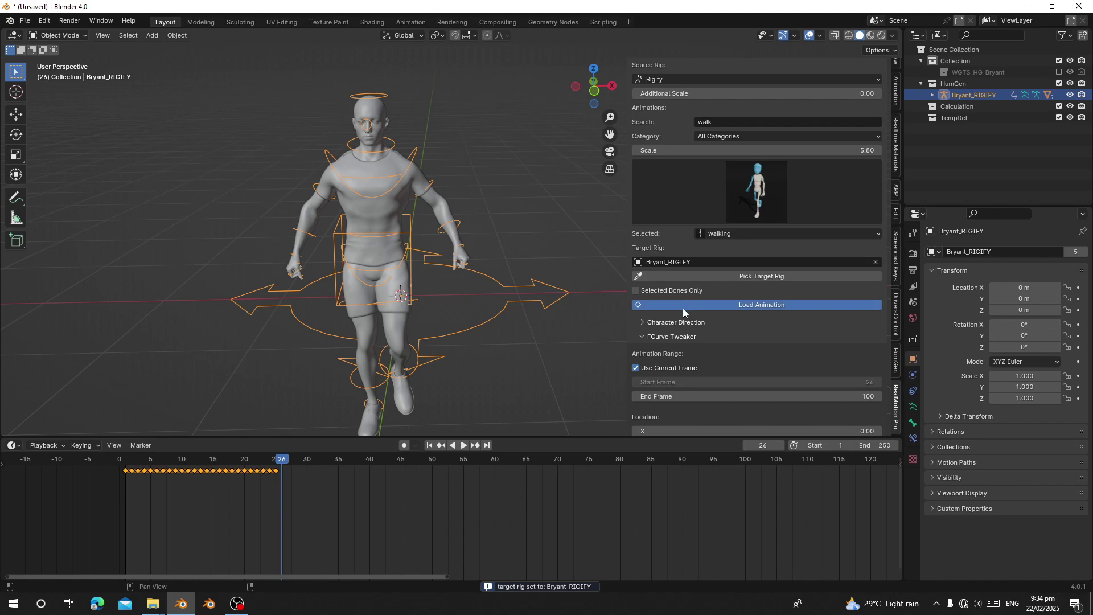
scroll(724, 370, "down", 6)
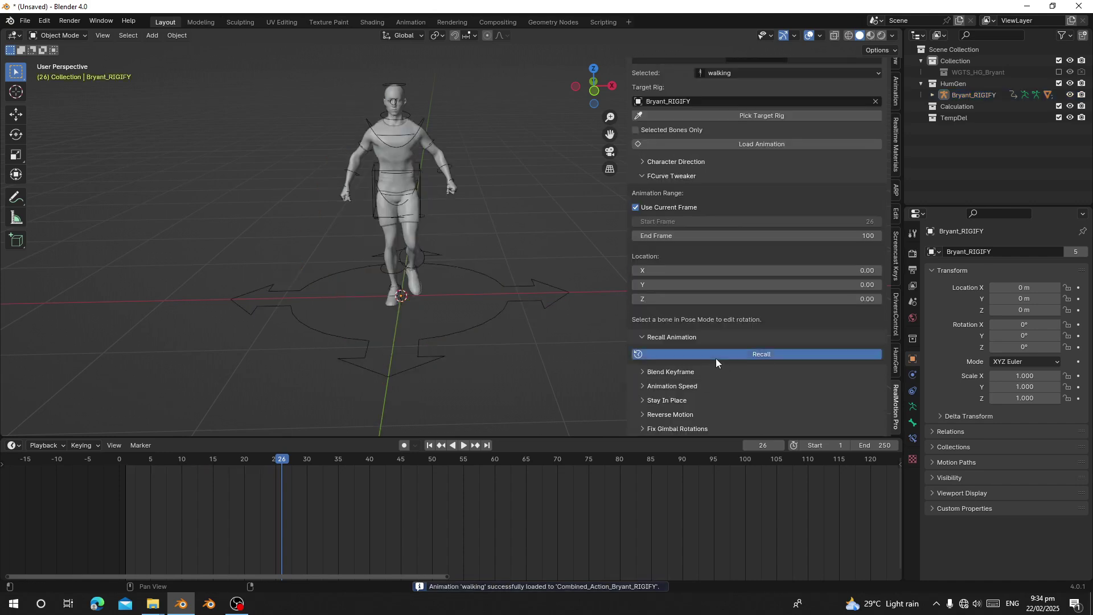
Reselect the rig and play the two chained walk cycles starting from frame 10.
right_click(423, 345)
left_click(181, 484)
scroll(432, 364, "down", 5)
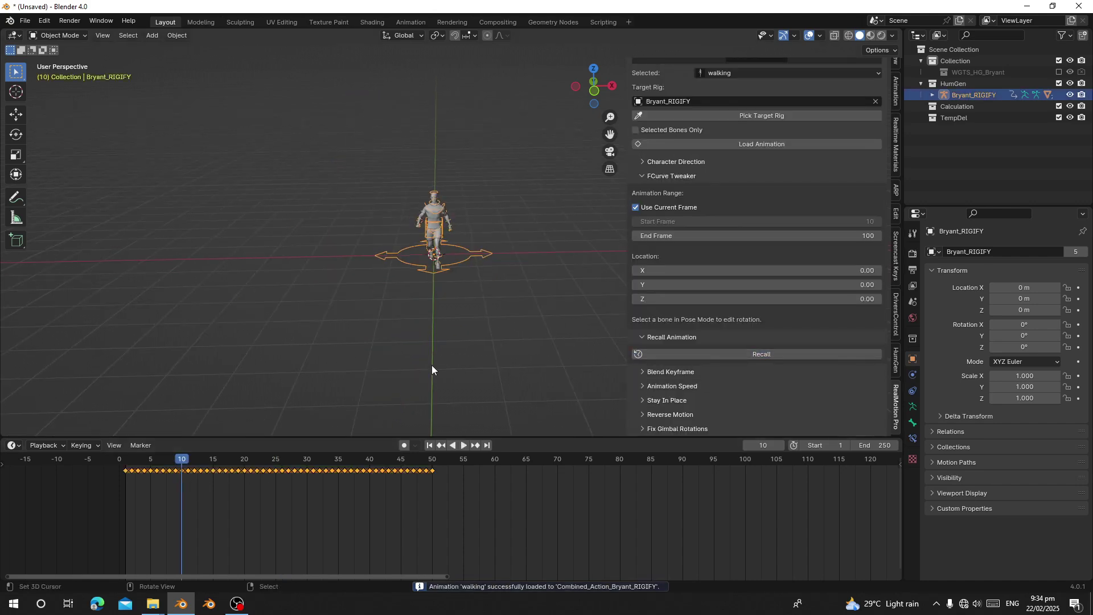
key("space")
scroll(435, 365, "up", 3)
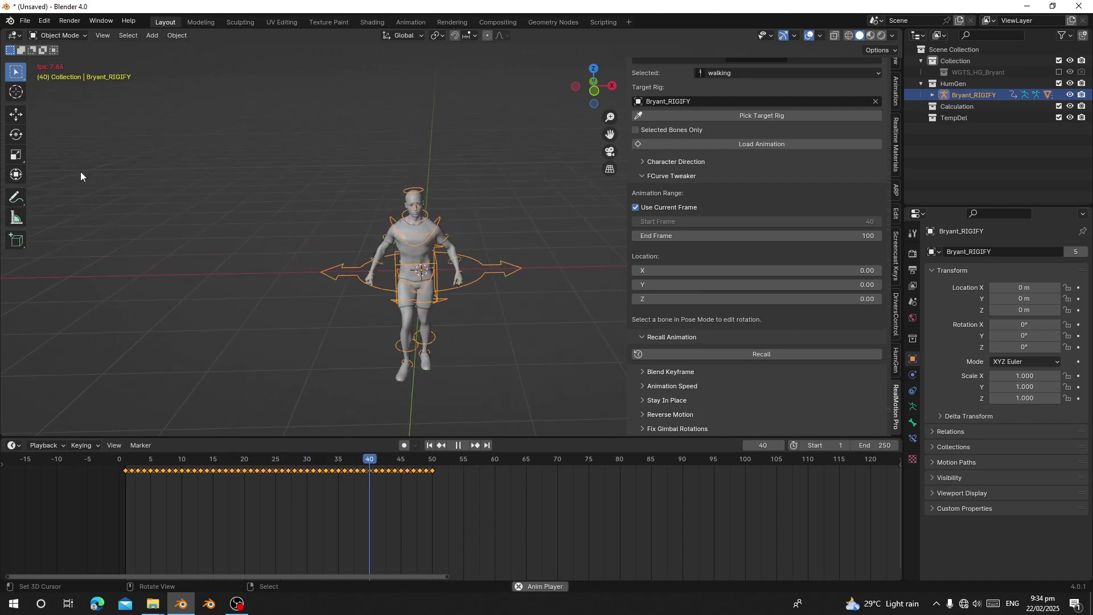
key("space")
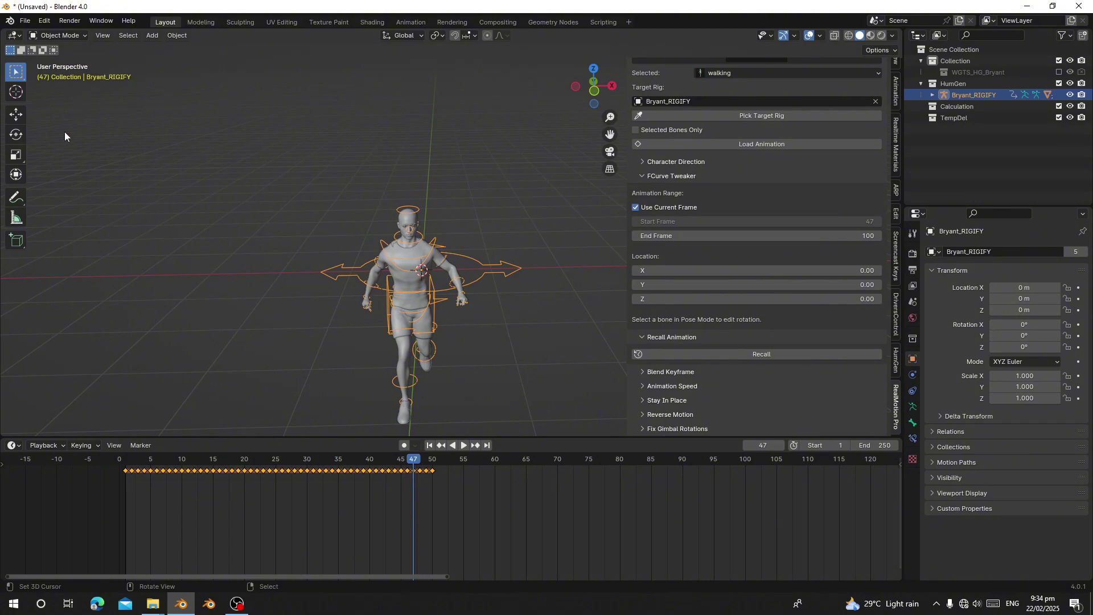
Enable Simplify with a viewport Max Subdivision of 0, and play the walk from the side in Material Preview shading.
left_click(913, 255)
left_click(940, 515)
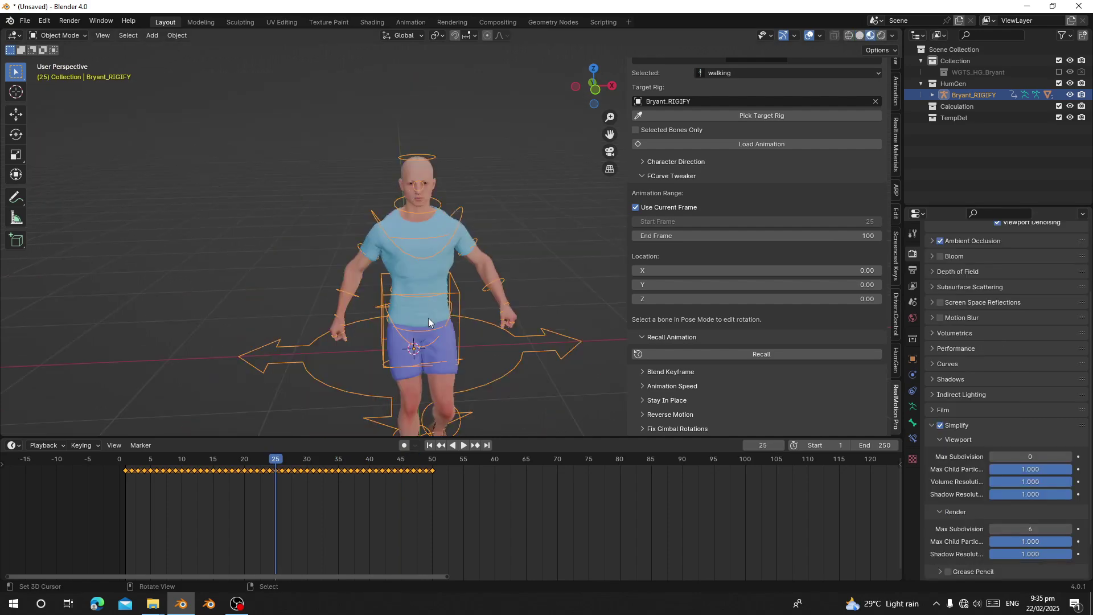
middle_click_drag(429, 323, 456, 320)
key("space")
scroll(421, 481, "up", 3)
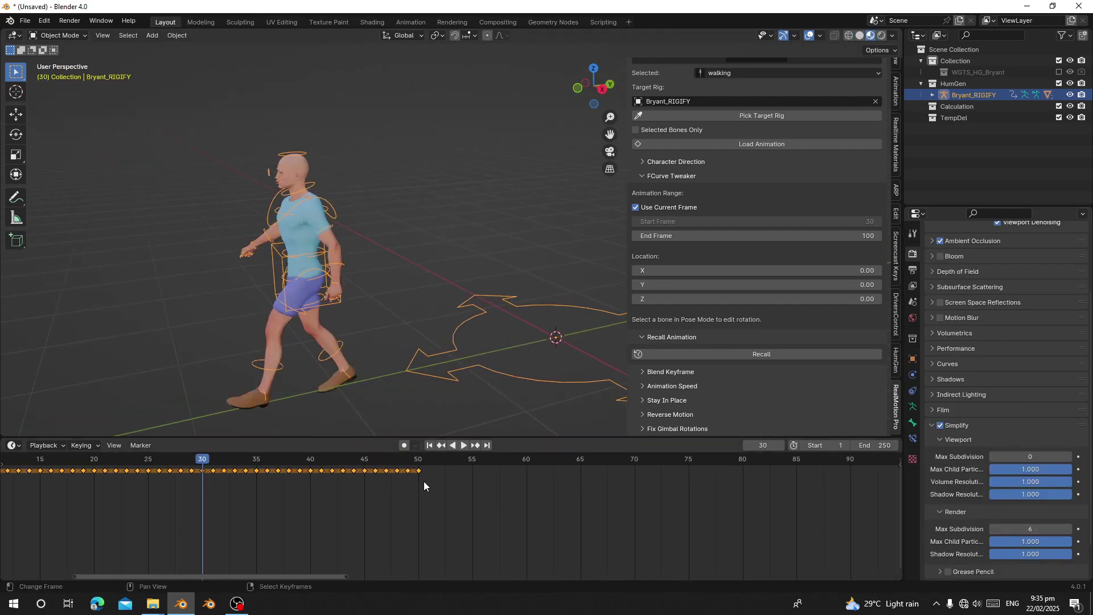
At frame 51, search the animation library for "run", load the "running" animation onto the rig and recall it to follow the walk.
key("space")
scroll(819, 140, "up", 6)
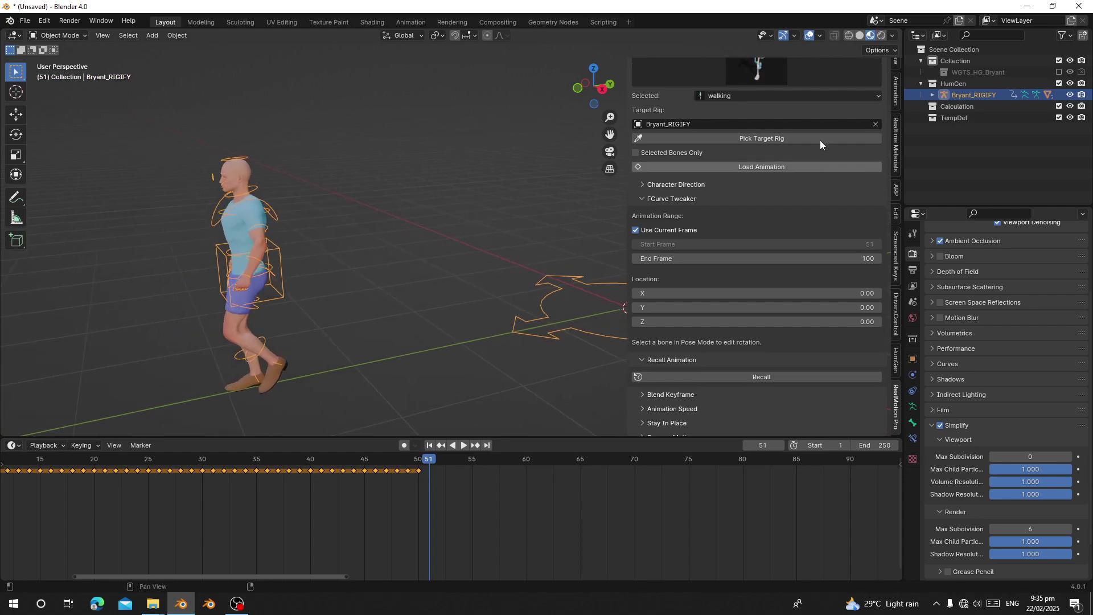
left_click(728, 96)
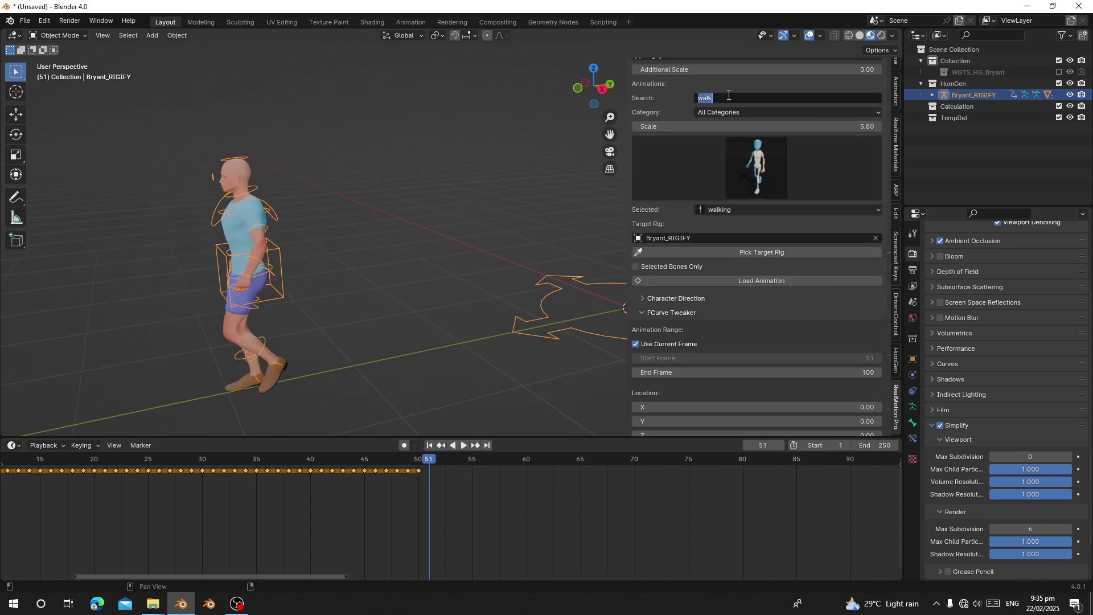
type("run")
key("Return")
left_click(722, 282)
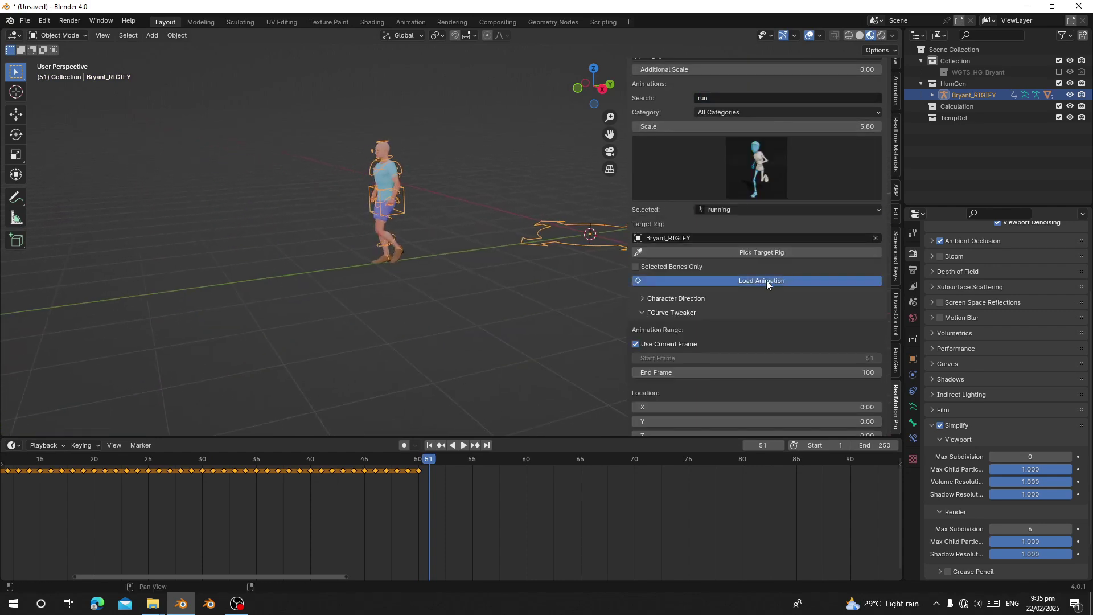
scroll(715, 341, "down", 6)
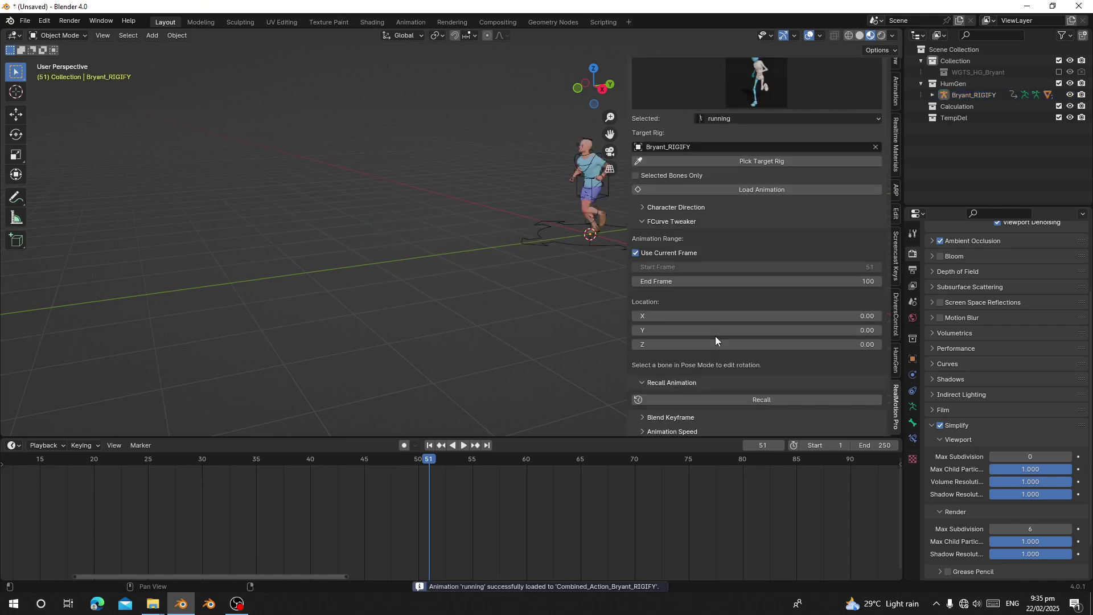
left_click(711, 354)
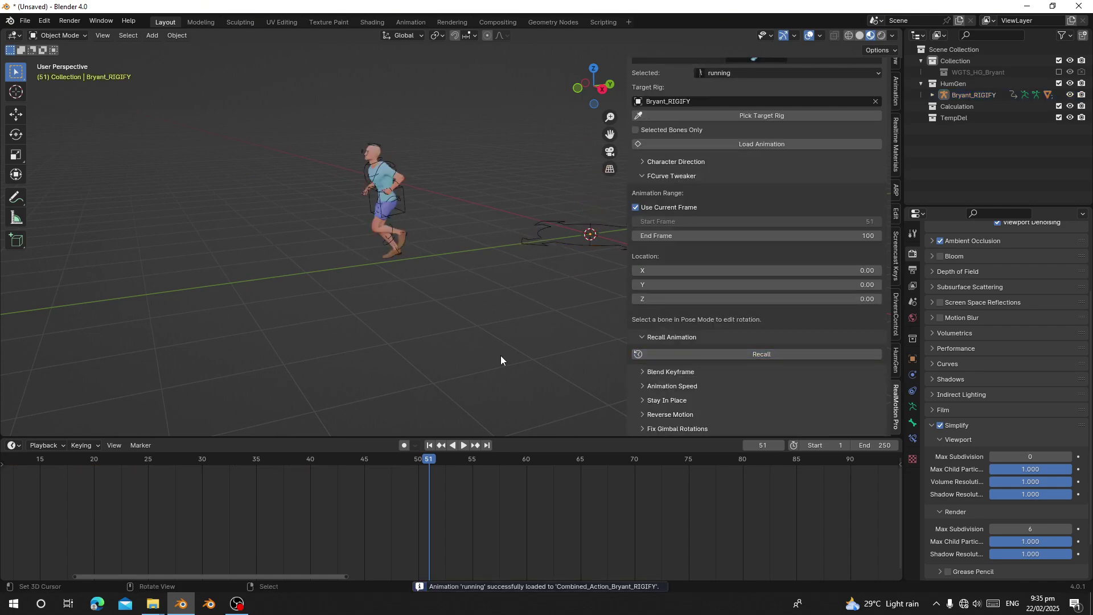
Play the running section from frame 51, reselect the rig and view the character's upper body from the front.
key("space")
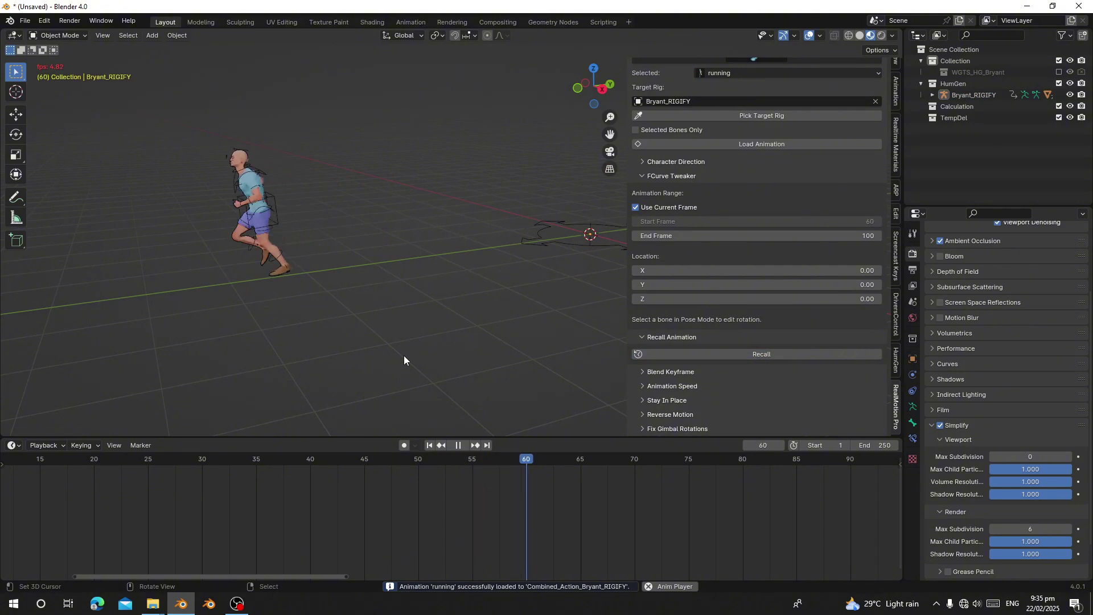
key("space")
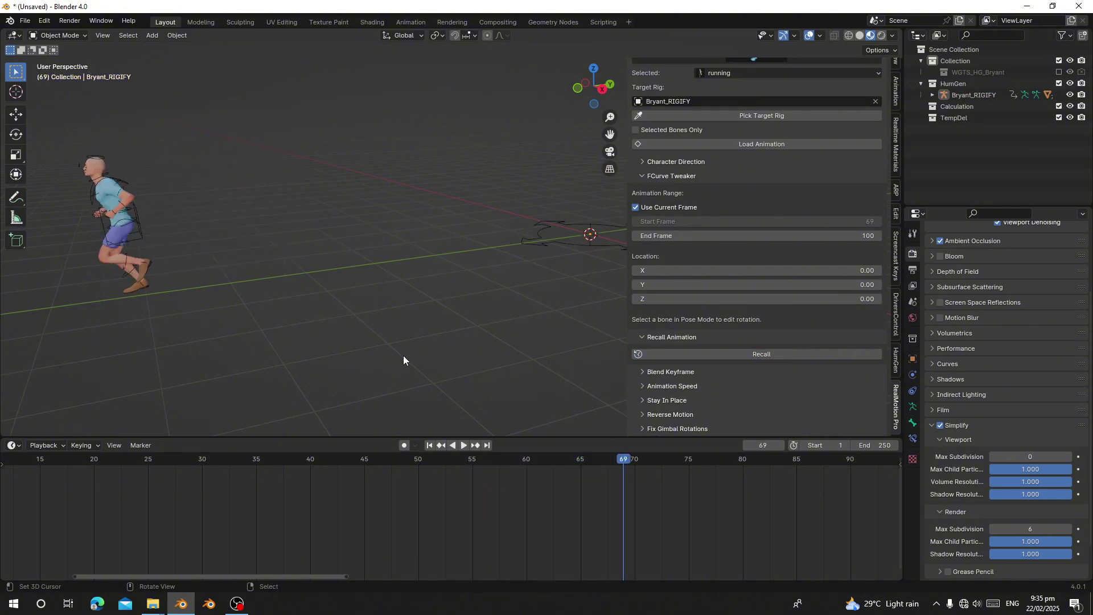
left_click(137, 223)
middle_click_drag(136, 224, 564, 423)
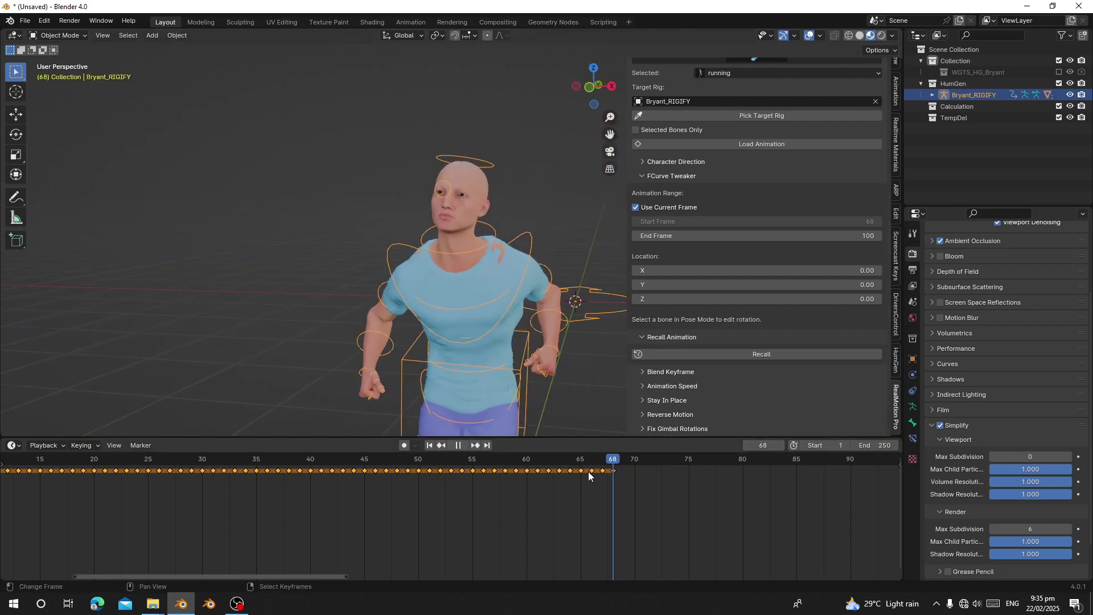
Go to frame 64 and examine closely how the shirt covers the body around the shoulders.
left_click_drag(589, 471, 570, 472)
scroll(512, 358, "up", 8)
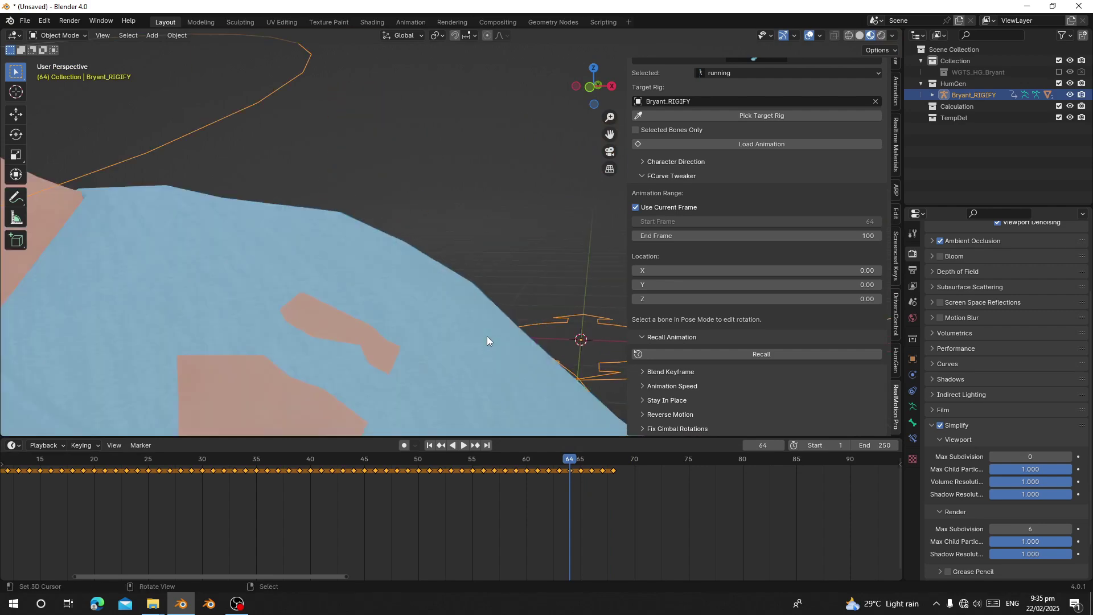
scroll(487, 341, "down", 5)
middle_click_drag(474, 245, 449, 282)
scroll(504, 304, "down", 4)
Select the character's body mesh and add a new shape key to it.
left_click(422, 221)
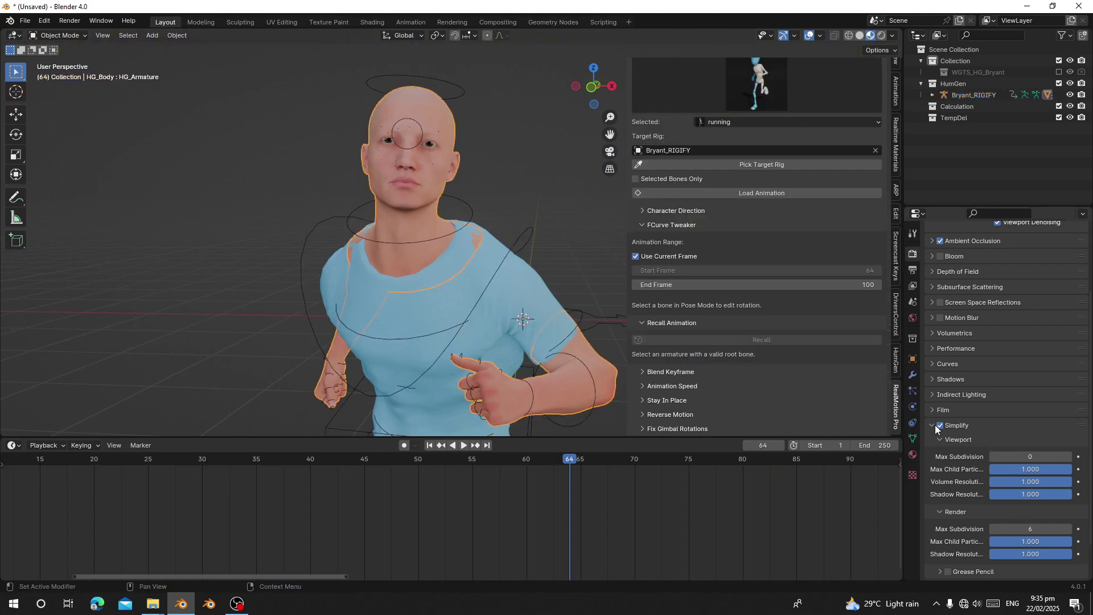
left_click(912, 438)
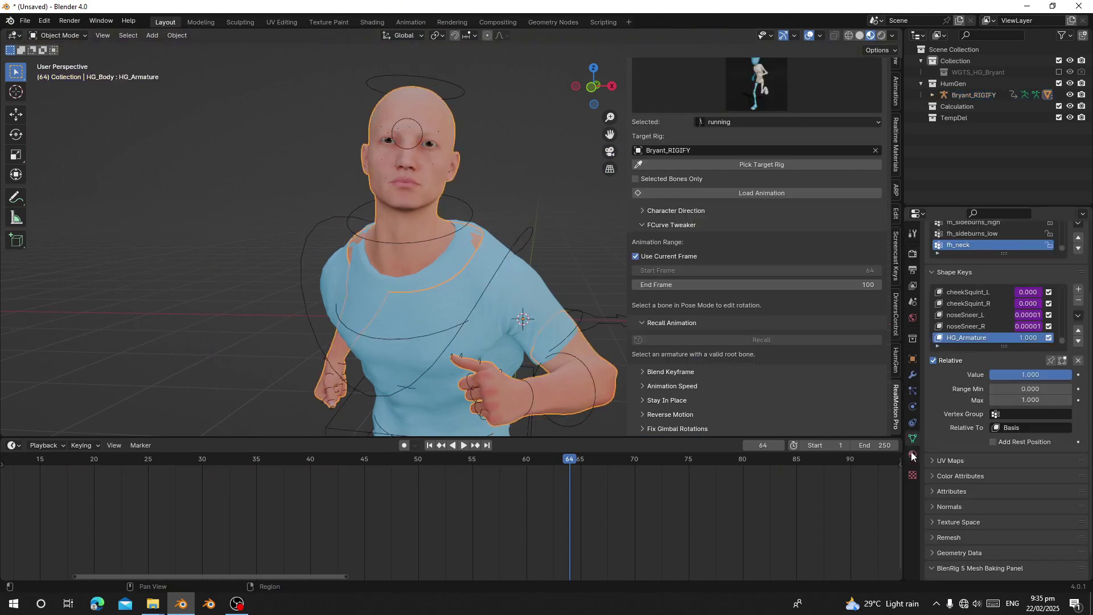
left_click(1077, 291)
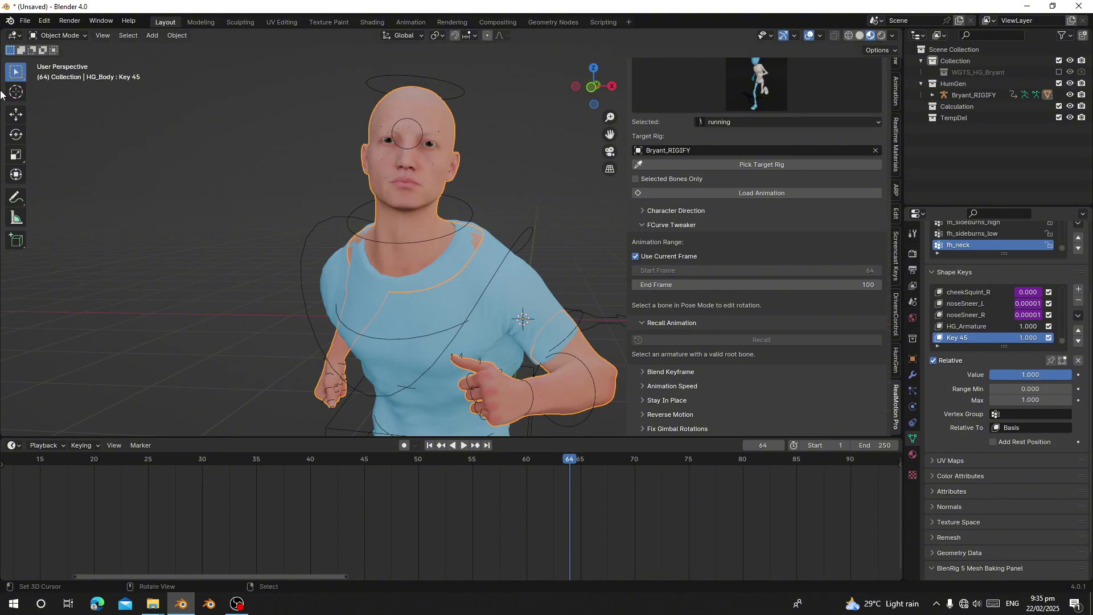
In Sculpt Mode, tuck the body's shoulder skin under the shirt using the Grab brush with a 117 px radius.
left_click(86, 36)
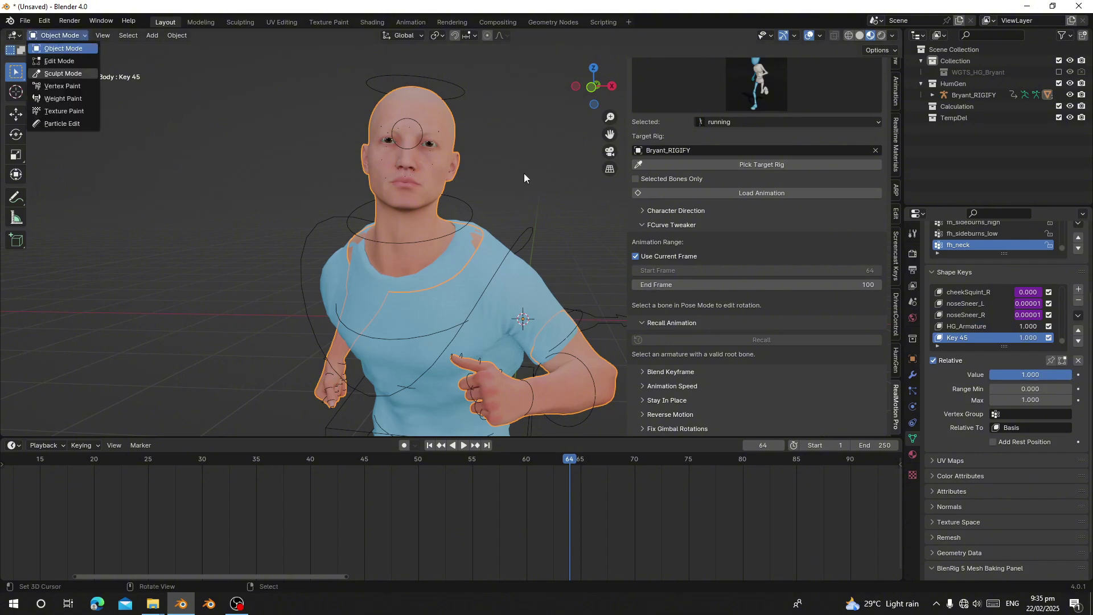
key("s")
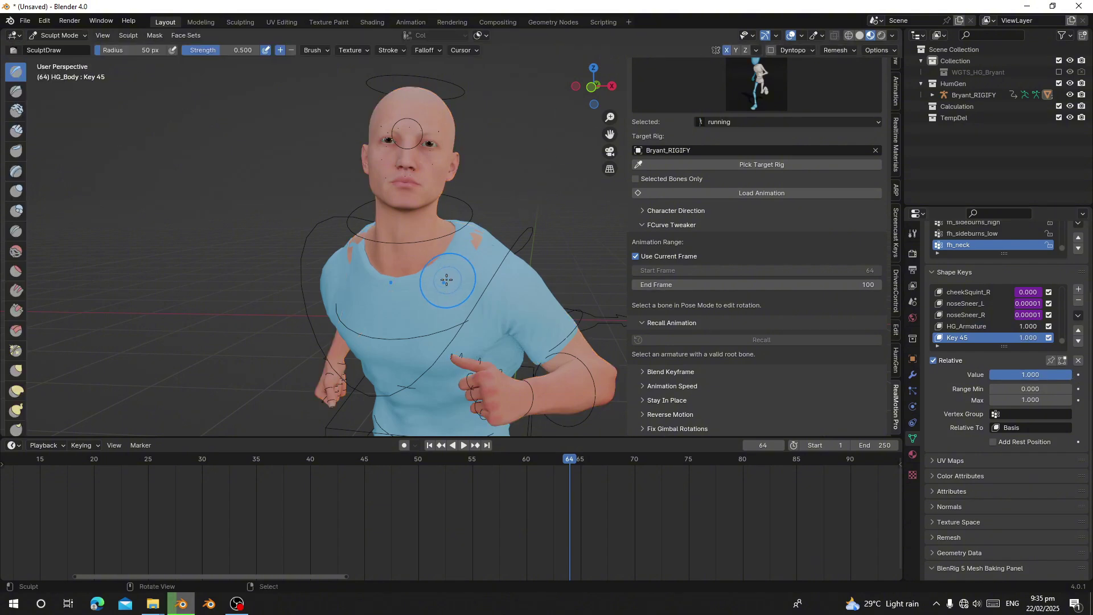
key("g")
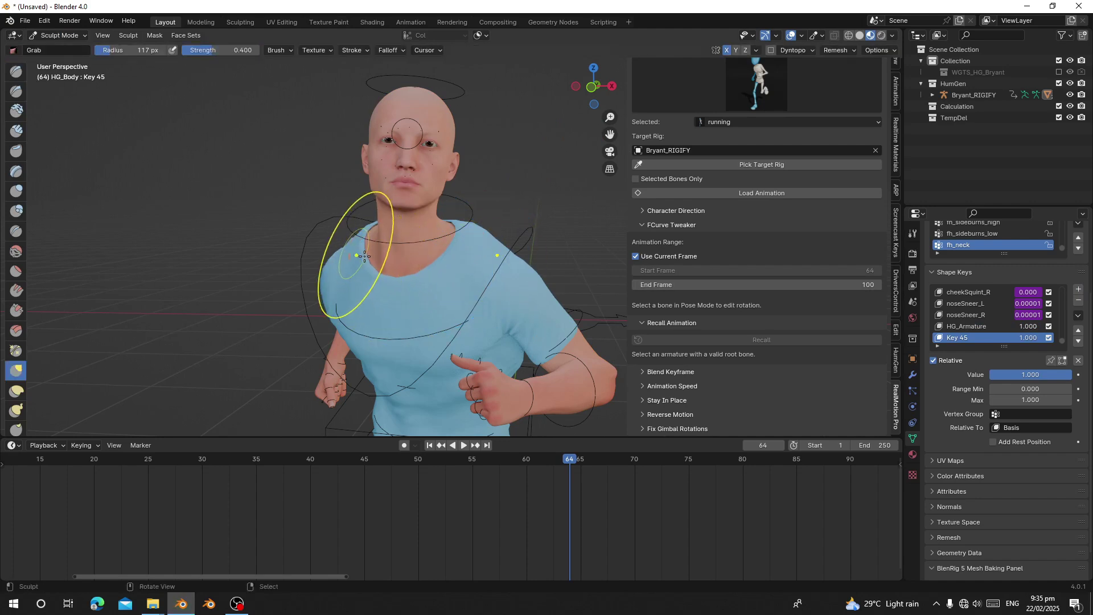
Check the sculpted shoulders from another angle and return the body mesh to Object Mode.
mouse_move(427, 269)
middle_mouse_down()
mouse_move(463, 275)
mouse_move(444, 264)
mouse_move(489, 260)
middle_mouse_up()
scroll(463, 276, "down", 2)
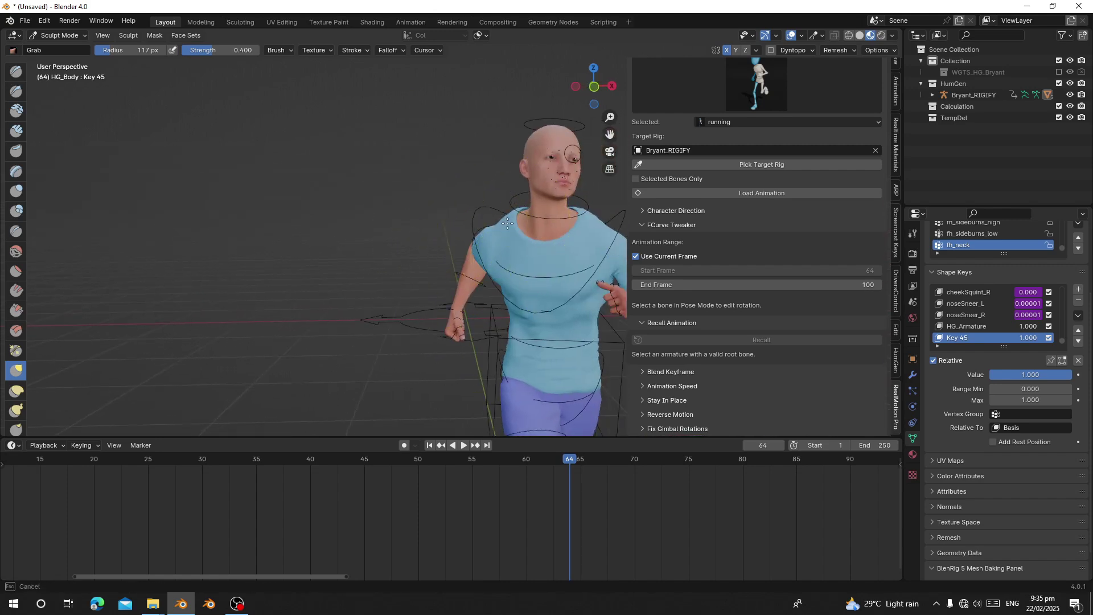
left_click(59, 36)
left_click(60, 45)
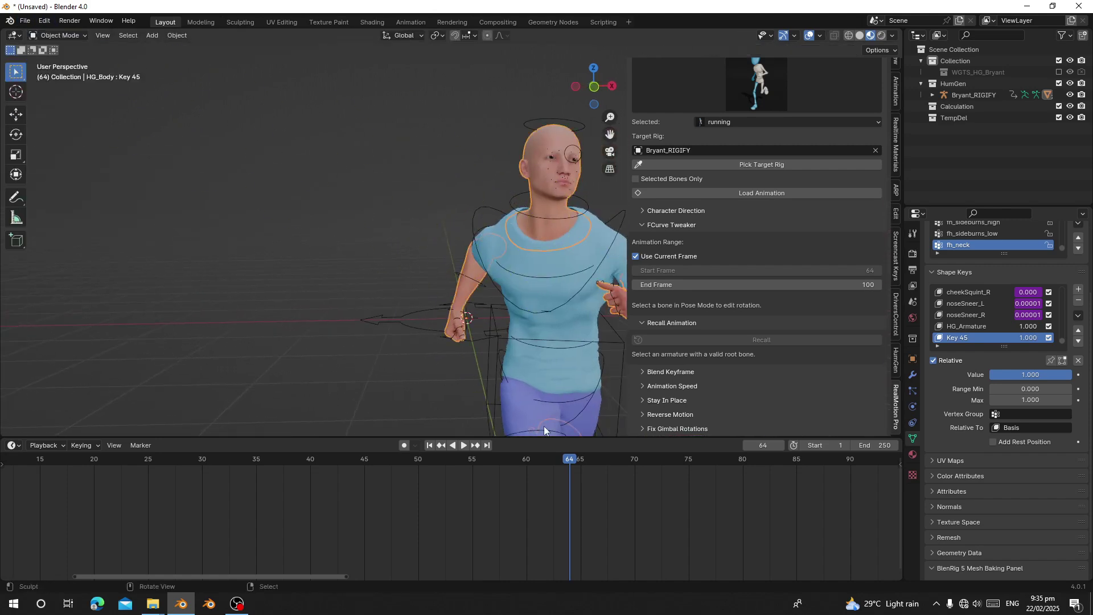
Play the animation from about frame 60 and examine how the shirt covers the body, stopping at frame 41.
left_click_drag(555, 479, 532, 478)
scroll(529, 473, "down", 1)
middle_click_drag(496, 360, 467, 358)
key("space")
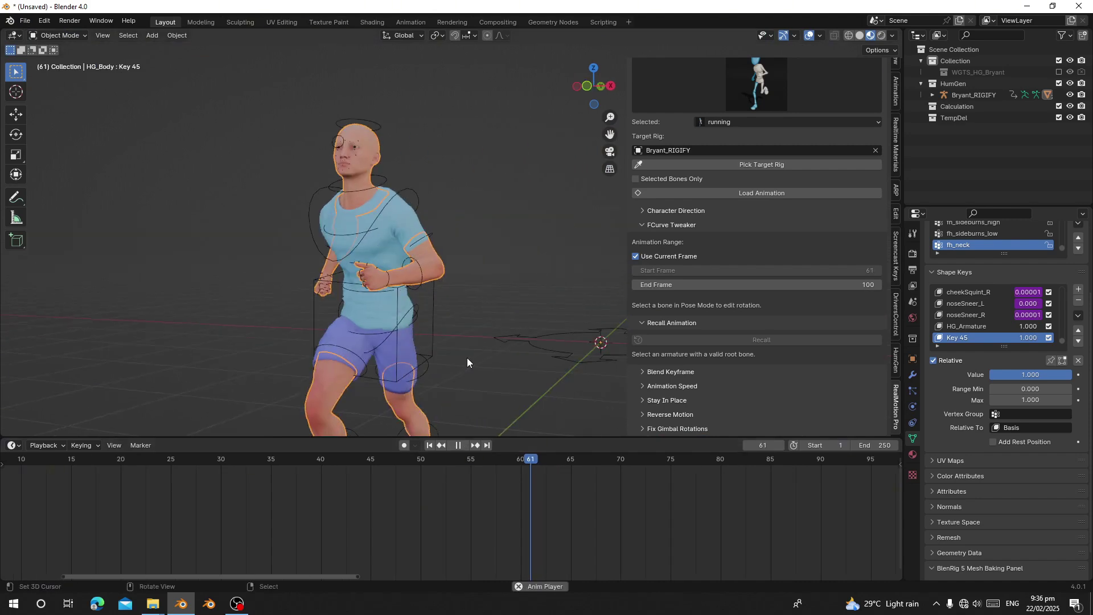
scroll(490, 314, "down", 4)
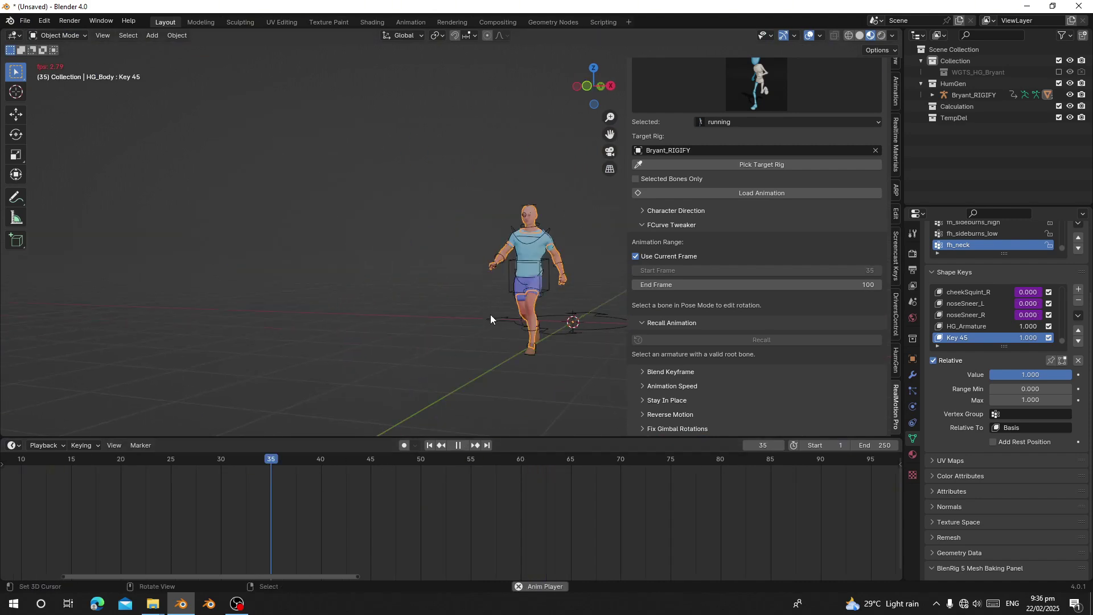
key("space")
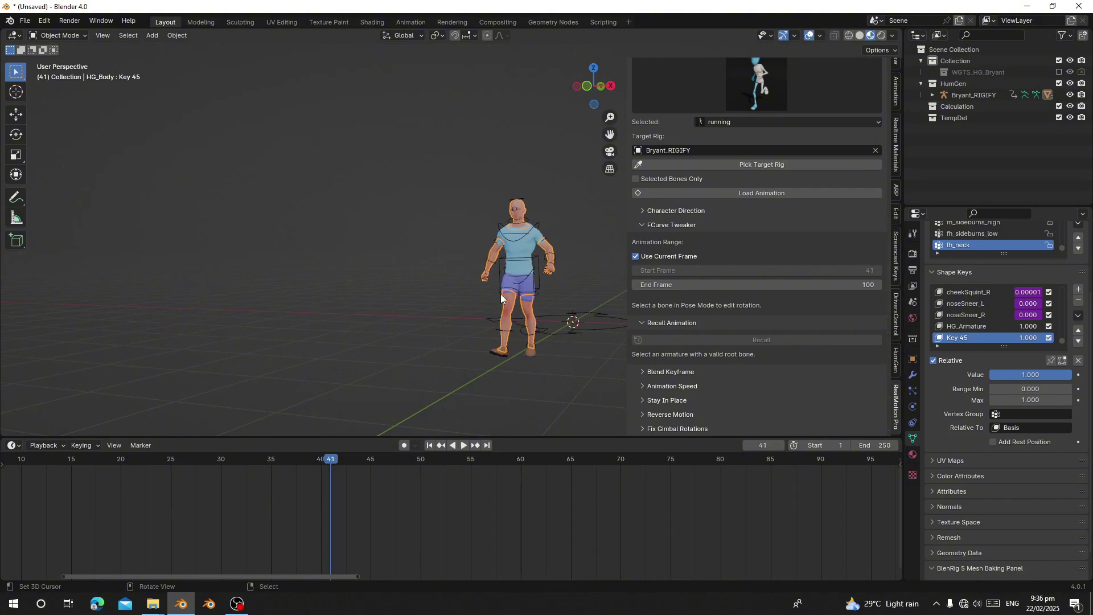
scroll(500, 294, "up", 6)
scroll(401, 339, "down", 1)
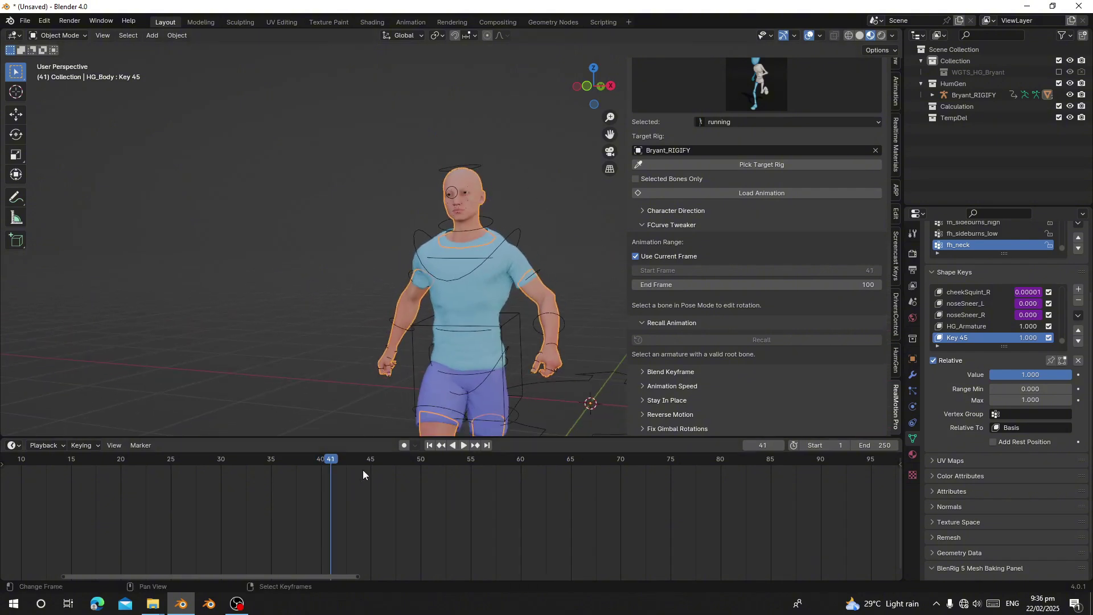
At frame 32, put the character's rig in Pose Mode with Solid shading and X-ray display enabled.
left_click(859, 35)
middle_click_drag(503, 325, 569, 329)
scroll(568, 329, "up", 1)
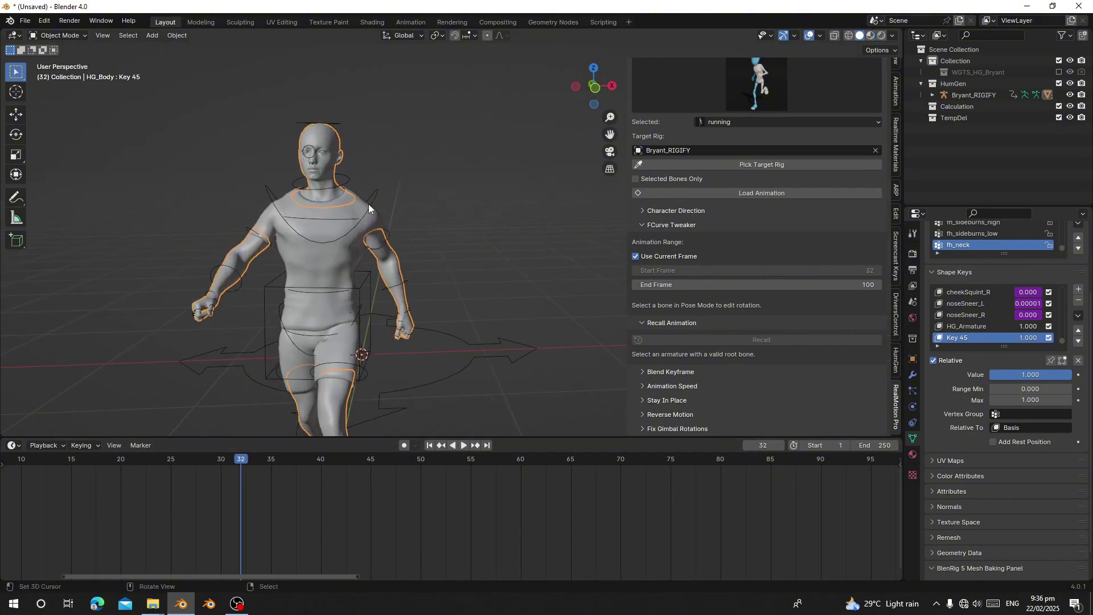
right_click(327, 201)
left_click(374, 190)
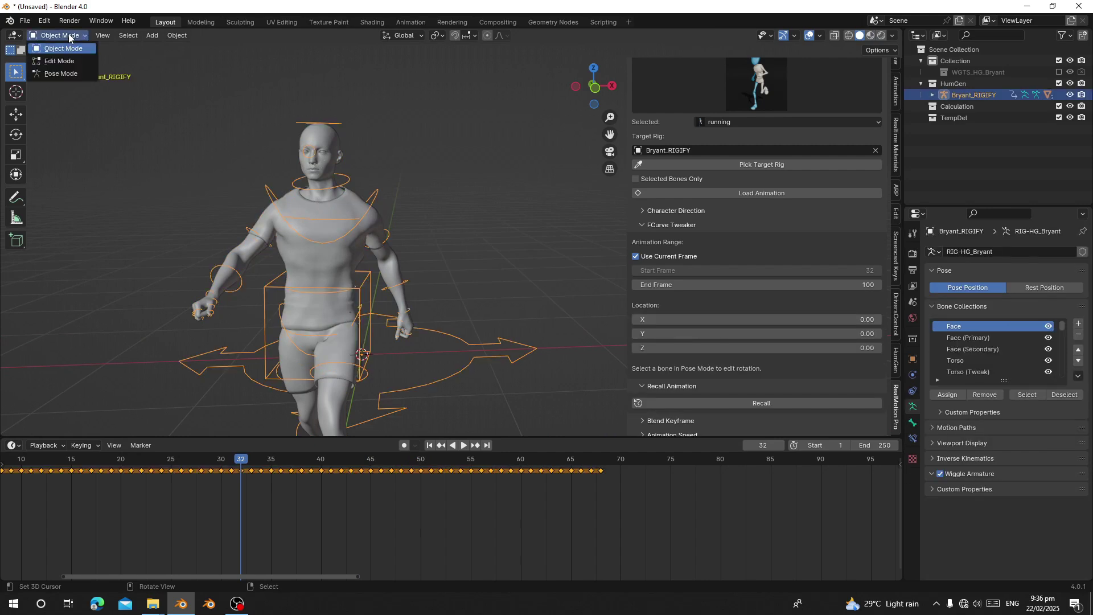
right_click(397, 229)
right_click(394, 236)
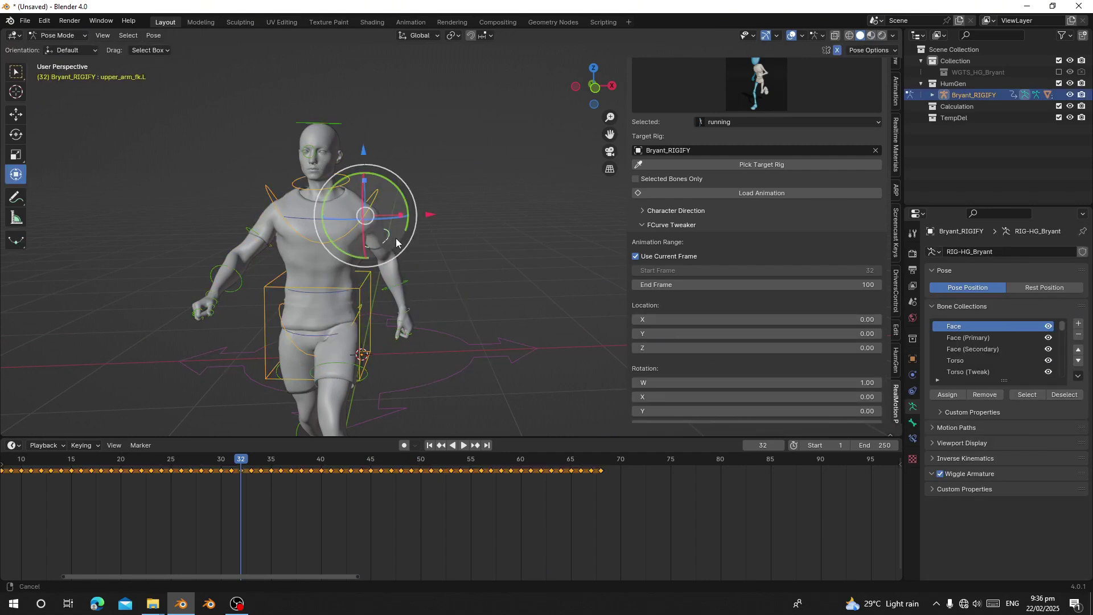
middle_click_drag(401, 262, 446, 244, "shift")
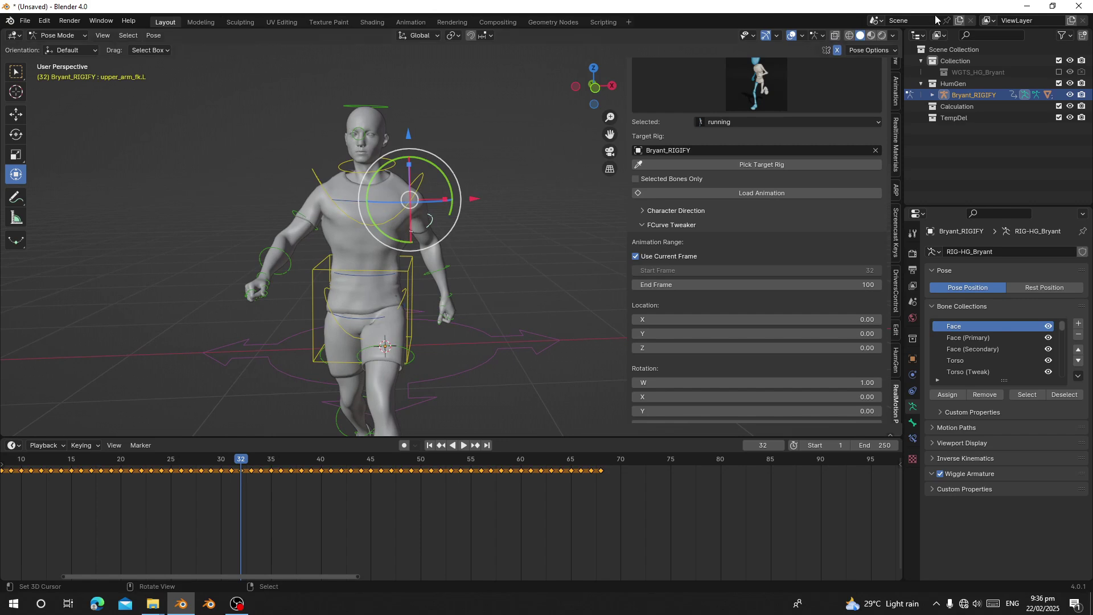
left_click(834, 37)
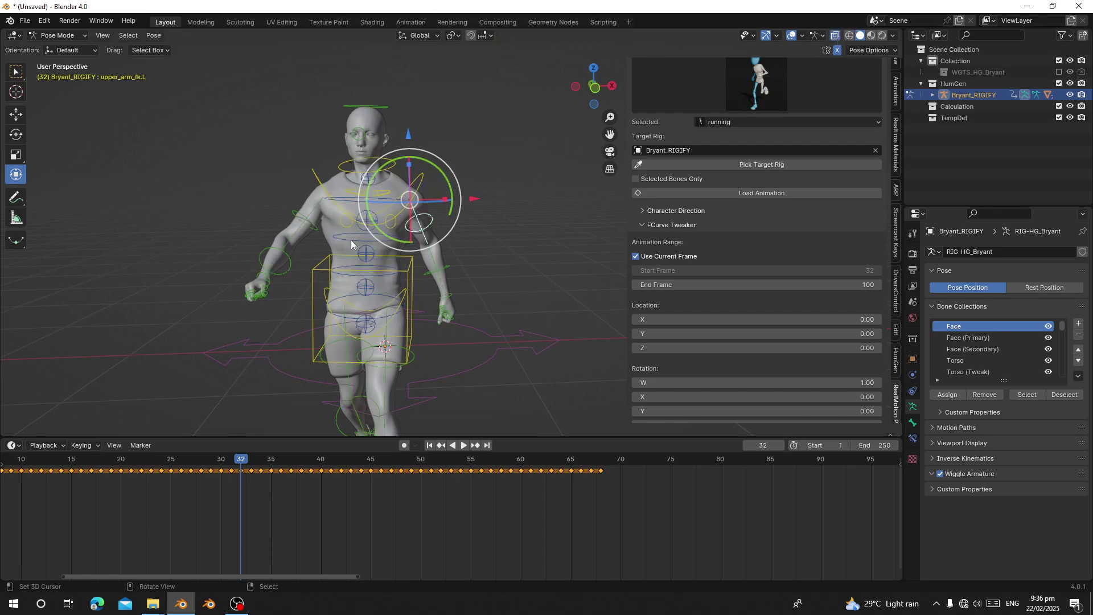
Lower both upper arms from frame 32 using the FCurve Tweaker's Z rotation, with 0.15 for the left upper arm.
left_click(314, 212)
scroll(753, 354, "down", 3)
left_click_drag(734, 328, 799, 329)
right_click(663, 331)
left_click_drag(663, 342, 645, 342)
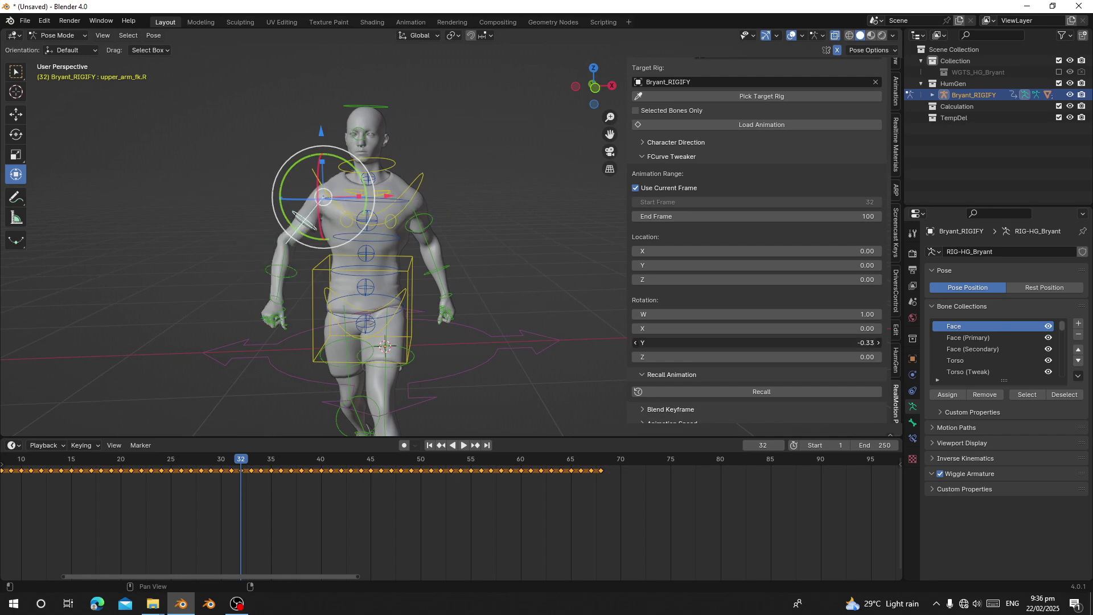
key("BackSpace")
mouse_move(751, 357)
left_mouse_down()
mouse_move(773, 357)
mouse_move(762, 356)
left_mouse_up()
left_click(416, 215)
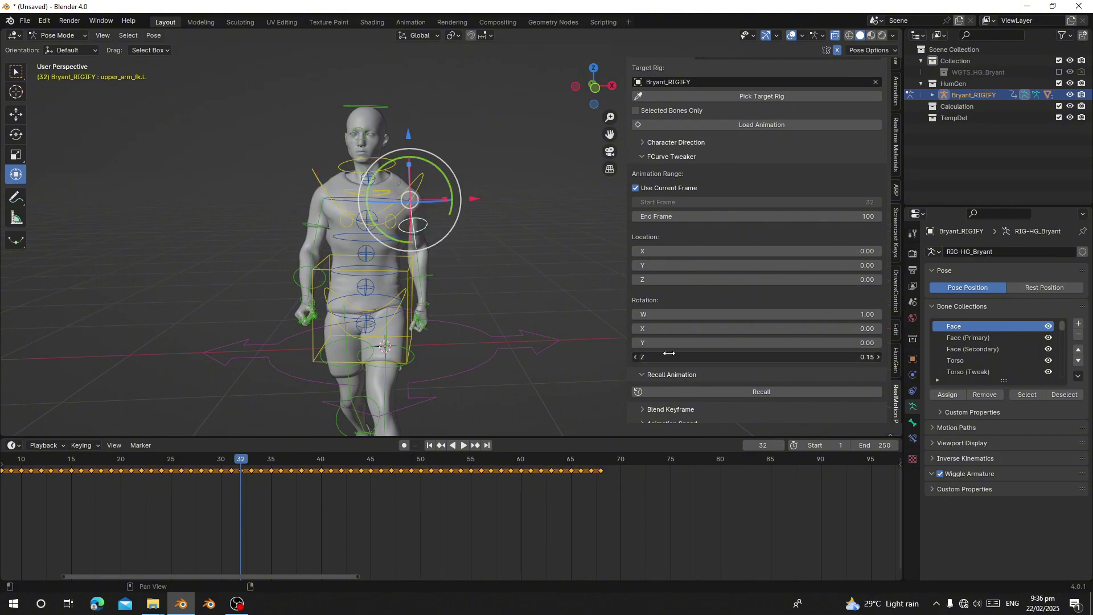
Play the tweaked animation up to frame 59 and watch how the arms move from walking into running.
key("space")
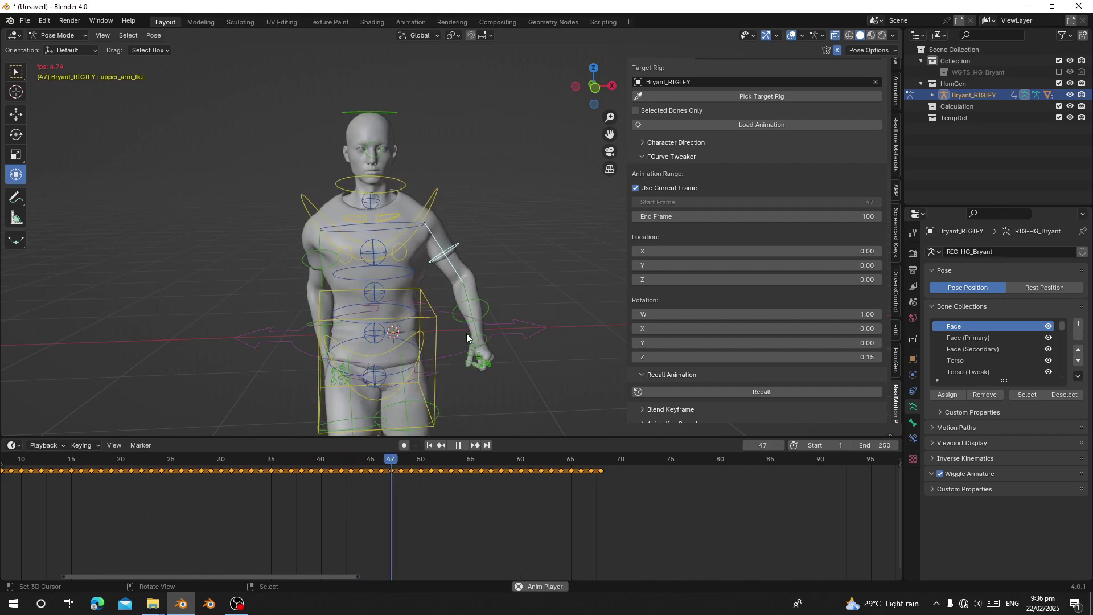
scroll(466, 336, "up", 4)
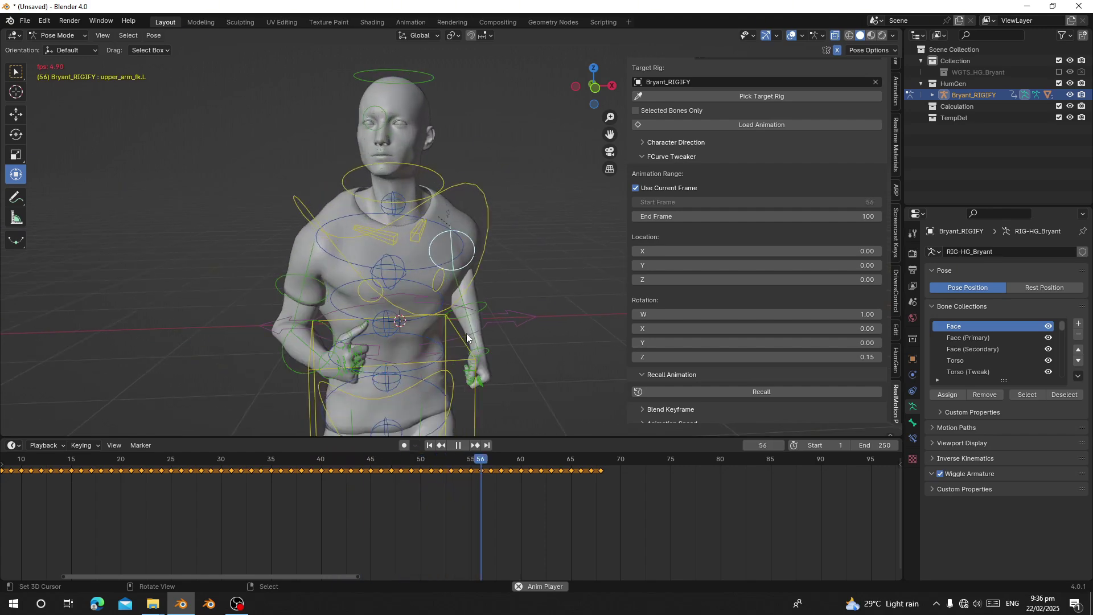
key("space")
scroll(467, 336, "down", 8)
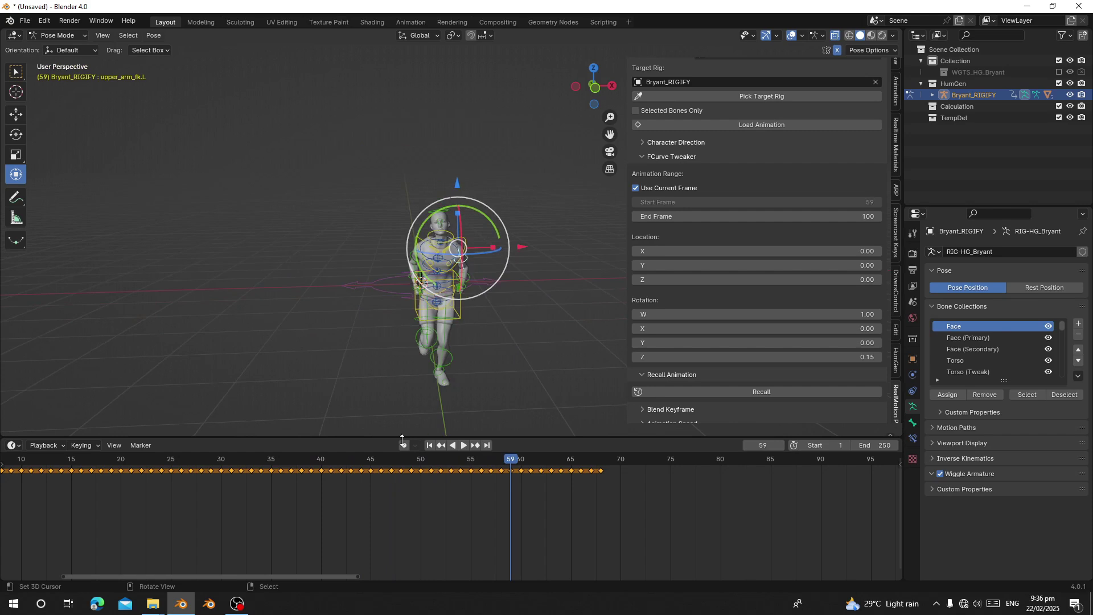
Return to frame 1, remove all of the rig's keyframes and force-reset its pose to the T-pose.
left_click(429, 445)
scroll(709, 190, "up", 12)
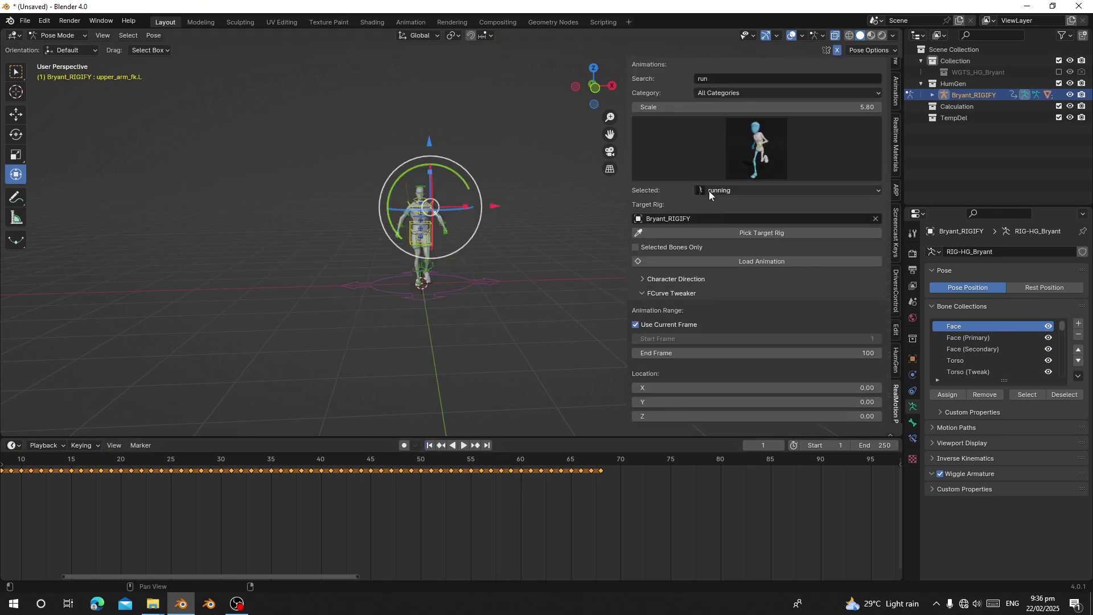
left_click(703, 85)
scroll(691, 391, "down", 3)
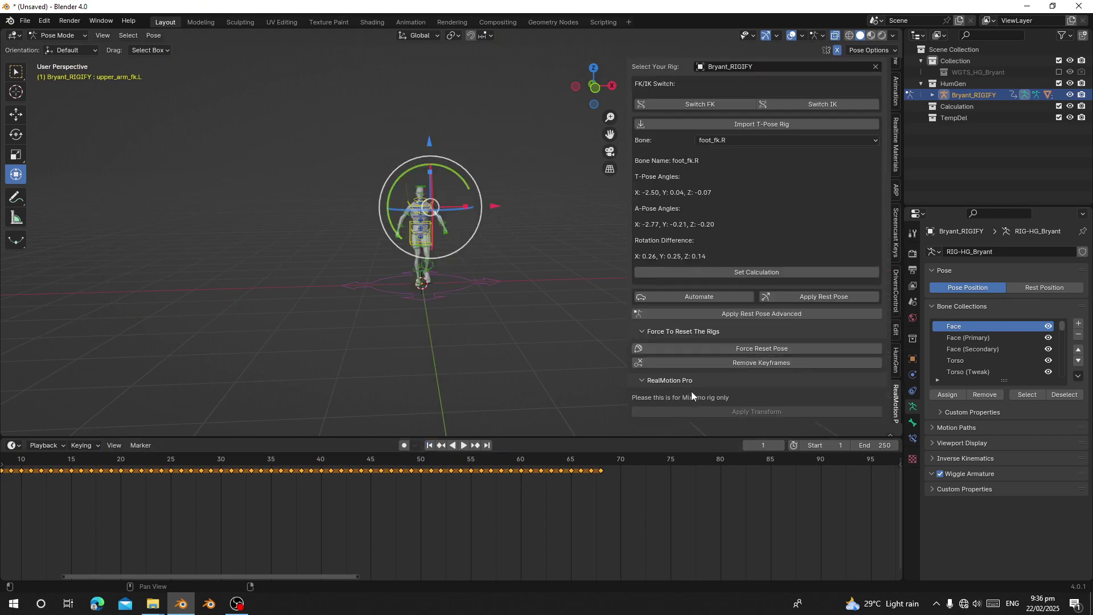
left_click(701, 361)
left_click(698, 343)
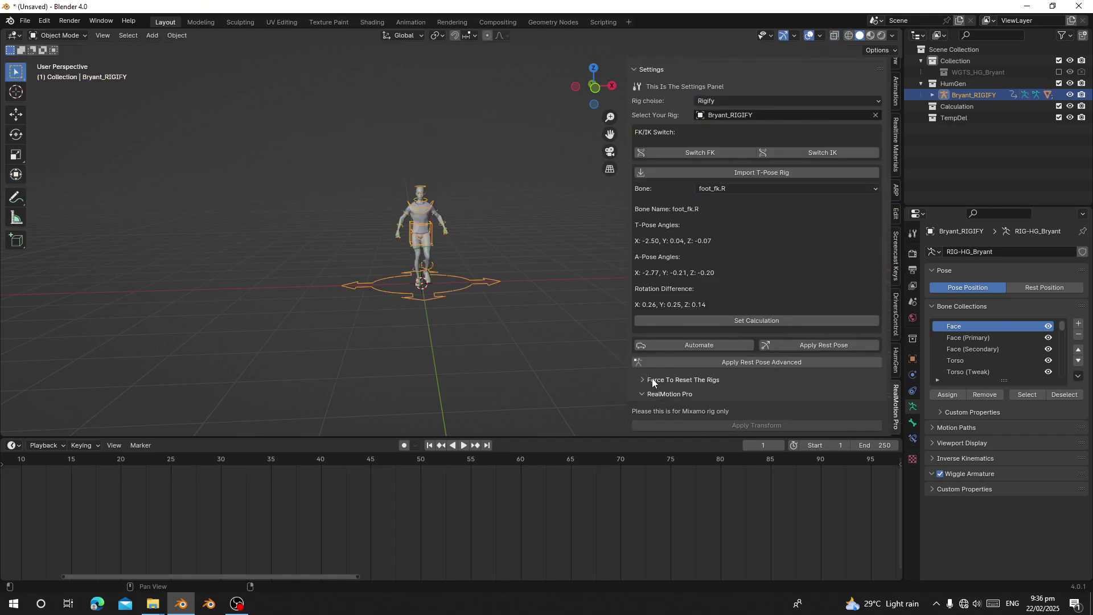
left_click(653, 380)
left_click(668, 399)
left_click(670, 410)
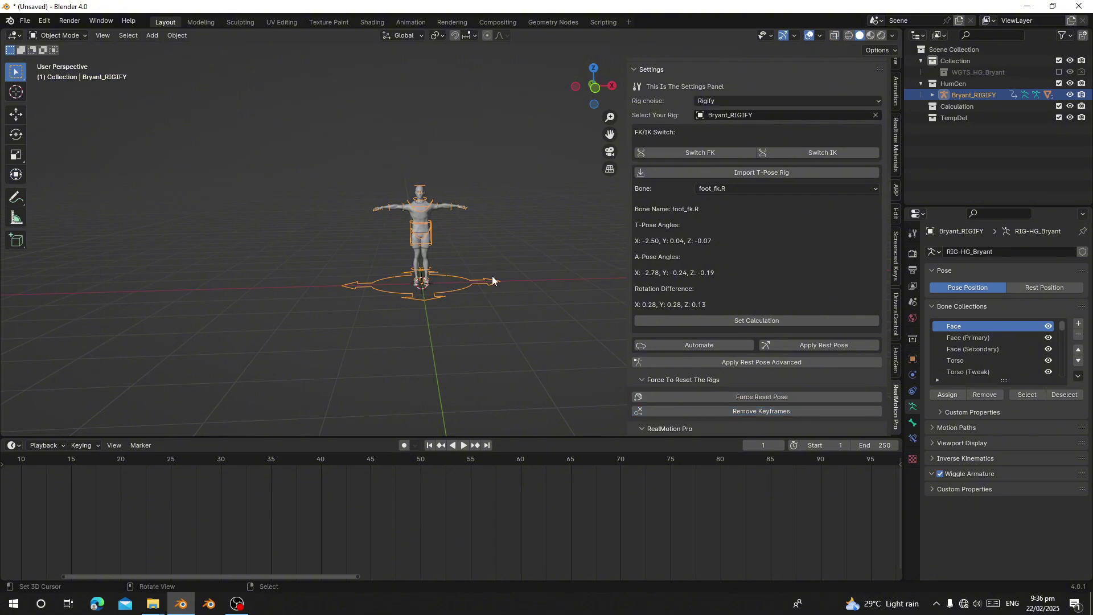
Open the RealMotion Retarget tools and frame the whole character in Material Preview shading.
scroll(782, 98, "up", 5)
left_click(835, 84)
scroll(387, 180, "up", 3)
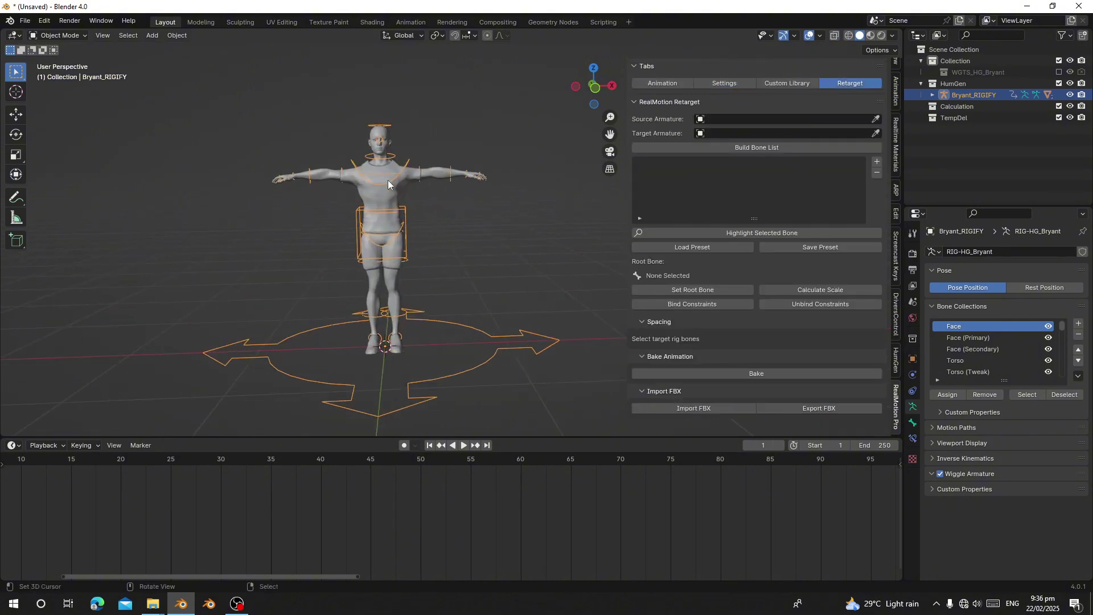
key("KP_Decimal")
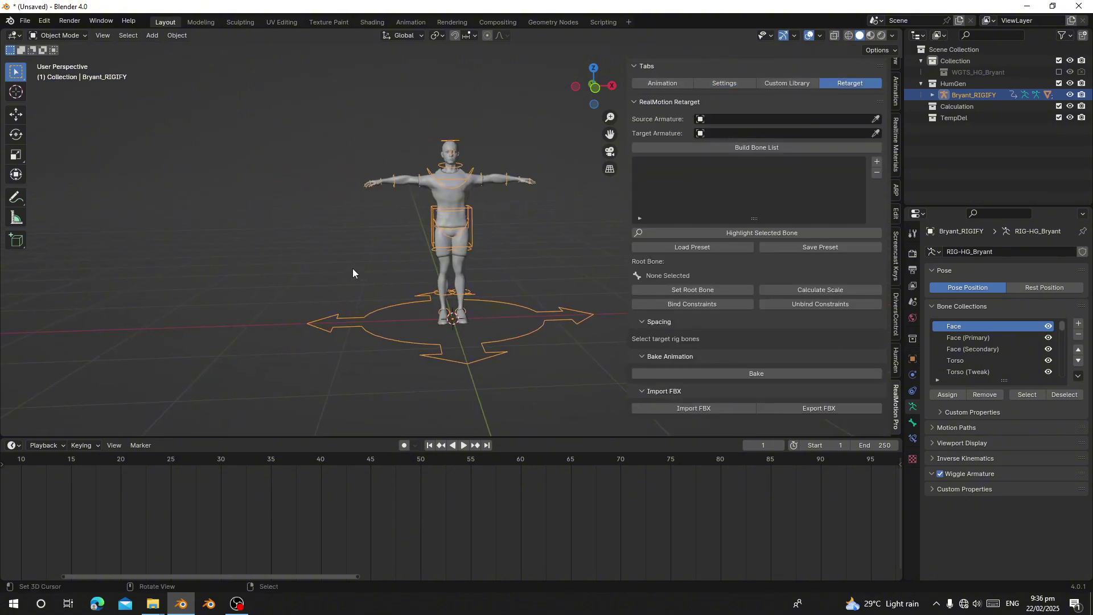
scroll(372, 281, "up", 1)
middle_click_drag(443, 280, 316, 268, "shift")
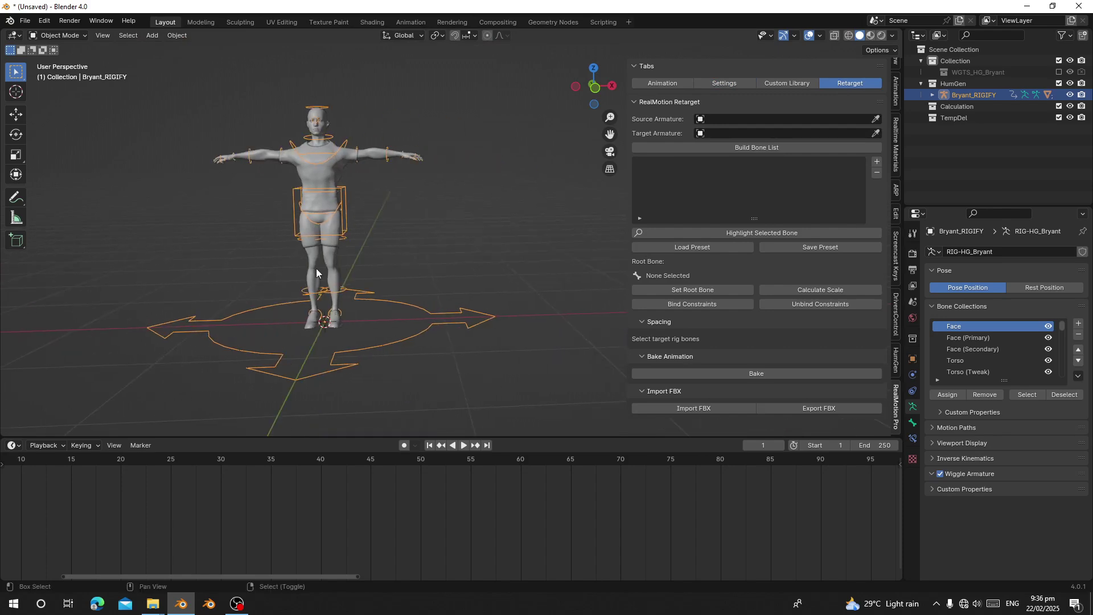
left_click(867, 37)
middle_click_drag(319, 195, 401, 196, "shift")
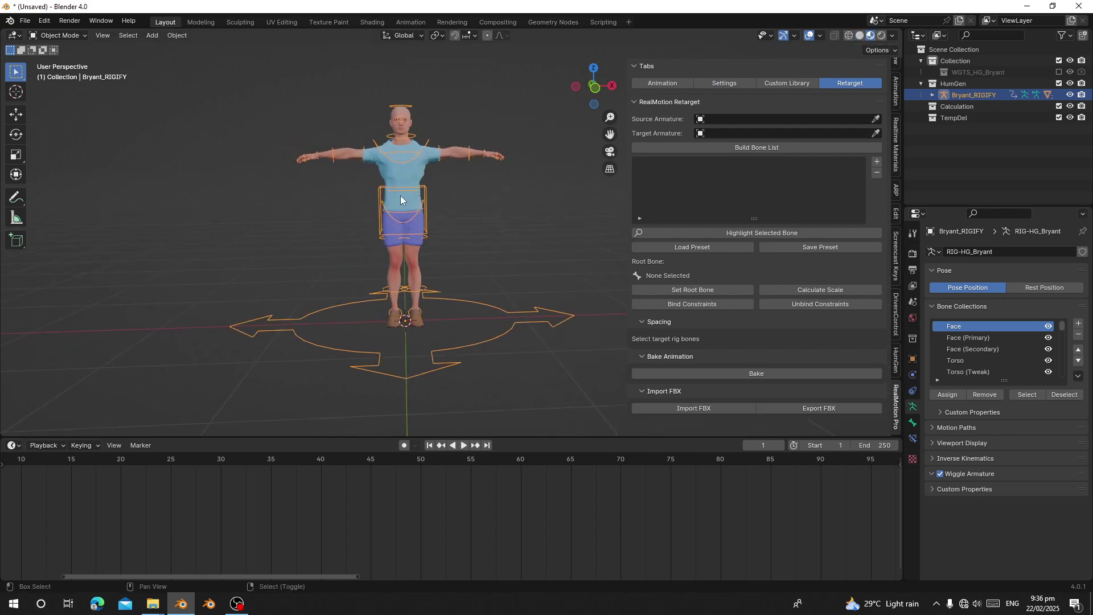
Import the Mixamo animation Superhuman Choke Lift.fbx from the add-on's extra animations folder.
left_click(691, 408)
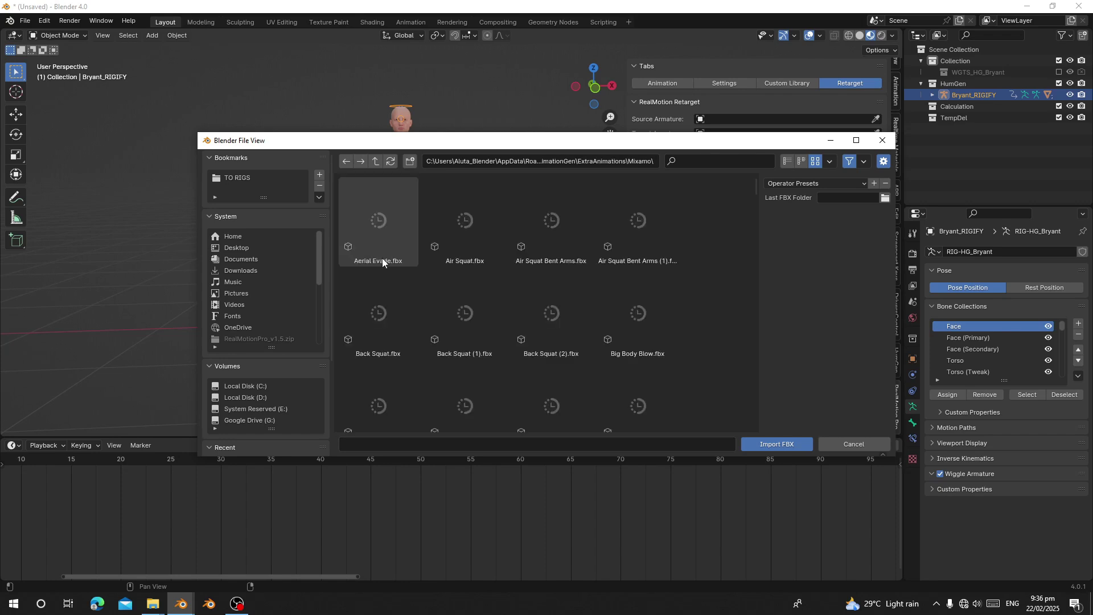
scroll(558, 299, "down", 3)
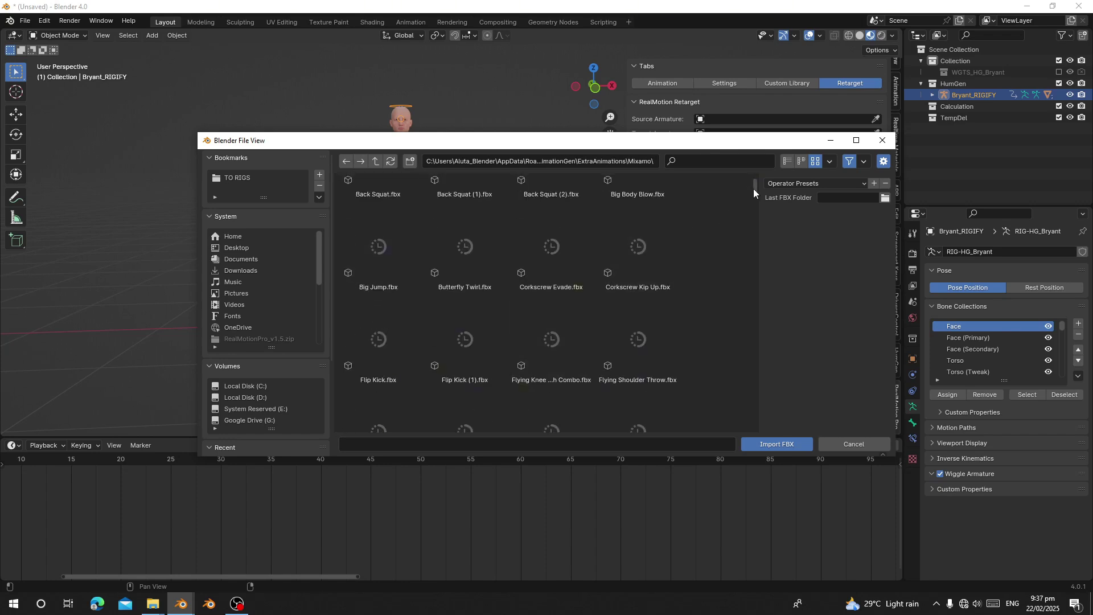
left_click_drag(753, 189, 735, 251)
left_click(546, 259)
scroll(428, 330, "down", 10)
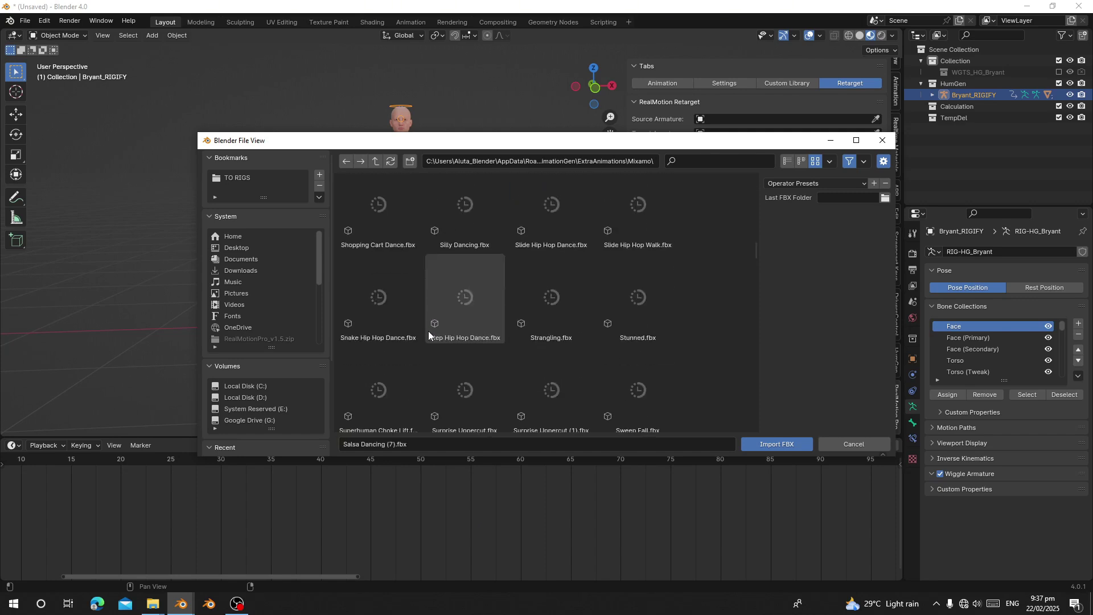
left_click(376, 304)
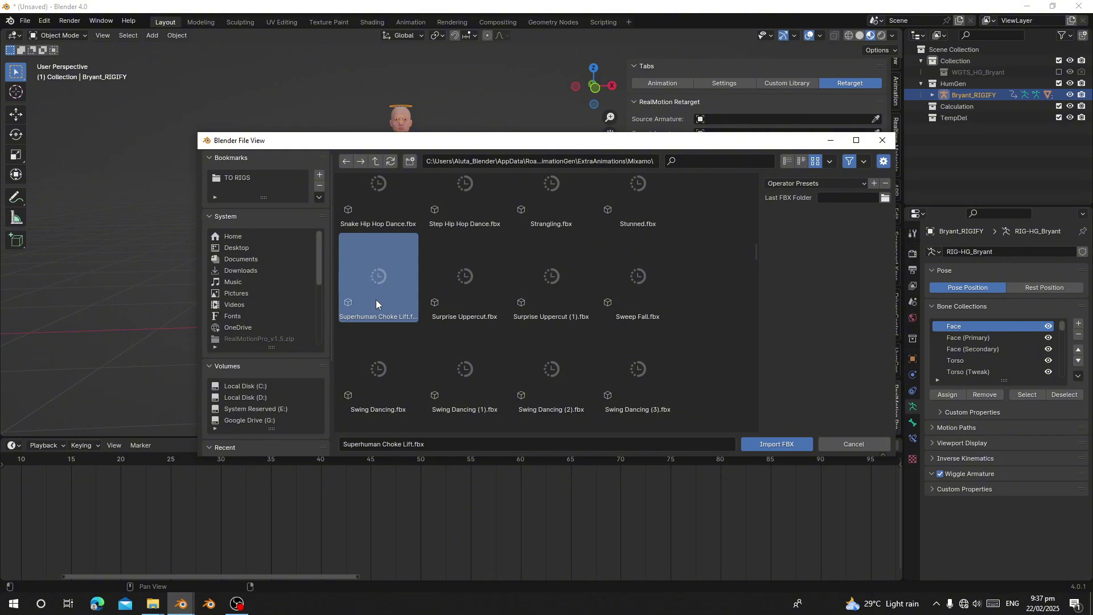
double_click(380, 294)
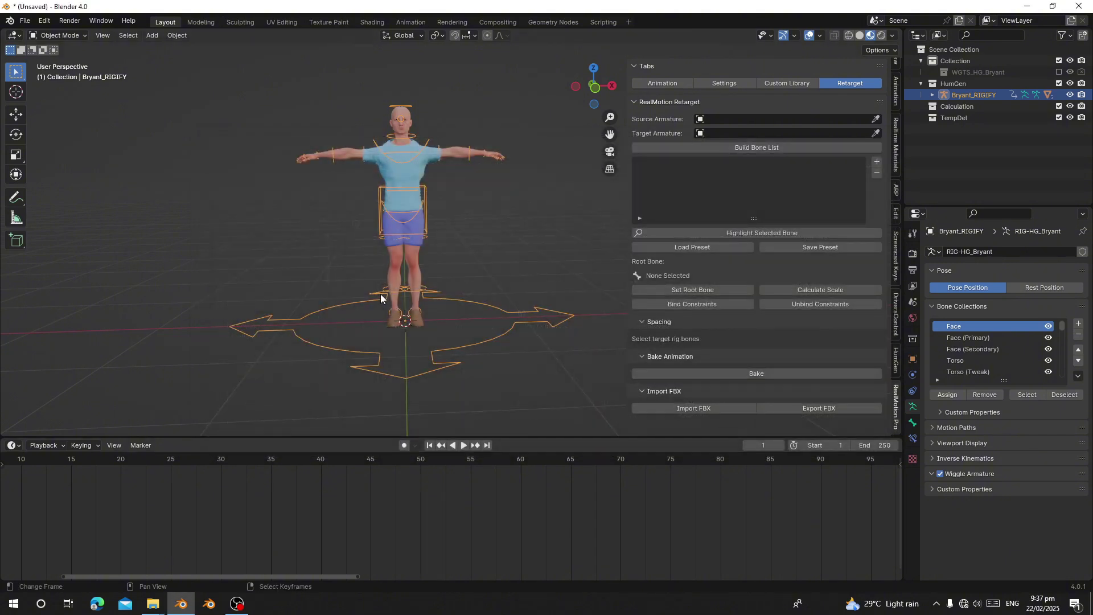
Play the imported animation to frame 59 and view its armature beside the character in Solid shading.
scroll(228, 472, "down", 5)
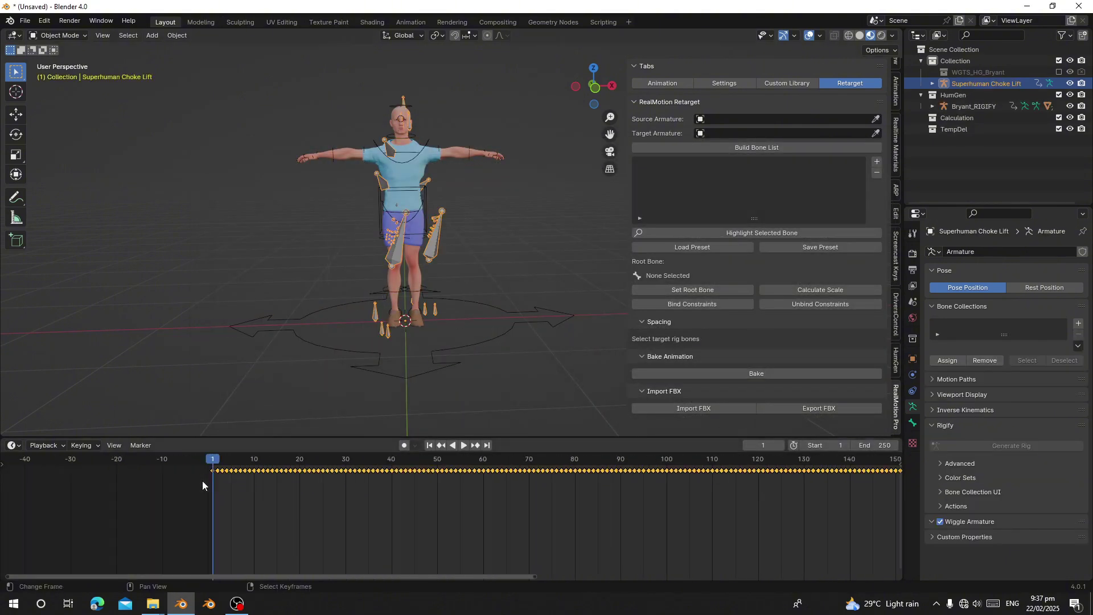
key("space")
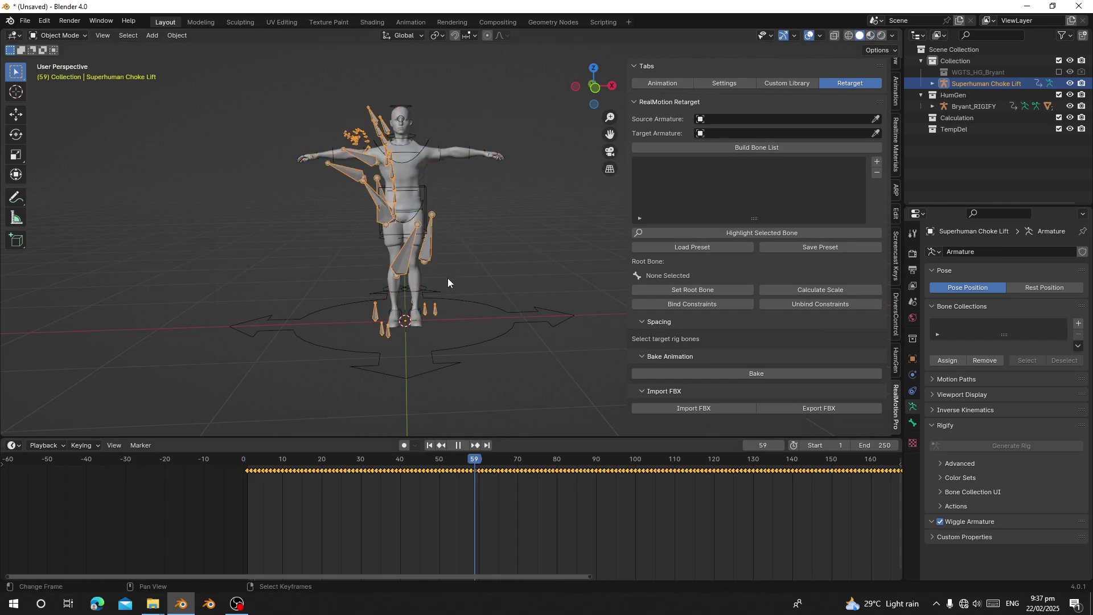
middle_click_drag(447, 278, 421, 285)
scroll(422, 285, "up", 2)
middle_click_drag(535, 208, 477, 223, "shift")
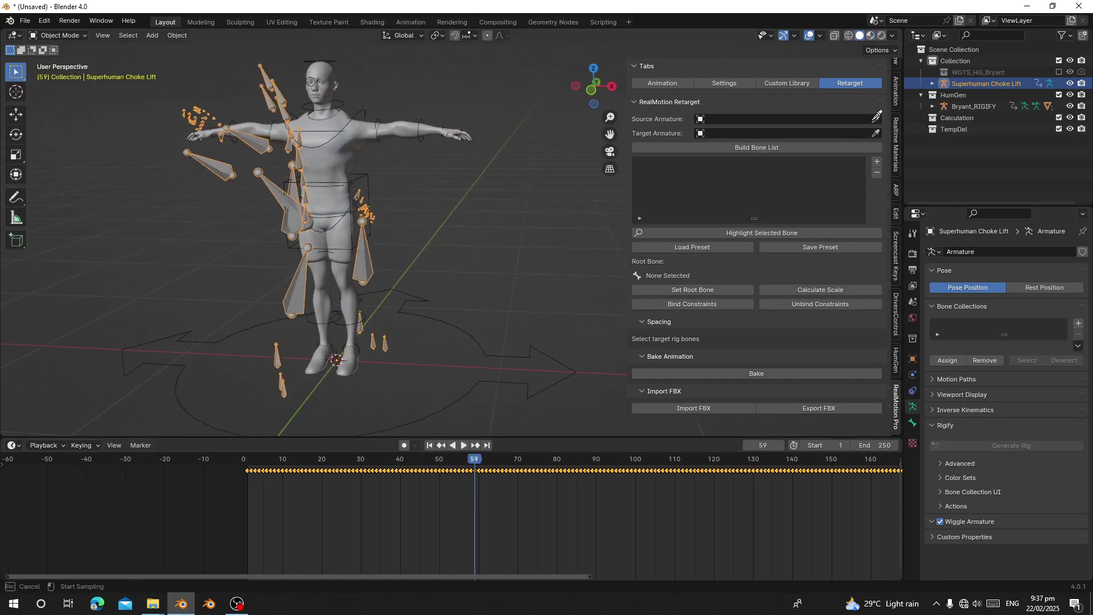
Set Superhuman Choke Lift as the source armature and Bryant_RIGIFY as the target, and build the bone list.
left_click(220, 170)
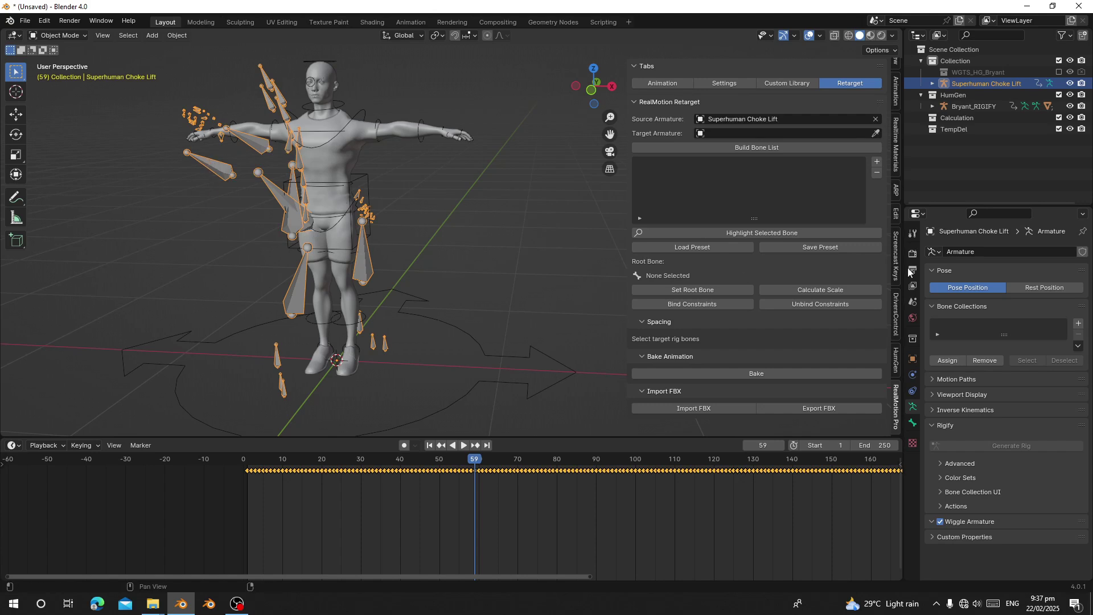
left_click(359, 113)
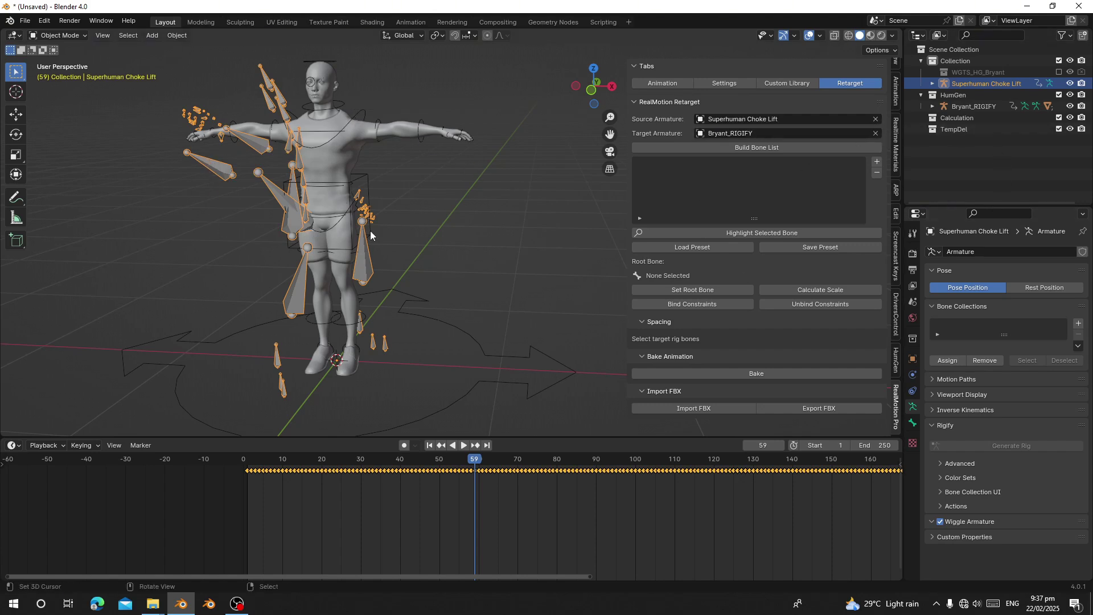
left_click(722, 148)
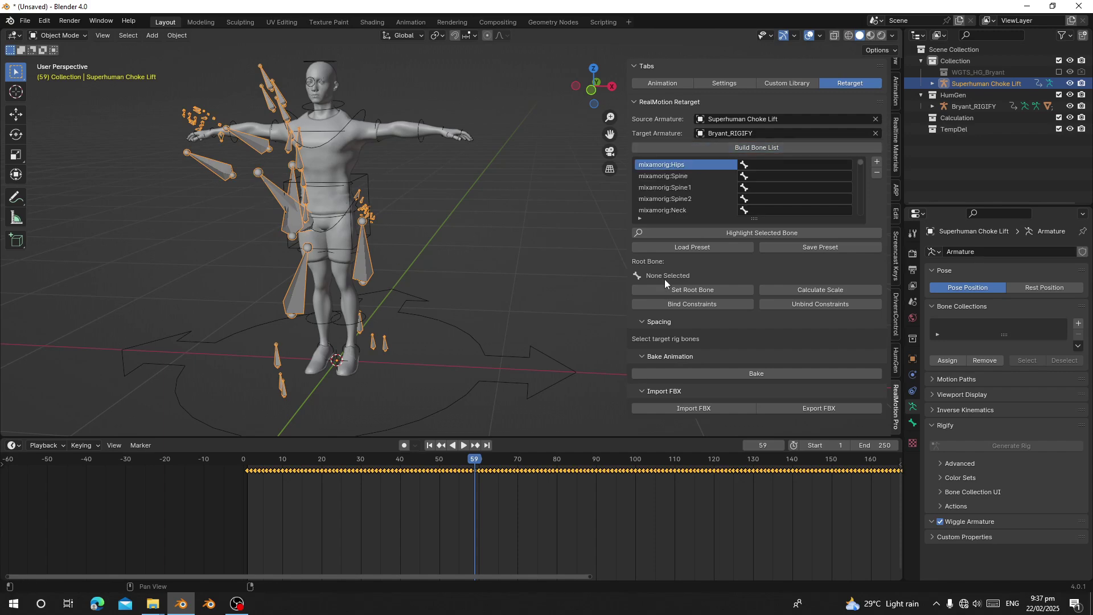
Load the Mixamo_To_Rigify.txt bone-mapping preset into the retarget bone list.
left_click(653, 247)
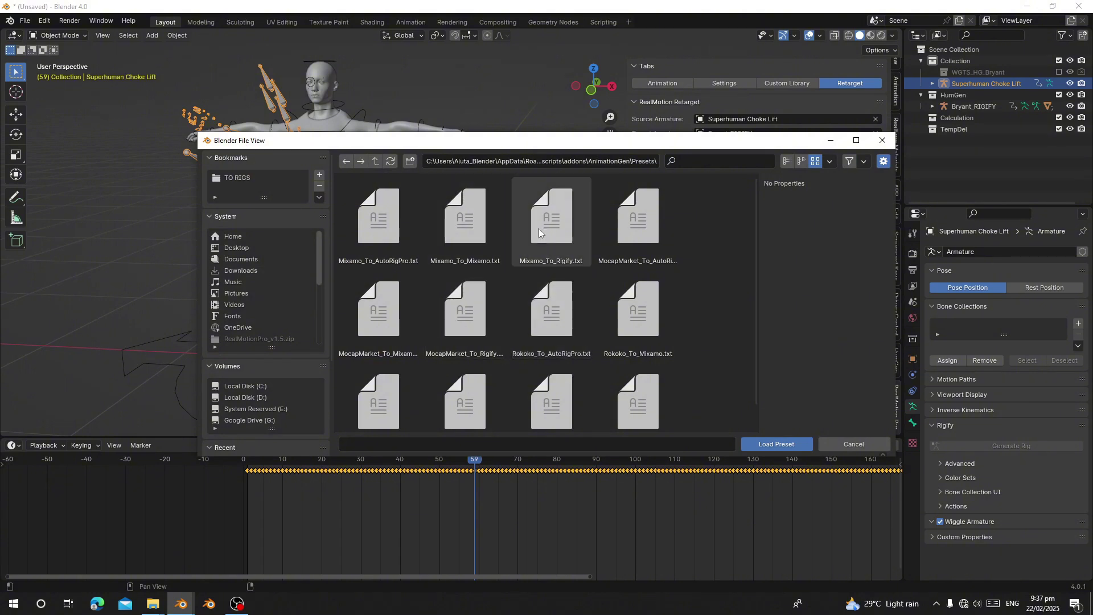
left_click(538, 227)
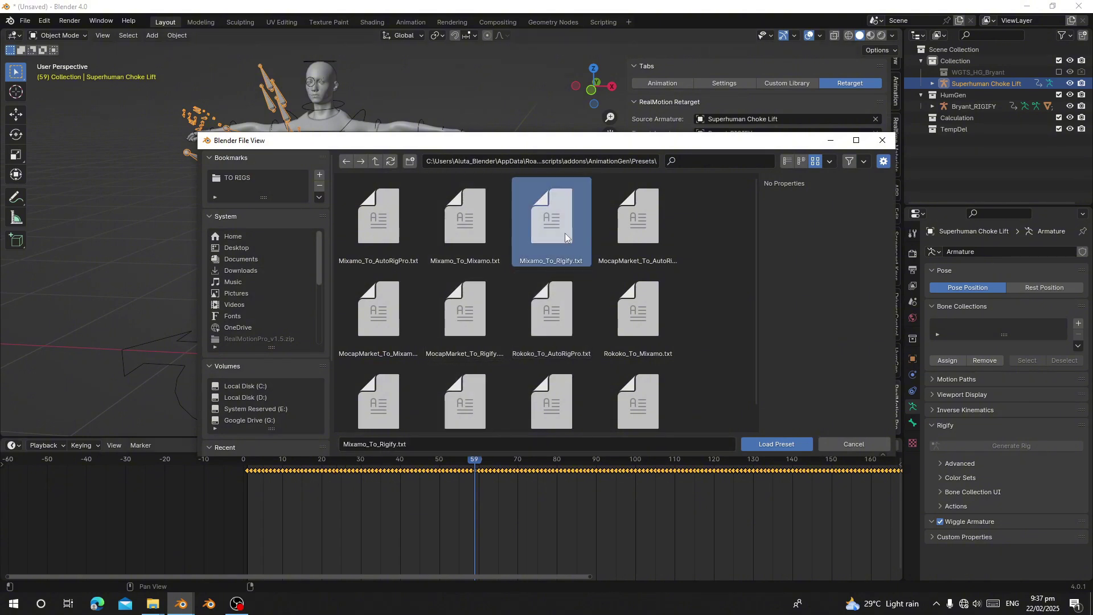
double_click(548, 218)
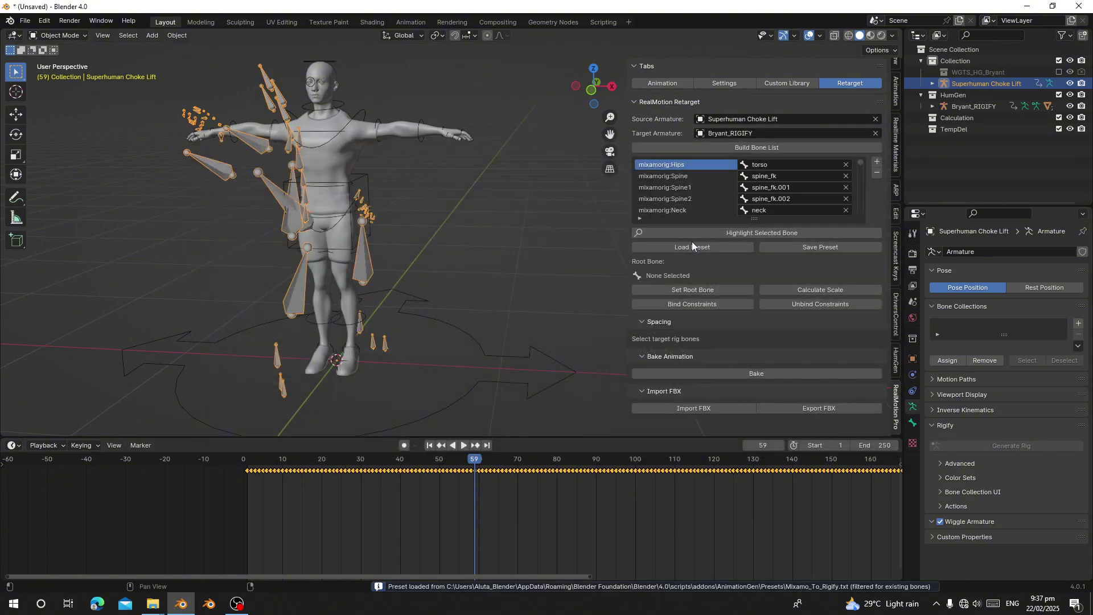
Set mixamorig:Hips as the root bone and bind the retarget constraints to the target rig.
left_click(695, 293)
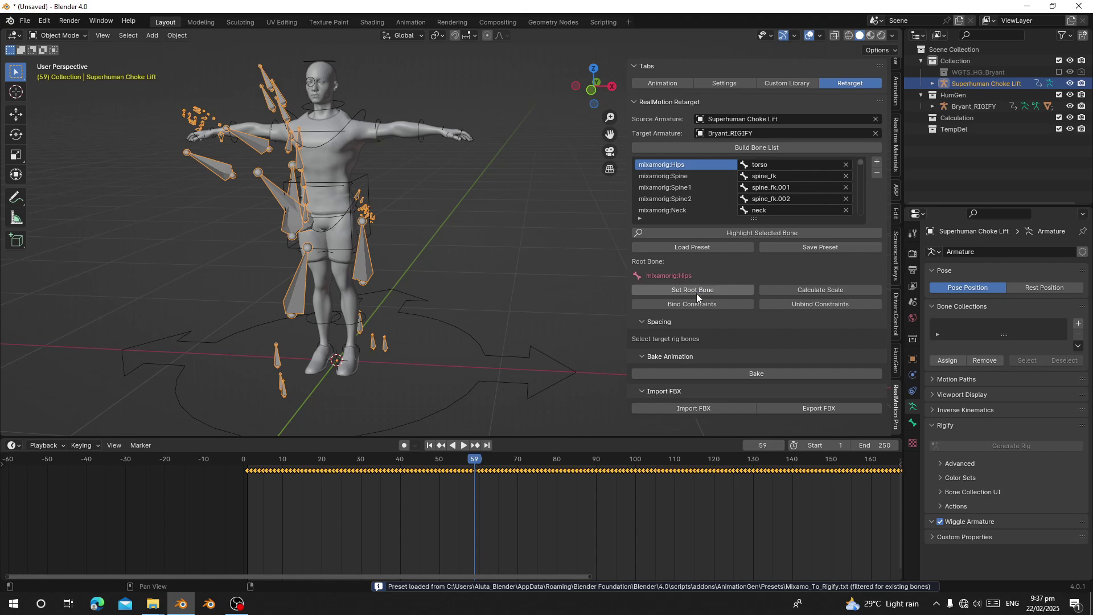
left_click(665, 307)
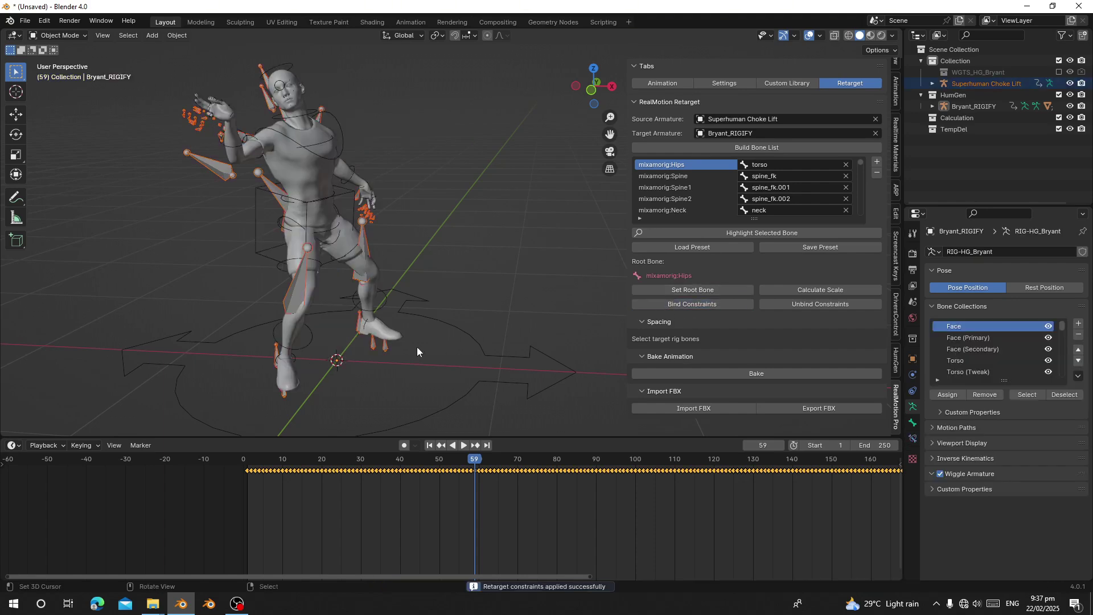
Scrub and play the retargeted motion to check that the character follows the source armature.
middle_click_drag(371, 279, 403, 299)
scroll(403, 299, "up", 4)
scroll(403, 299, "down", 5)
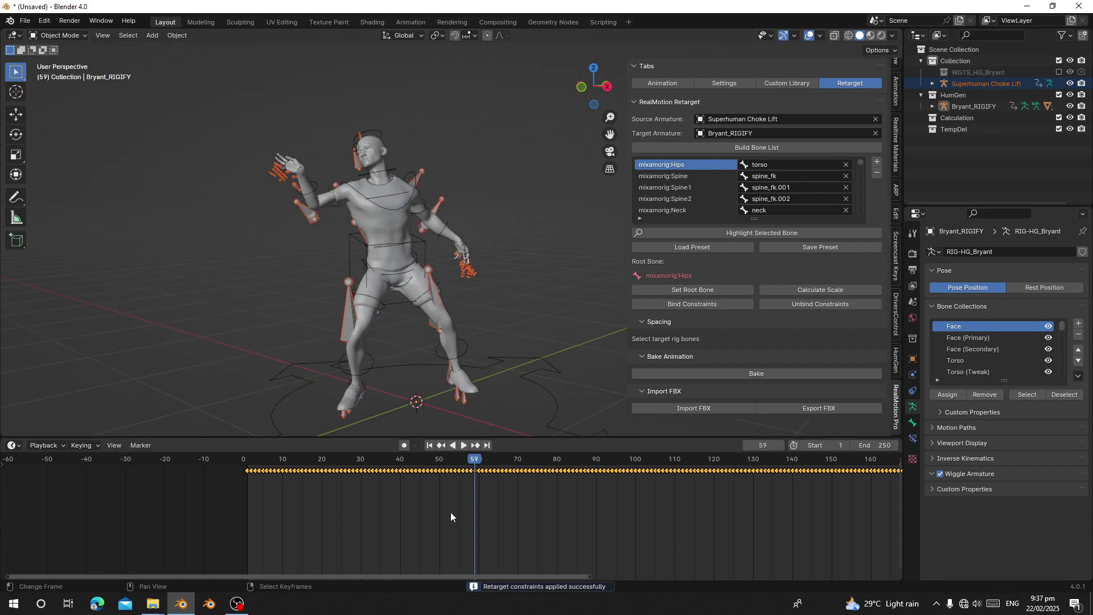
left_click_drag(450, 512, 515, 511)
scroll(516, 511, "down", 5)
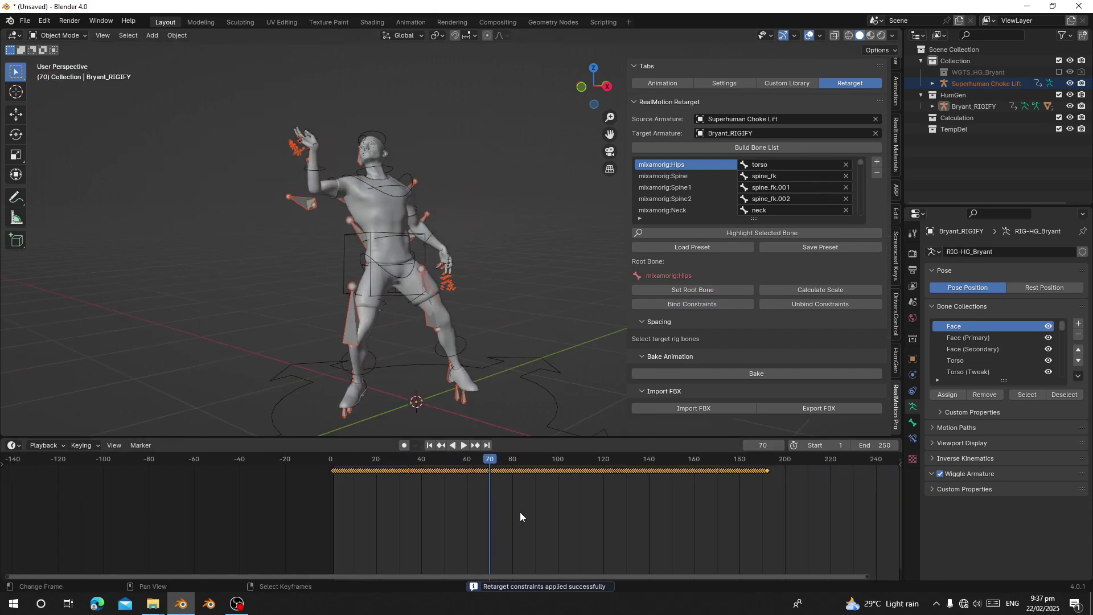
key("space")
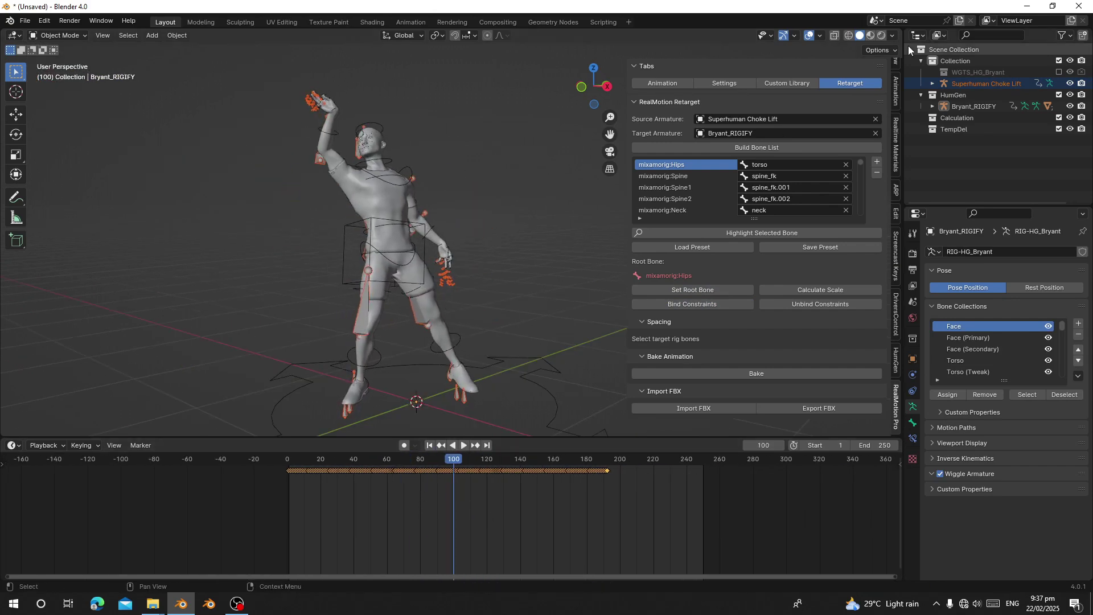
Switch to Material Preview shading and review the retargeted animation on the clothed character up to frame 85.
left_click(870, 35)
key("space")
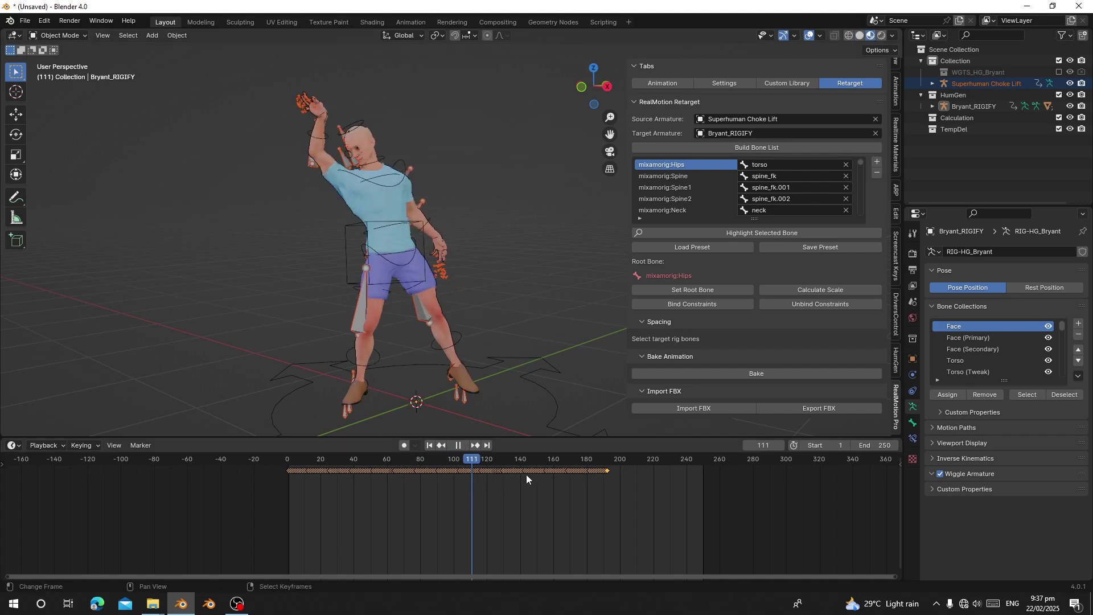
key("space")
left_click_drag(480, 487, 451, 488)
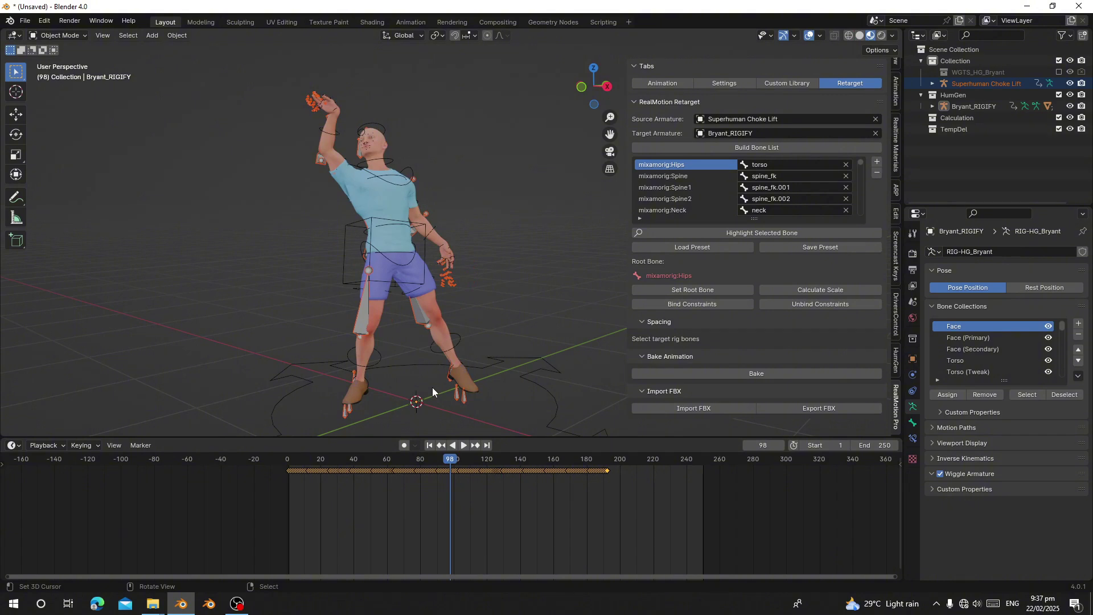
scroll(457, 487, "up", 4)
key("space")
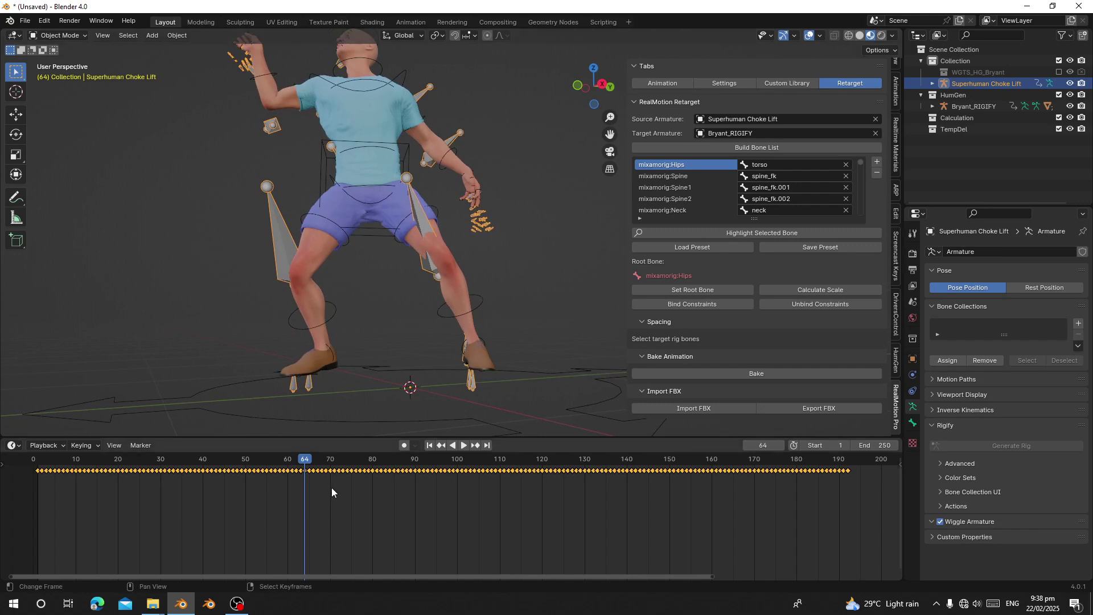
key("space")
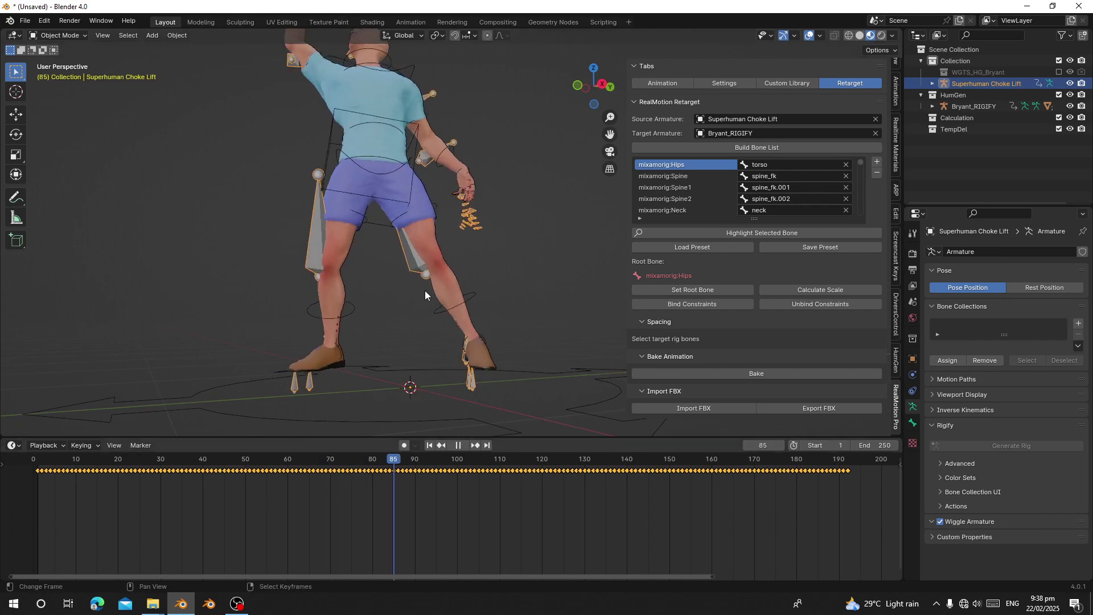
key("space")
key("g")
key("z")
right_click(319, 260)
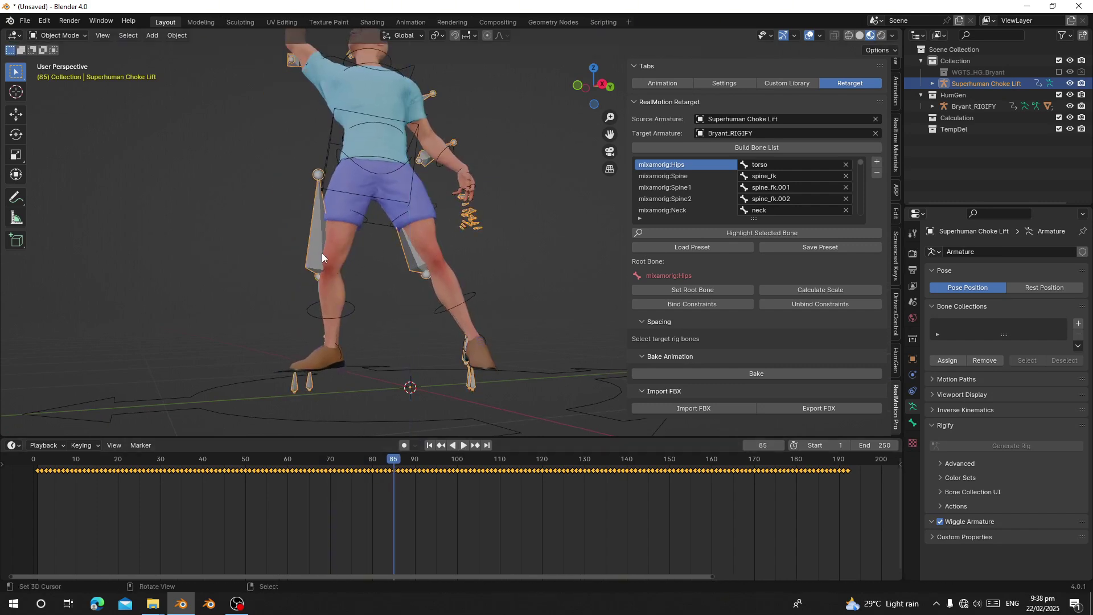
Lower the Superhuman Choke Lift armature about 0.1 m along the global Z axis.
key("g")
key("z")
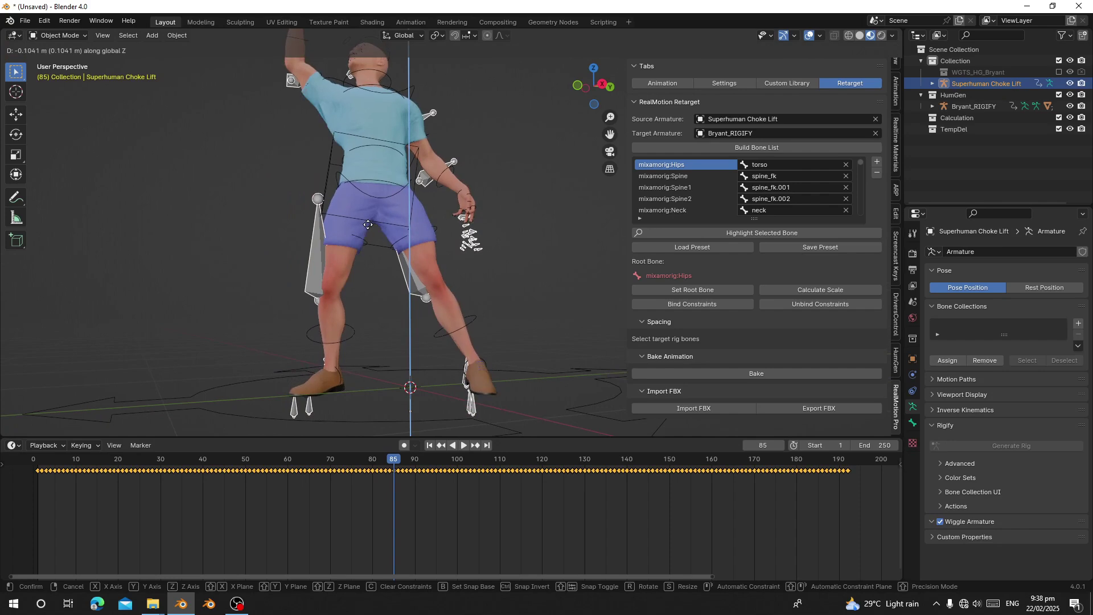
left_click(368, 224)
Play the animation with the lowered source armature, then scrub back to frame 74 with the whole character in view.
key("space")
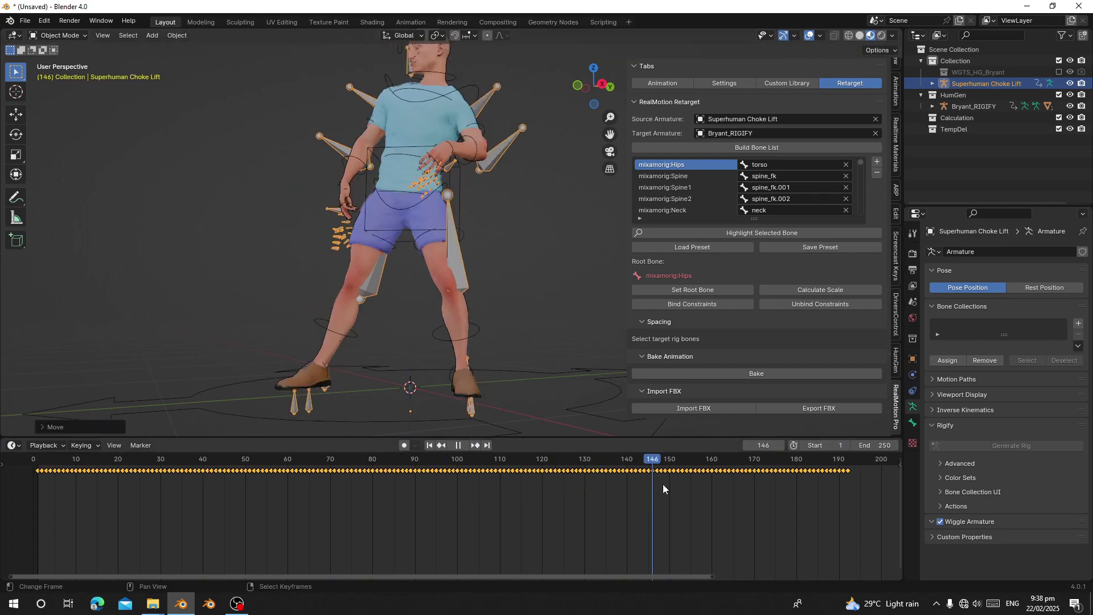
key("space")
scroll(434, 275, "down", 3)
left_click_drag(560, 497, 346, 496)
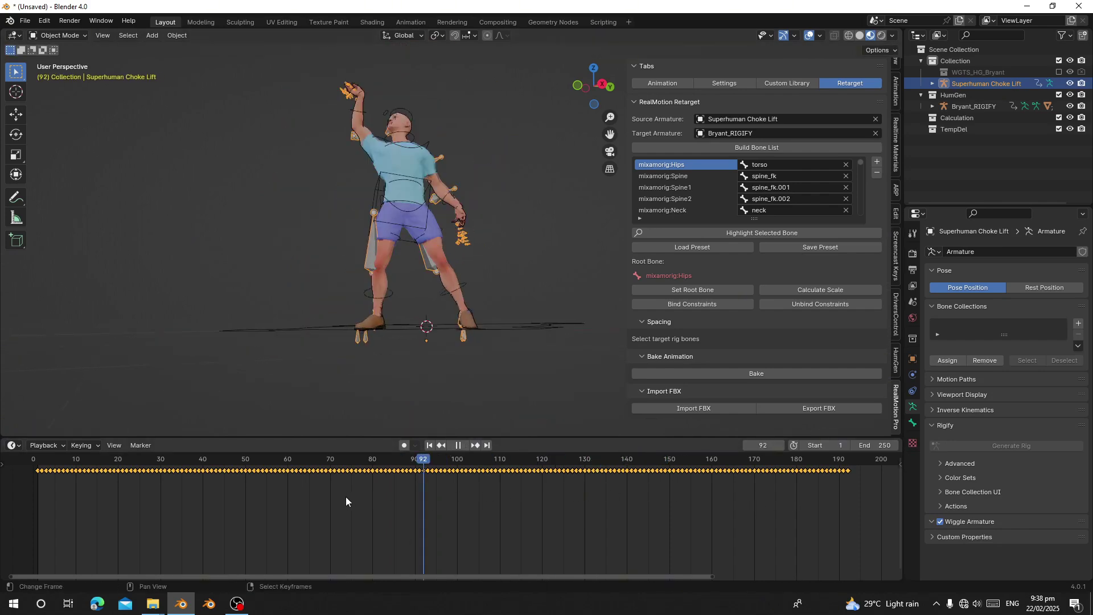
Try scaling up the Superhuman Choke Lift source armature.
key("s")
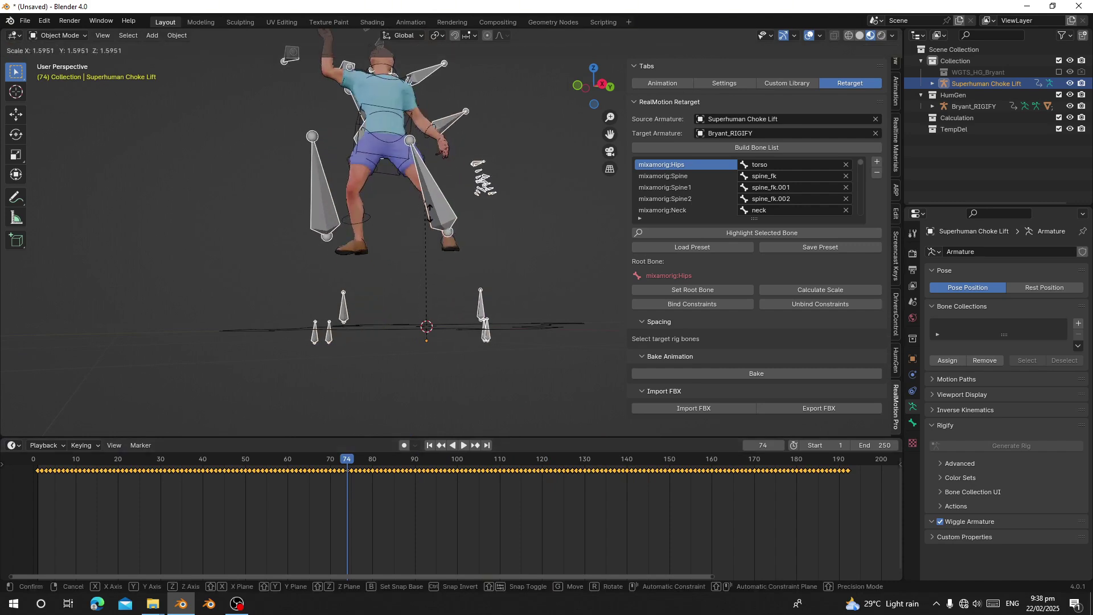
right_click(438, 268)
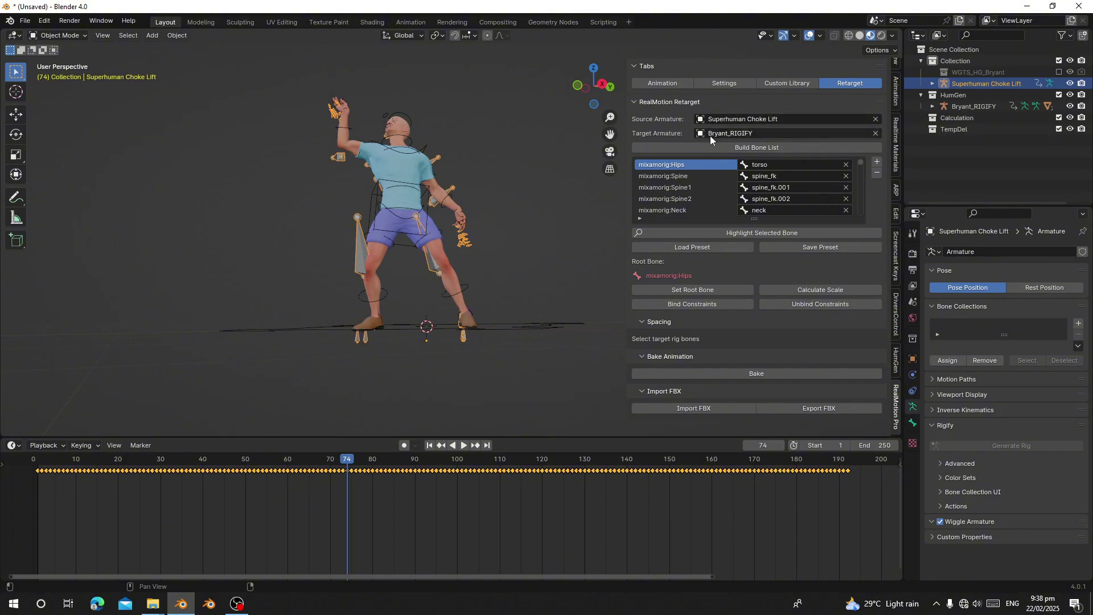
key("s")
right_click(489, 150)
Select the Bryant_RIGIFY rig and switch it to Pose Mode.
middle_click_drag(446, 190, 485, 238)
scroll(382, 185, "up", 4)
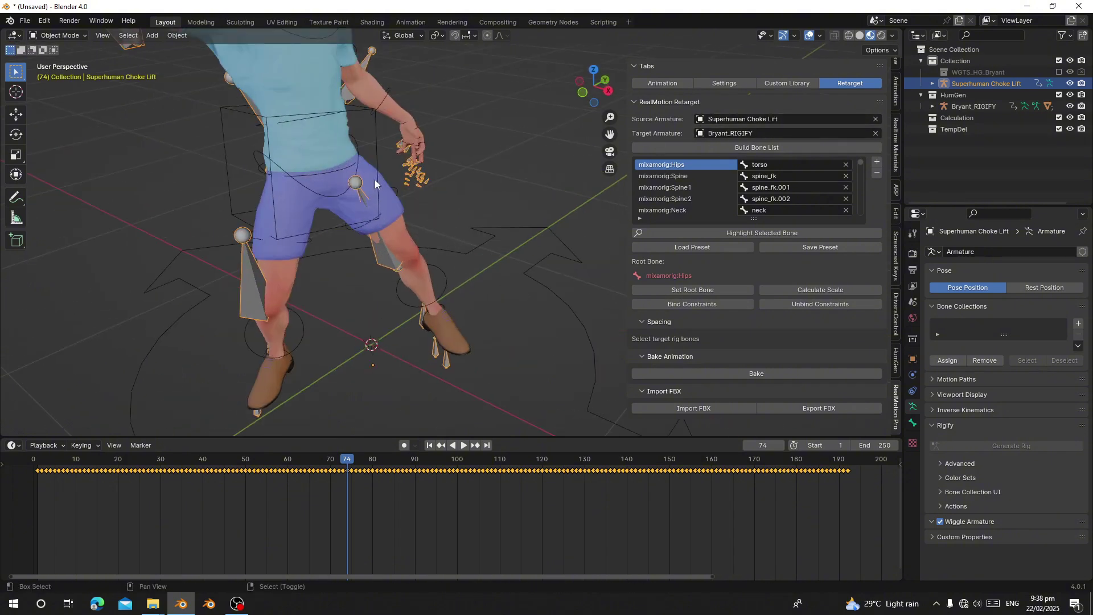
middle_click_drag(375, 179, 431, 275, "shift")
left_click(430, 293)
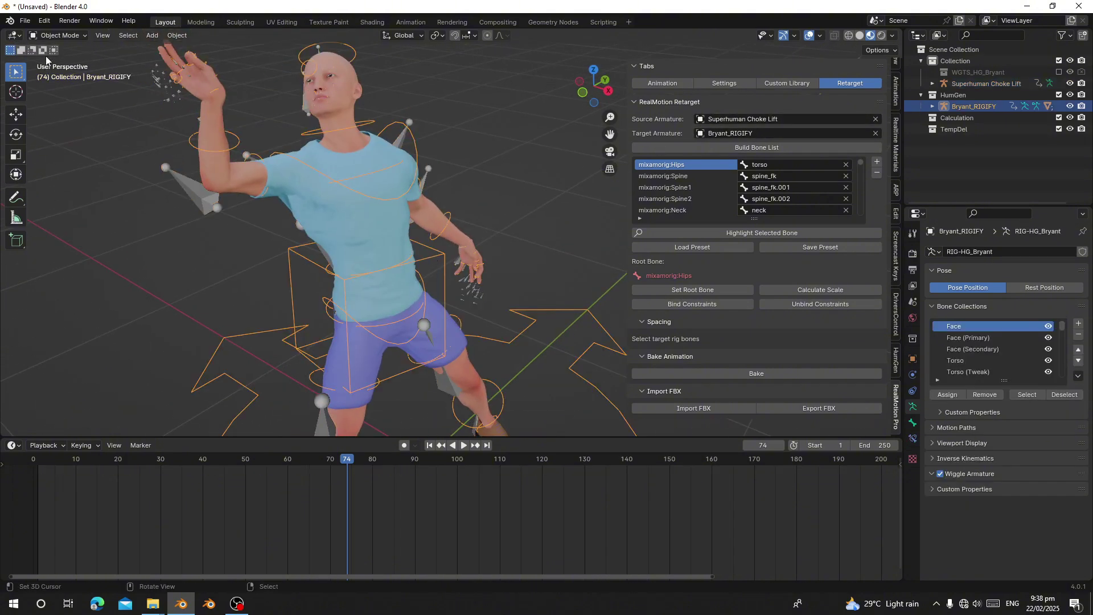
left_click(60, 75)
Give the left upper arm FK bone an X Quat spacing of -0.06.
middle_click_drag(467, 178, 428, 170)
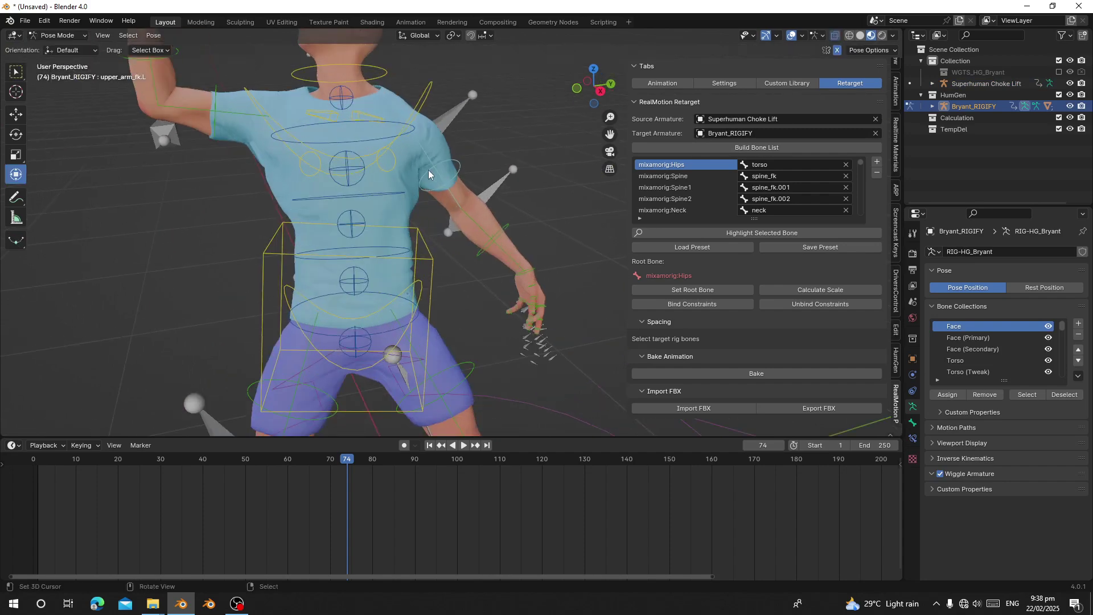
right_click(431, 149)
scroll(428, 271, "down", 2)
middle_click_drag(428, 271, 417, 226, "shift")
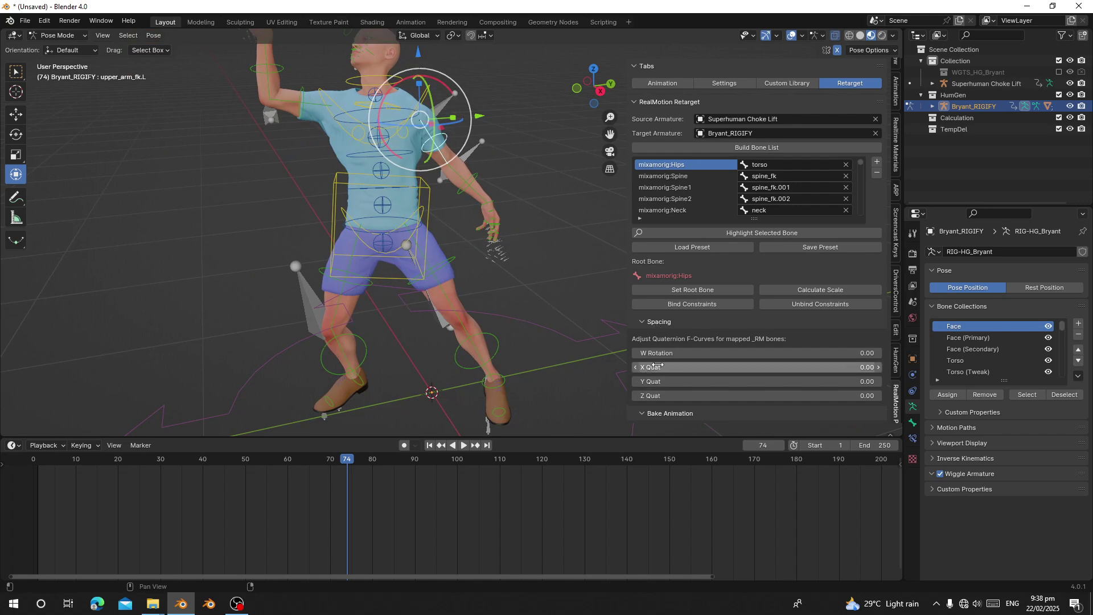
mouse_move(655, 367)
left_mouse_down()
mouse_move(683, 367)
mouse_move(640, 365)
left_mouse_up()
Try a Y Quat spacing of 0.40 on the right upper arm FK bone, preview it in motion, and undo it.
middle_click_drag(343, 141, 348, 223, "shift")
left_click(320, 189)
left_click(307, 189)
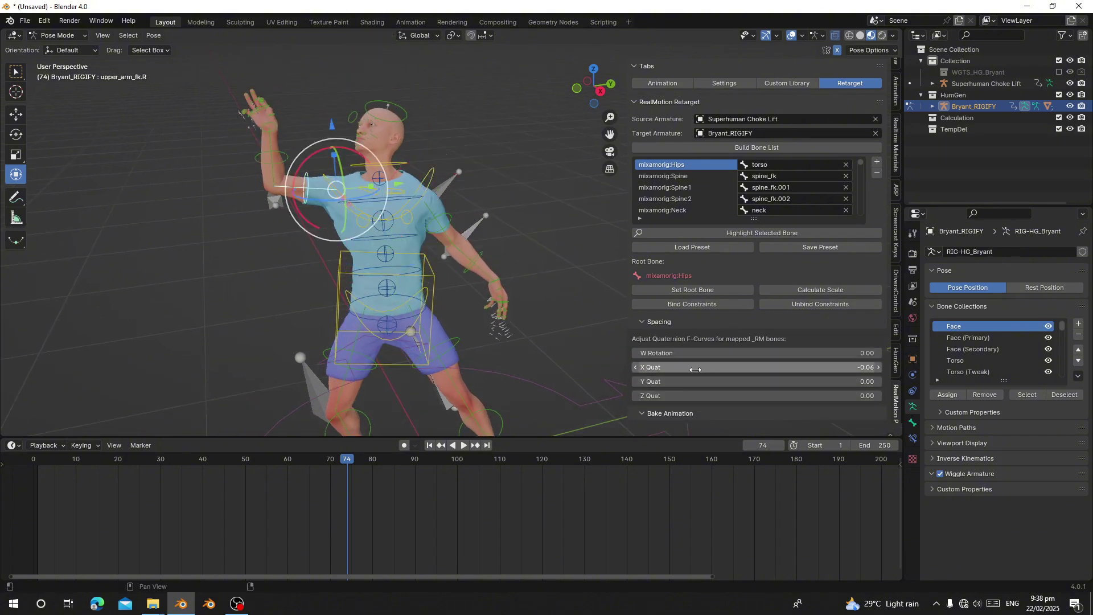
mouse_move(695, 369)
left_mouse_down()
mouse_move(658, 369)
mouse_move(695, 370)
mouse_move(683, 382)
mouse_move(703, 381)
left_mouse_up()
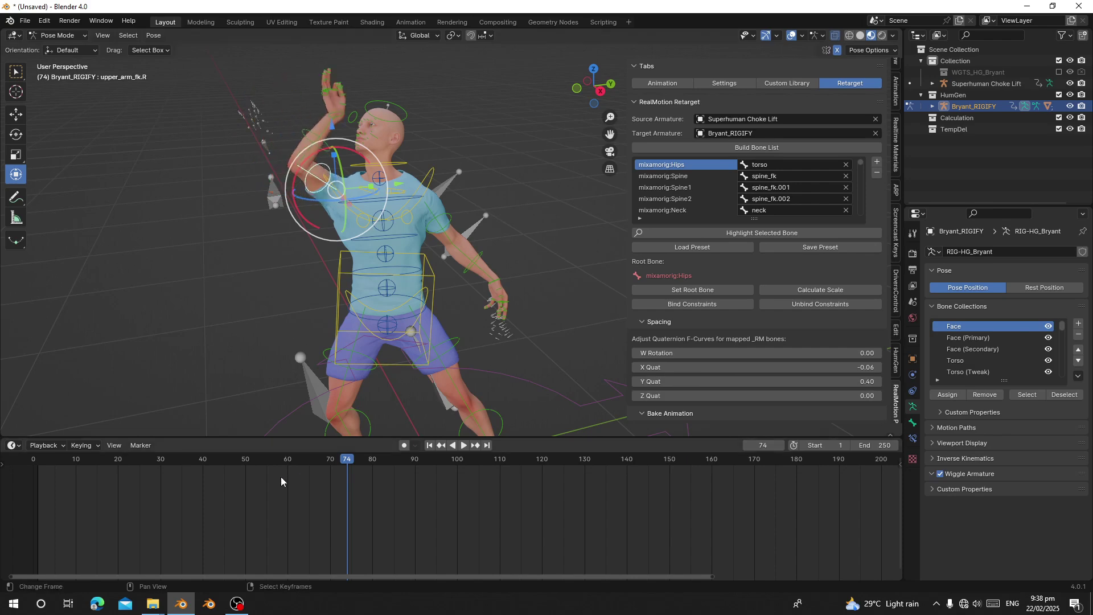
left_click_drag(378, 477, 276, 455)
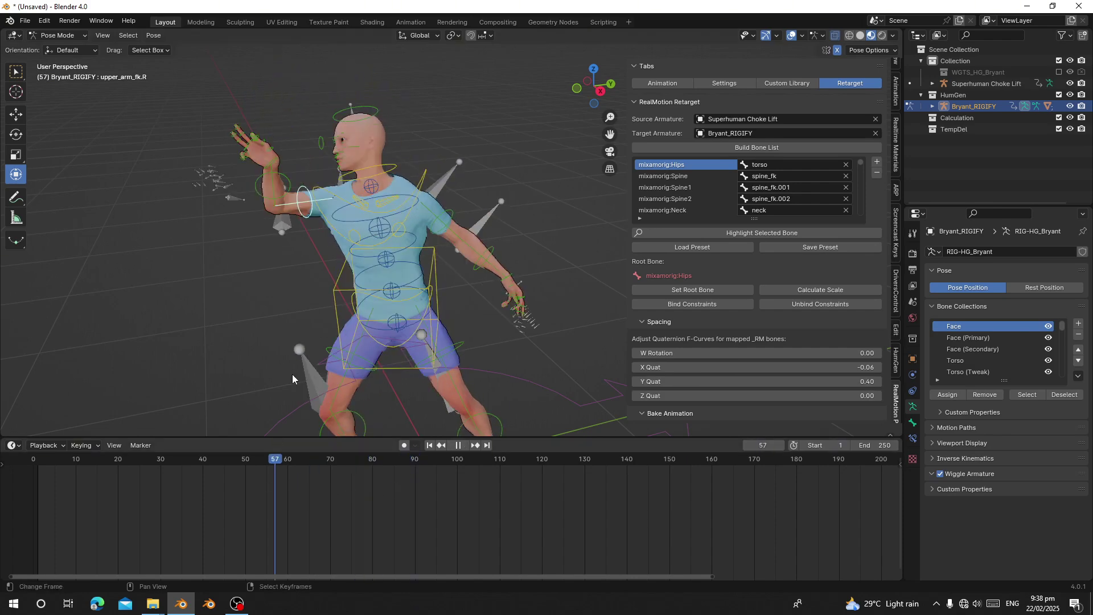
key("ctrl+z")
key("ctrl+z")
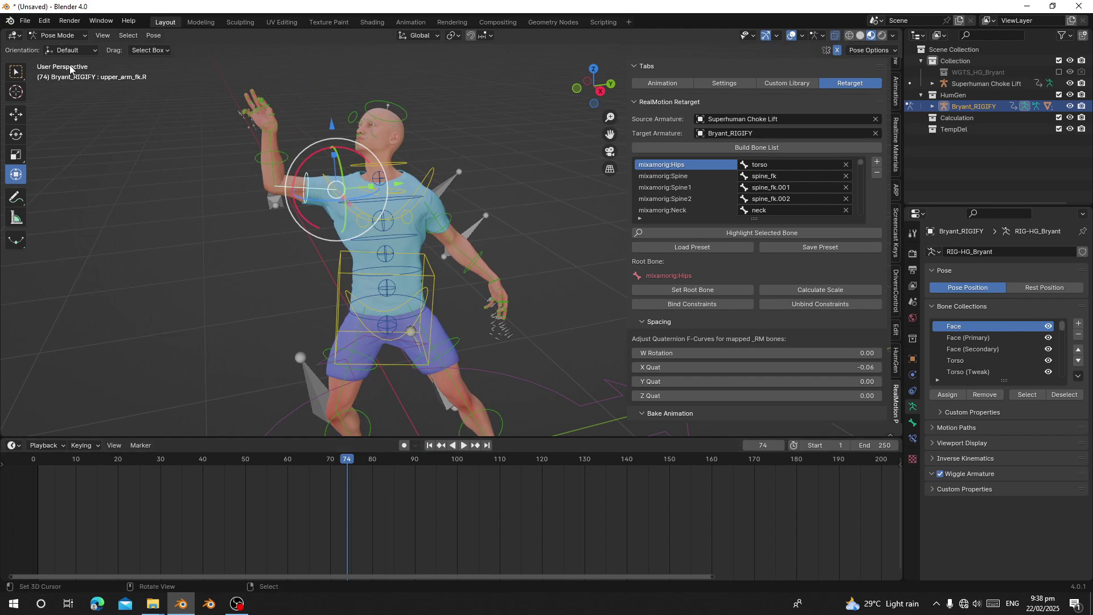
Return to Object Mode, bake the retargeted animation onto Bryant_RIGIFY, and scrub through the result.
left_click(59, 39)
left_click(61, 48)
scroll(413, 198, "down", 3)
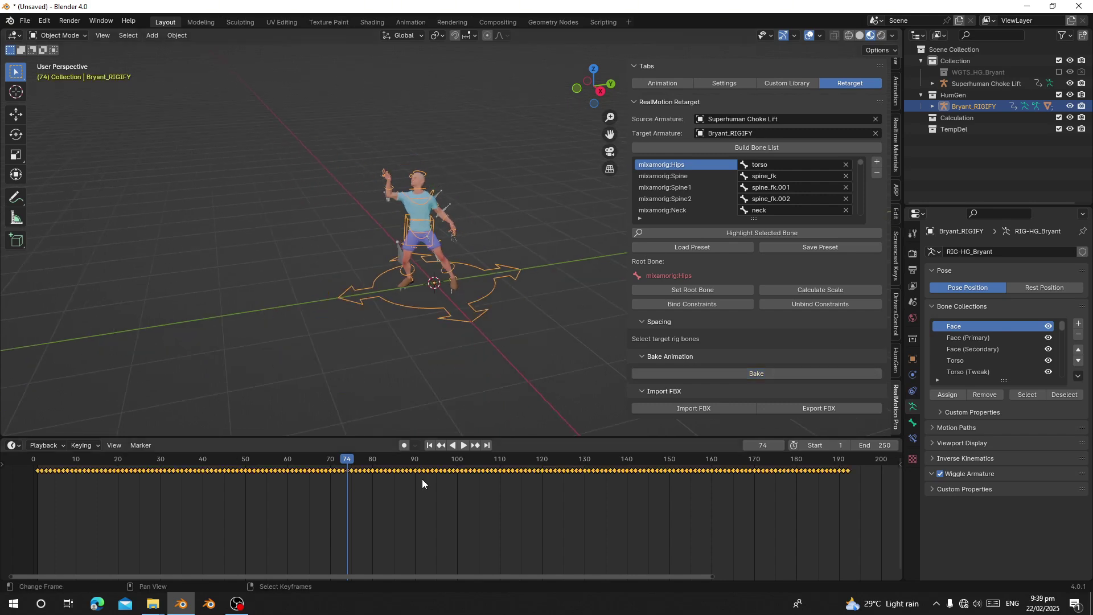
left_click_drag(425, 486, 486, 432)
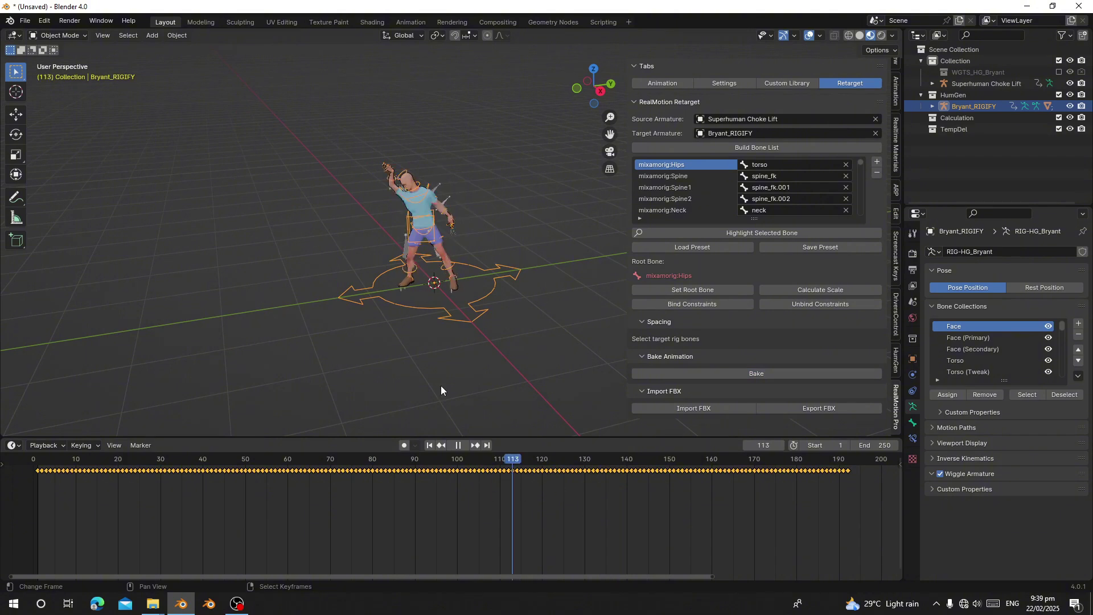
Delete the Superhuman Choke Lift source armature from the scene.
left_click(459, 205)
scroll(432, 220, "up", 2)
key("x")
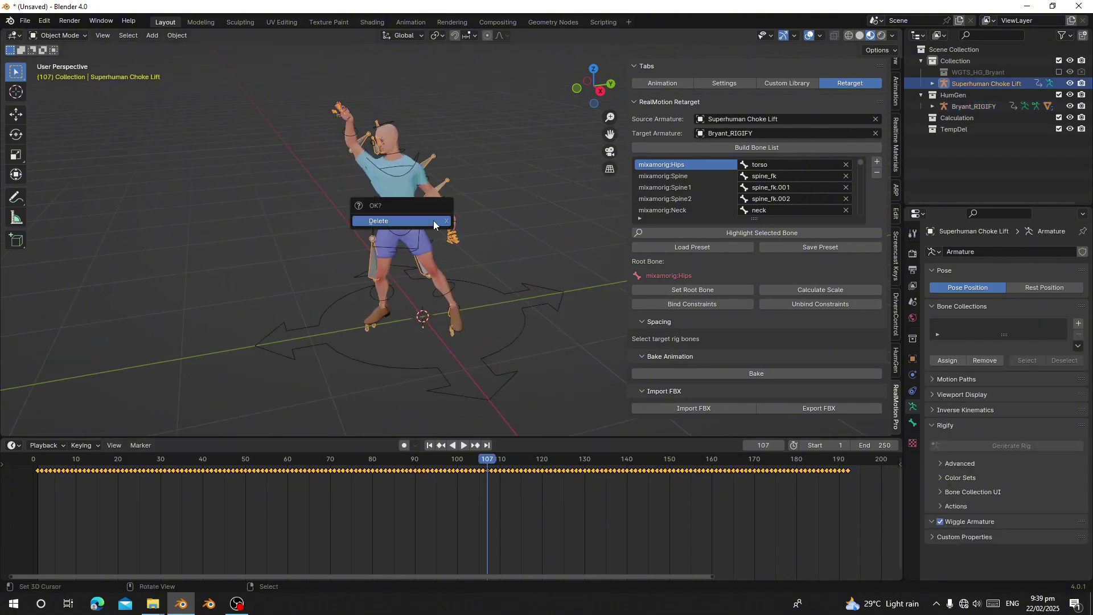
left_click(432, 221)
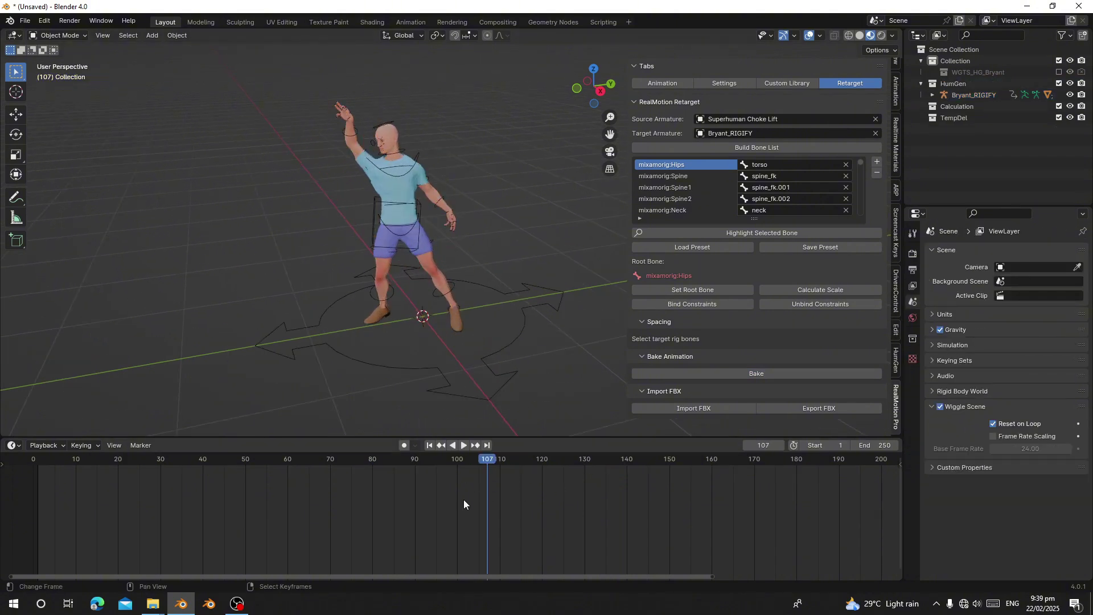
Play and scrub the baked animation on the character without its source armature.
scroll(463, 500, "down", 2)
key("space")
left_click_drag(232, 493, 573, 493)
key("space")
Switch to Solid shading and examine the baked animation in playback from several angles, ending at frame 130.
left_click(858, 37)
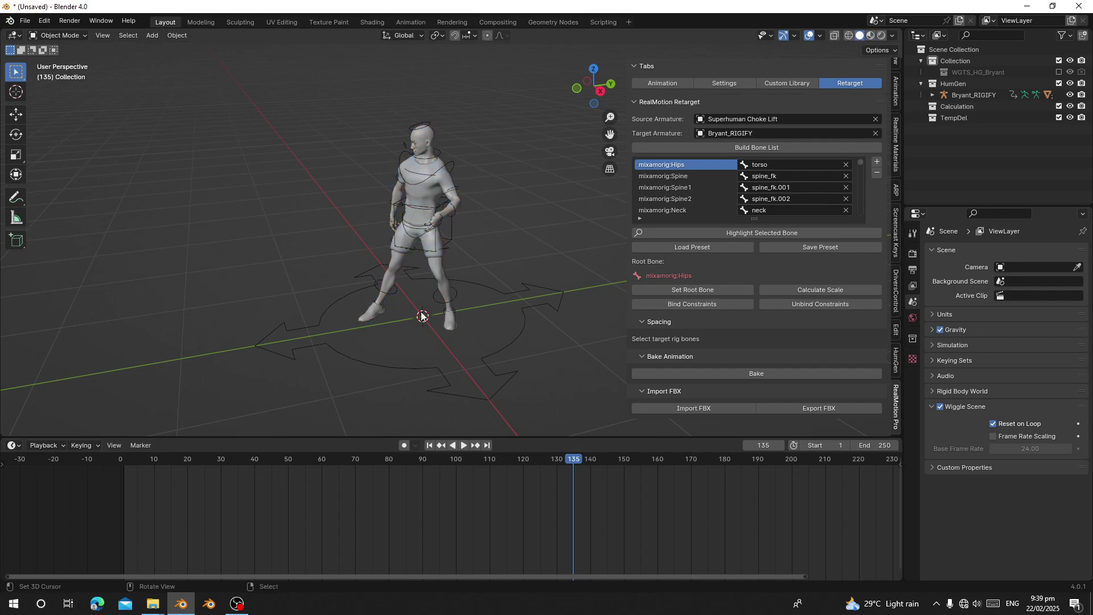
key("space")
left_click(278, 523)
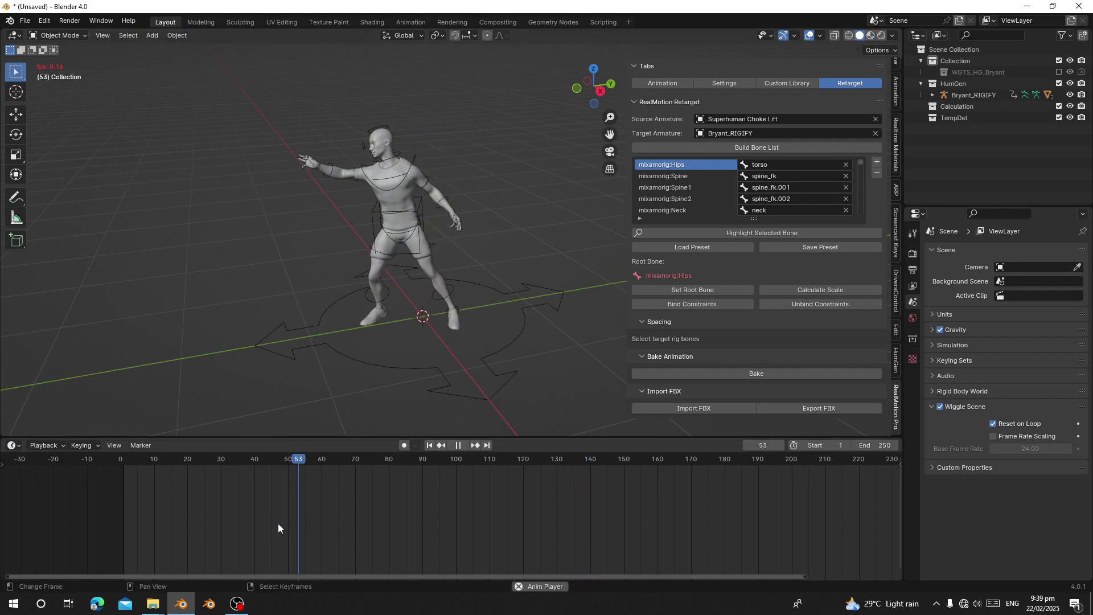
scroll(369, 272, "up", 2)
middle_click_drag(369, 272, 432, 295)
scroll(433, 295, "up", 3)
scroll(433, 294, "down", 3)
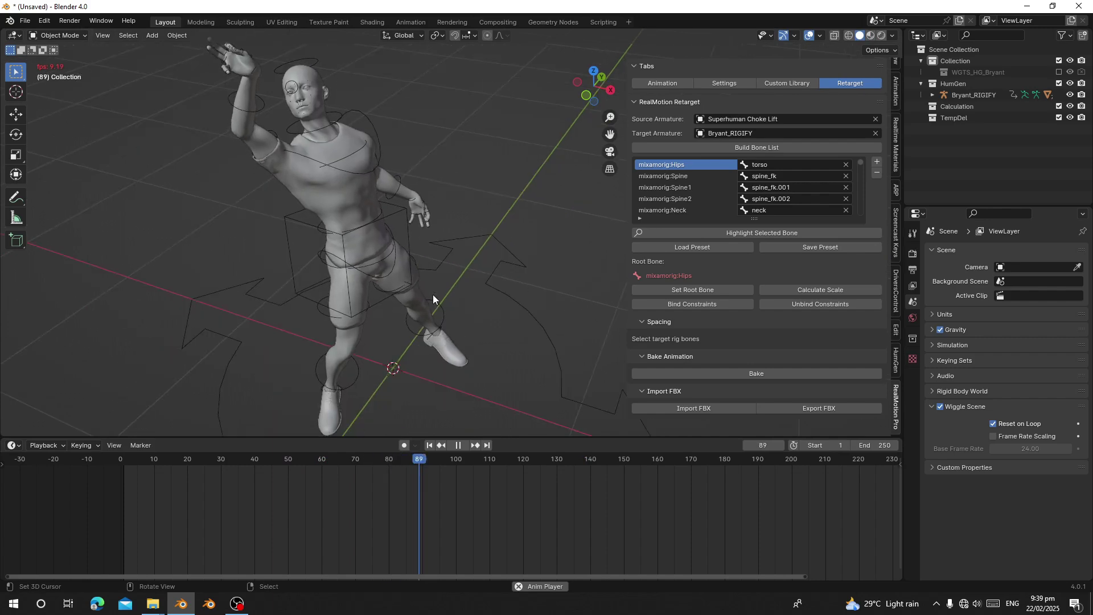
key("space")
middle_click_drag(426, 293, 379, 292)
key("space")
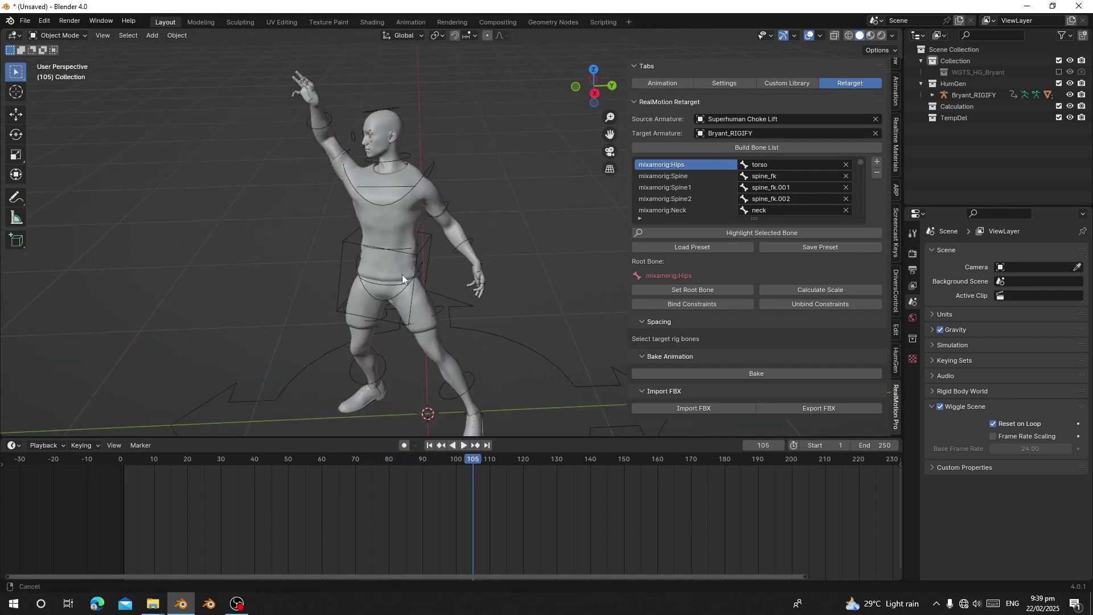
key("space")
left_click_drag(570, 486, 555, 487)
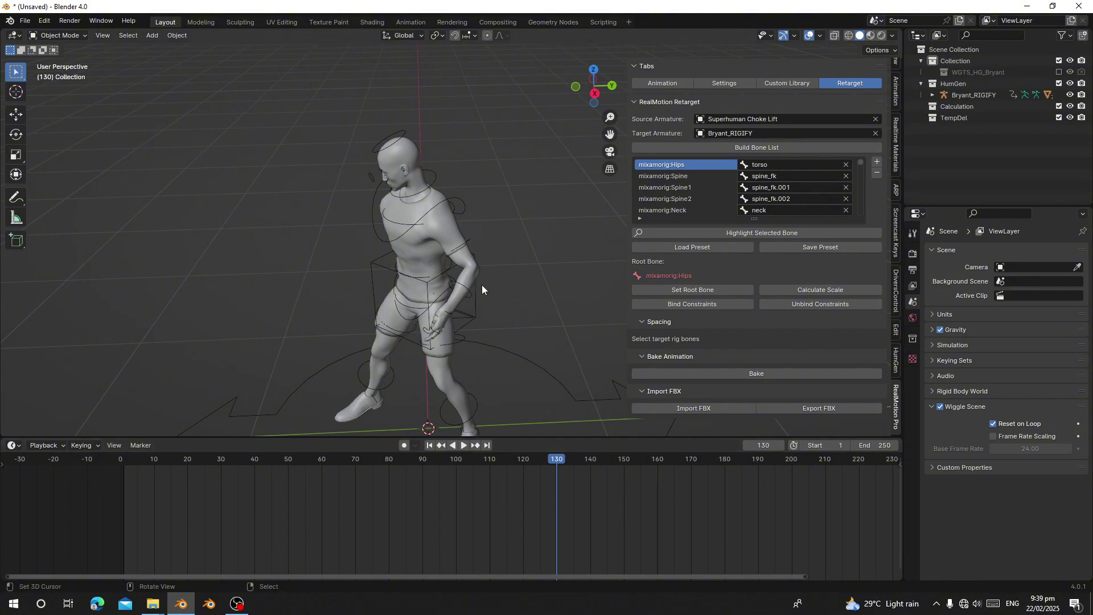
Select the Bryant_RIGIFY rig and scrub its baked animation to frame 106, viewing the raised-arm pose.
left_click(478, 317)
middle_click_drag(478, 318, 517, 350)
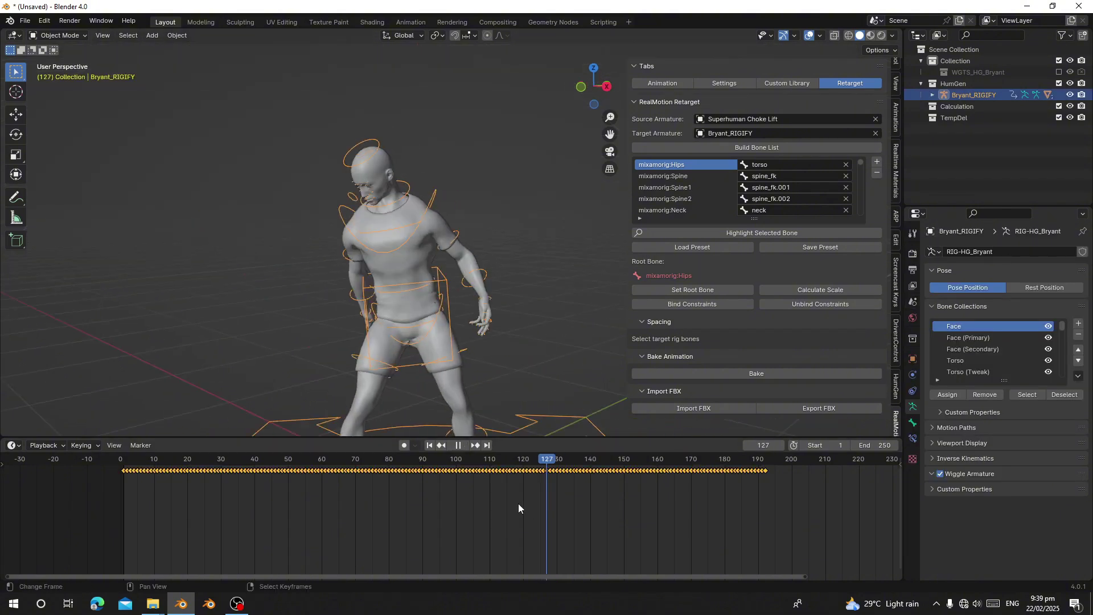
left_click_drag(518, 503, 476, 479)
middle_click_drag(433, 246, 444, 205, "shift")
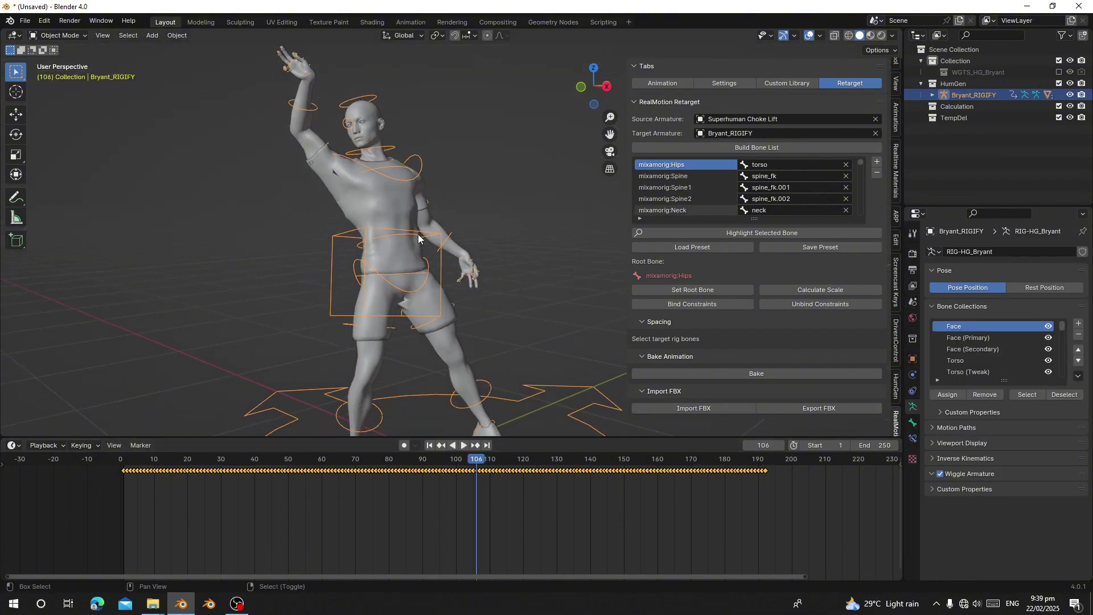
scroll(346, 364, "down", 4)
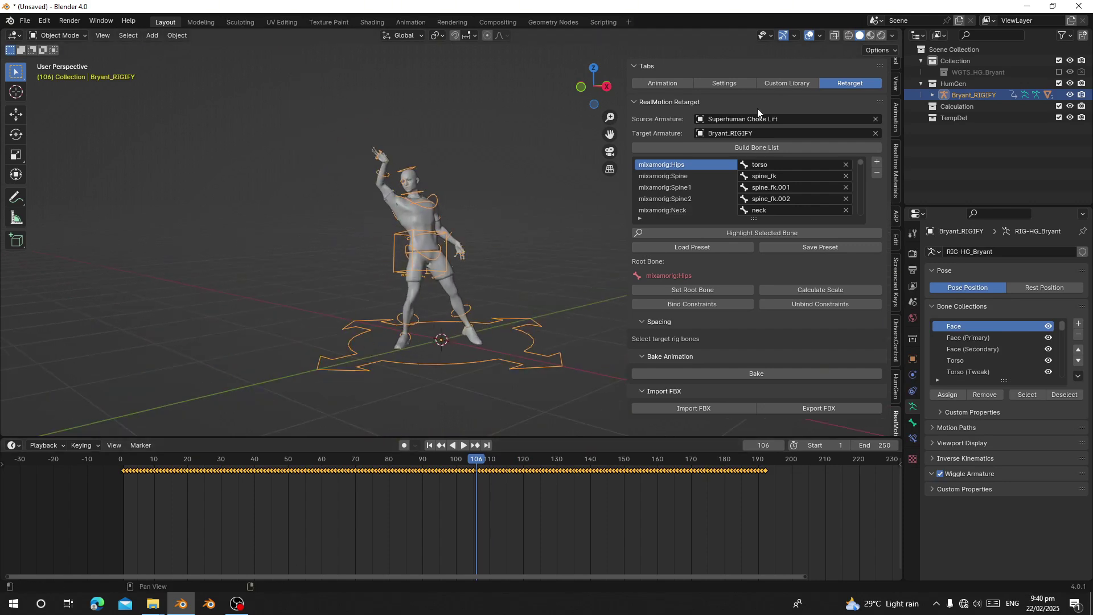
Show RealMotion Pro's Custom Library settings, turn the timeline into a Dope Sheet Action Editor, and scrub to frame 51.
left_click(773, 84)
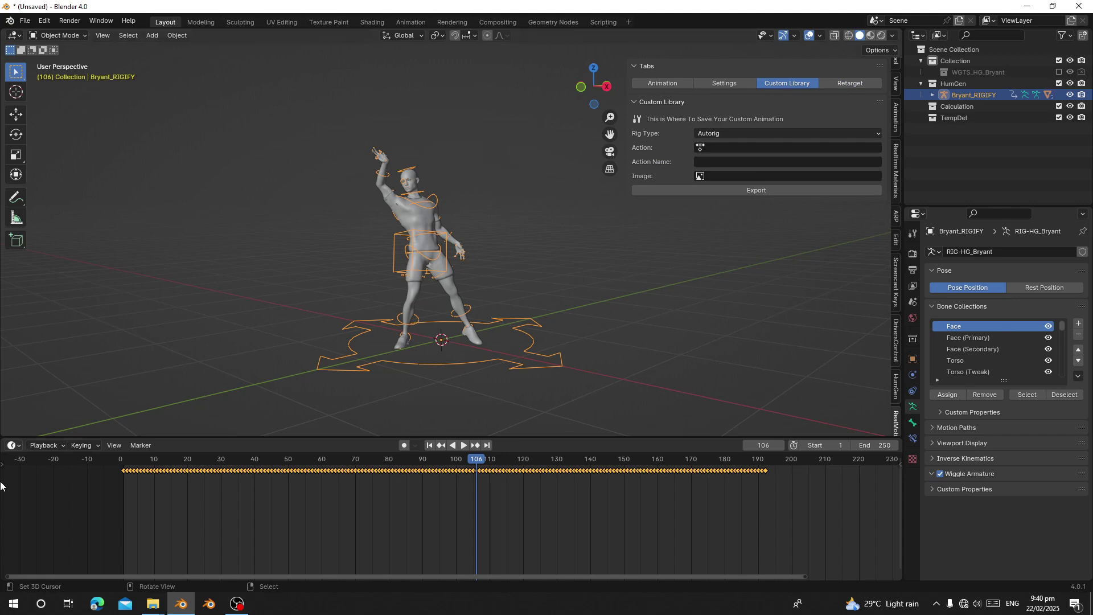
left_click(11, 445)
left_click(164, 320)
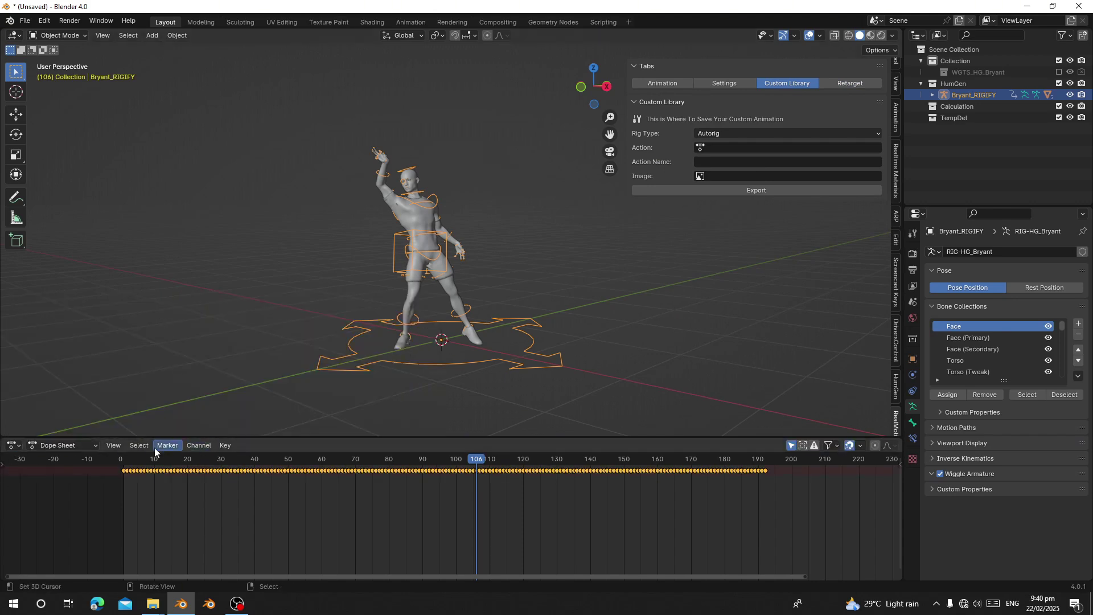
left_click(83, 445)
left_click(79, 487)
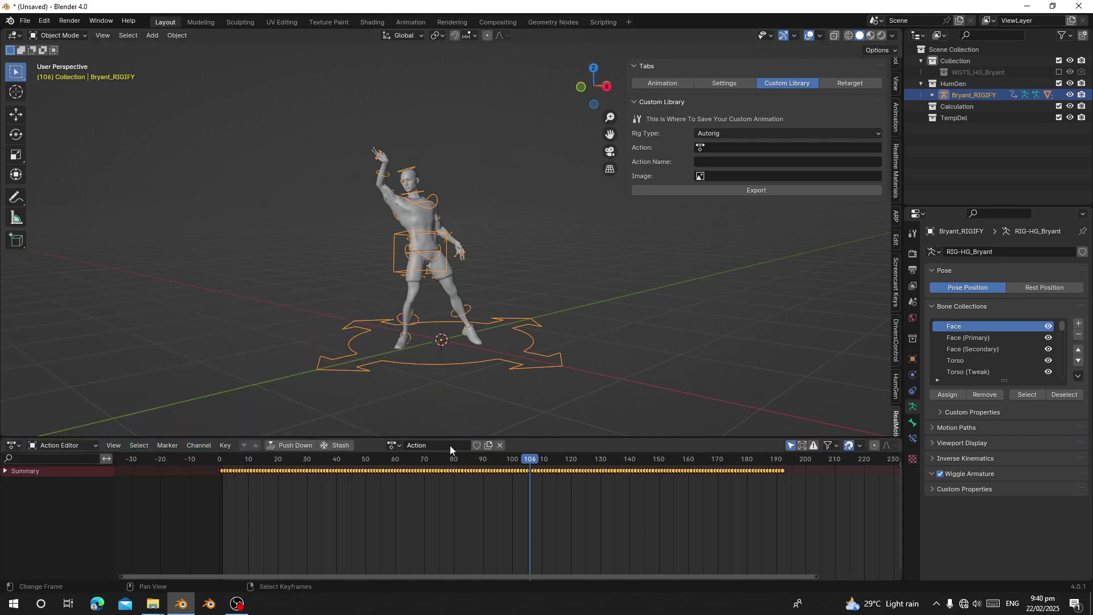
left_click(401, 490)
left_click(369, 498)
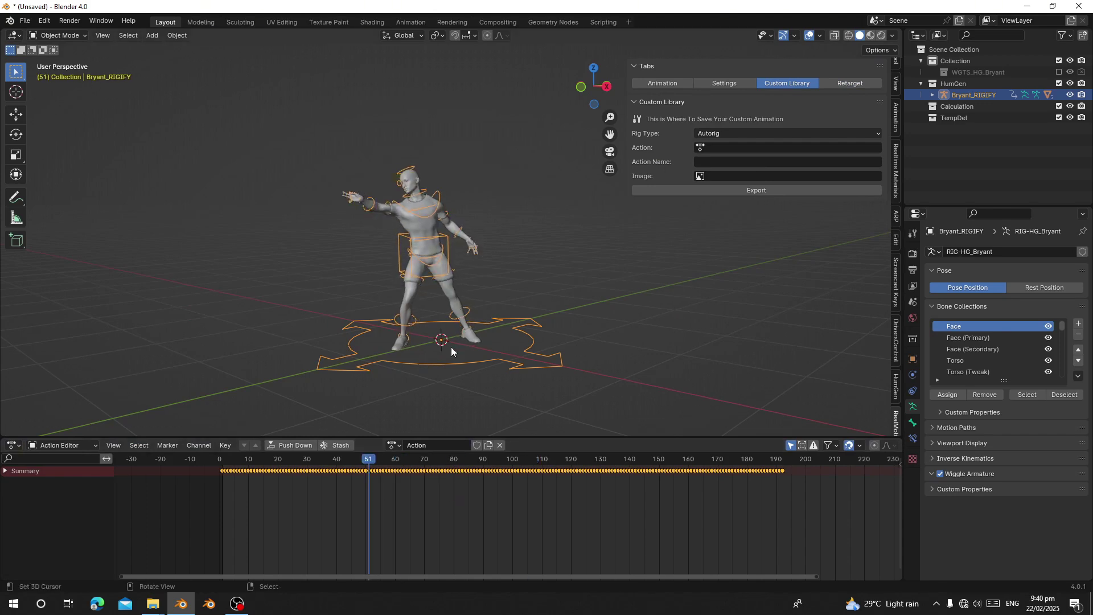
Rename the rig's baked action as Action11 and choose it as the action for the Custom Library.
left_click(727, 147)
left_click(726, 164)
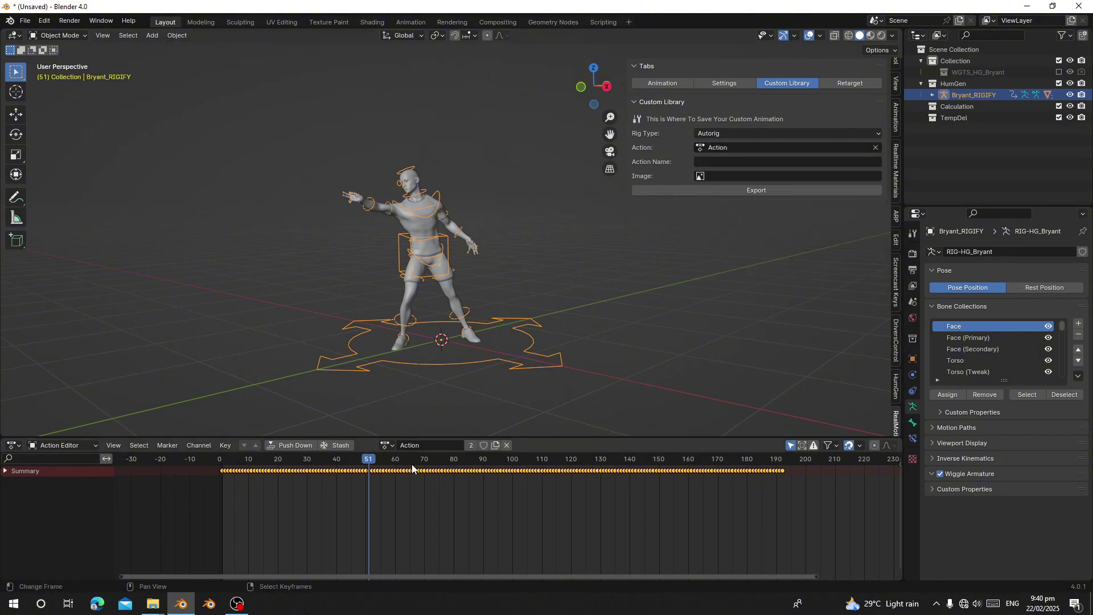
left_click(439, 446)
left_click(440, 448)
type("11")
left_click(727, 147)
left_click(705, 164)
scroll(461, 234, "up", 2)
scroll(461, 238, "up", 1)
Check the source armature in the Retarget settings, and set the Custom Library action name to choke.
left_click(723, 161)
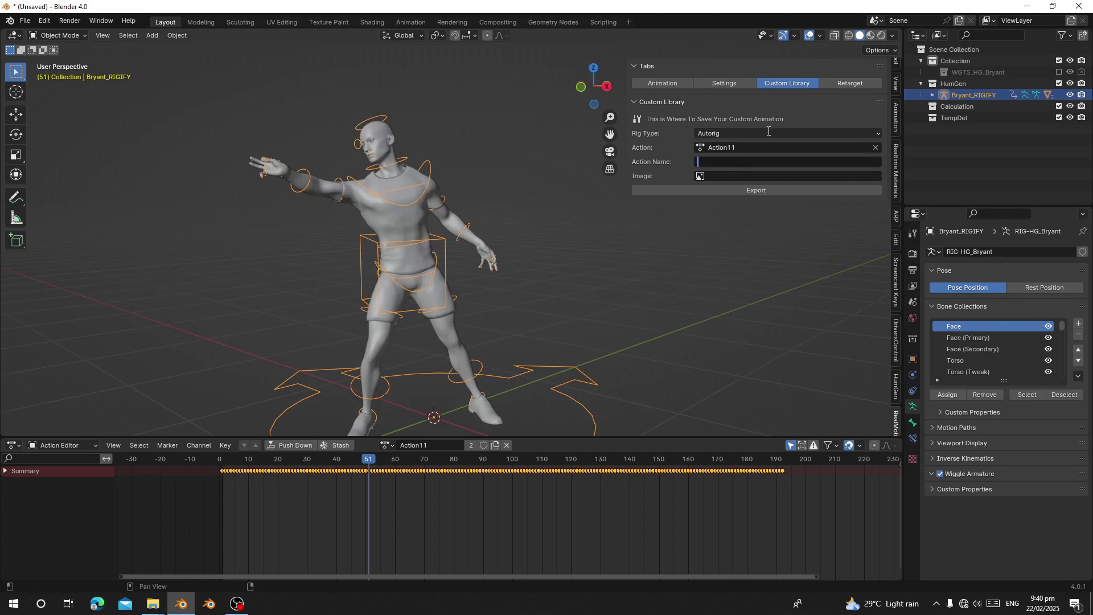
left_click(860, 83)
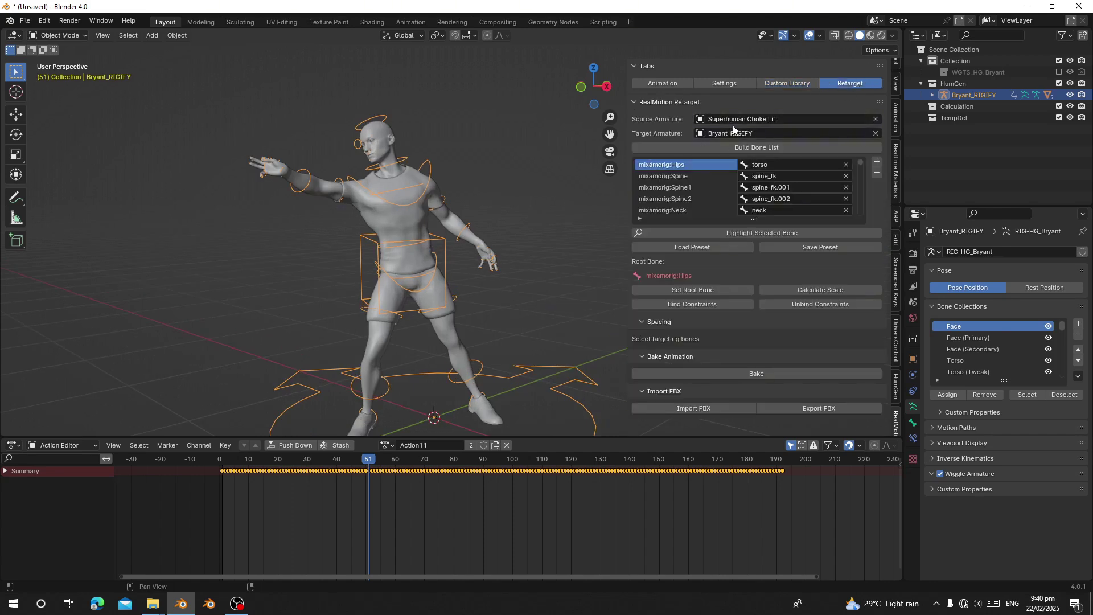
left_click(772, 120)
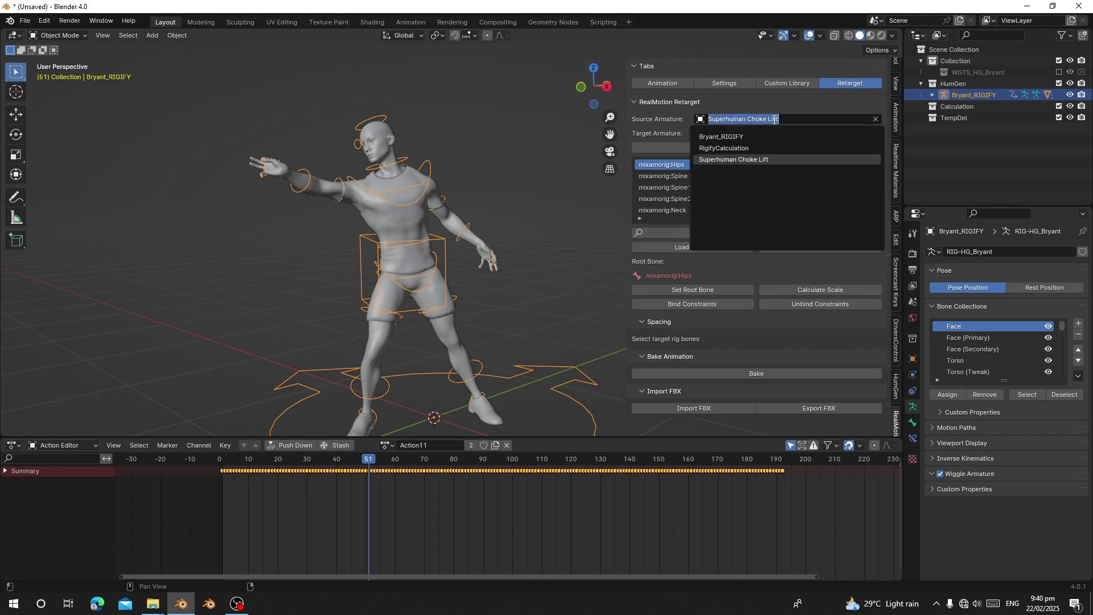
key("Escape")
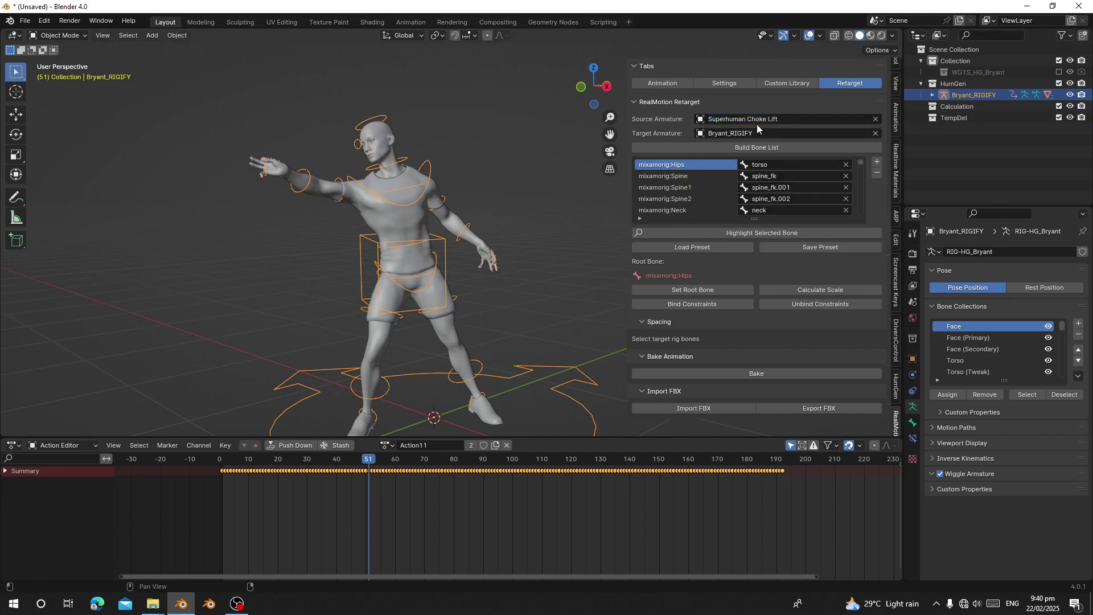
left_click(774, 84)
left_click(735, 163)
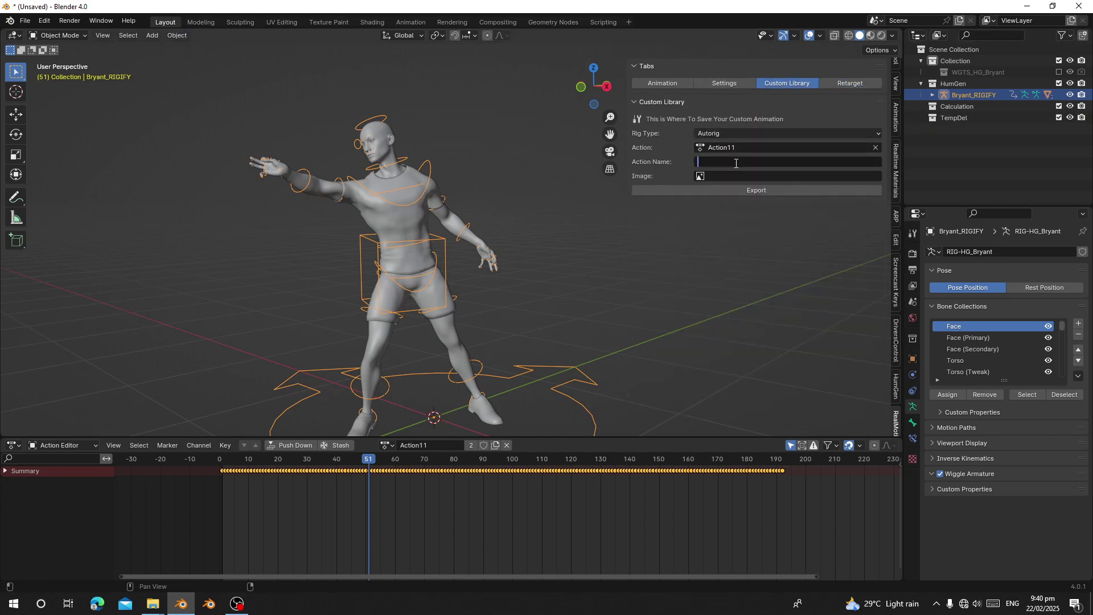
type("choke")
key("Return")
Frame the character in Material Preview shading and make a viewport render image of the pose.
mouse_move(429, 221)
middle_mouse_down("shift")
mouse_move(460, 183)
mouse_move(268, 182)
middle_mouse_up("shift")
left_click(870, 35)
left_click(103, 36)
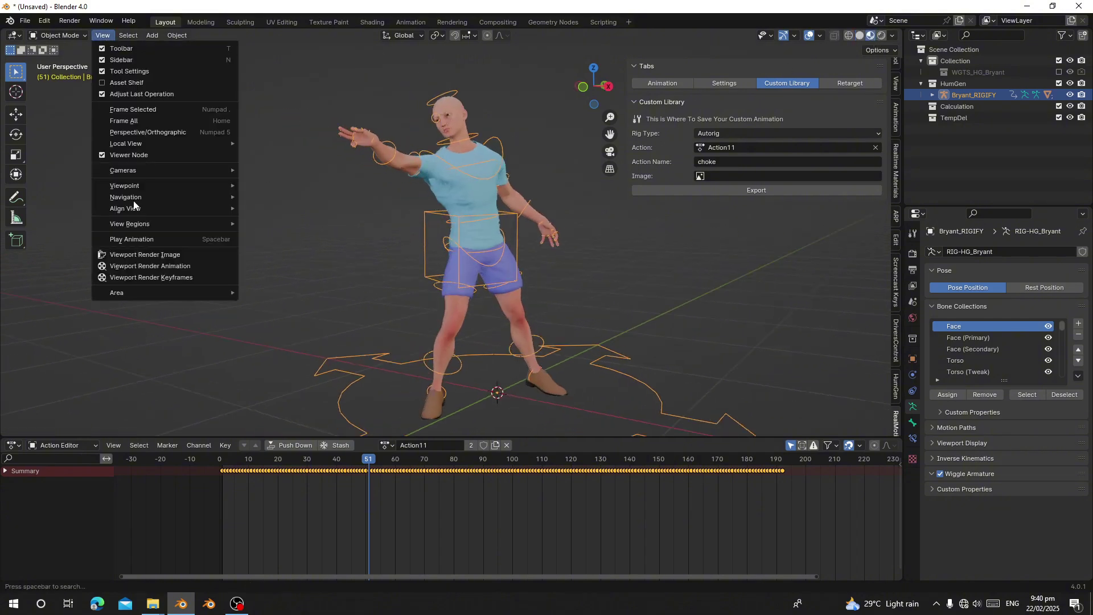
left_click(147, 255)
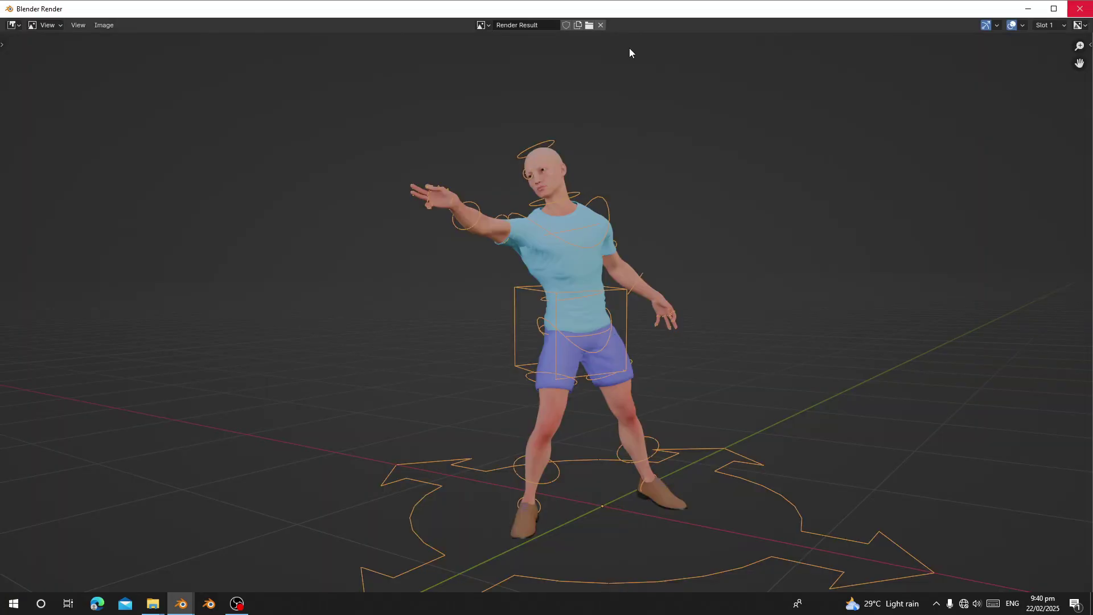
left_click(1080, 8)
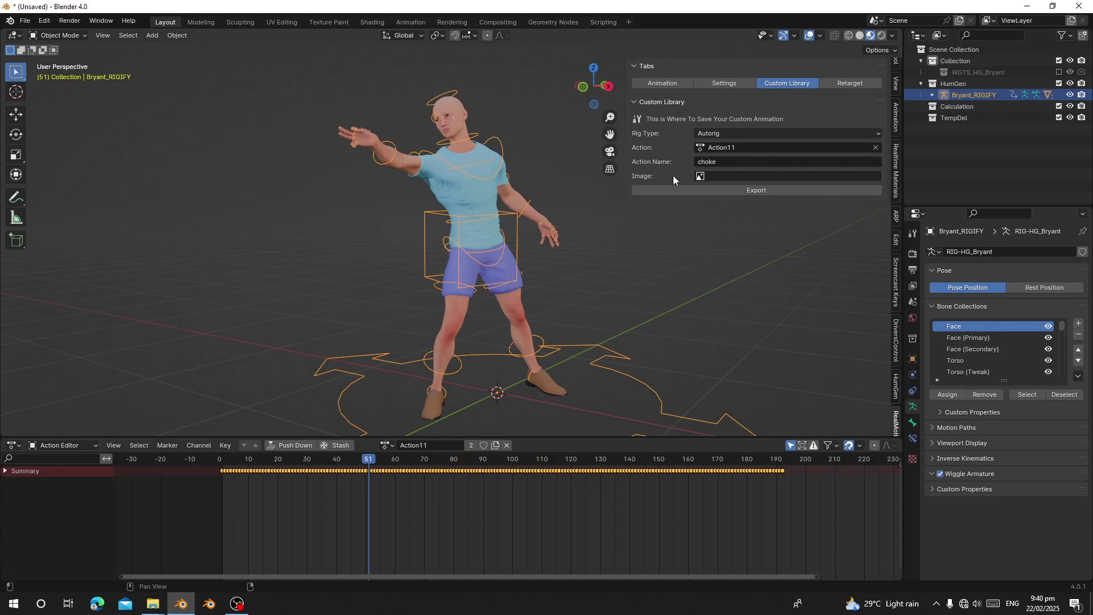
Assign image 1 to the choke animation and try to export it with the viewport in Solid shading.
left_click(726, 177)
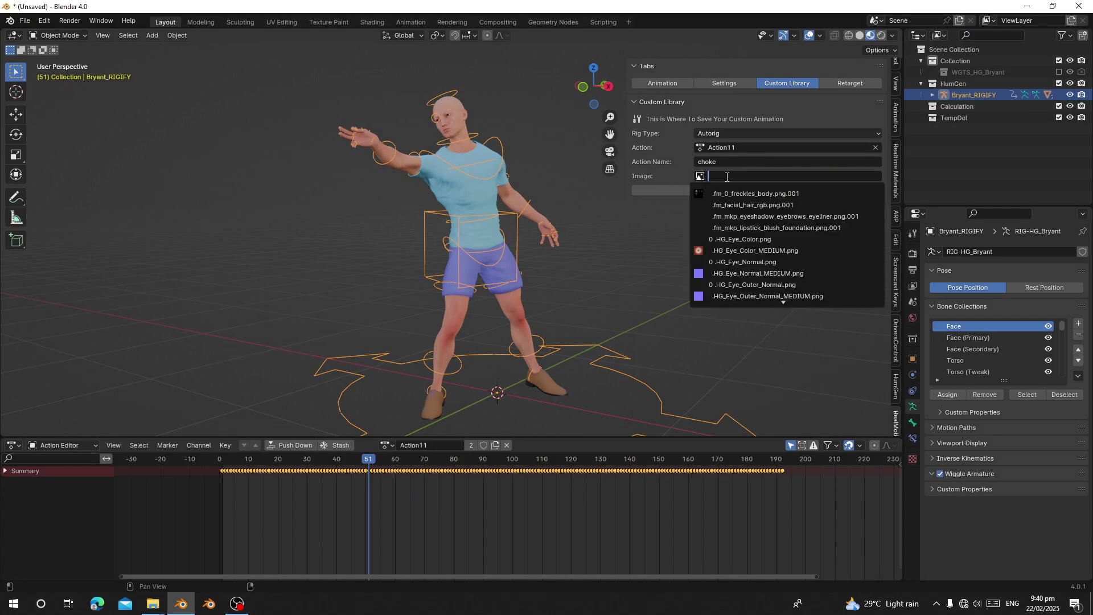
type("1")
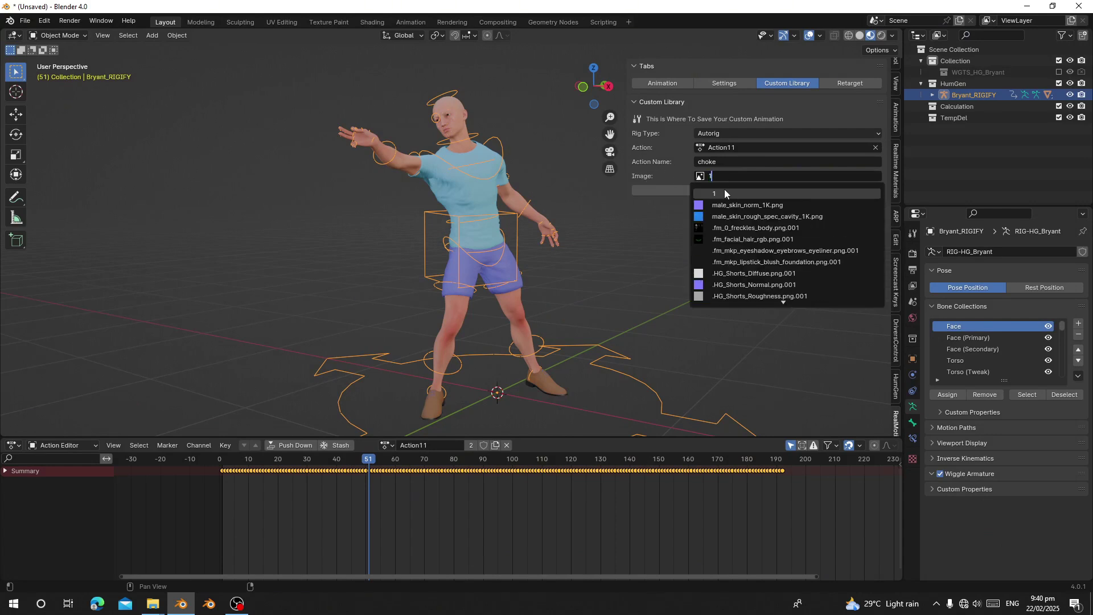
left_click(724, 191)
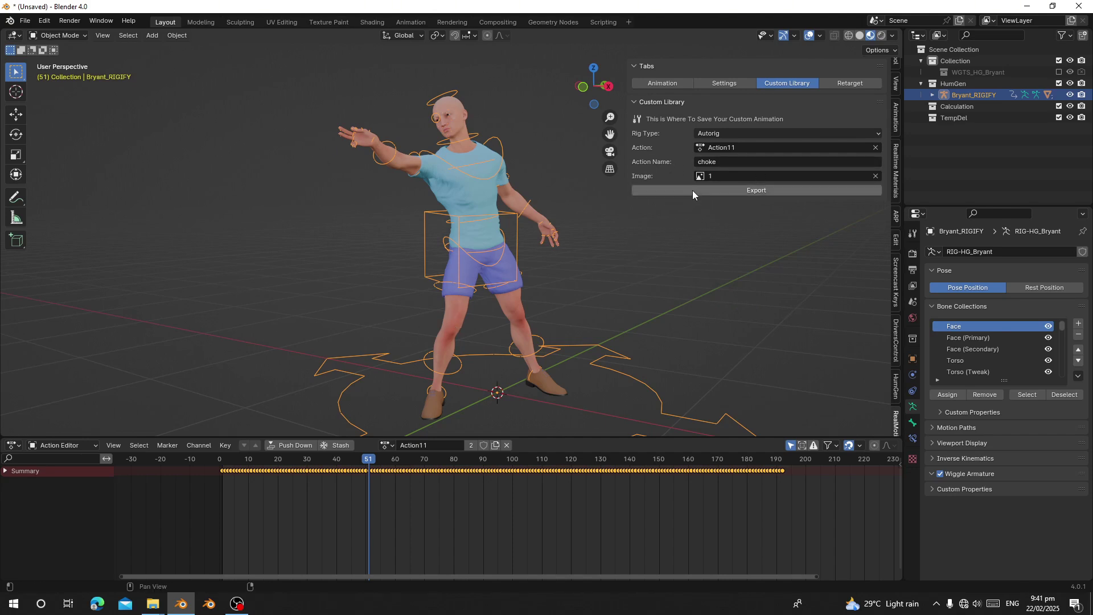
left_click(859, 36)
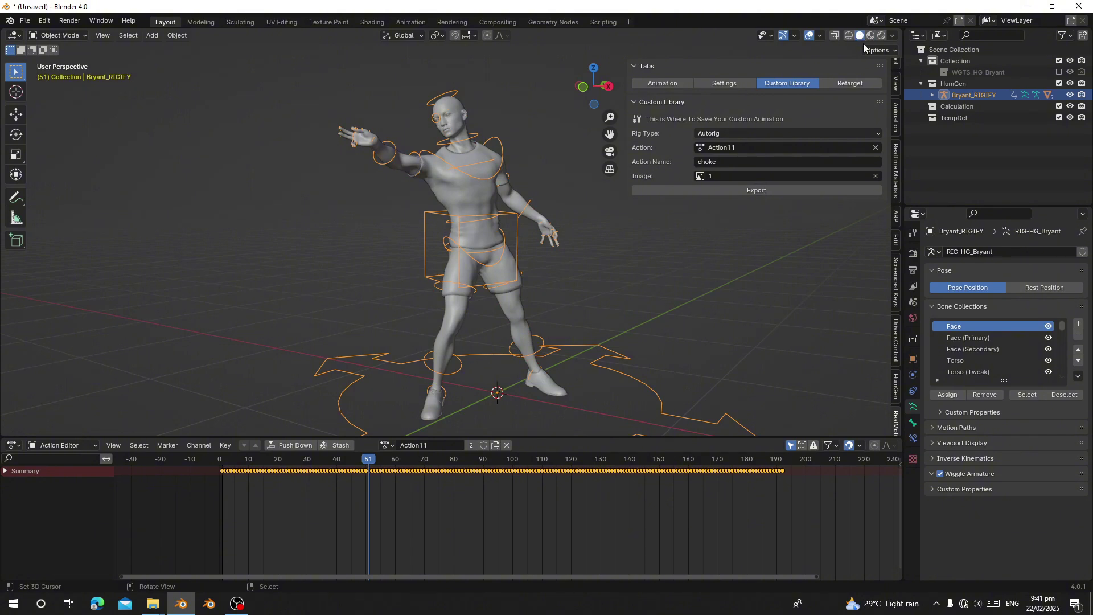
left_click(698, 189)
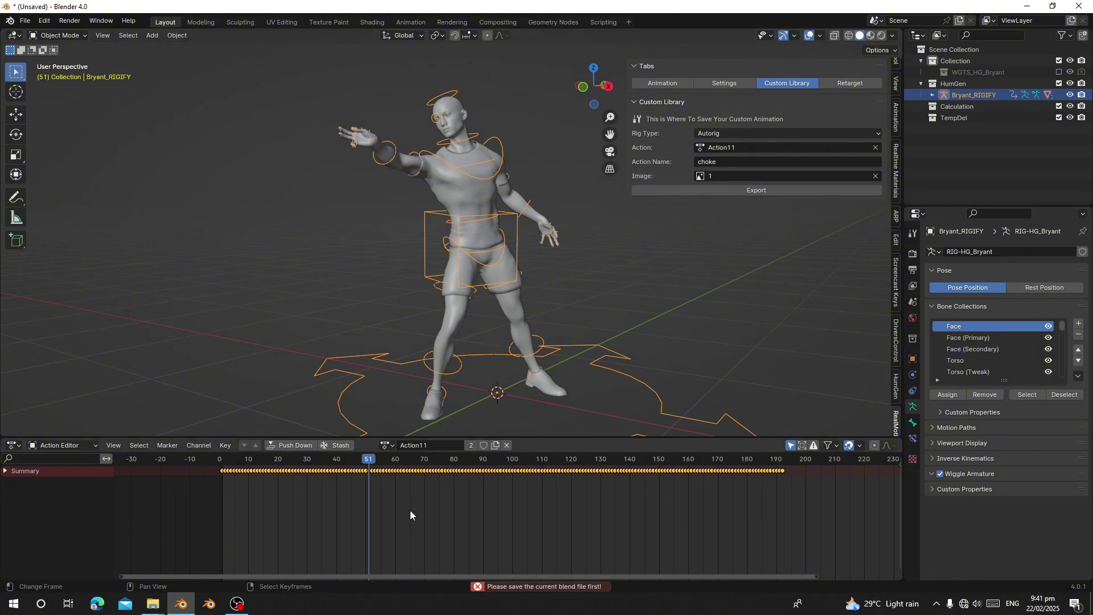
Save the blend file as aaaaaa.blend and try the custom animation export again.
key("ctrl+s")
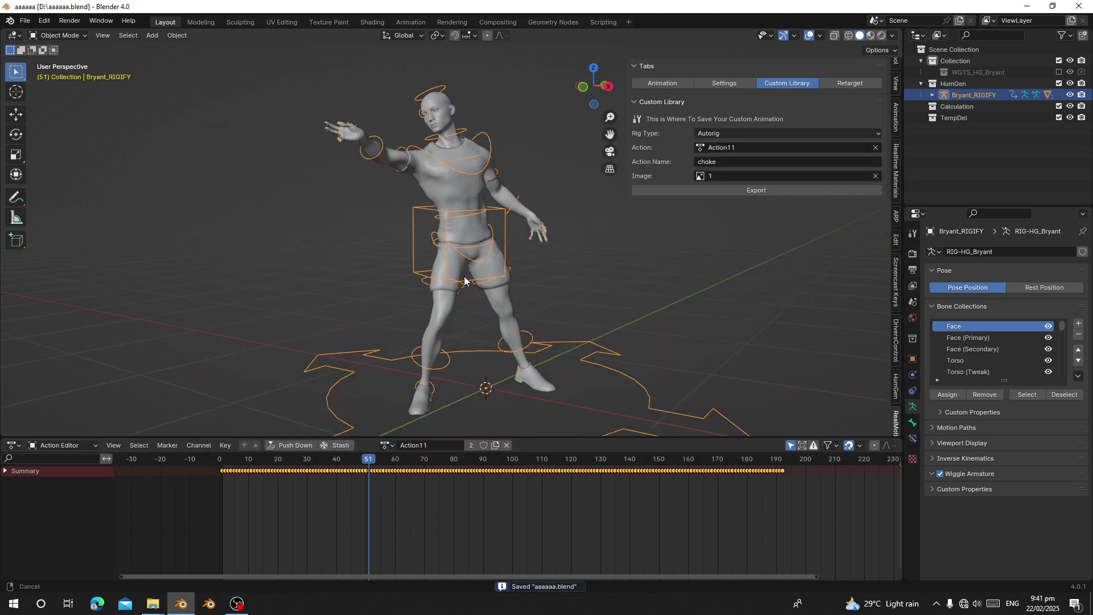
scroll(419, 310, "down", 2)
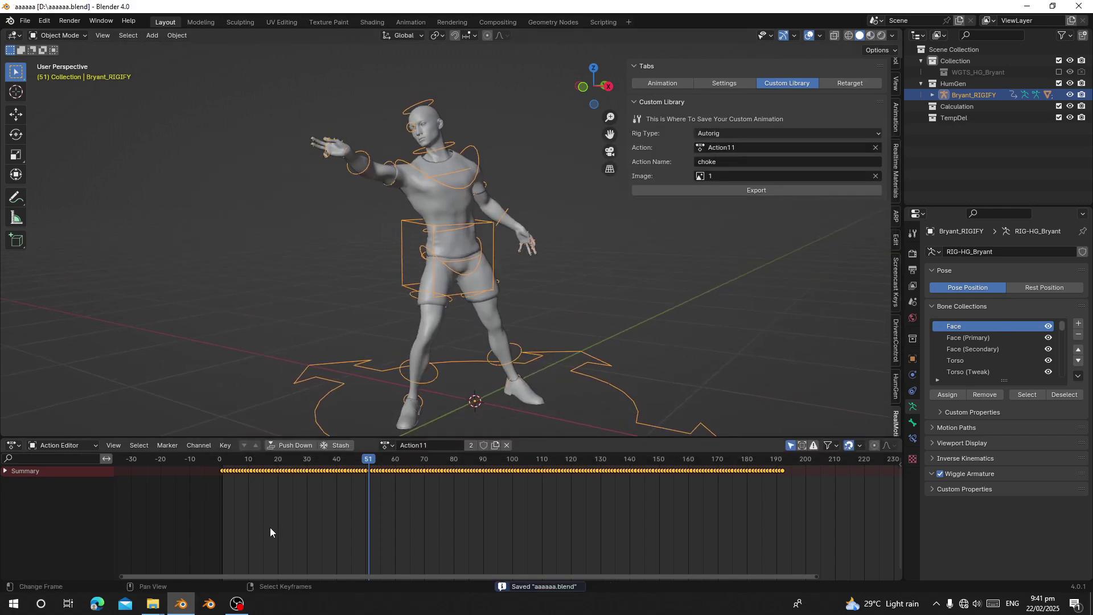
left_click(740, 190)
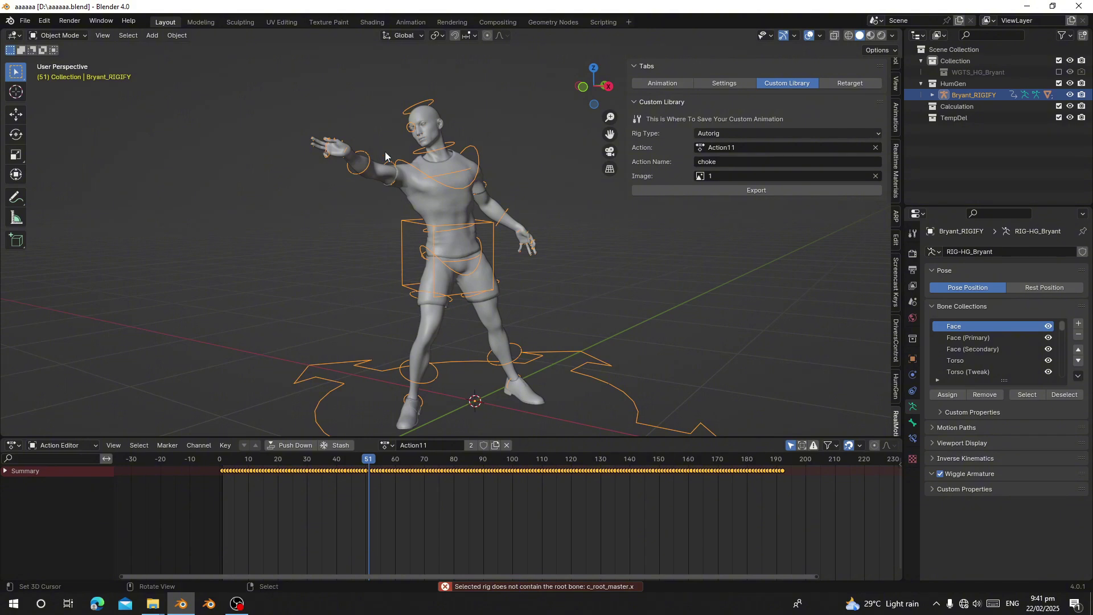
Set the Custom Library rig type to Rigify and export the choke animation.
left_click(730, 132)
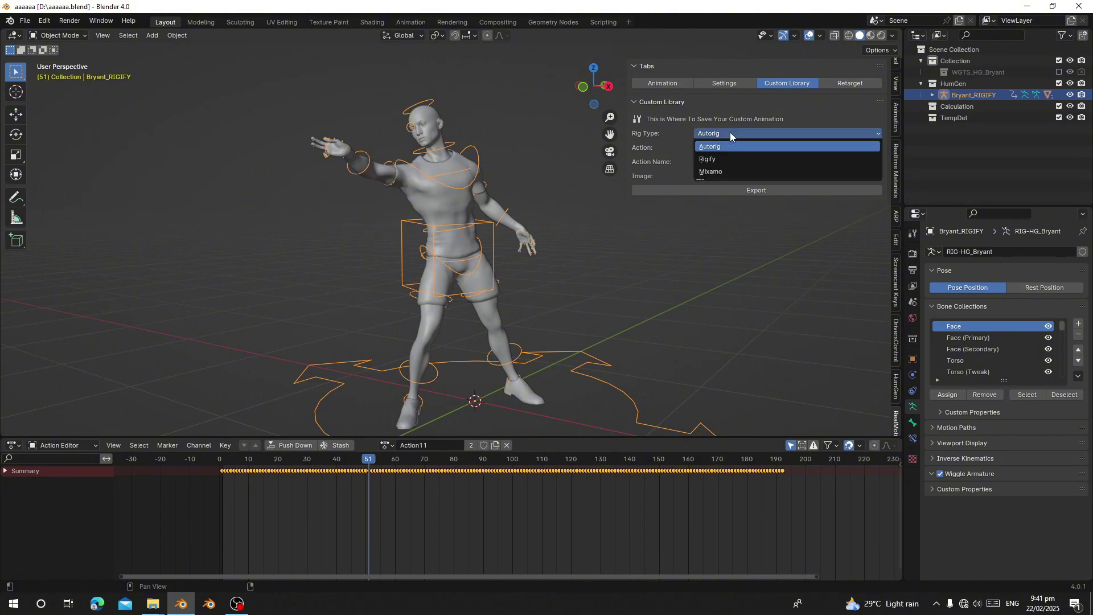
left_click(720, 158)
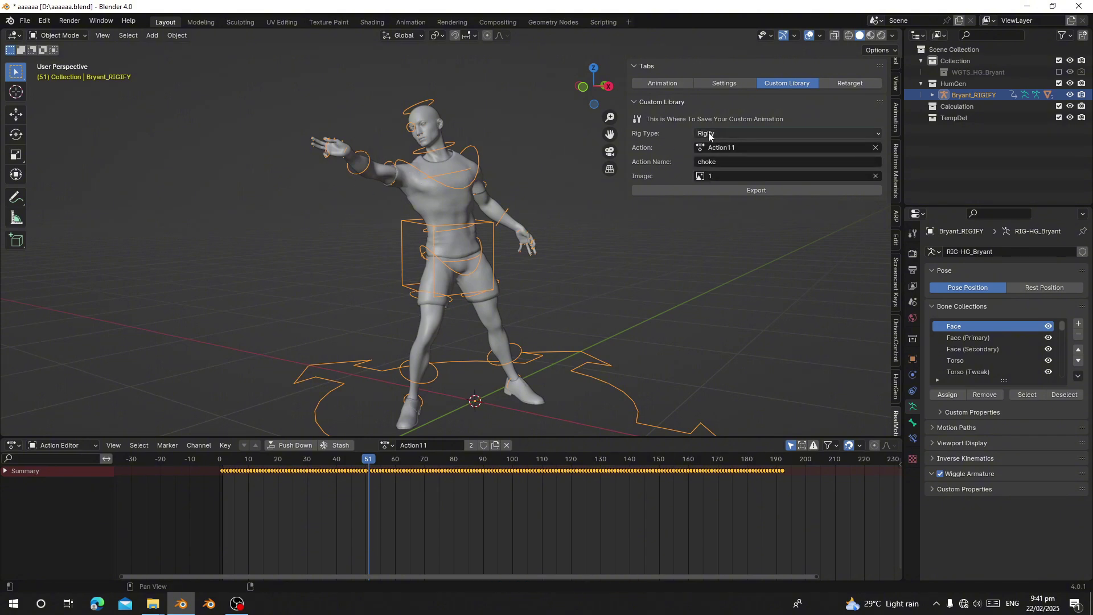
left_click(740, 192)
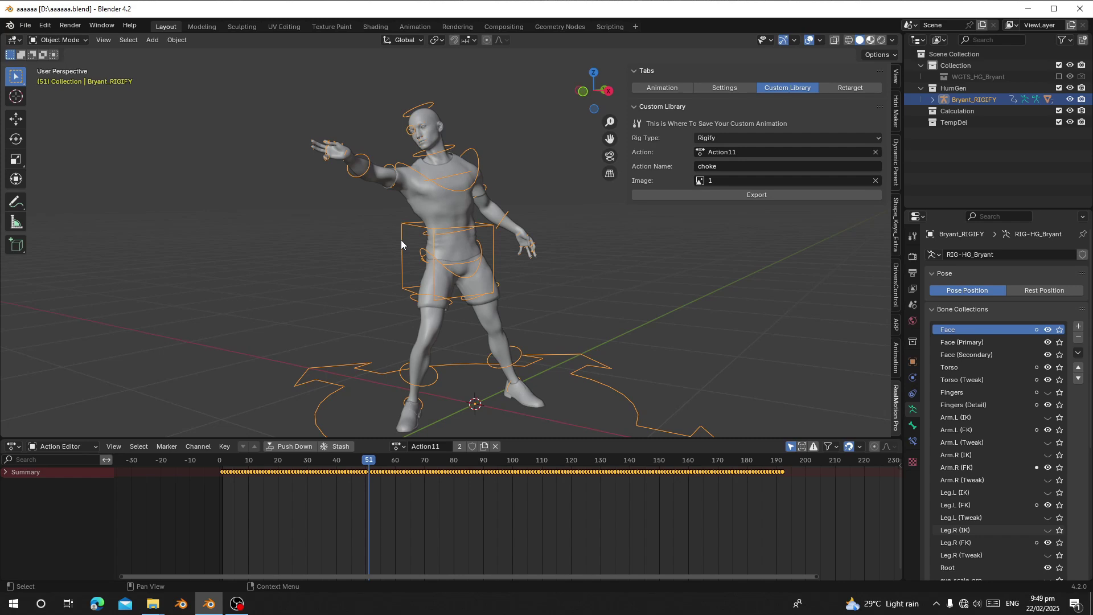
In the file opened in Blender 4.2, switch to Material Preview shading and render a new viewport image.
key("z")
key("8")
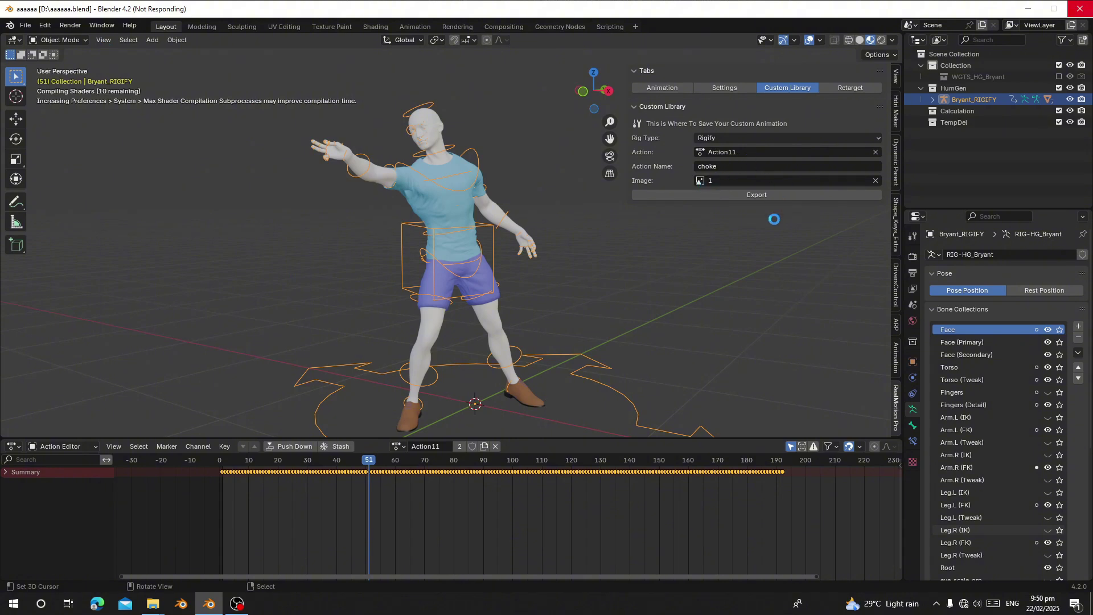
left_click(103, 40)
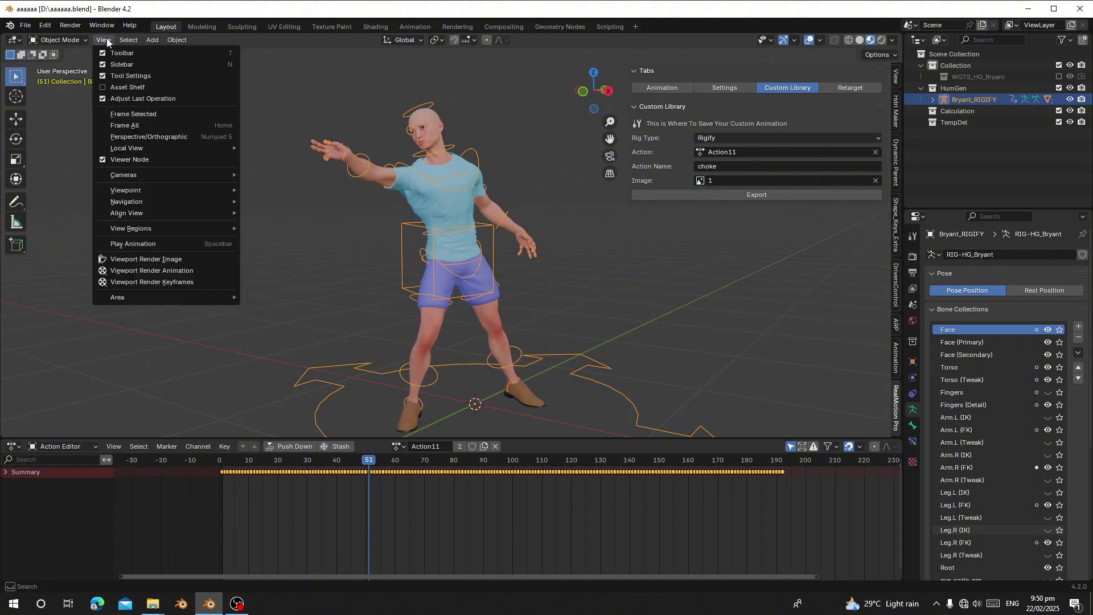
left_click(136, 259)
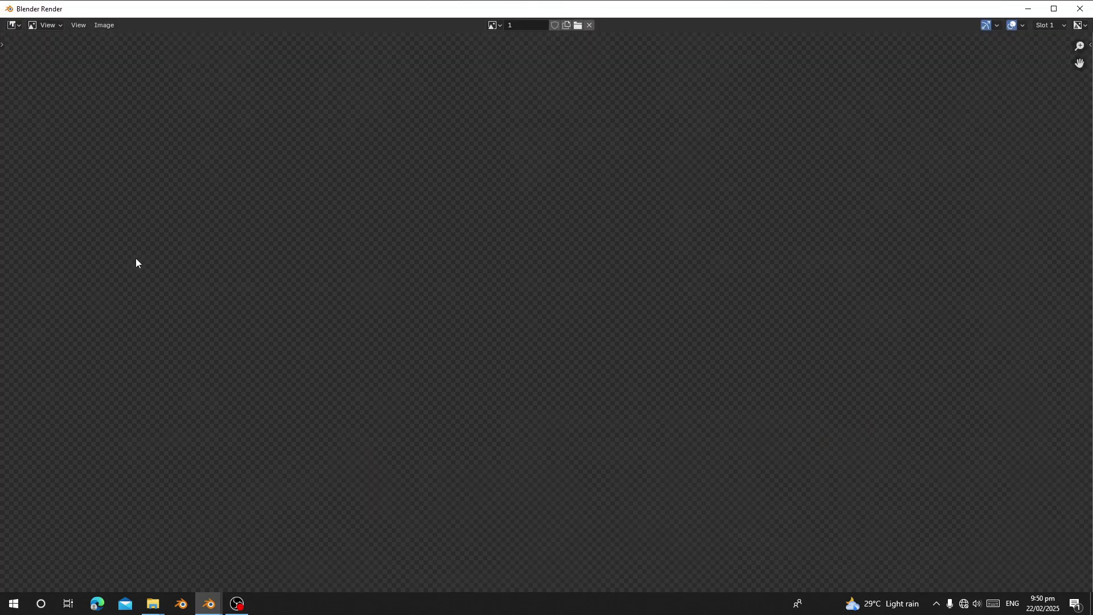
key("Escape")
Keep image 1, export the choke animation for Rigify in Solid shading, and scrub to frame 49.
left_click(701, 181)
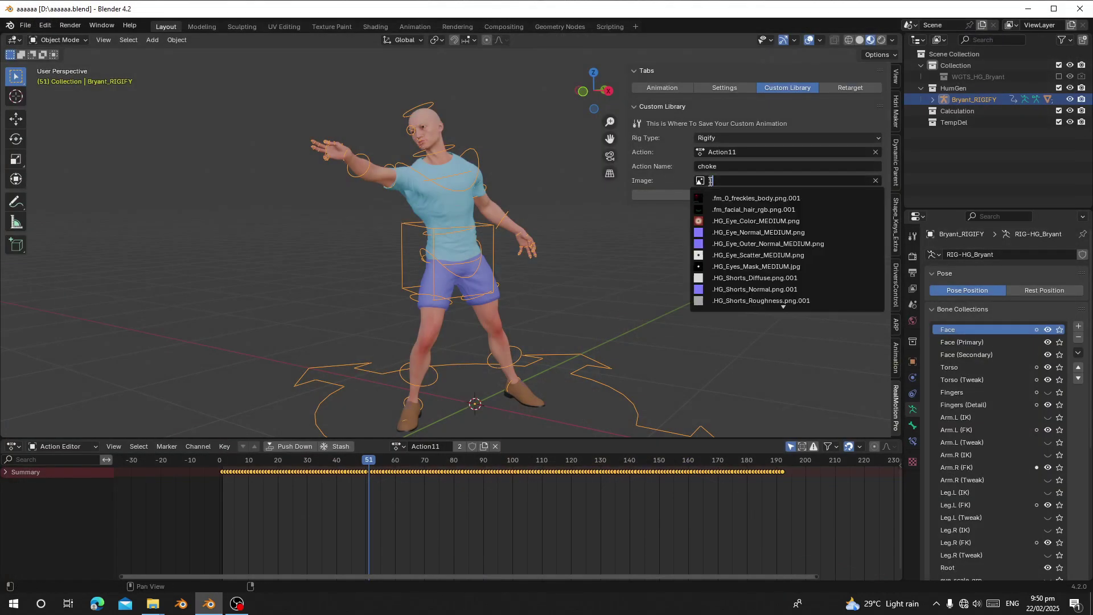
key("Return")
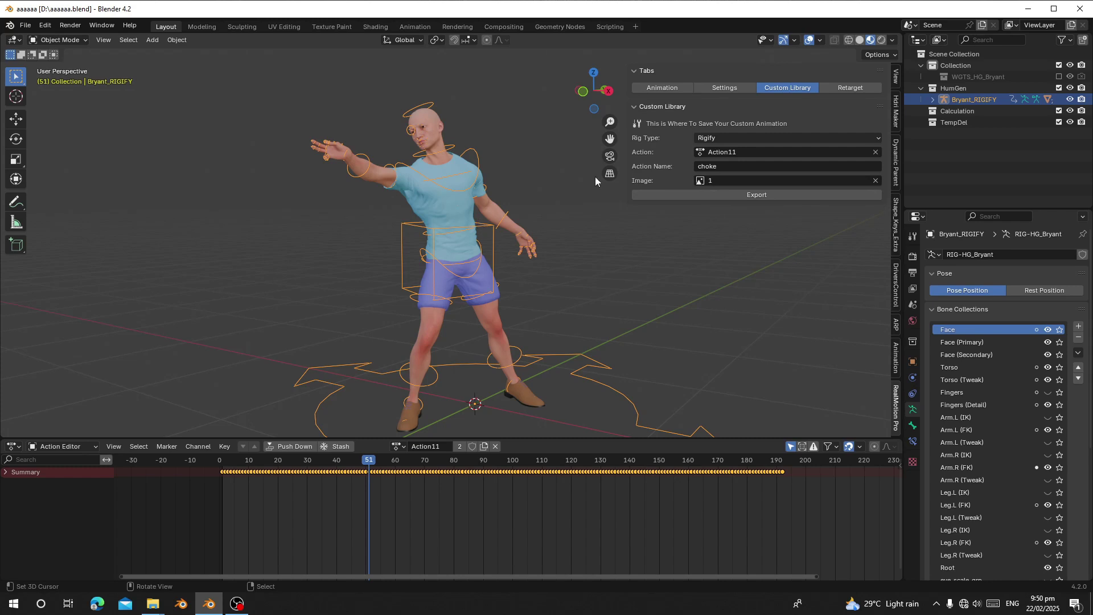
left_click(859, 41)
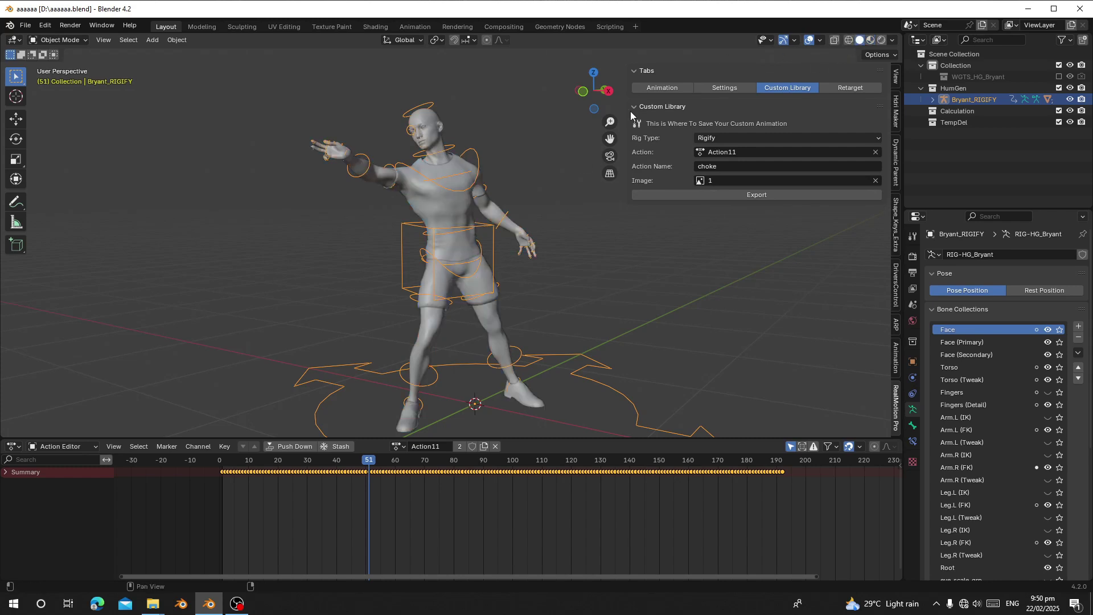
left_click(671, 196)
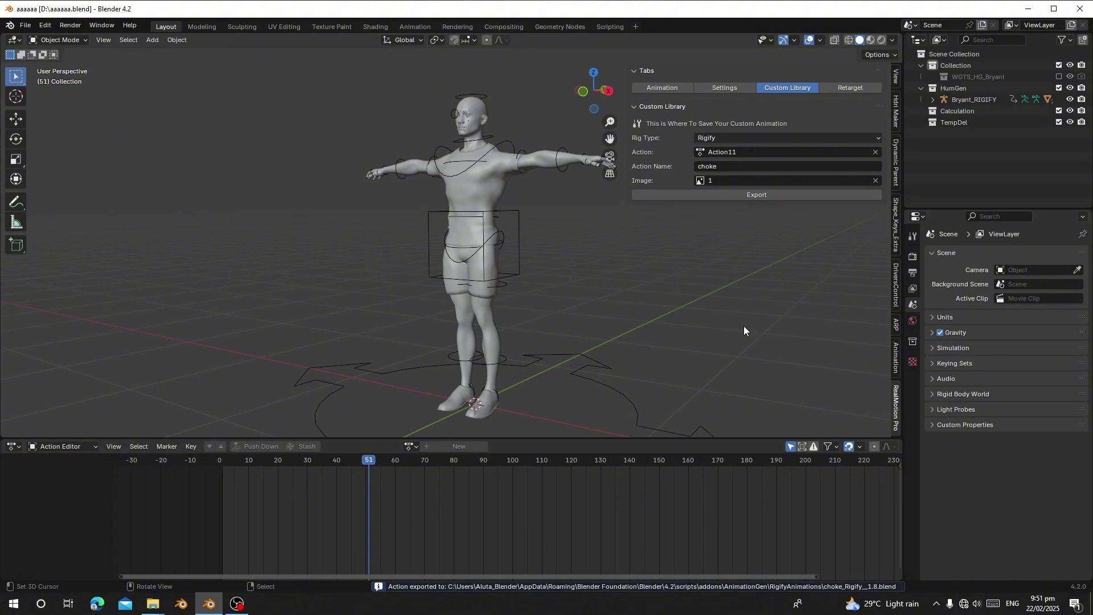
left_click_drag(371, 529, 363, 555)
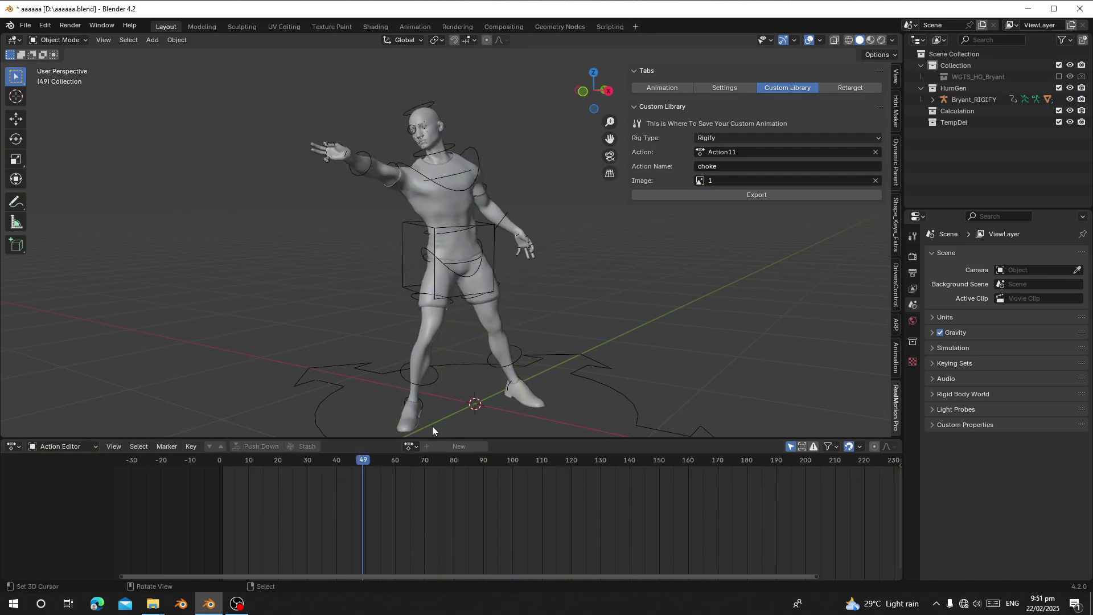
Play back the choke animation on the Bryant_RIGIFY character to review its motion.
key("space")
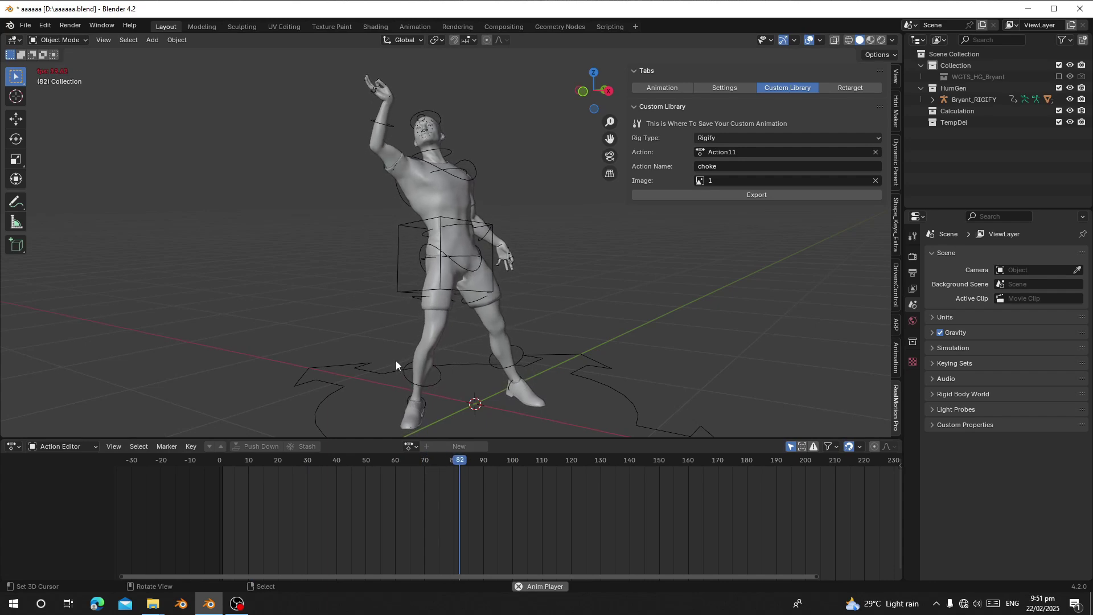
scroll(395, 360, "down", 5)
scroll(388, 412, "up", 4)
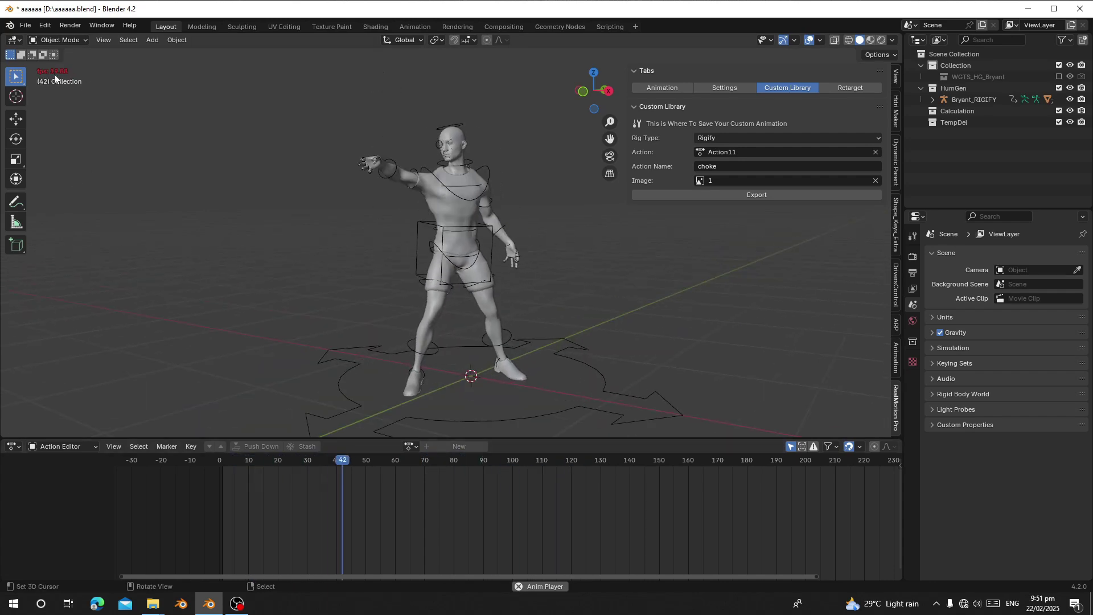
key("Escape")
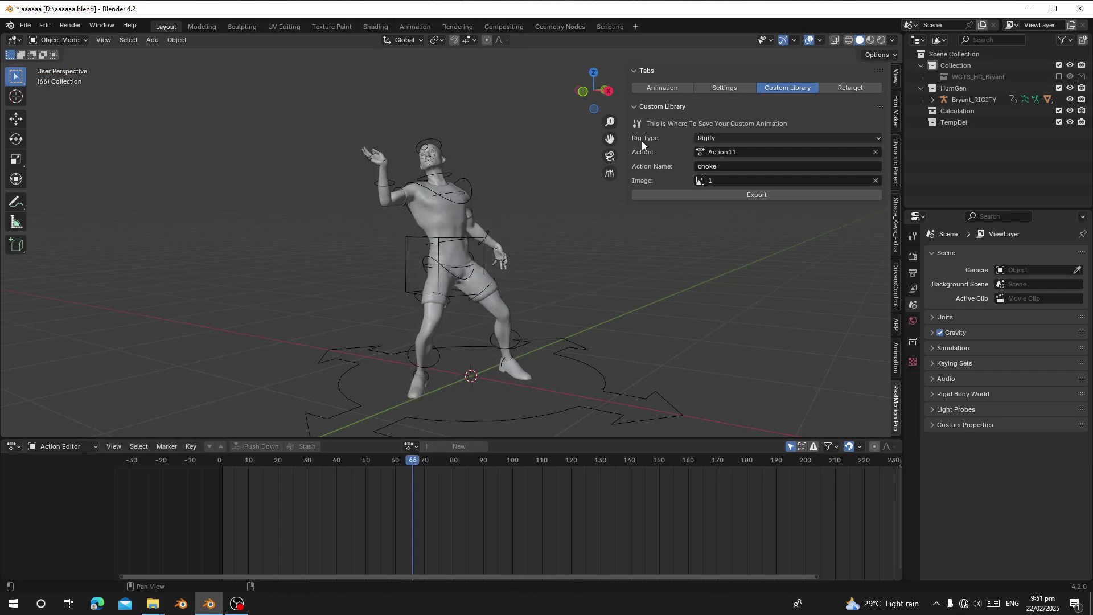
Force-reset the Bryant_RIGIFY rig's pose, remove its keyframes, and return the timeline to frame 1.
left_click(654, 91)
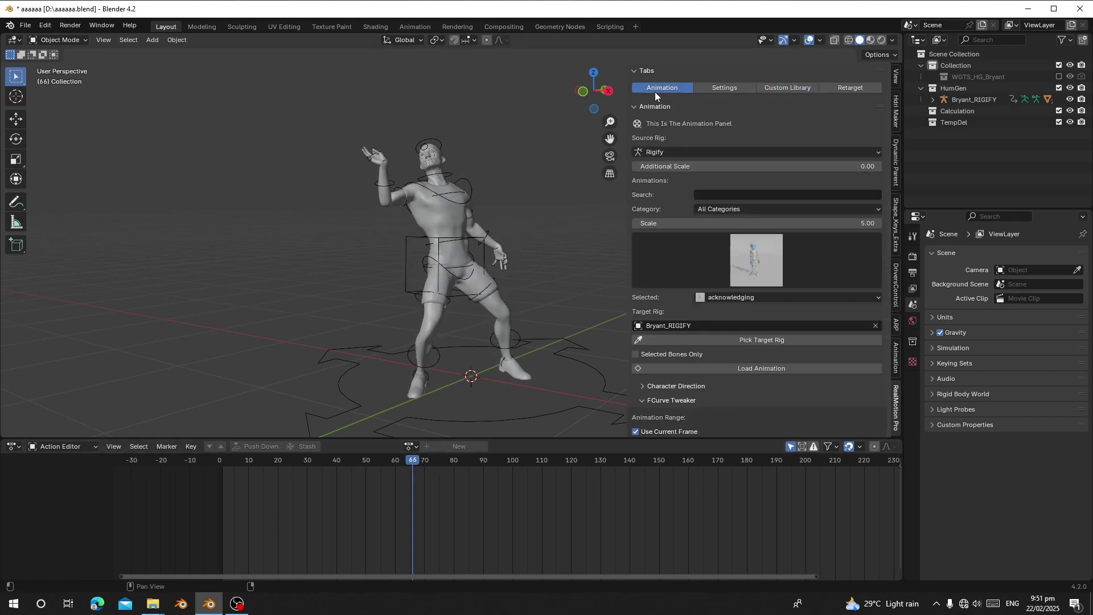
scroll(705, 279, "down", 5)
scroll(704, 279, "down", 2)
scroll(705, 180, "up", 6)
scroll(706, 181, "down", 3)
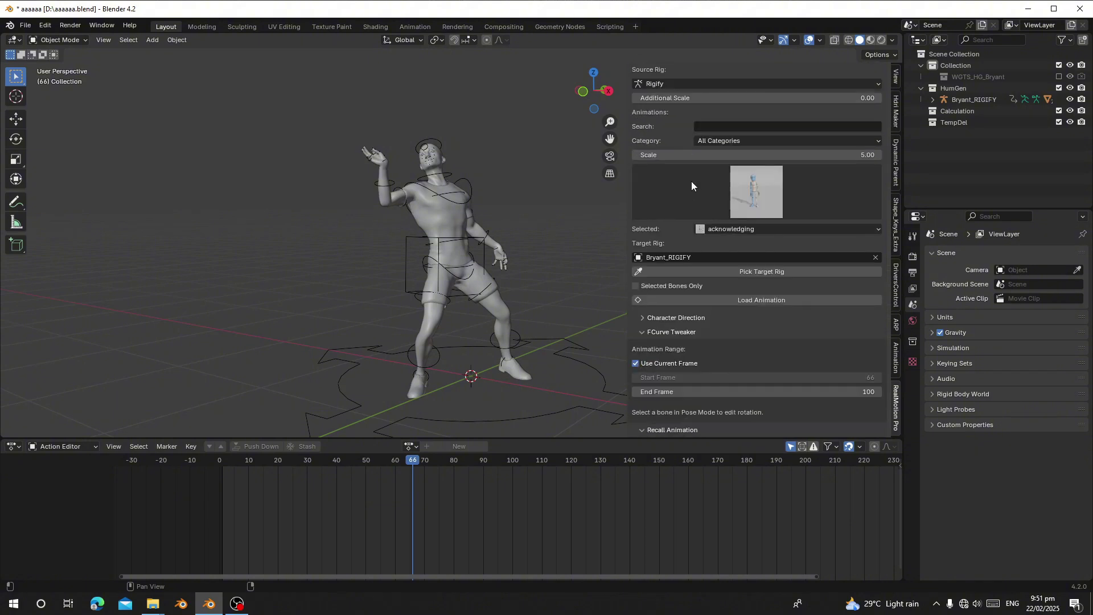
scroll(691, 181, "up", 3)
left_click(721, 89)
scroll(714, 335, "down", 5)
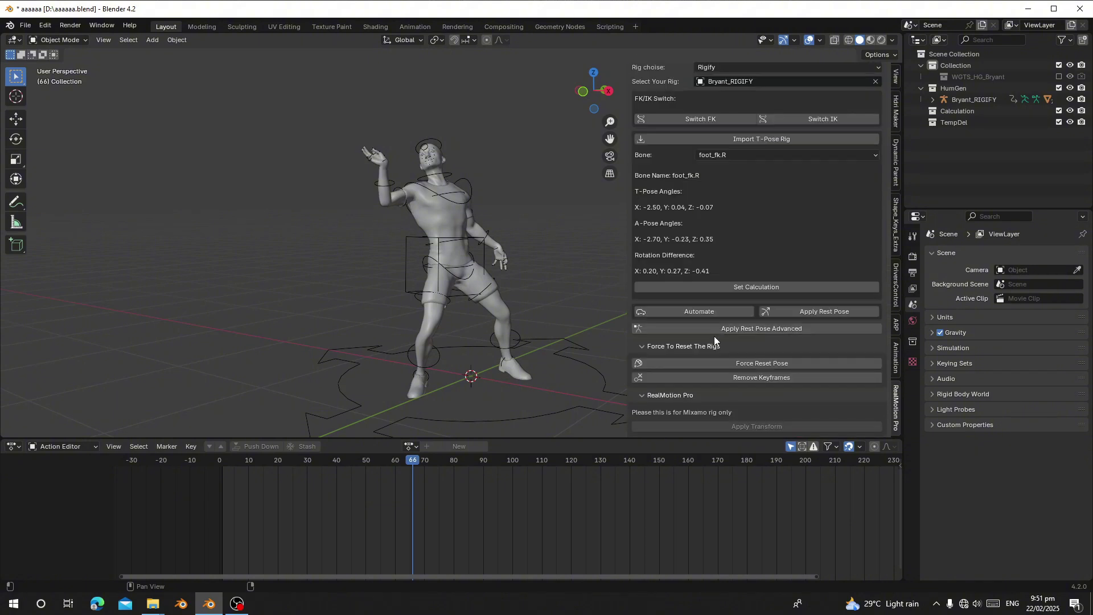
left_click(721, 378)
left_click(700, 364)
left_click(700, 378)
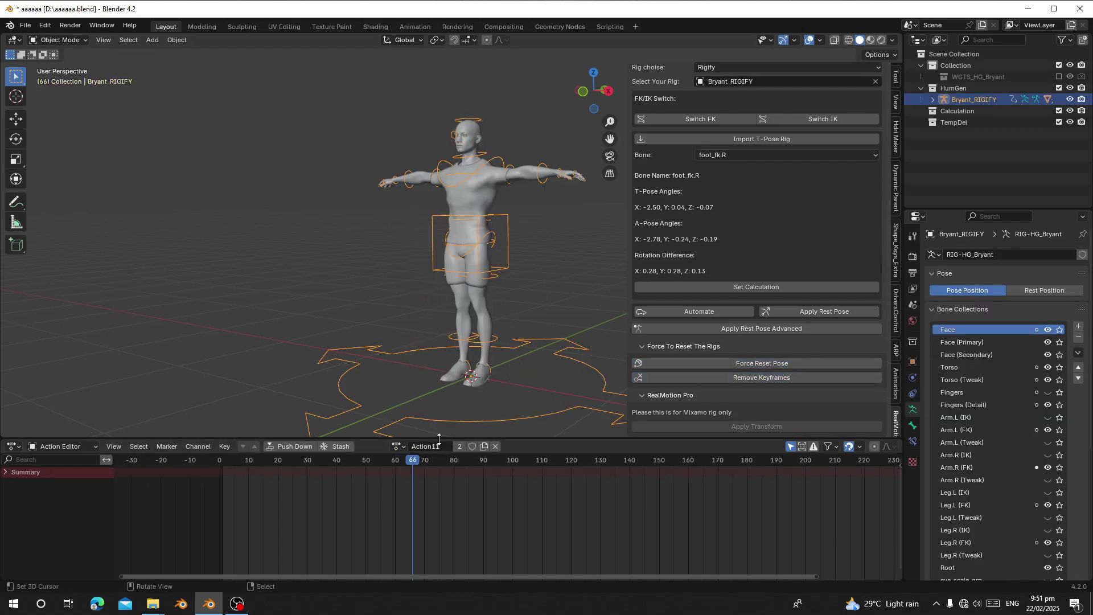
left_click_drag(277, 481, 222, 482)
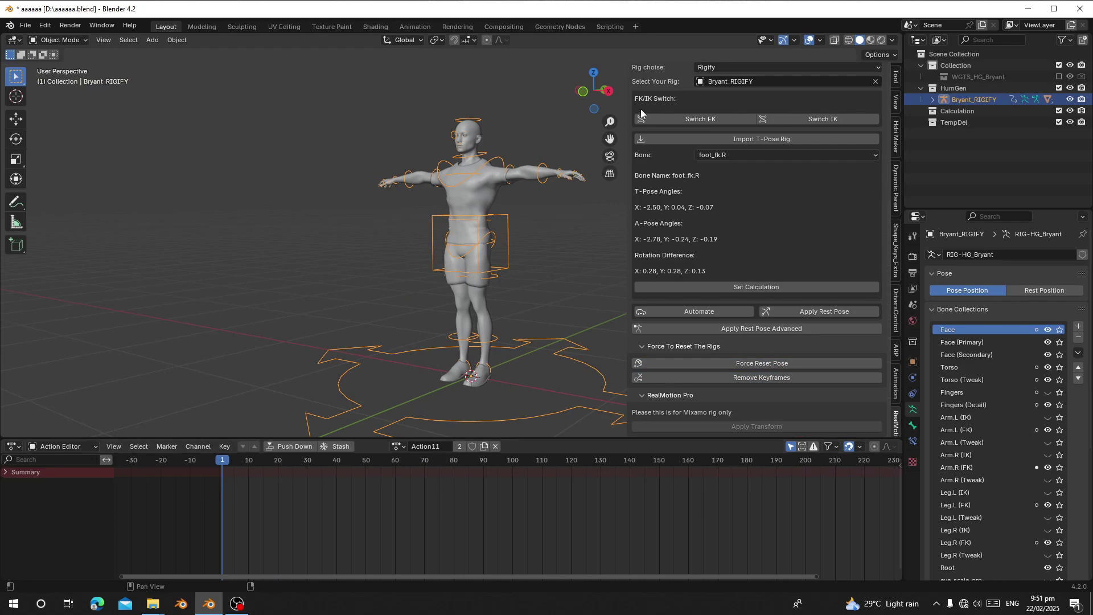
Filter the animation library to the Rigify category and choose the choke_Rigify__1.8 animation.
scroll(641, 109, "up", 5)
left_click(666, 87)
scroll(693, 248, "down", 3)
scroll(692, 195, "up", 4)
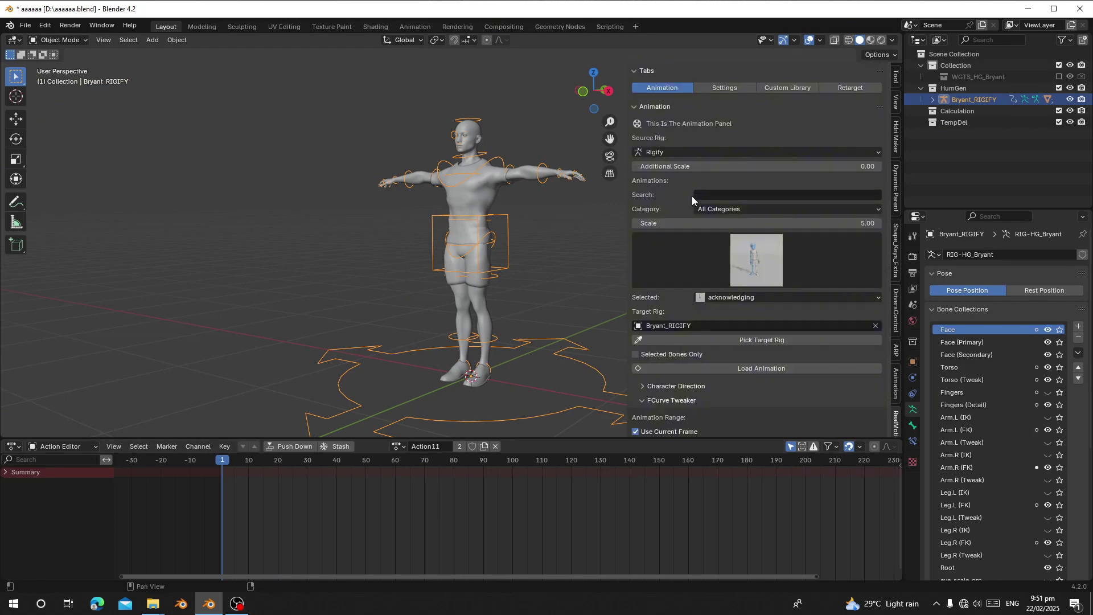
left_click(725, 210)
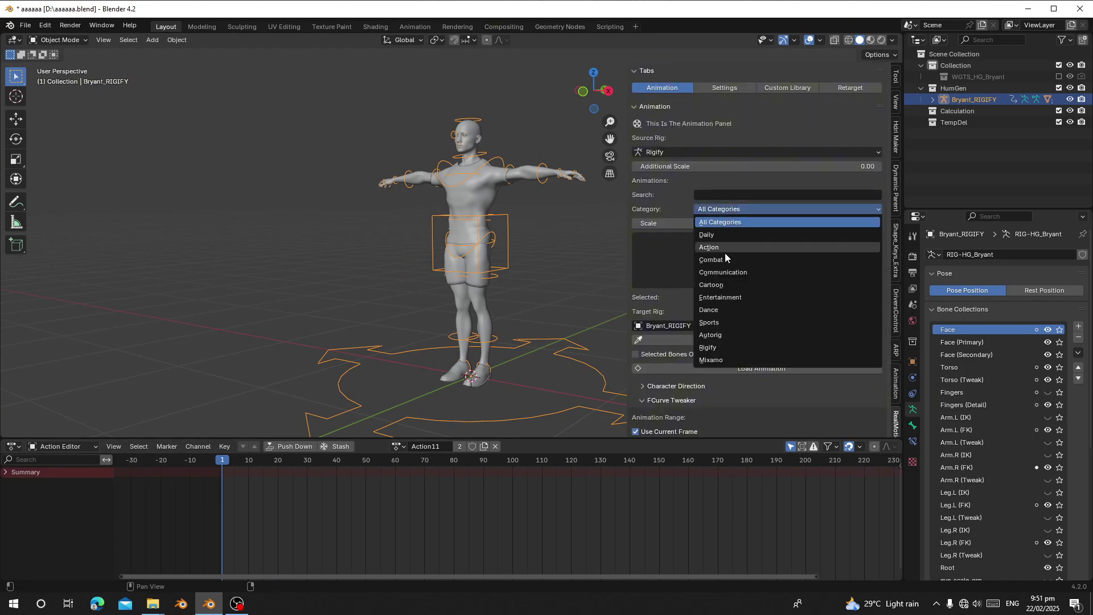
left_click(717, 347)
left_click(708, 260)
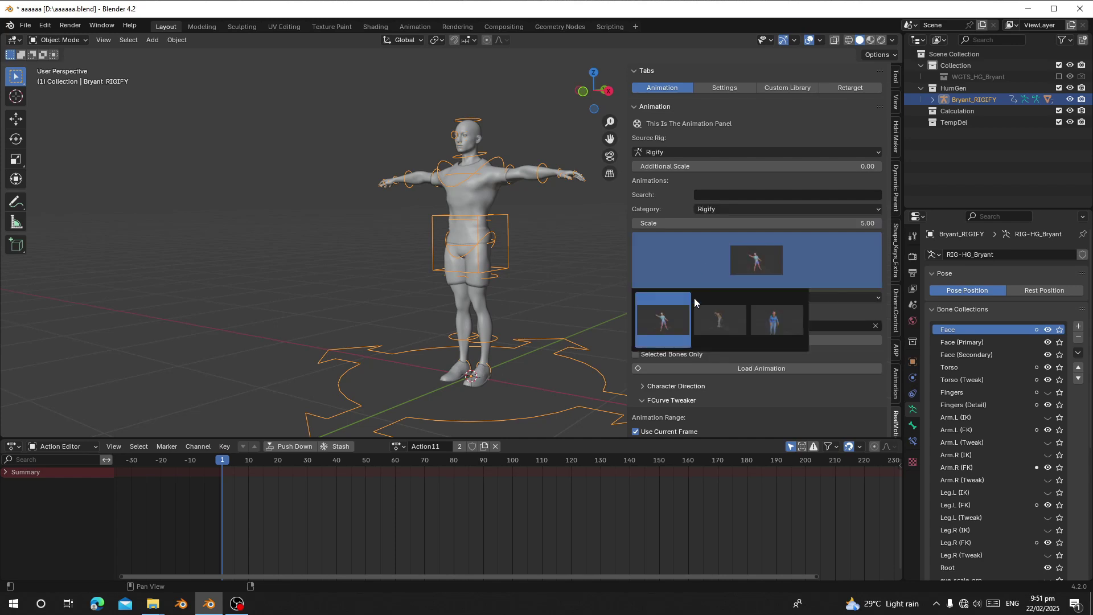
left_click(662, 330)
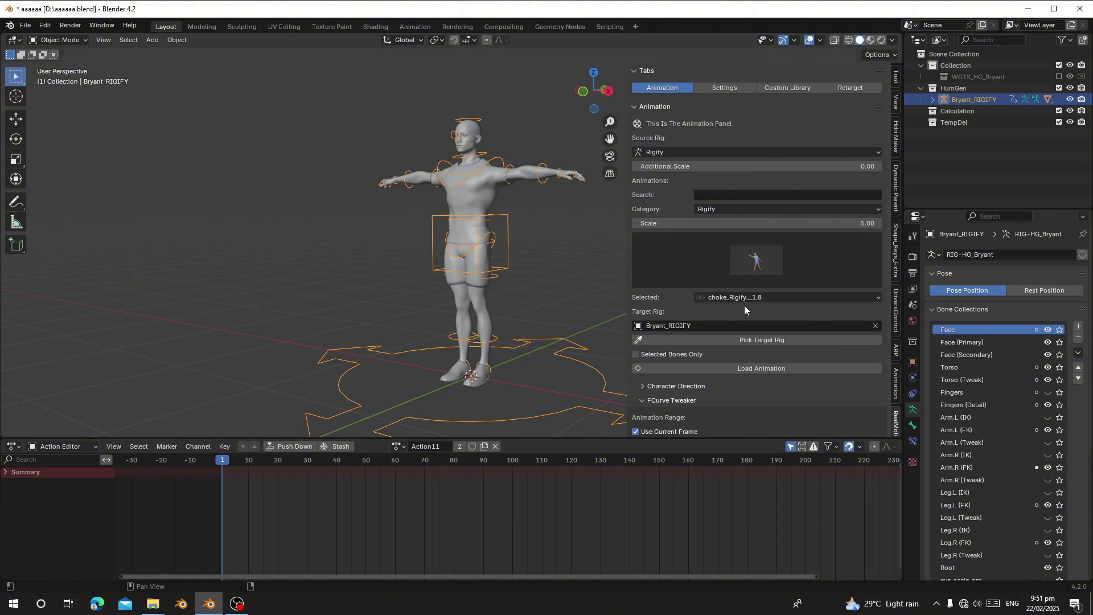
Set Bryant_RIGIFY as the target rig, load choke_Rigify__1.8 onto it, and review the motion up to frame 71.
left_click(768, 87)
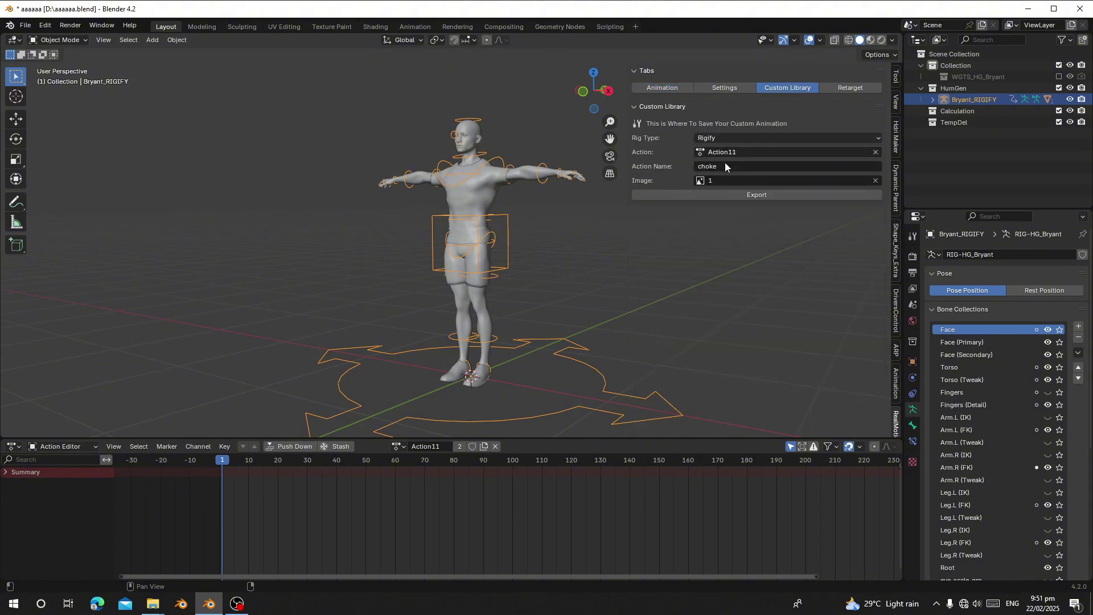
left_click(648, 89)
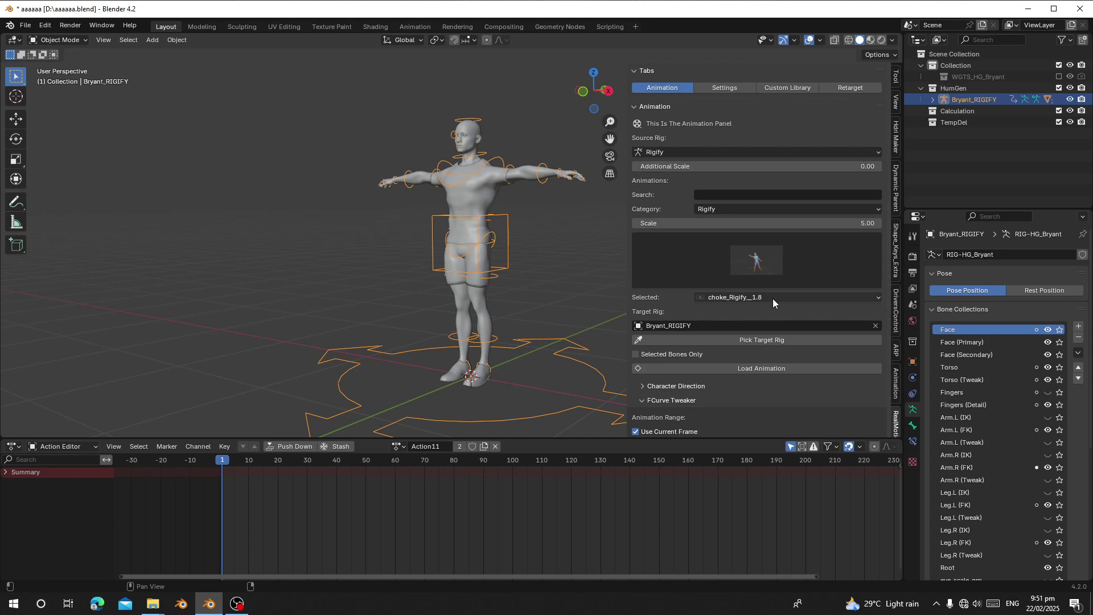
left_click(700, 340)
middle_click_drag(493, 264, 506, 272)
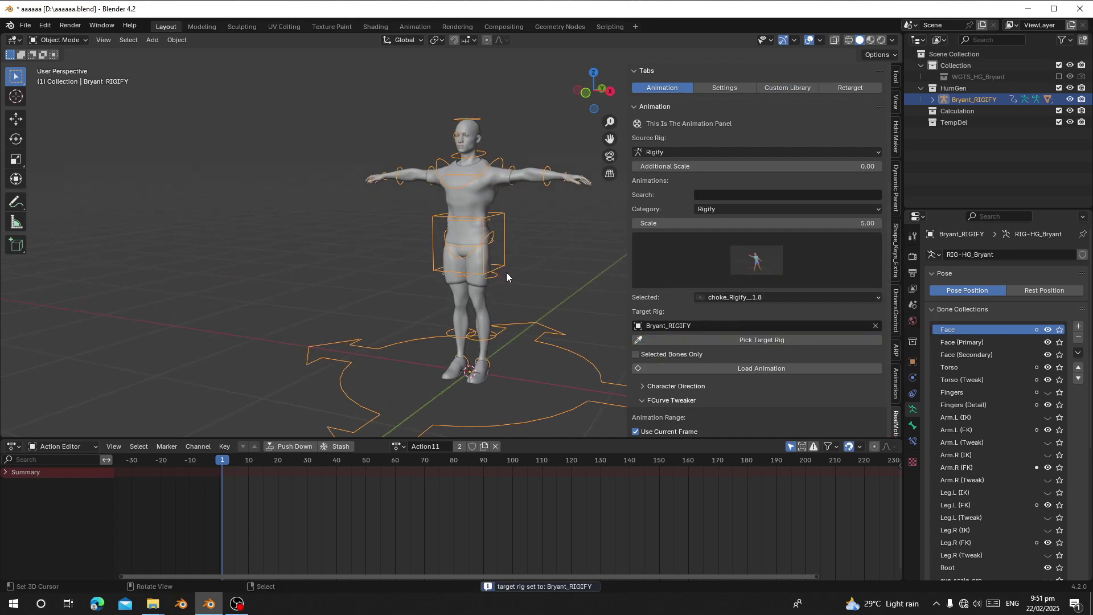
scroll(506, 272, "down", 1)
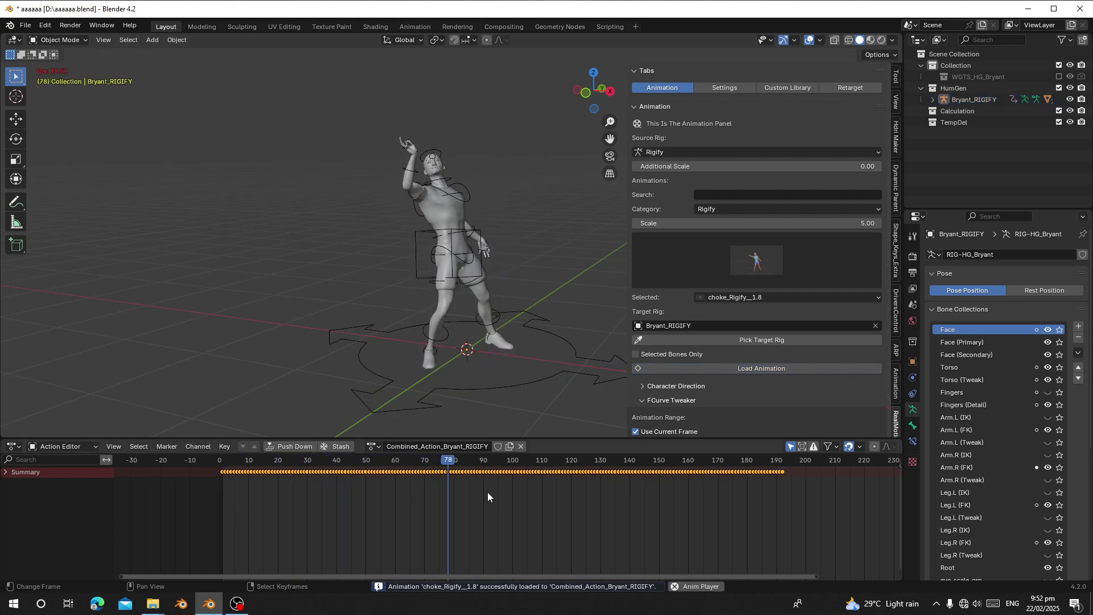
key("space")
left_click_drag(492, 492, 427, 472)
Select the Bryant_RIGIFY rig and move it well away from the world origin.
right_click(453, 389)
scroll(547, 346, "down", 6)
key("g")
left_click(282, 328)
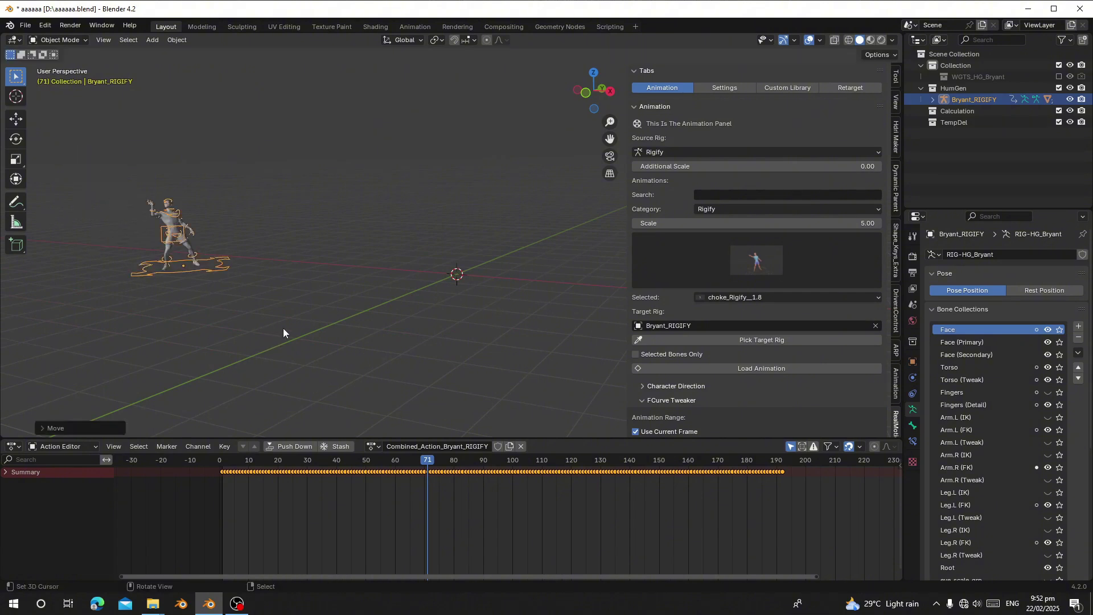
Bring the RIG - Alpha character into the scene and load choke_Rigify__1.8 onto it as the target rig.
left_click(25, 26)
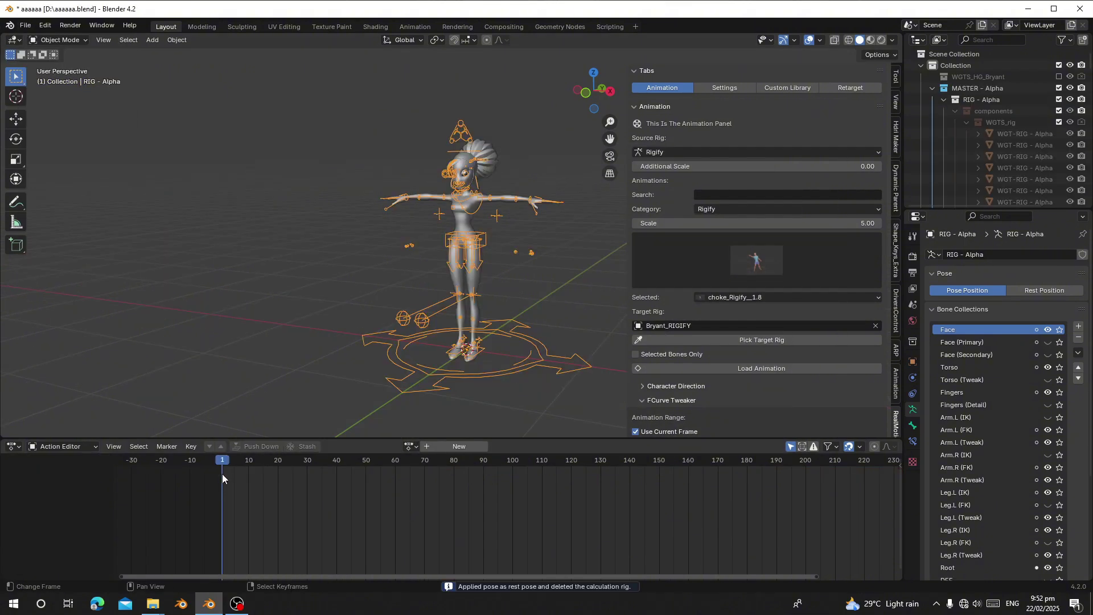
scroll(665, 278, "down", 4)
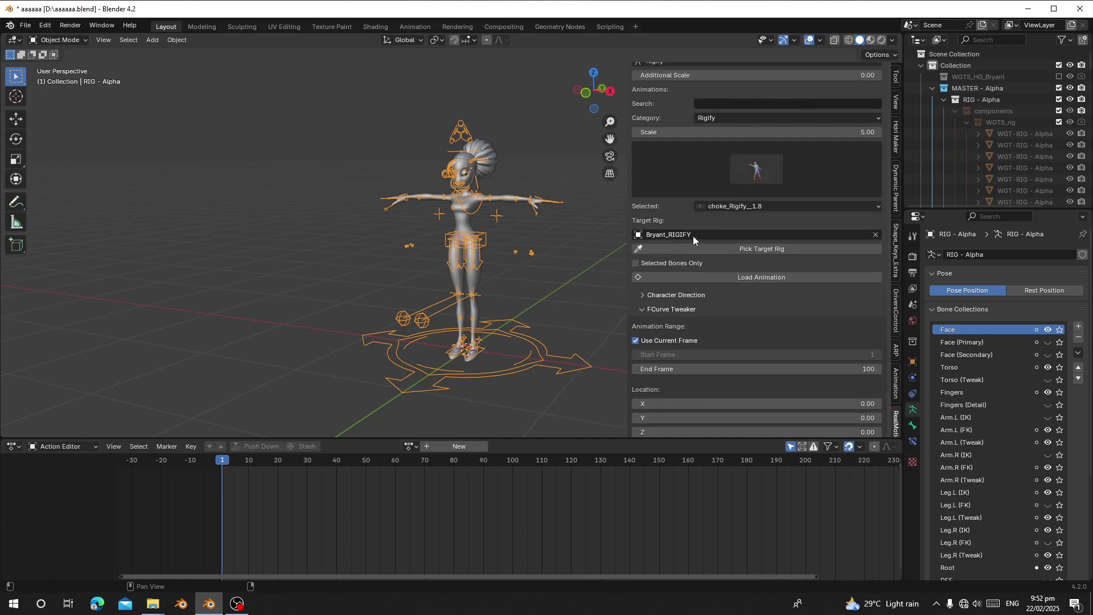
left_click(700, 248)
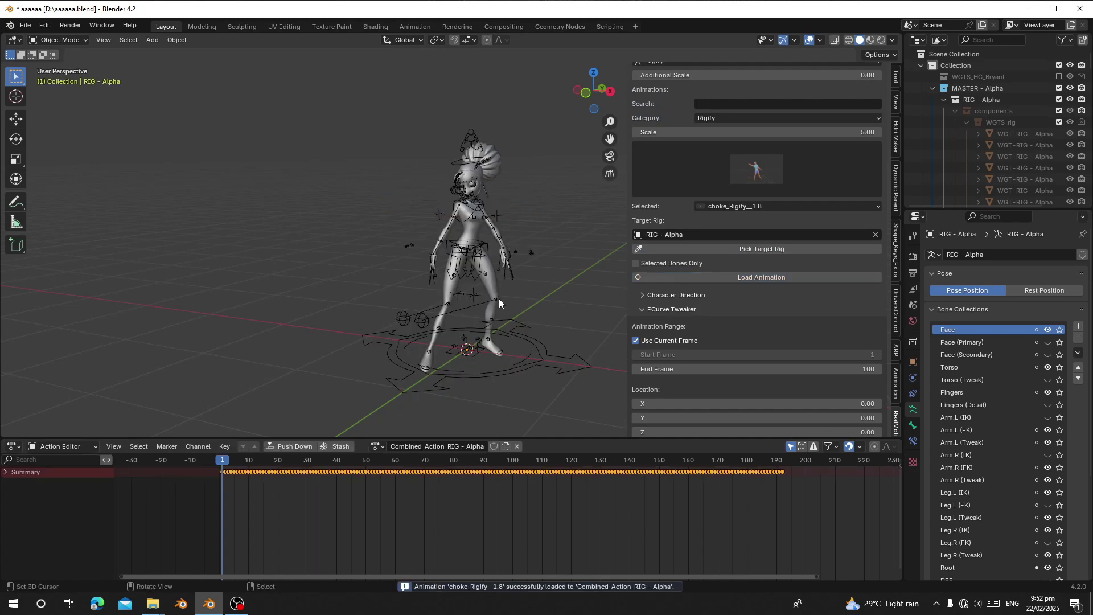
Play and scrub the choke animation to compare the motion of both characters, stopping at frame 63.
key("space")
scroll(499, 294, "down", 5)
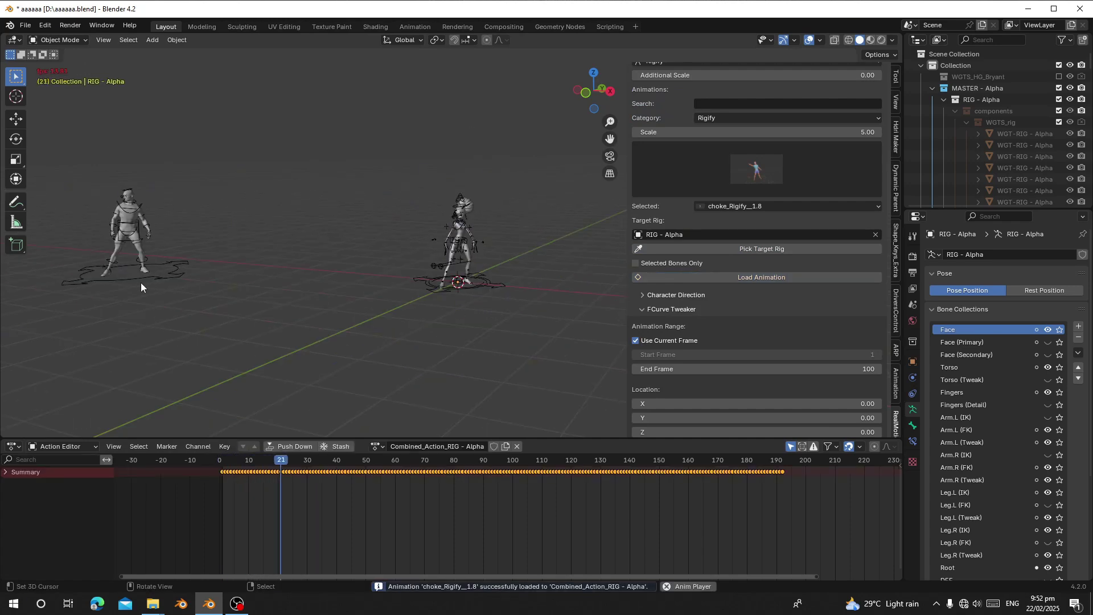
key("space")
left_click_drag(355, 477, 404, 516)
scroll(465, 289, "up", 5)
scroll(405, 319, "up", 3)
key("space")
key("space")
Select the Bryant_RIGIFY rig beside the RIG - Alpha character.
scroll(529, 319, "down", 5)
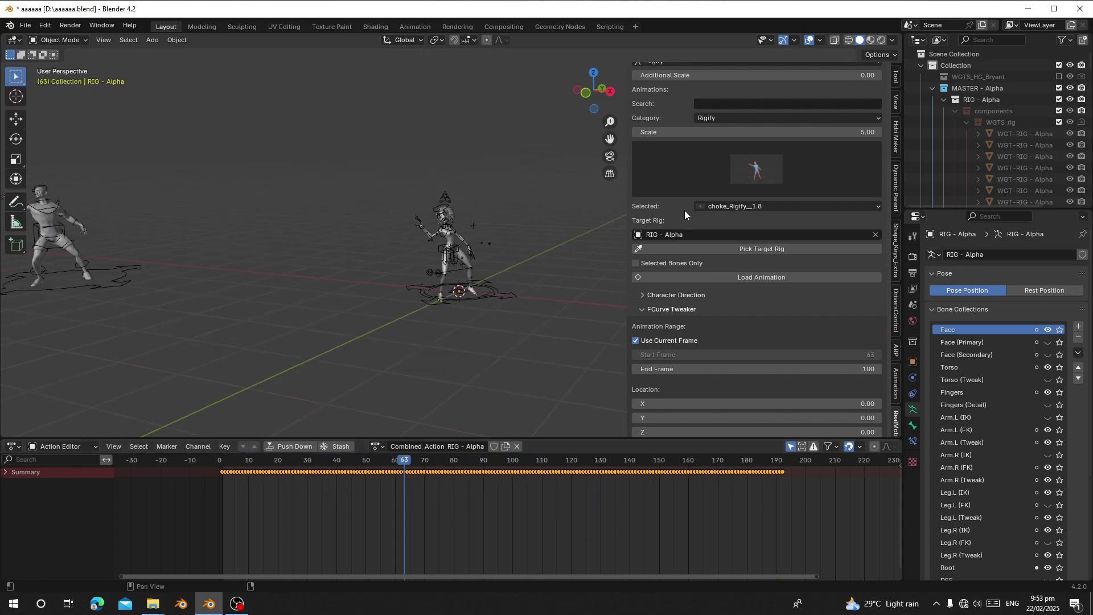
scroll(684, 211, "up", 4)
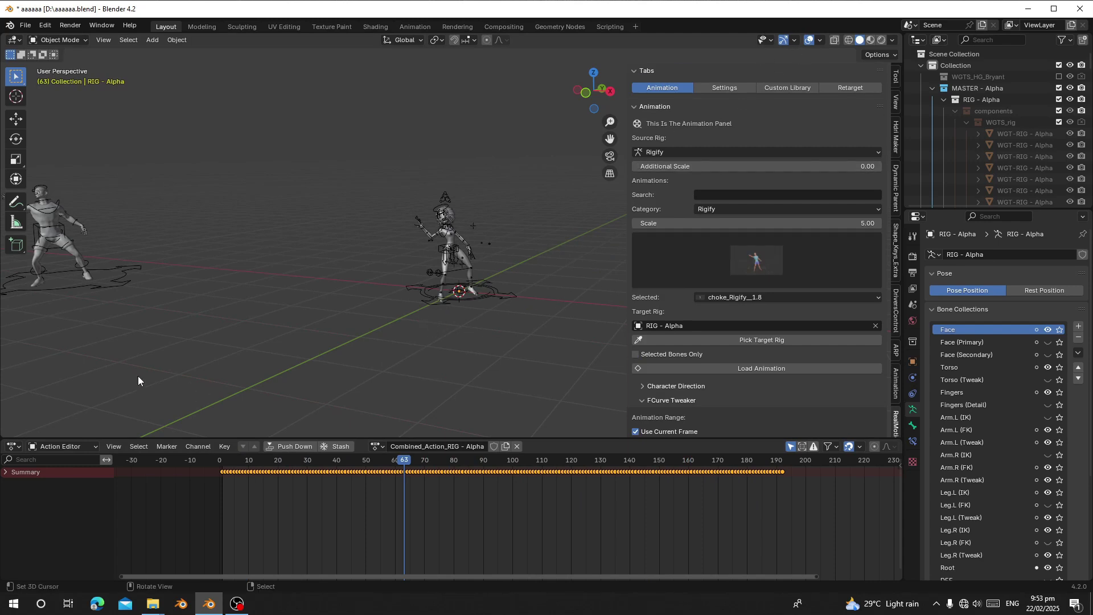
left_click(125, 277)
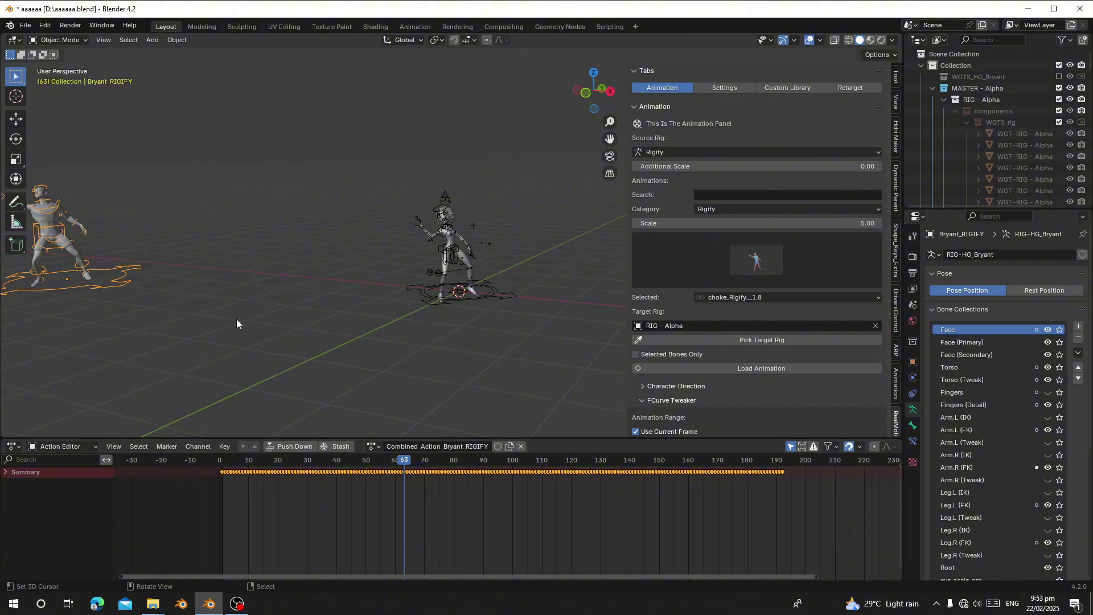